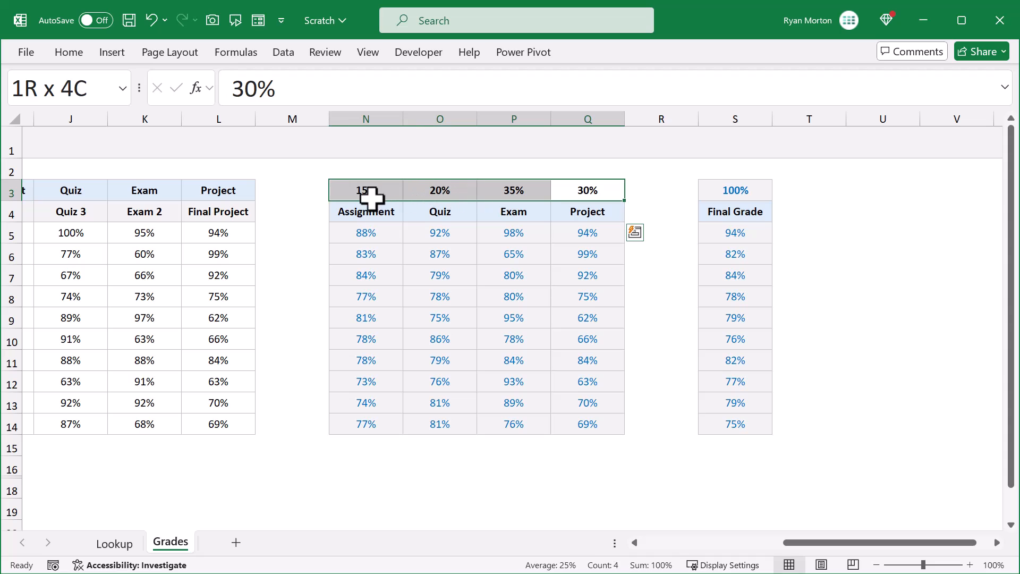
Review the finished gradebook's category and assignment headers, scores and student list on the Grades sheet.
scroll(333, 330, "left", 5)
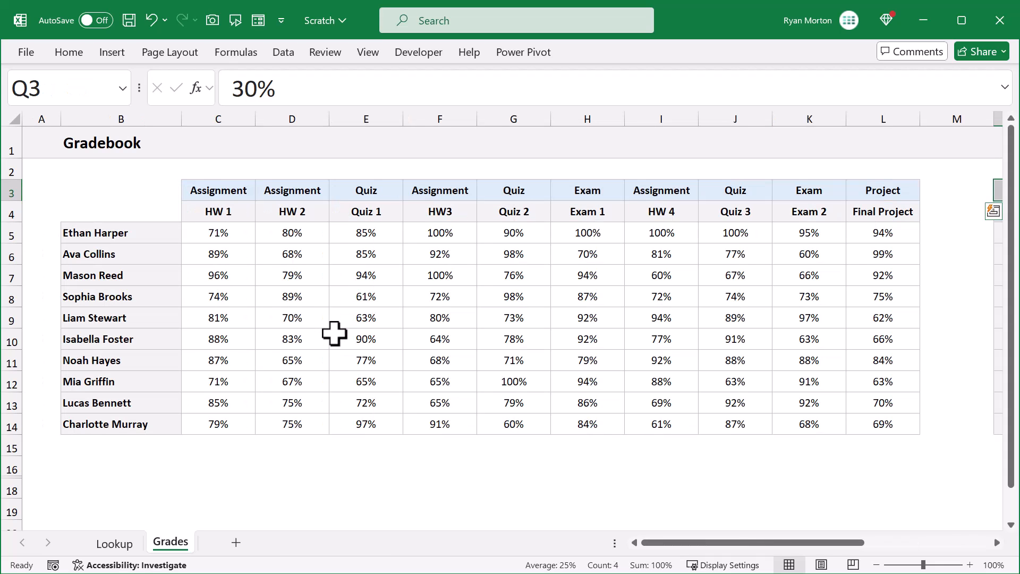
left_click(311, 212)
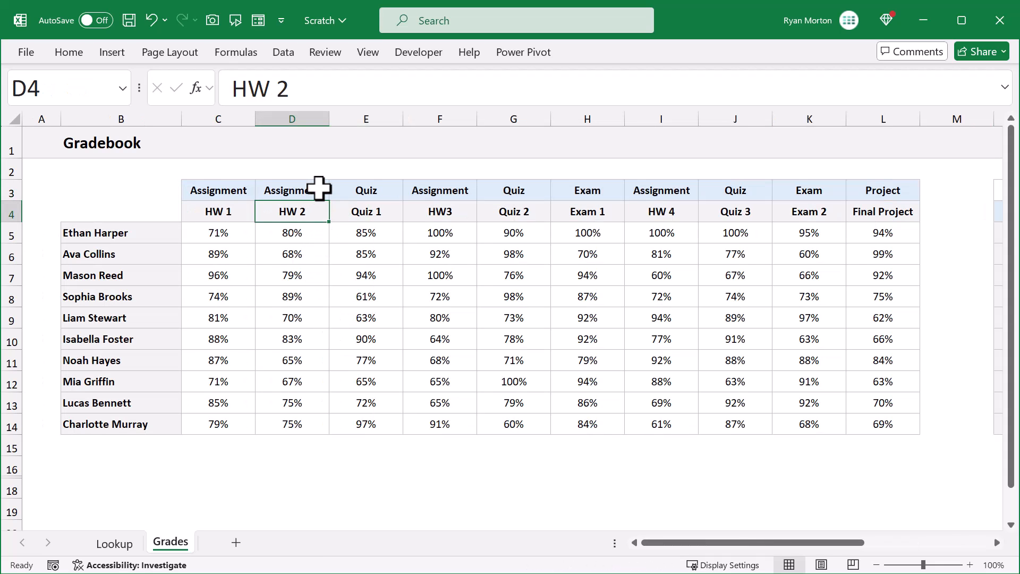
left_click(317, 189)
left_click(235, 231)
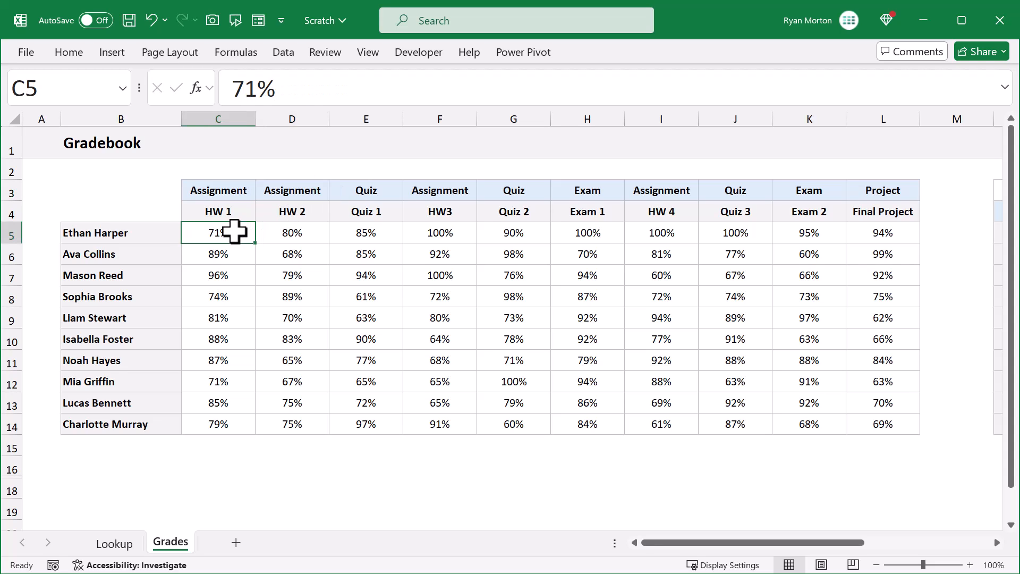
left_click_drag(164, 232, 152, 431)
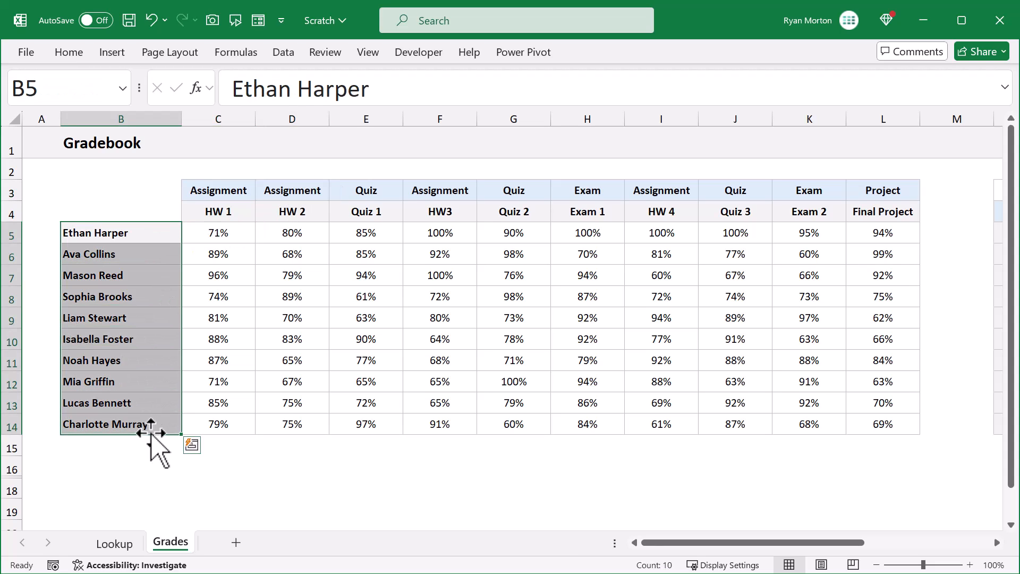
left_click(150, 428)
Choose several different students in turn on the Lookup sheet to examine the final grade and grade breakdown chart.
left_click(115, 542)
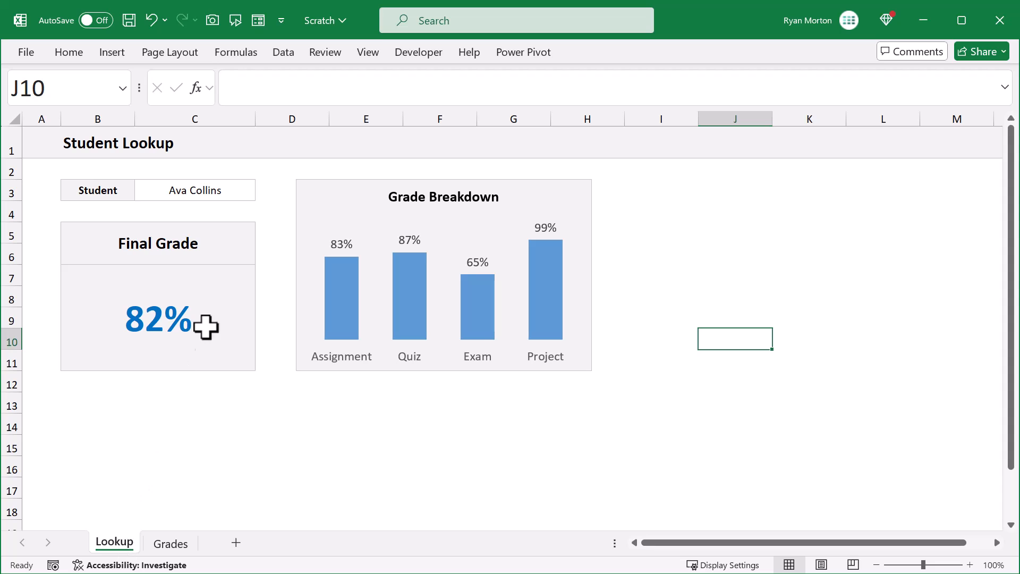
left_click(242, 185)
left_click(262, 194)
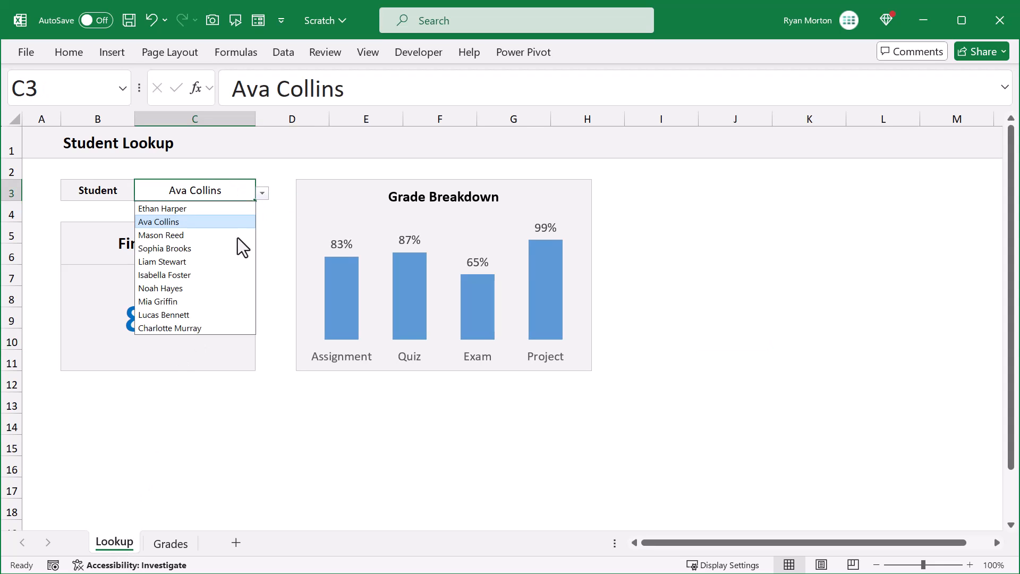
left_click(227, 274)
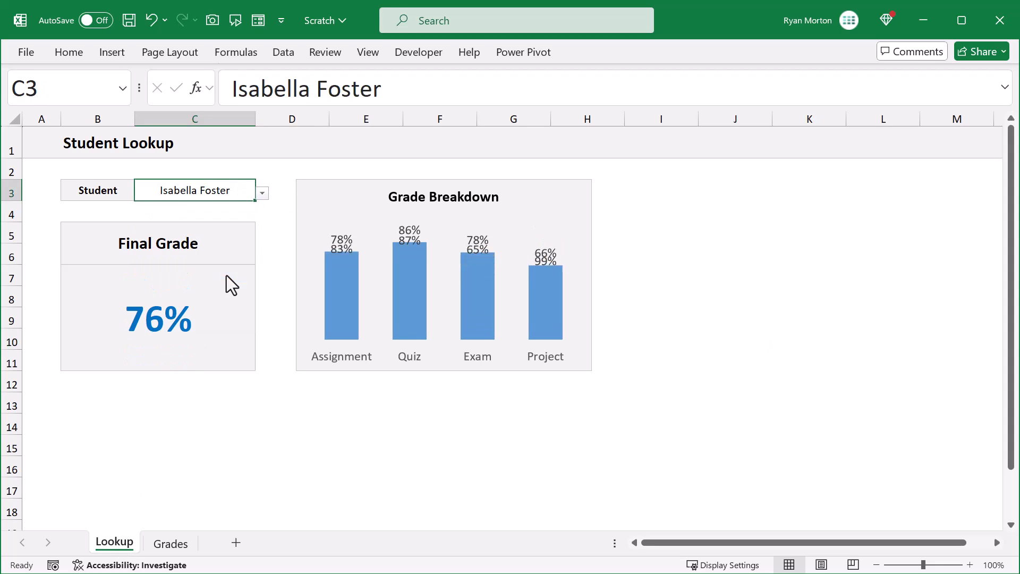
left_click(263, 194)
left_click(228, 312)
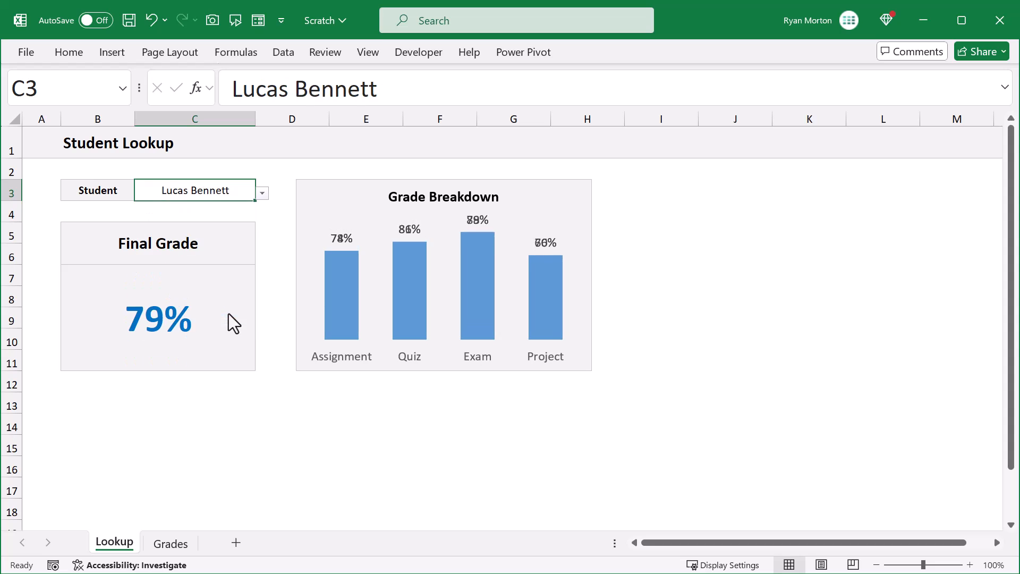
left_click(262, 193)
left_click(236, 208)
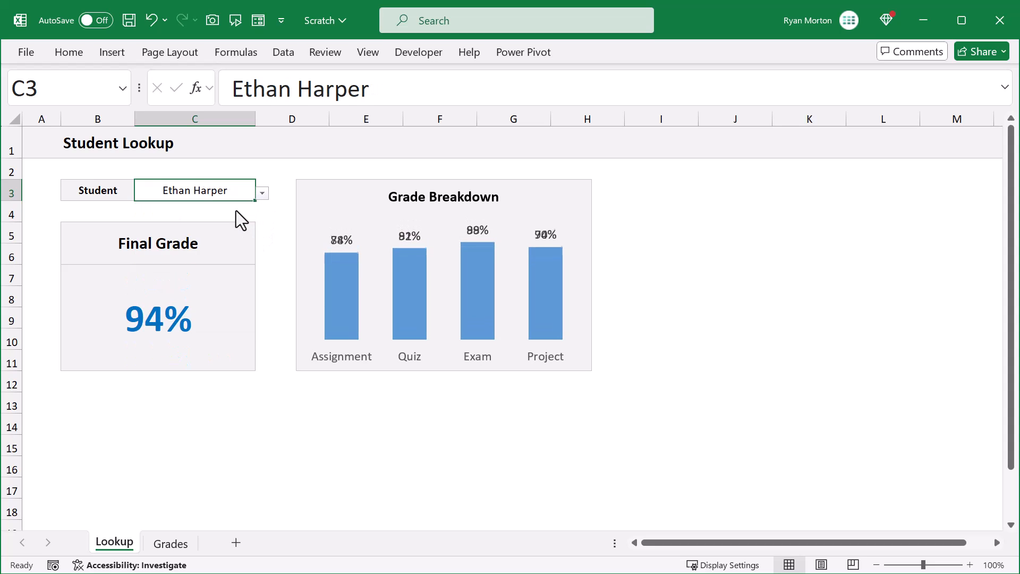
left_click(263, 193)
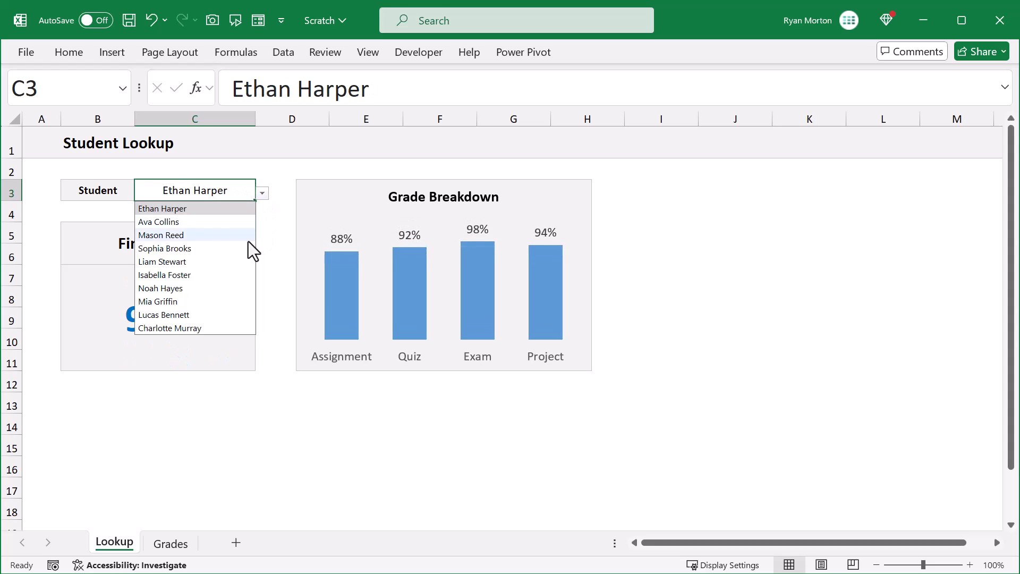
left_click(225, 326)
left_click(262, 194)
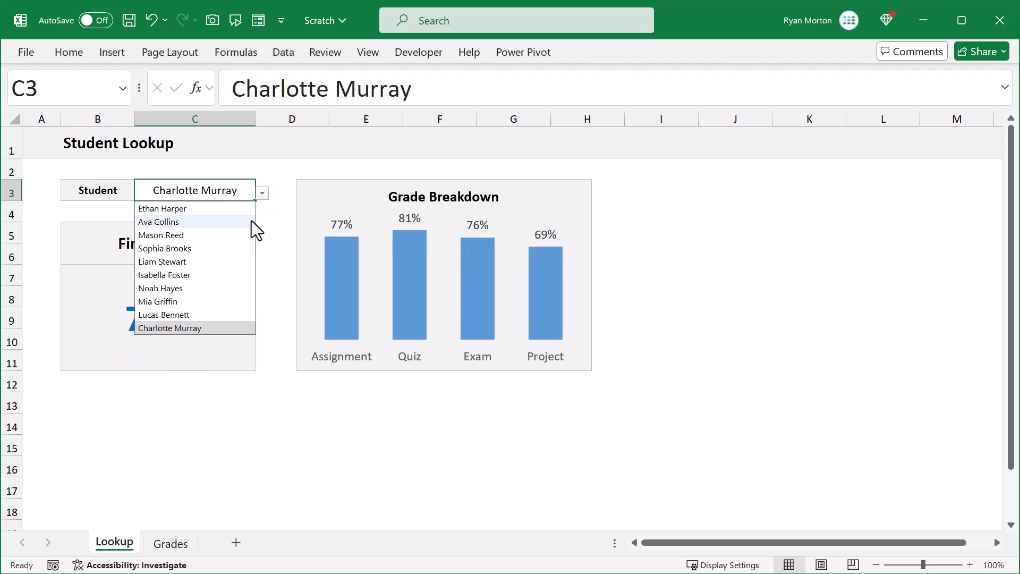
left_click(242, 260)
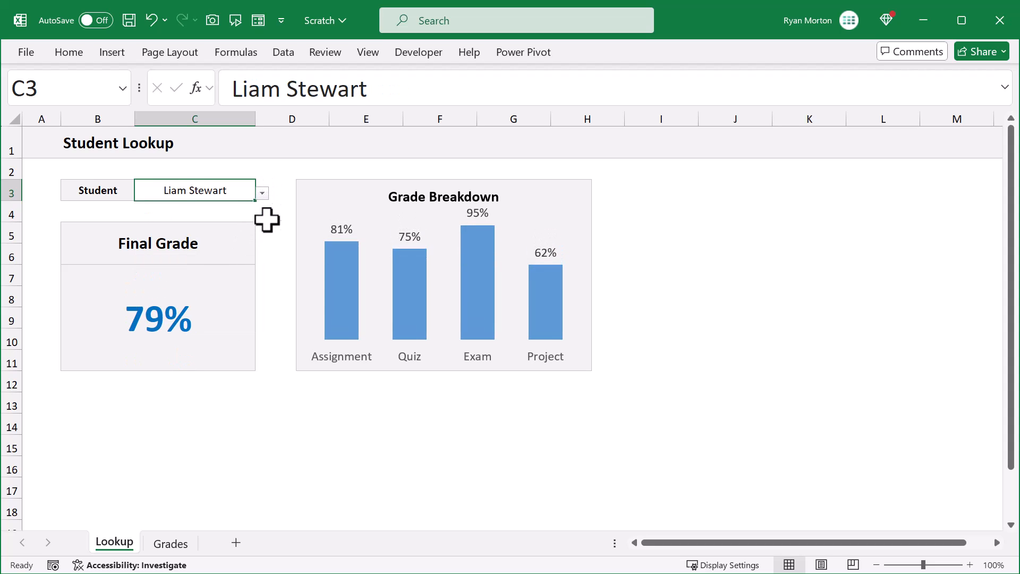
left_click(126, 409)
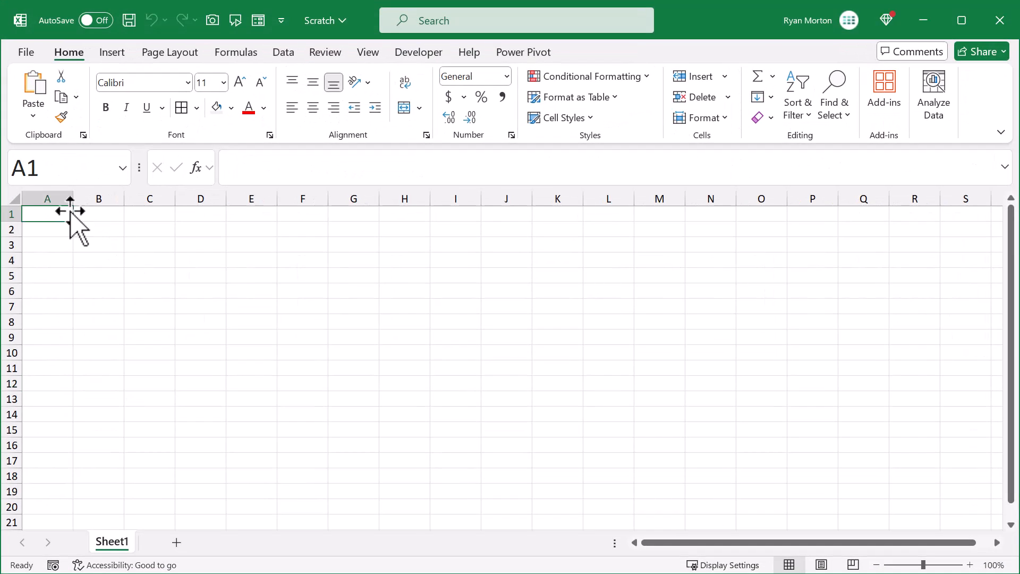
Set every cell on the blank sheet to middle vertical alignment and centered horizontal alignment.
left_click(9, 198)
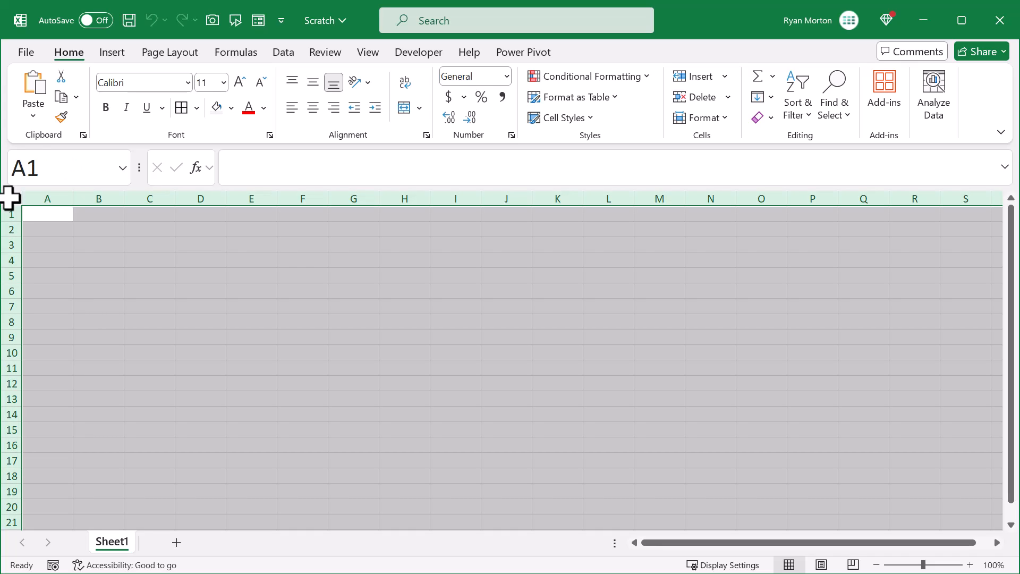
left_click(315, 83)
left_click(312, 108)
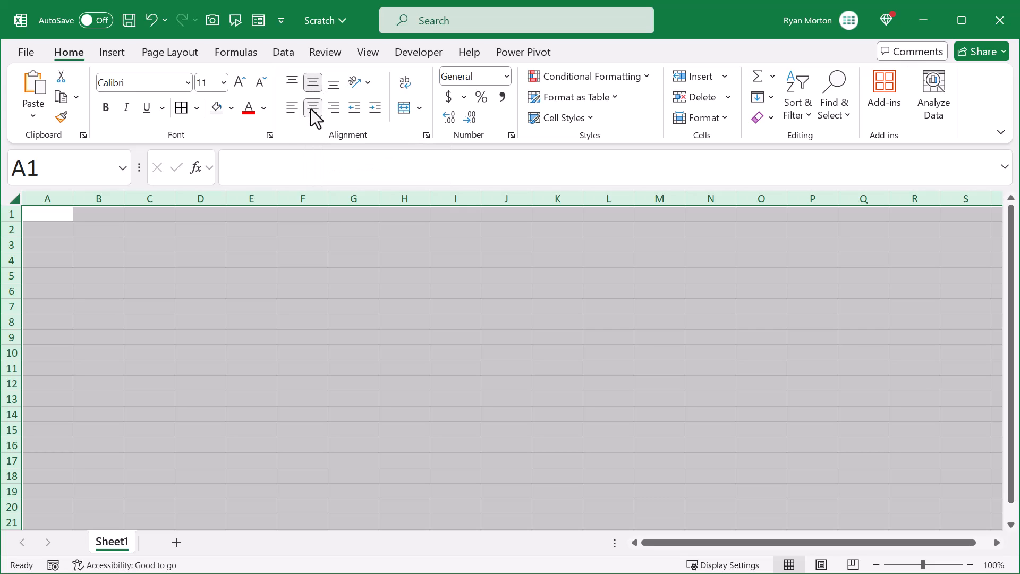
Set the height of all rows on the sheet to 20.
right_click(6, 259)
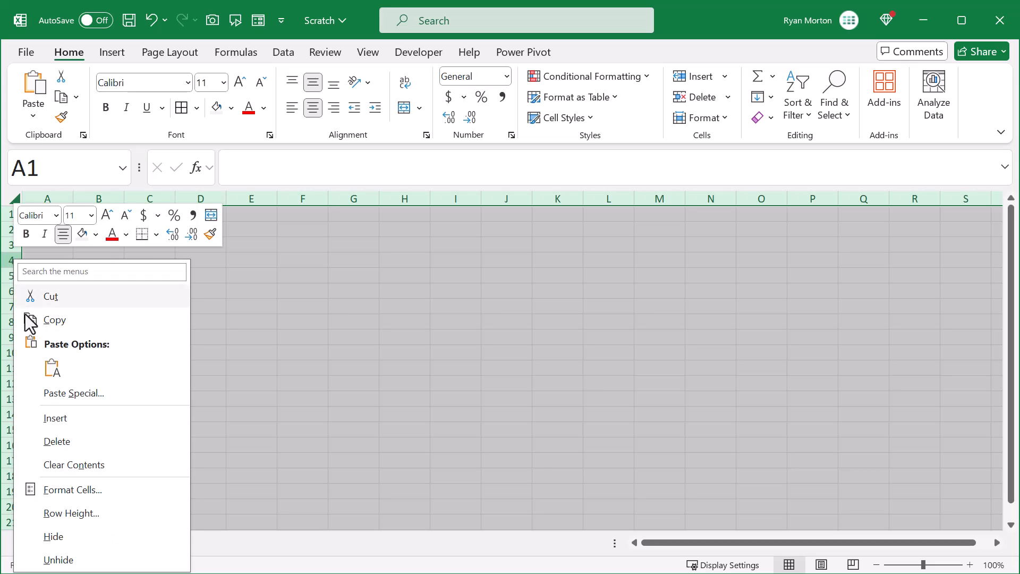
left_click(73, 512)
left_click_drag(73, 512, 117, 434)
type("20")
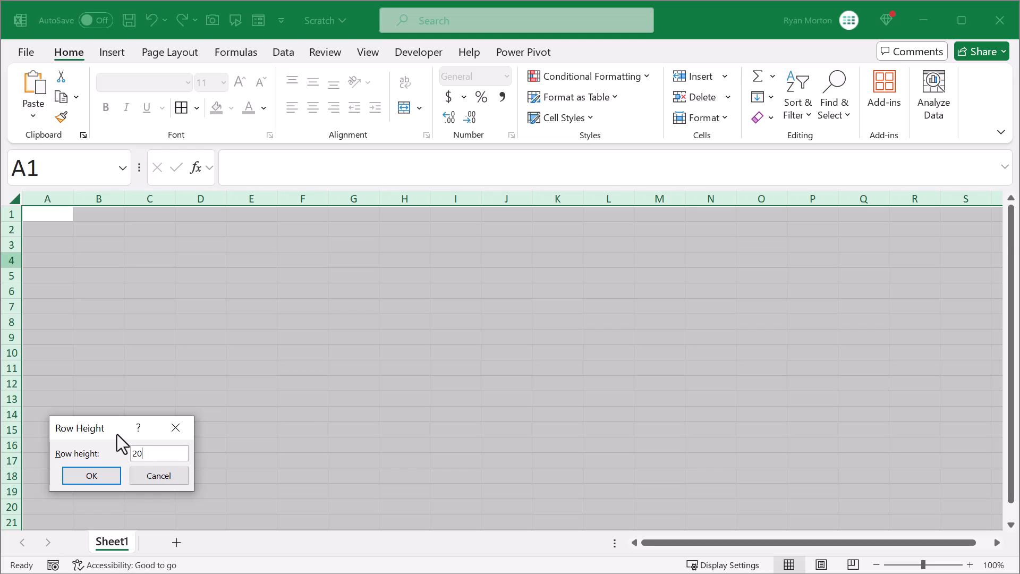
left_click(107, 476)
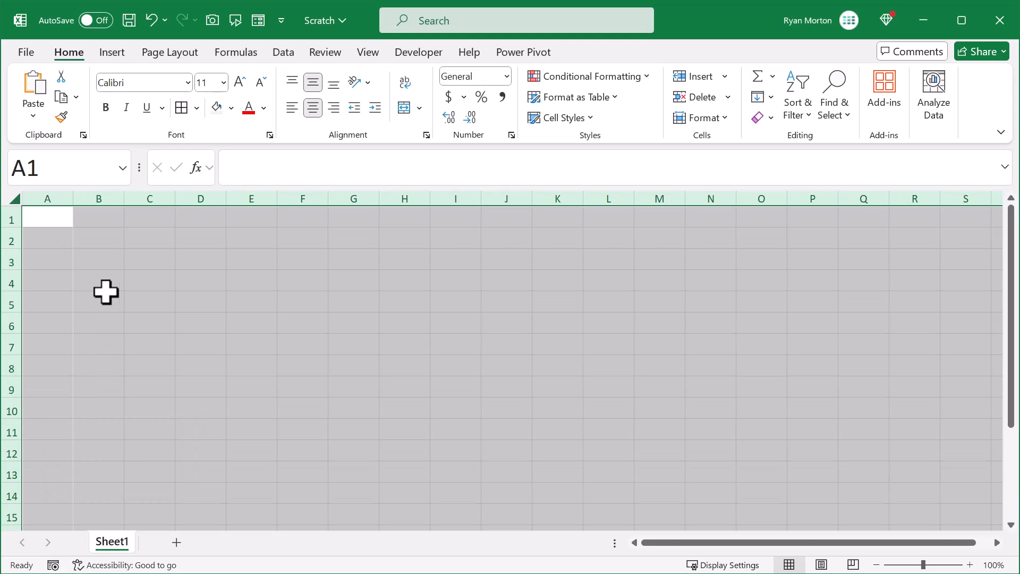
Set the width of all columns on the sheet to 12.
right_click(114, 191)
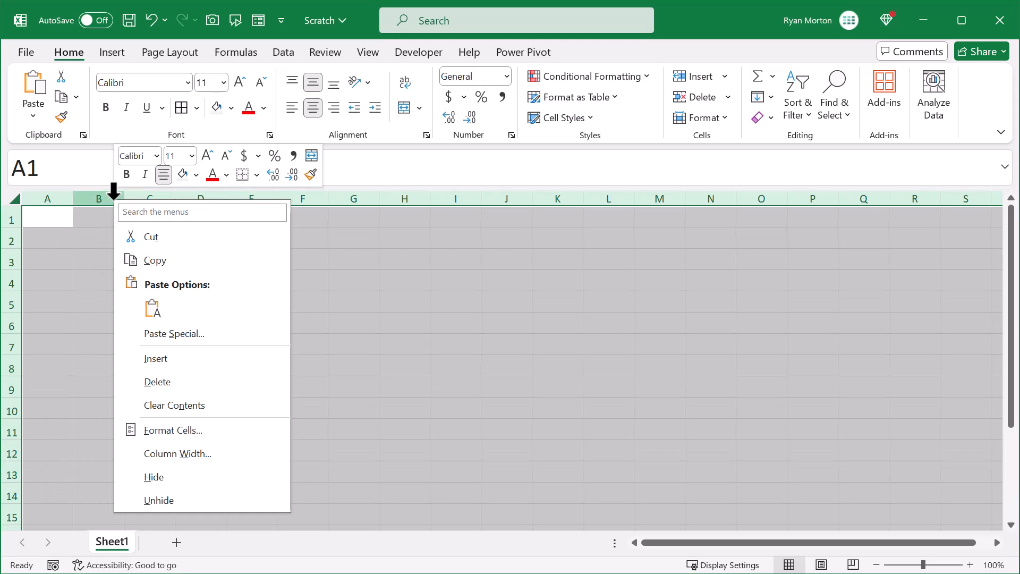
left_click(169, 460)
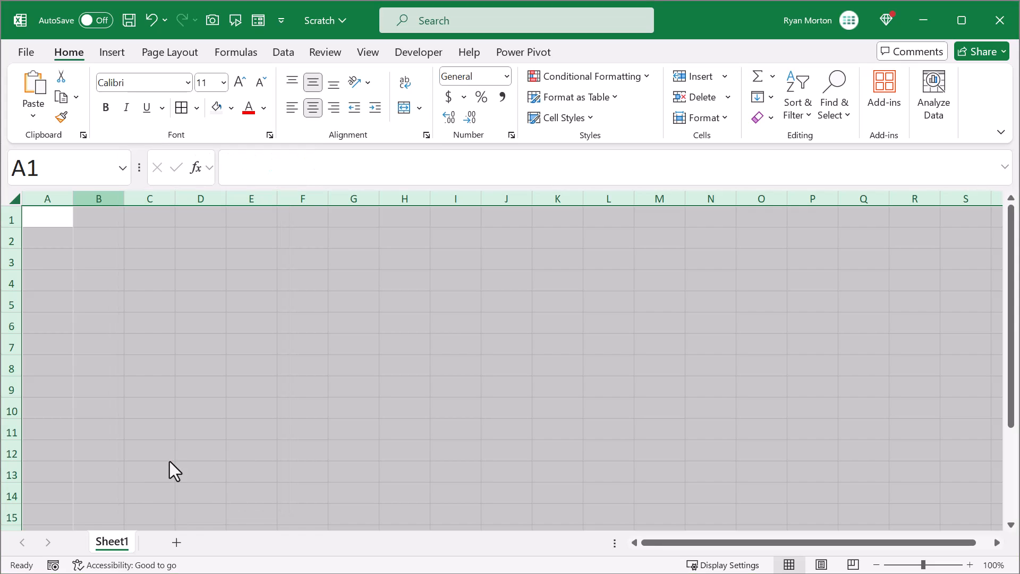
type("12")
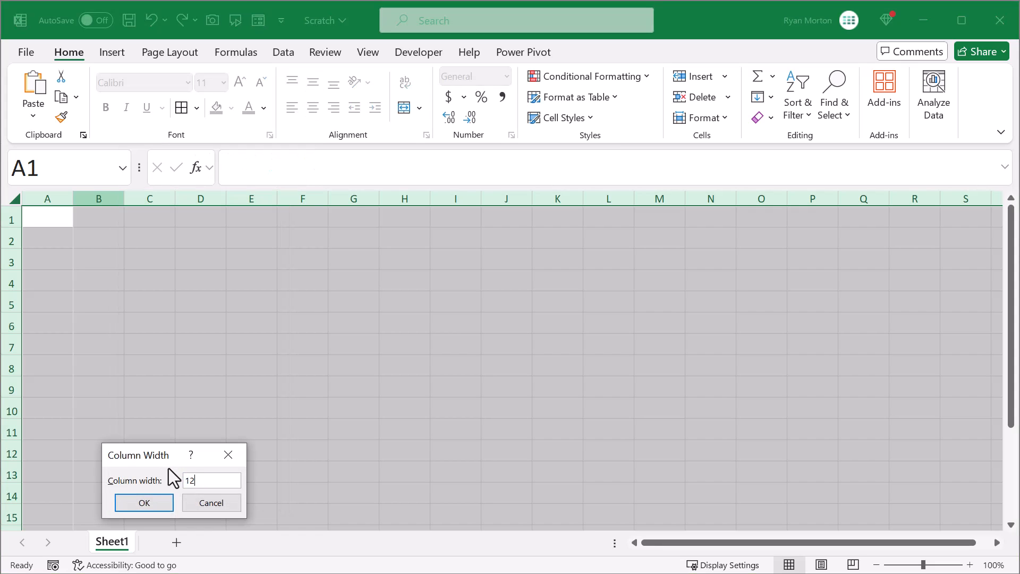
left_click(165, 499)
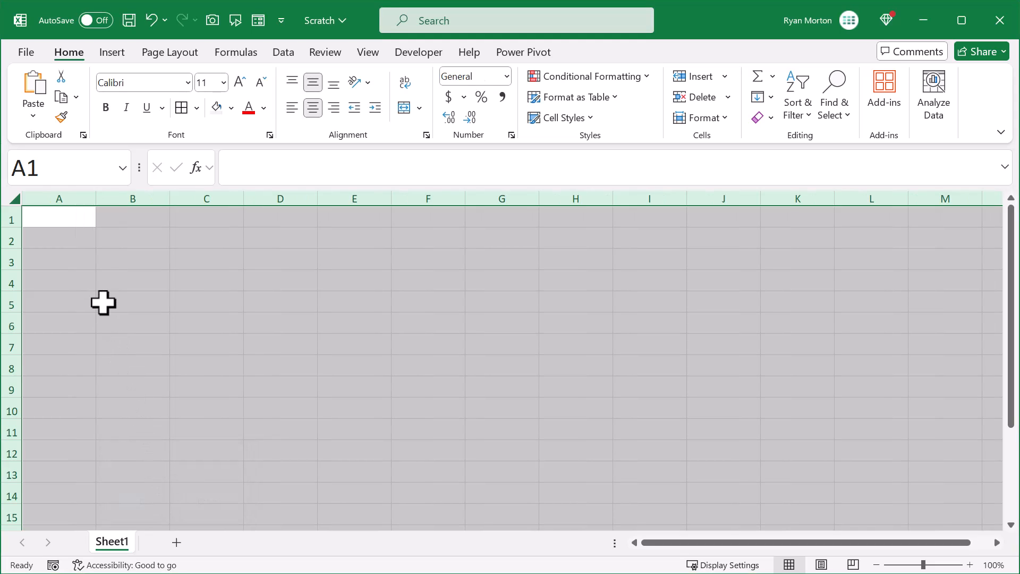
Narrow column A to about half the width of the other columns as a left margin.
left_click(78, 197)
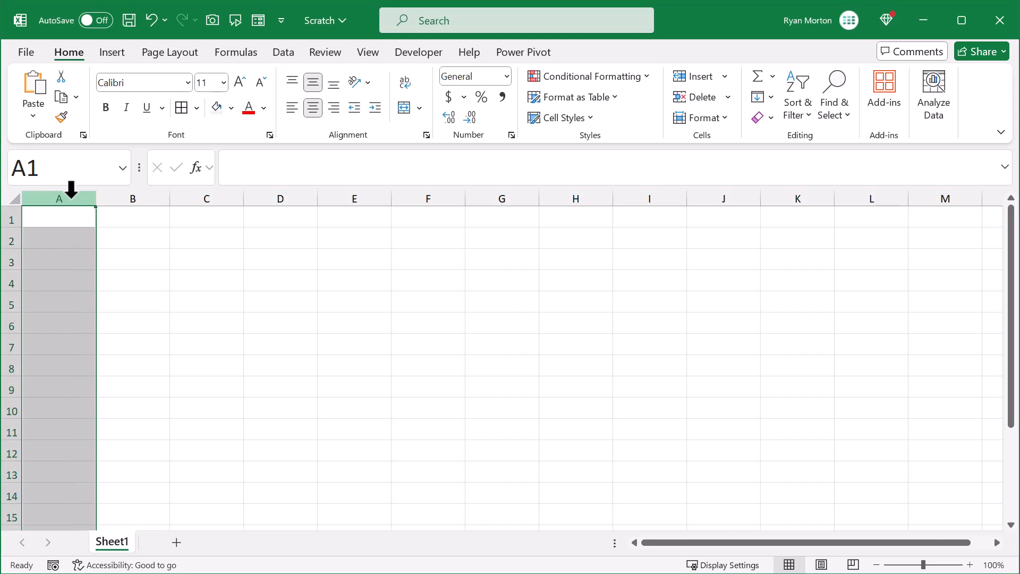
right_click(71, 198)
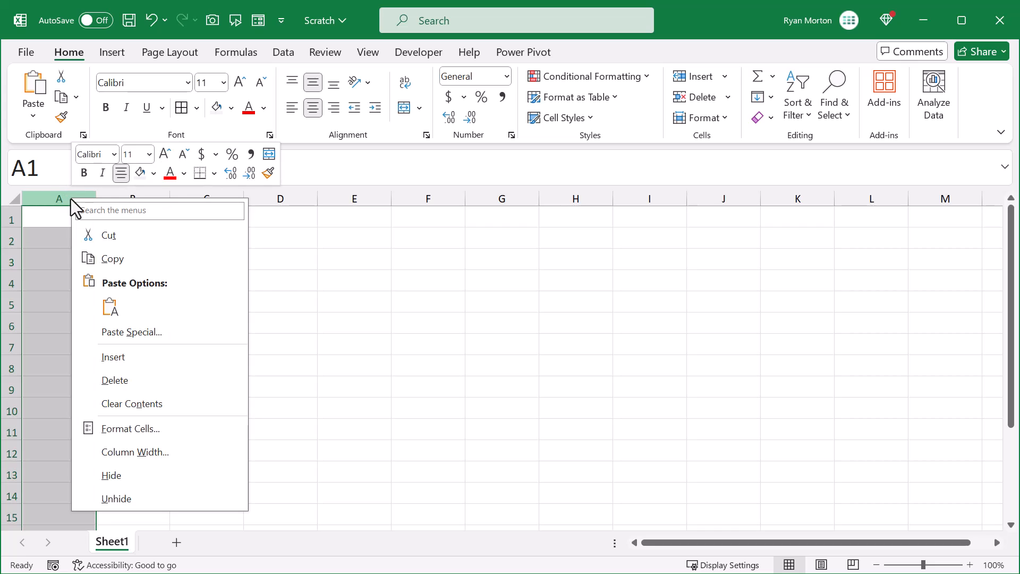
left_click(148, 449)
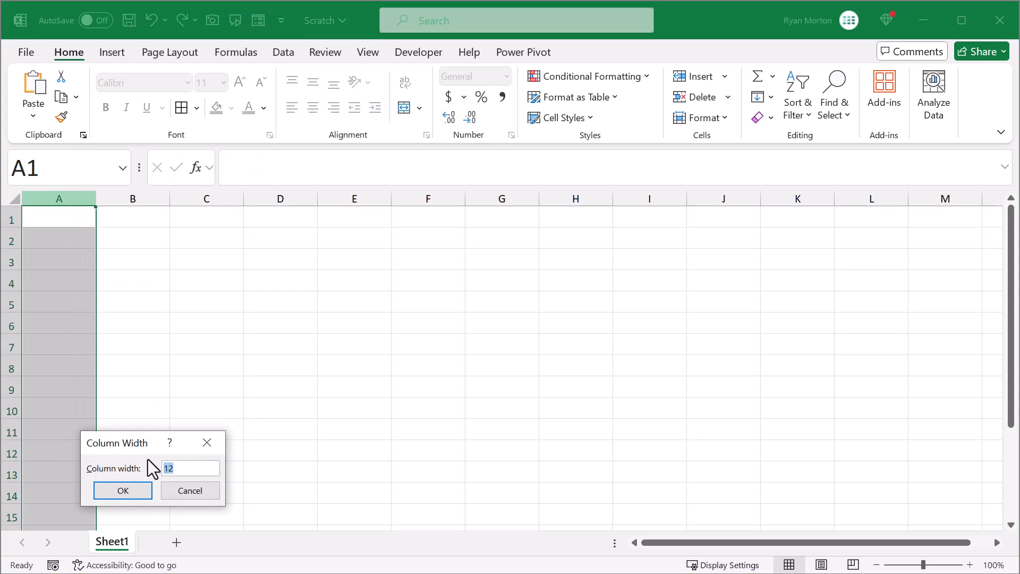
left_click(145, 487)
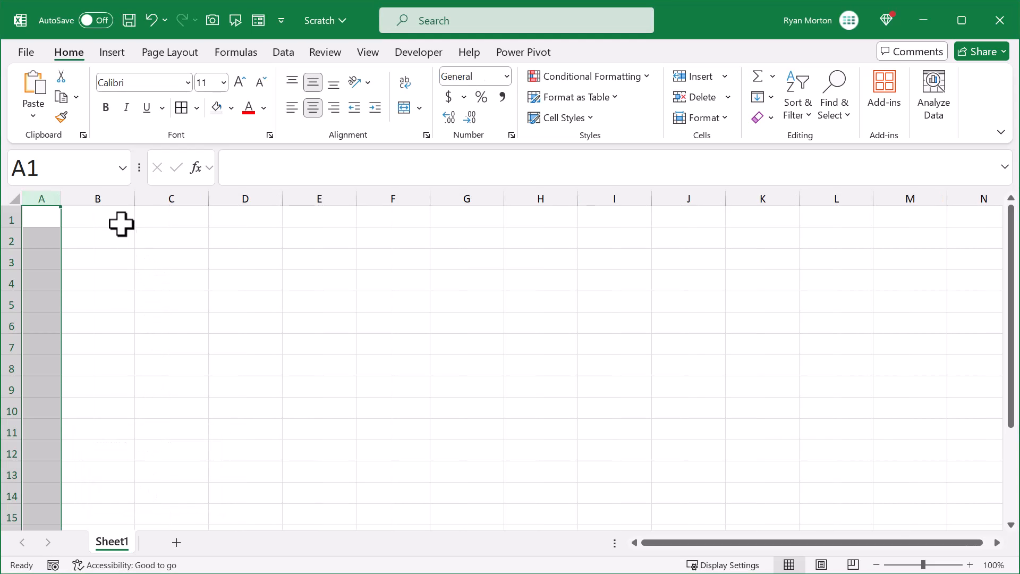
Left-align column B and set its width to 20.
left_click(116, 188)
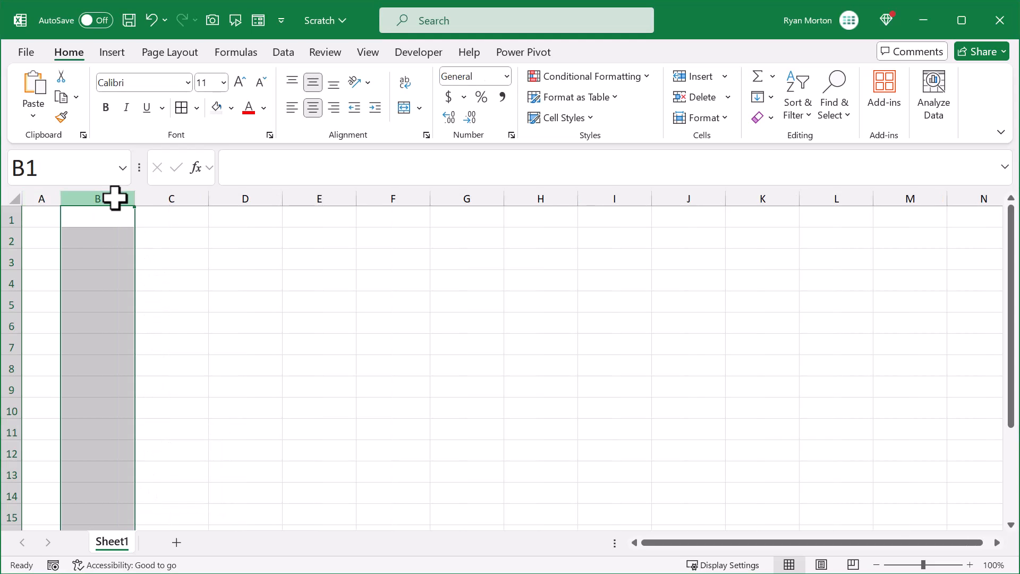
left_click(291, 109)
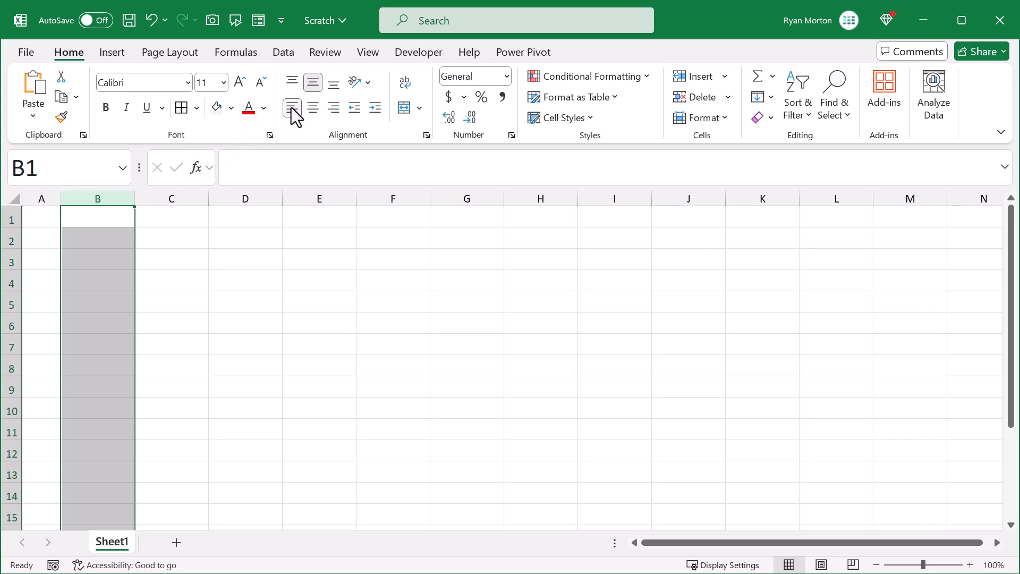
right_click(110, 192)
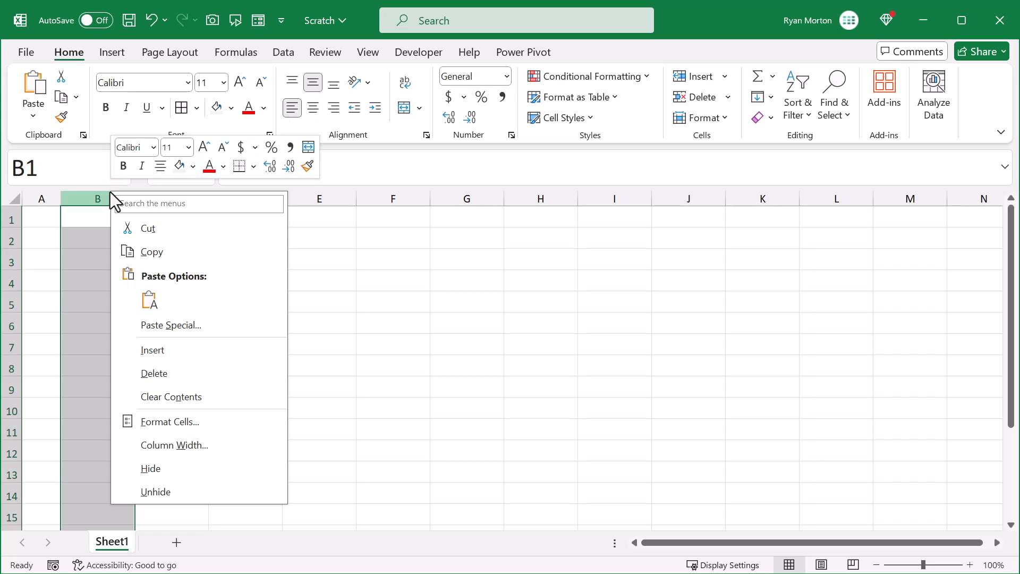
left_click(177, 446)
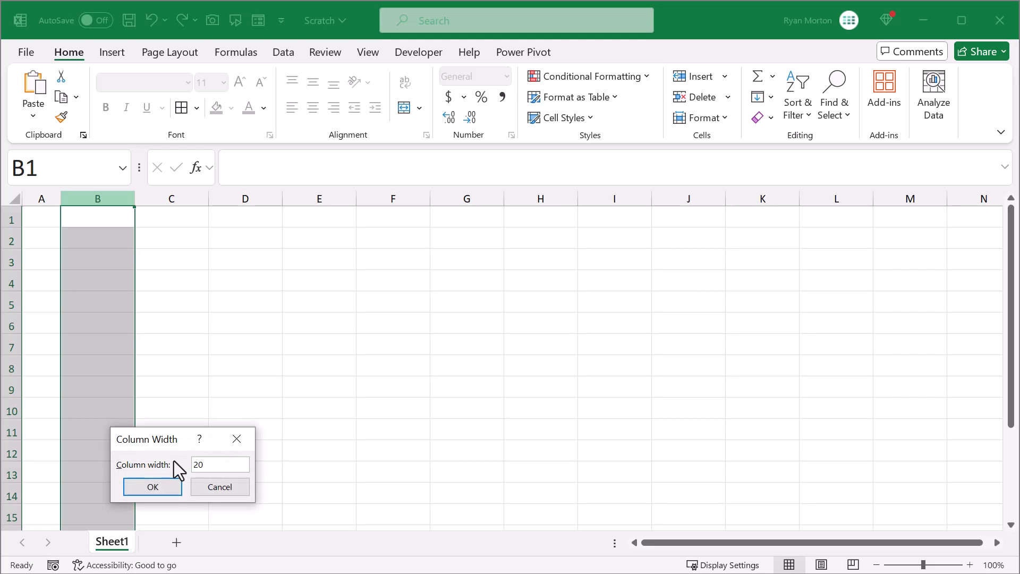
left_click(168, 484)
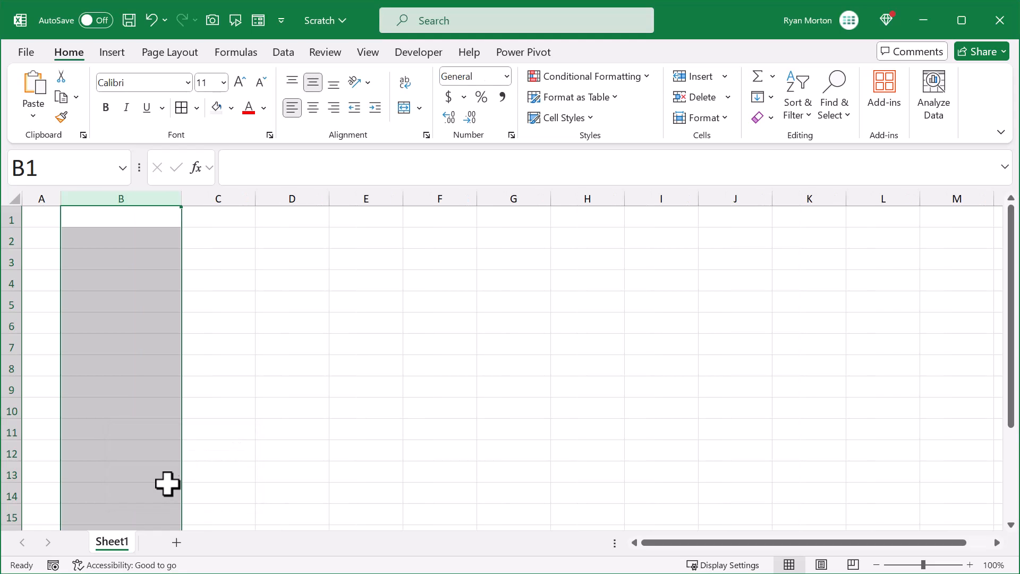
Format the whole of row 1 as bold with a font size of 16.
left_click(11, 219)
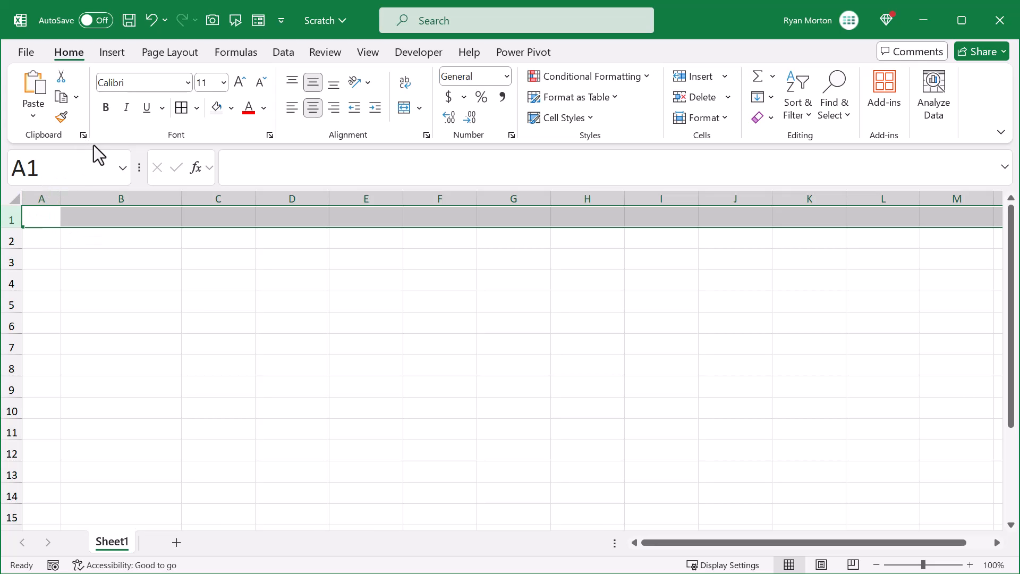
left_click(106, 111)
left_click(239, 85)
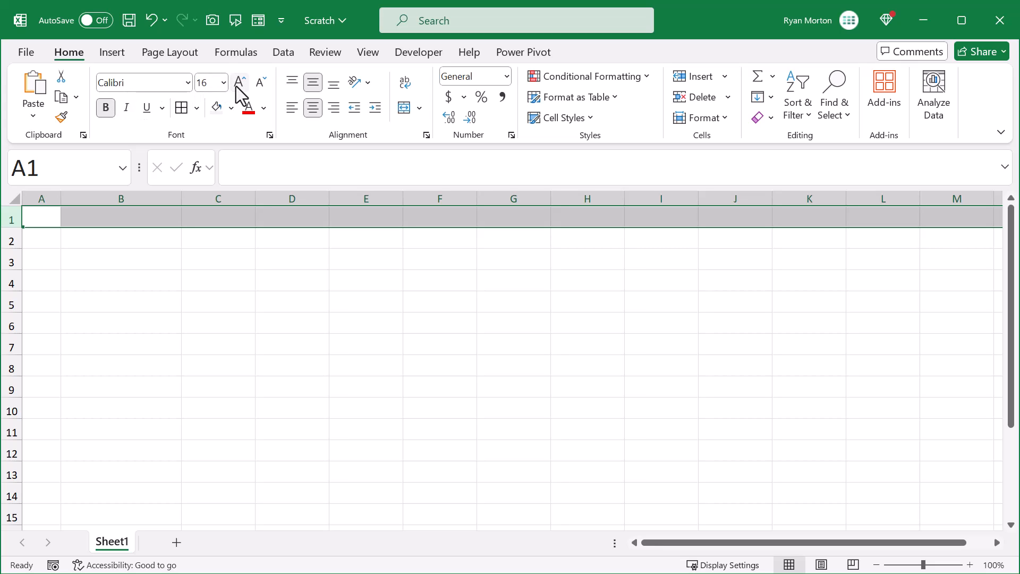
Set the height of row 1 to 30.
right_click(8, 218)
left_click(100, 472)
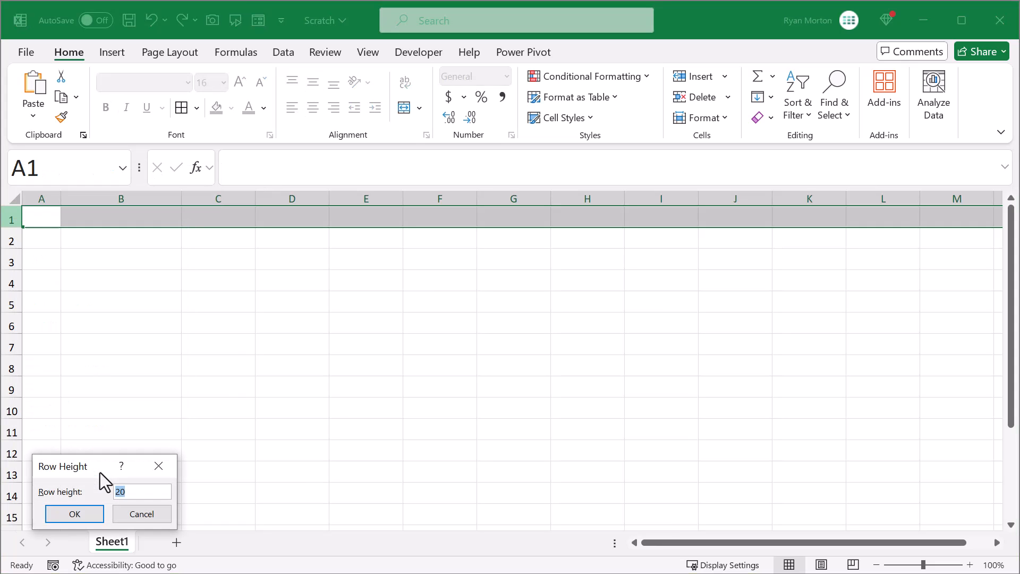
type("30")
left_click(92, 514)
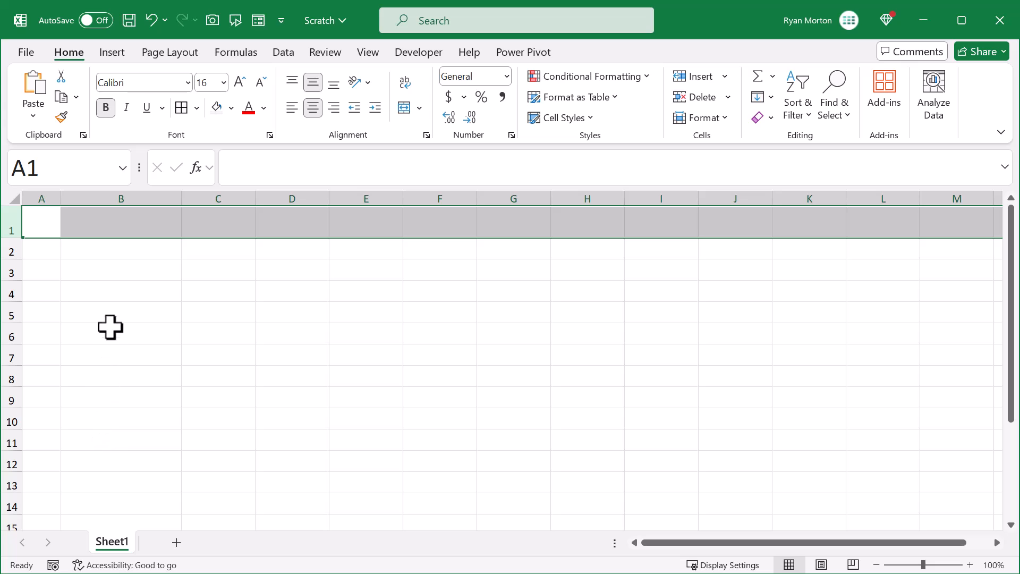
Fill the whole of row 1 with the lightest gray shade under white.
left_click(232, 111)
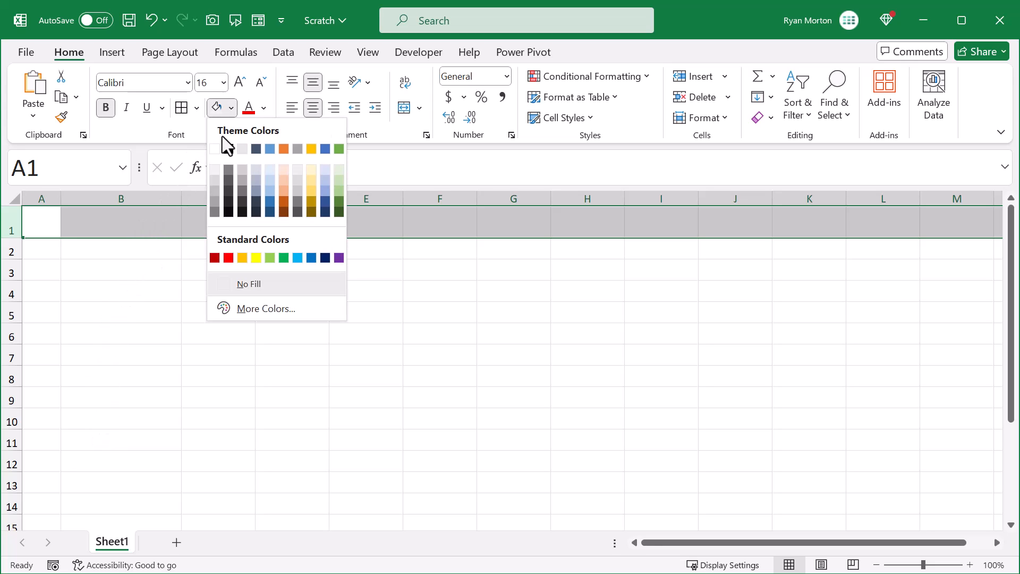
left_click(216, 170)
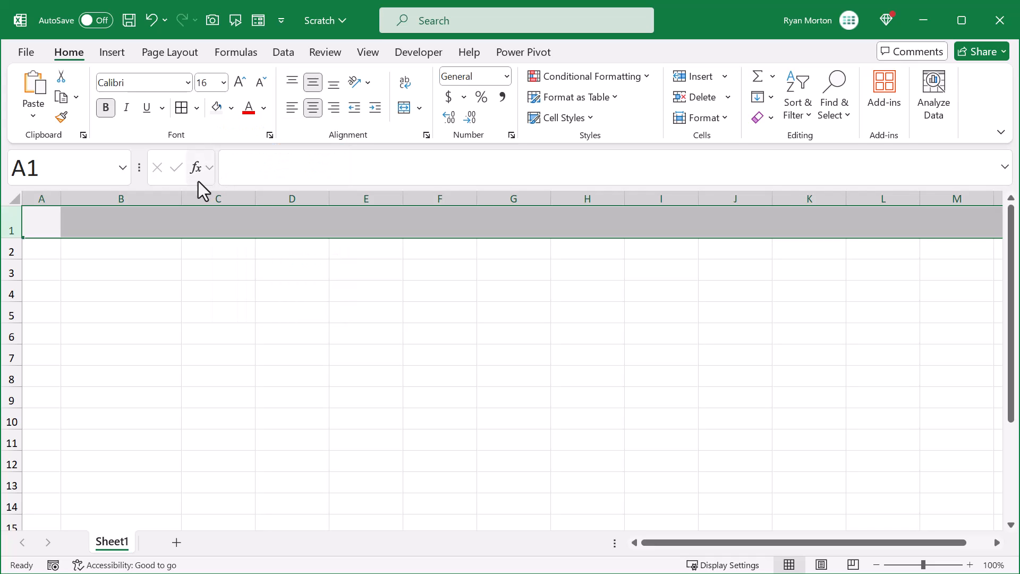
Set the border line color to the third gray shade under white and add a bottom border along row 1.
left_click(198, 109)
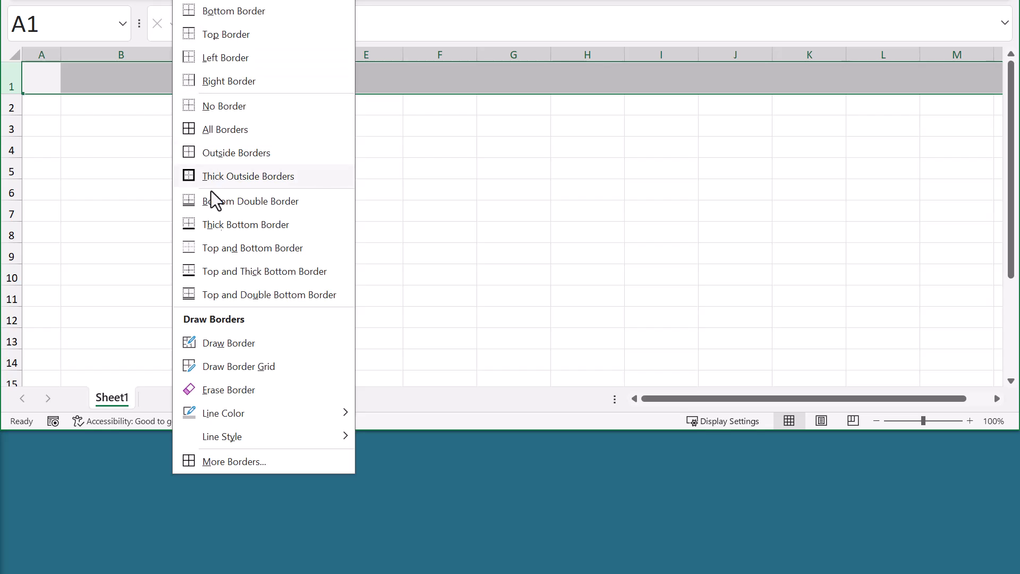
mouse_move(254, 413)
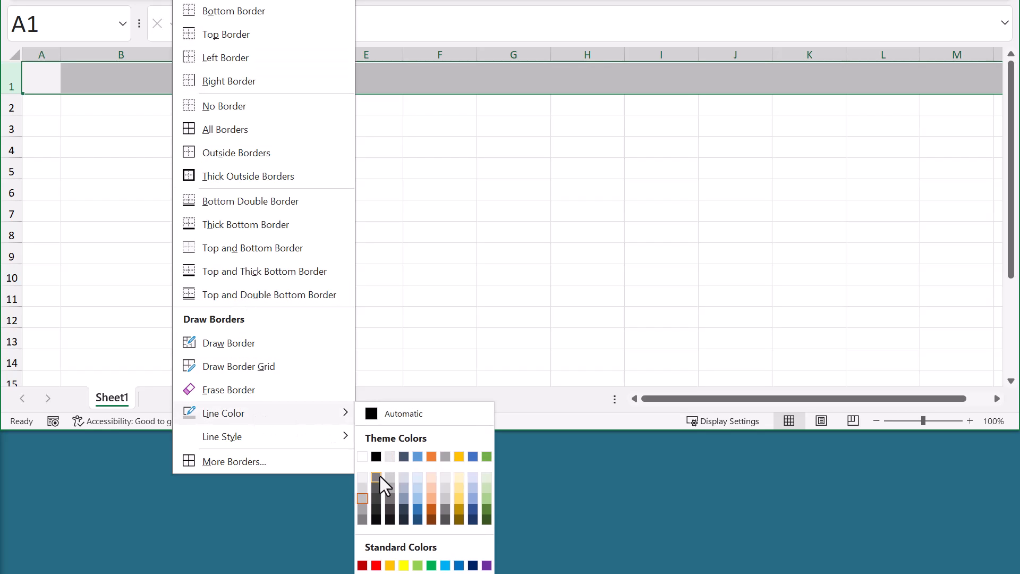
left_click(363, 498)
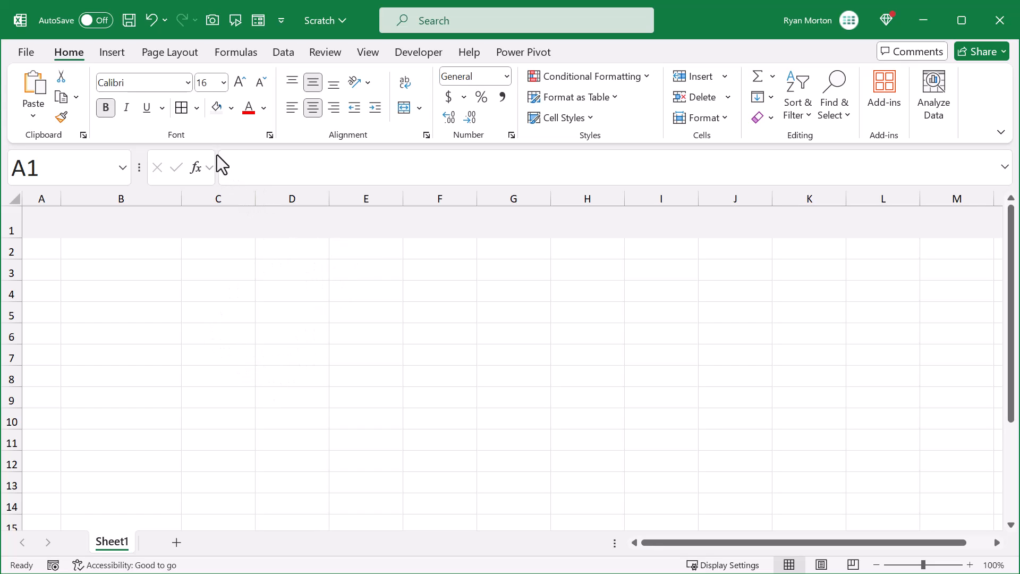
left_click(198, 109)
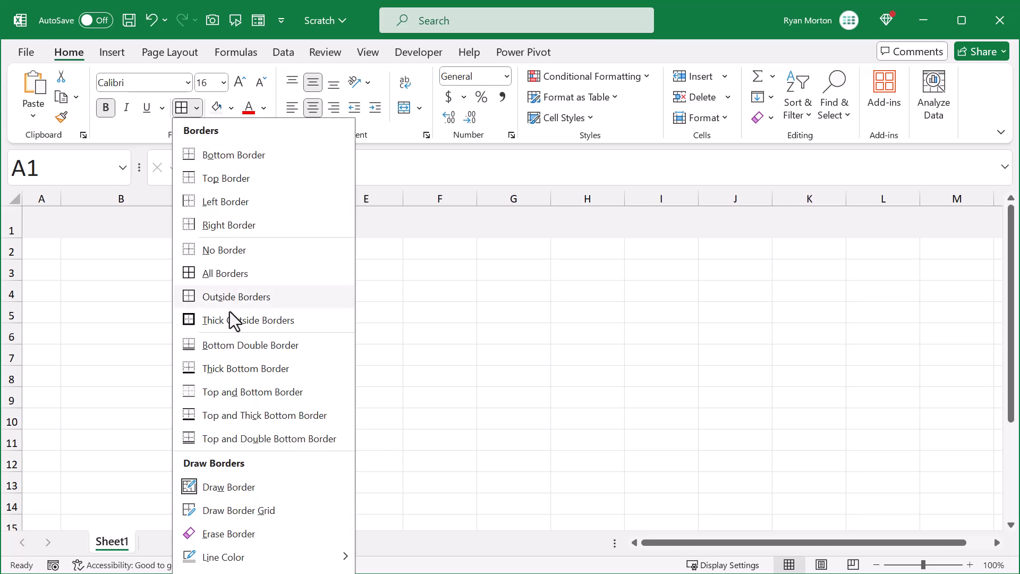
left_click(267, 488)
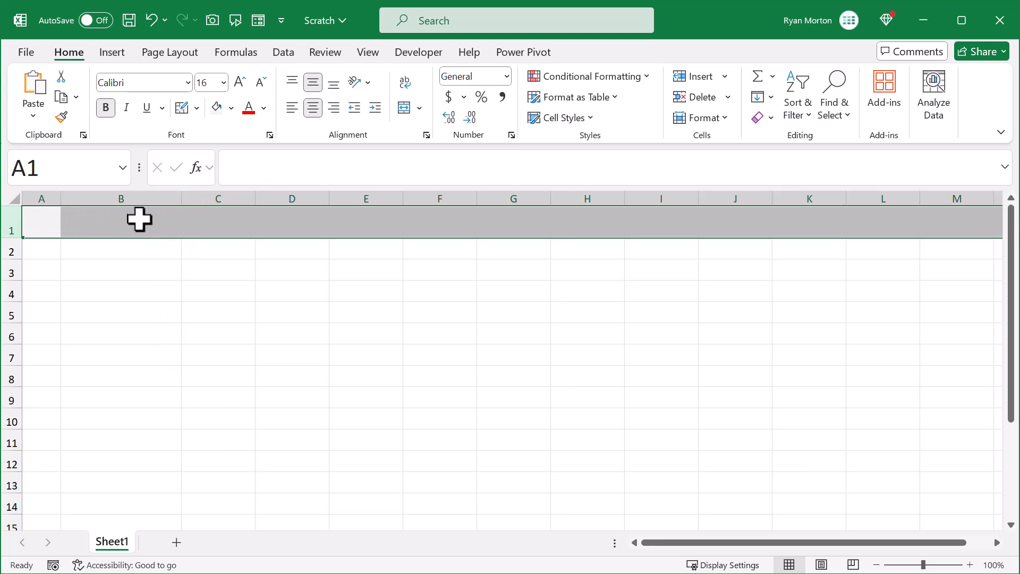
left_click(197, 109)
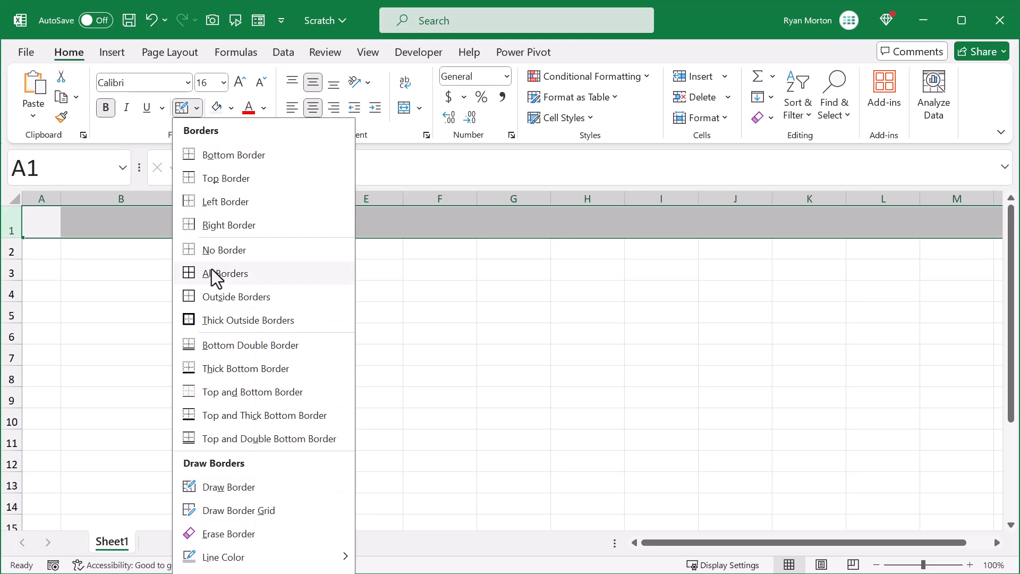
left_click(240, 157)
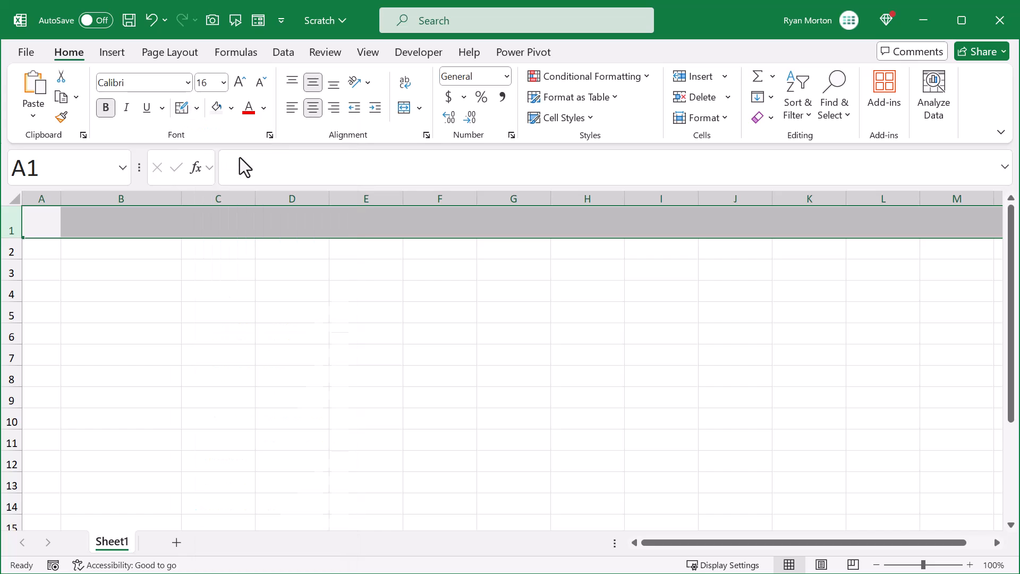
left_click(201, 266)
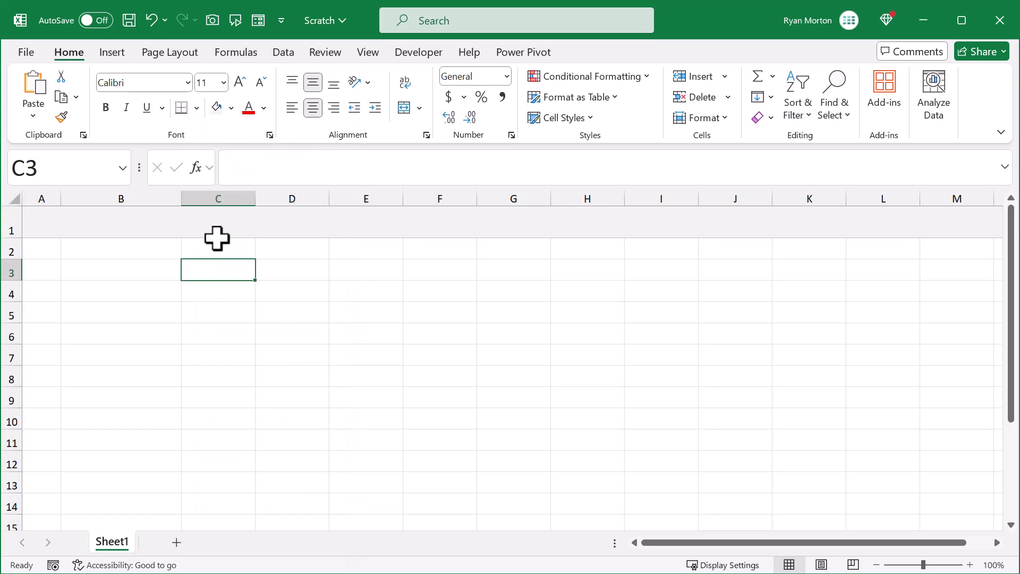
Hide the gridlines on the sheet and select cell B3.
left_click(368, 53)
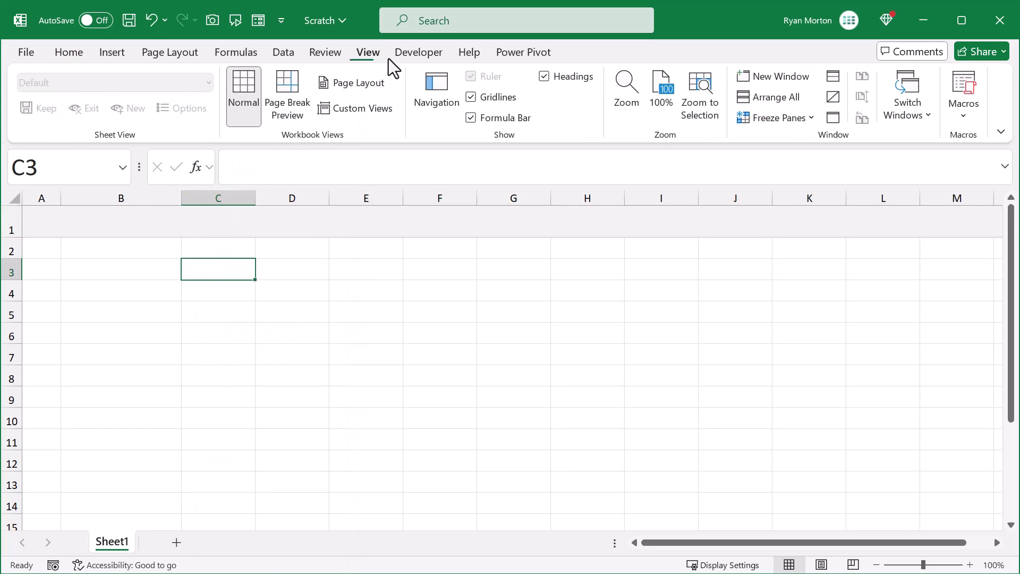
left_click(470, 98)
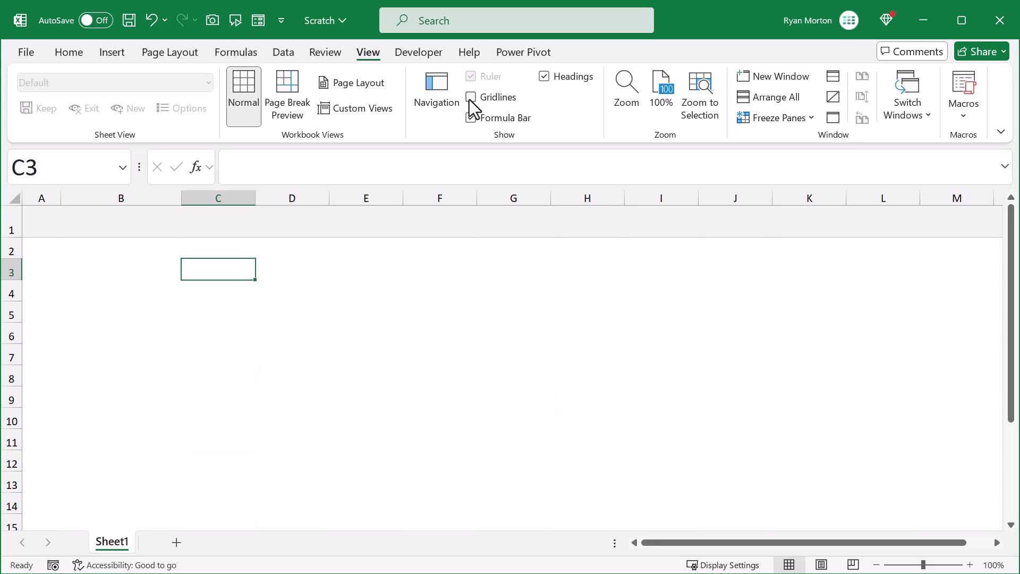
left_click(113, 269)
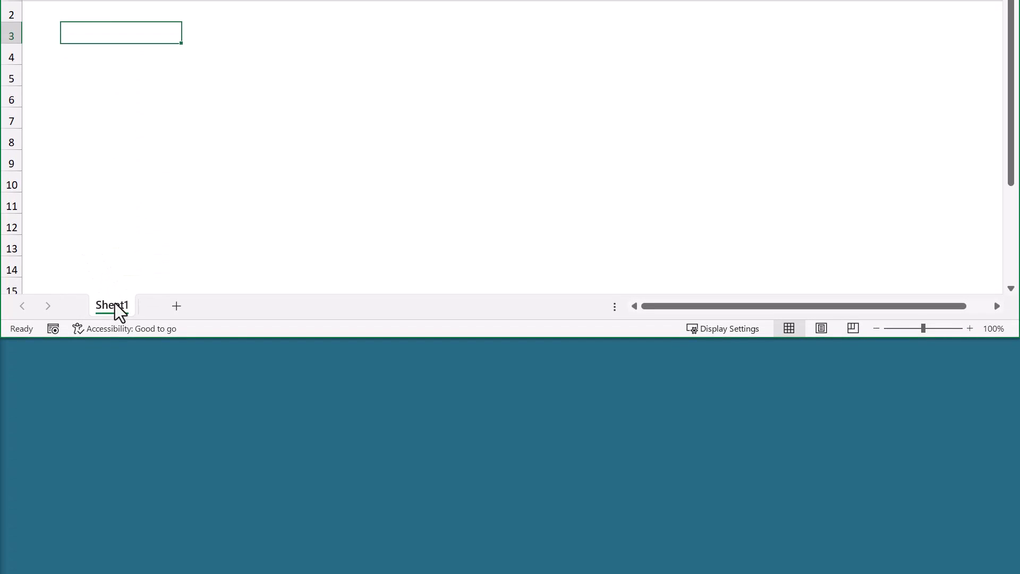
Create a copy of Sheet1 in the same workbook, placed before Sheet1.
right_click(119, 312)
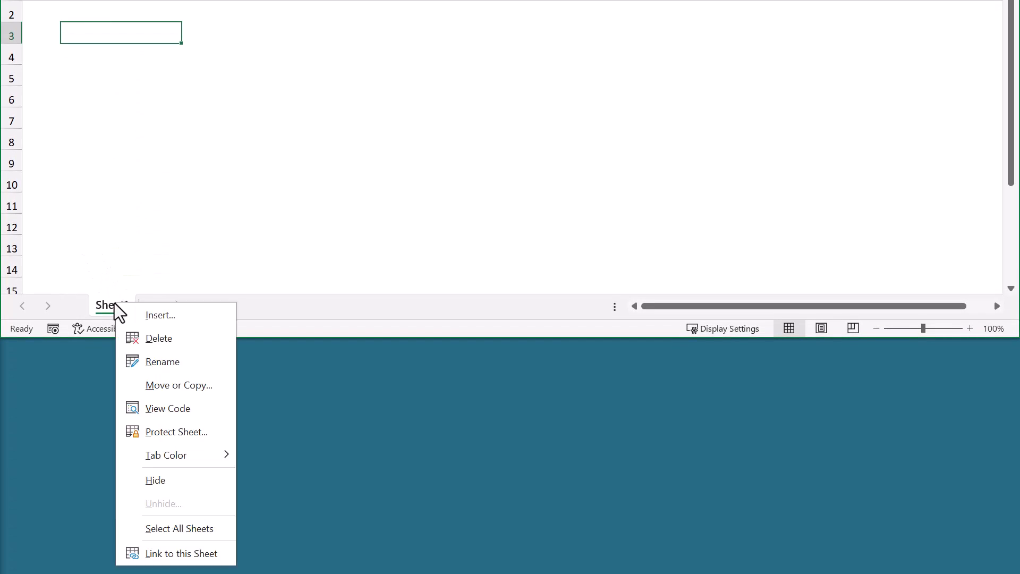
left_click(174, 386)
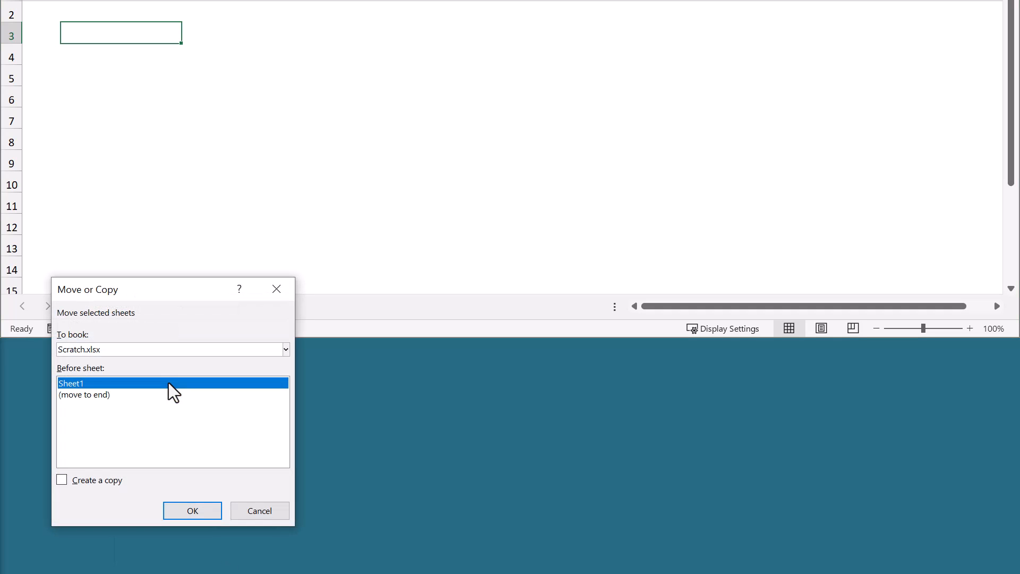
left_click(66, 478)
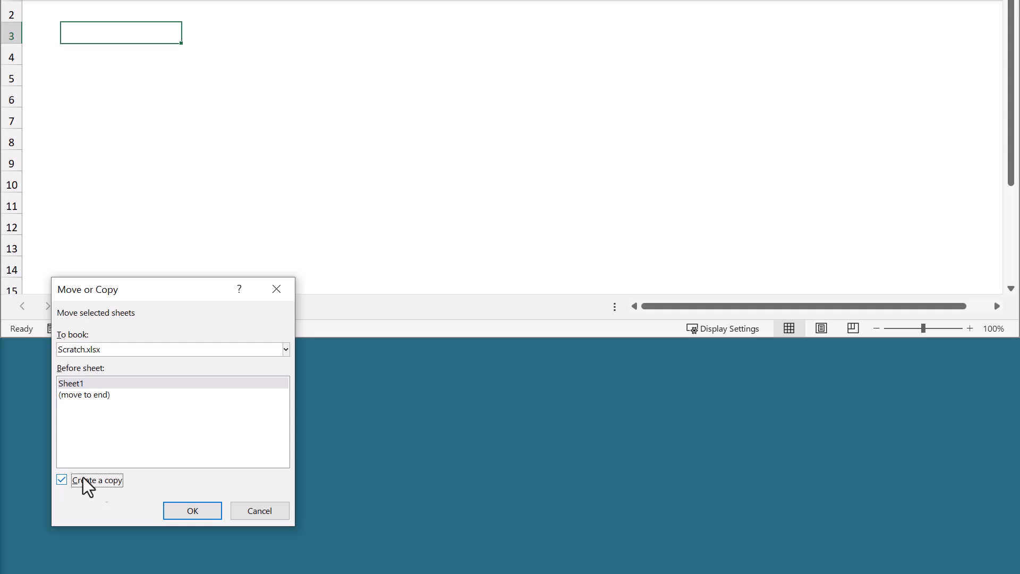
left_click(177, 515)
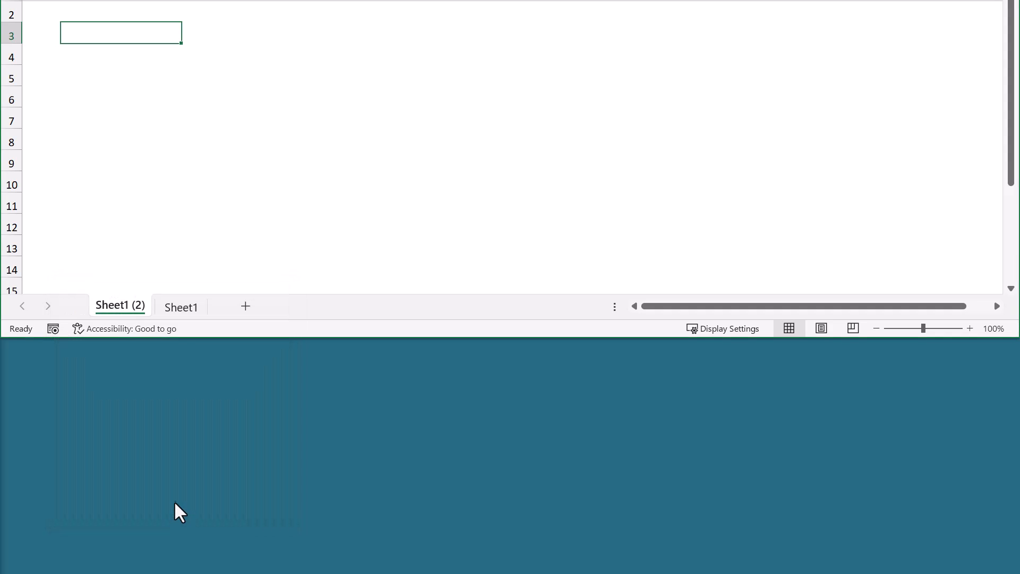
Rename the copied sheet as Lookup and the original Sheet1 as Grades.
double_click(133, 303)
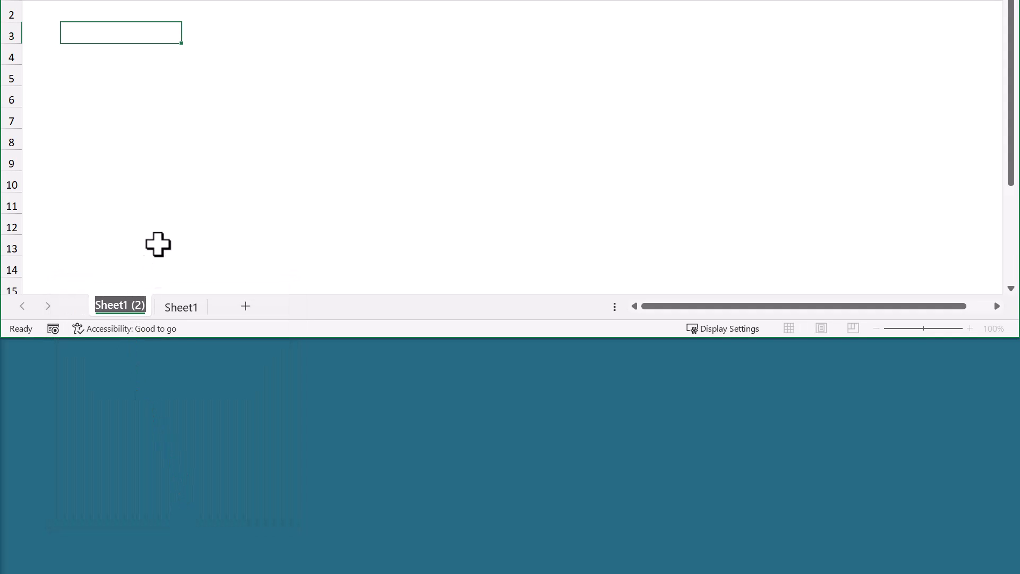
type("Lookup")
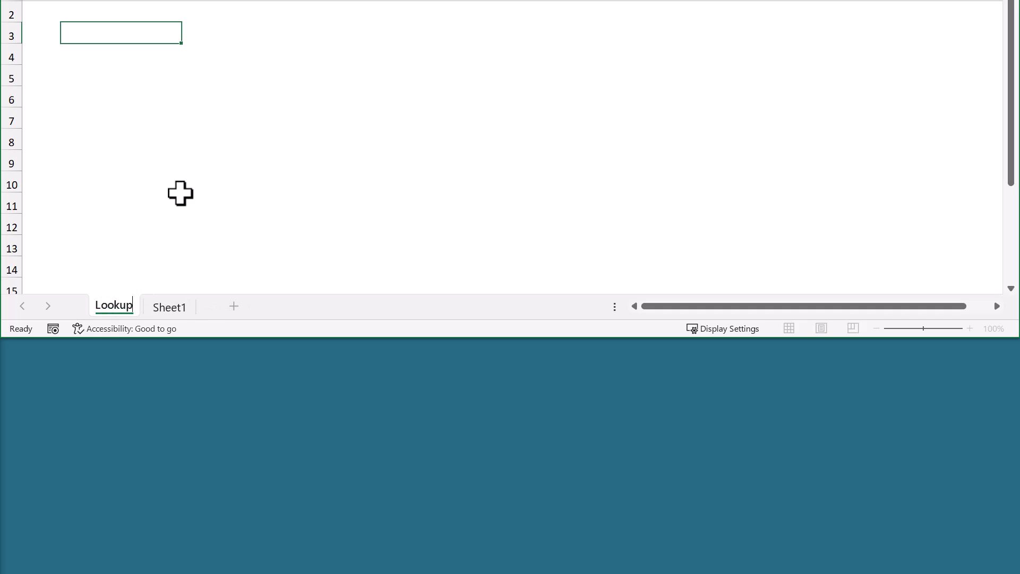
key("Return")
left_click(173, 309)
double_click(173, 310)
type("Grades")
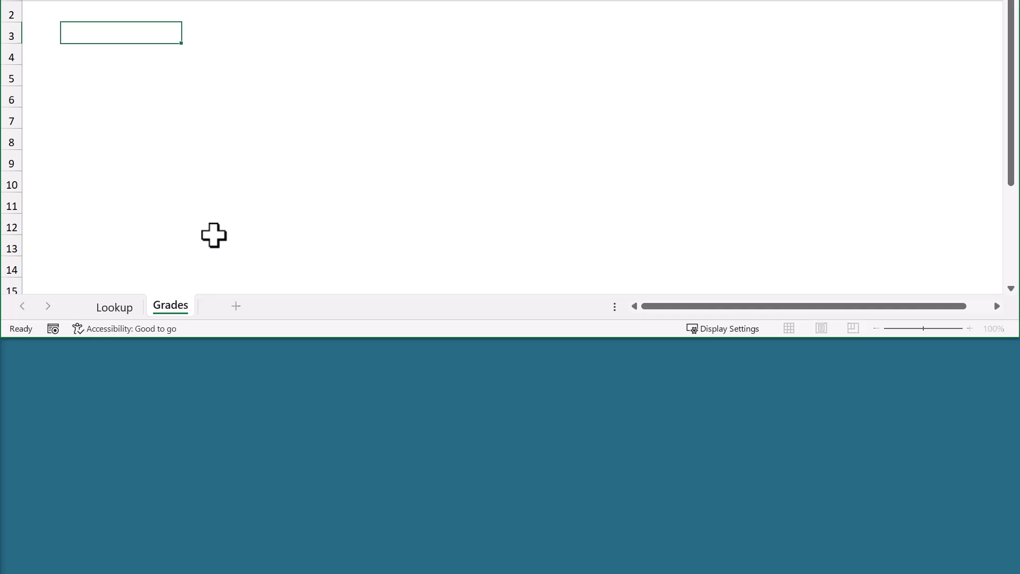
key("Return")
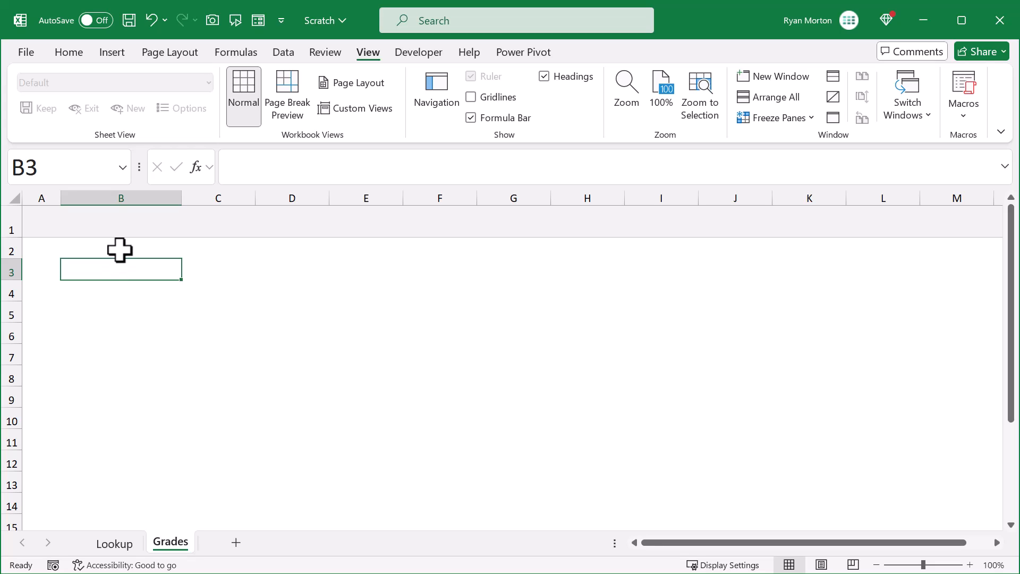
Enter the title Gradebook in cell B1 of the Grades sheet.
left_click(132, 221)
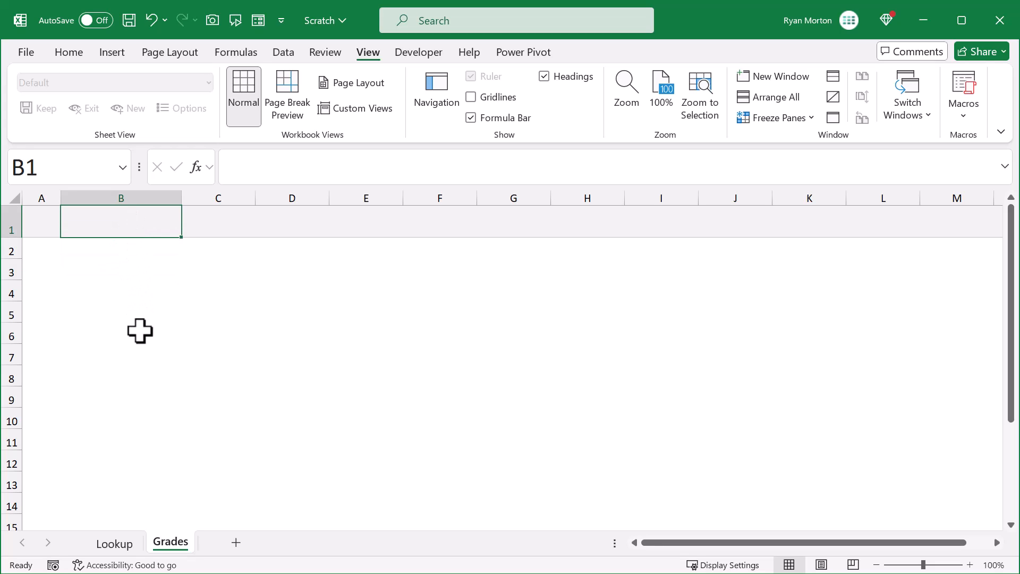
type("Gradebook")
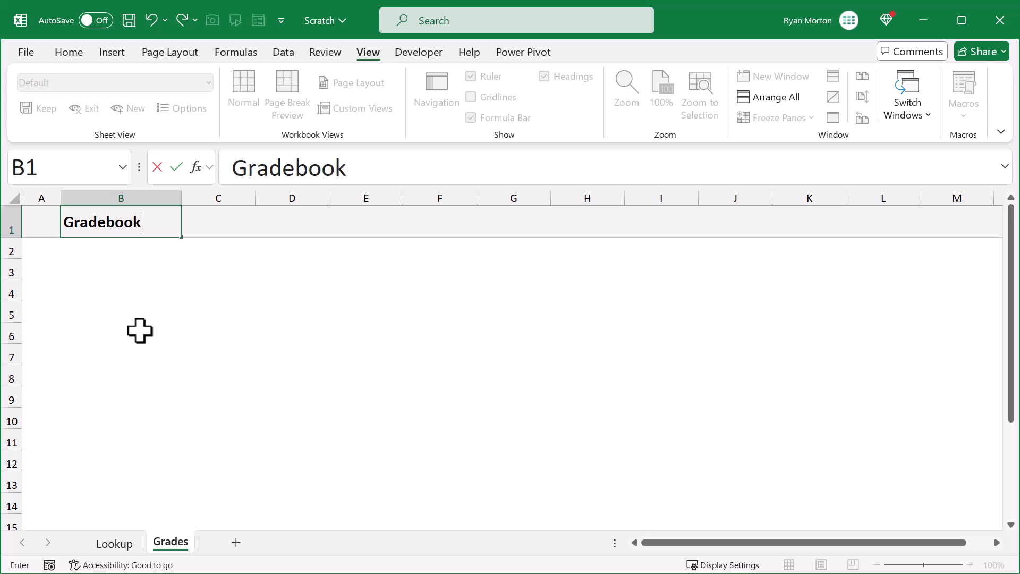
key("Return")
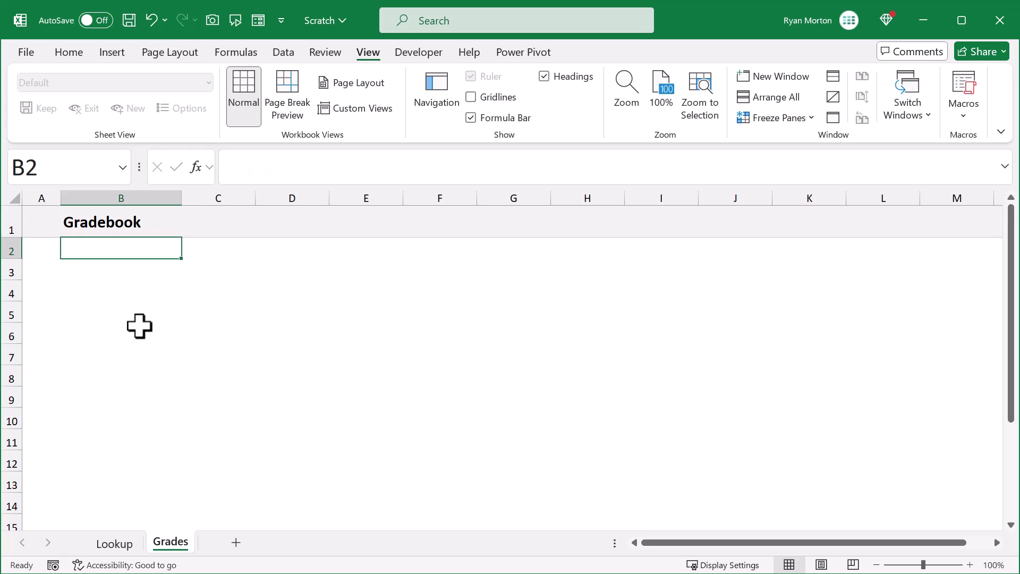
Apply all borders to cells B5:B14 on the Grades sheet for the student list.
left_click(117, 313)
left_click_drag(117, 313, 89, 510)
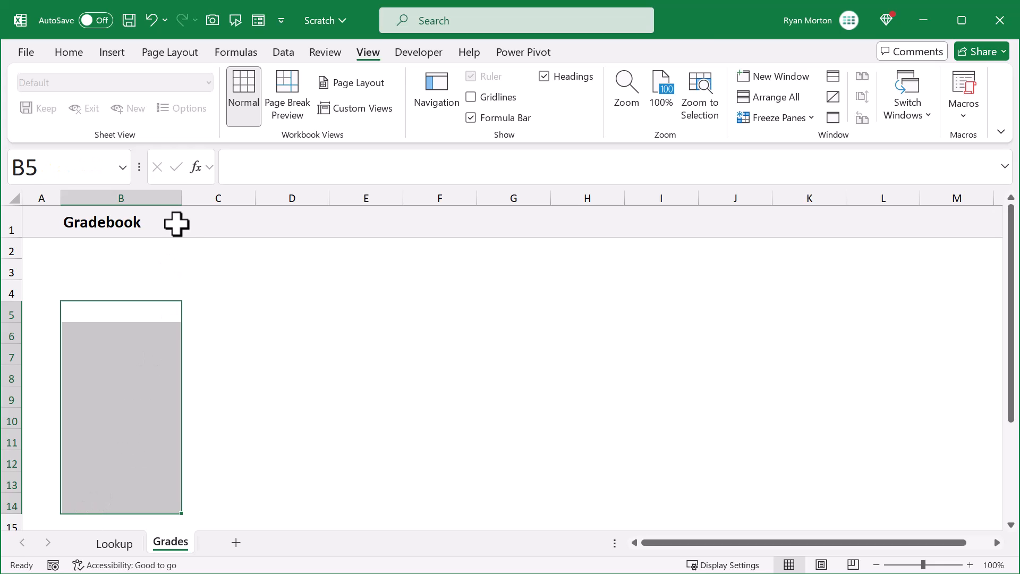
left_click(69, 52)
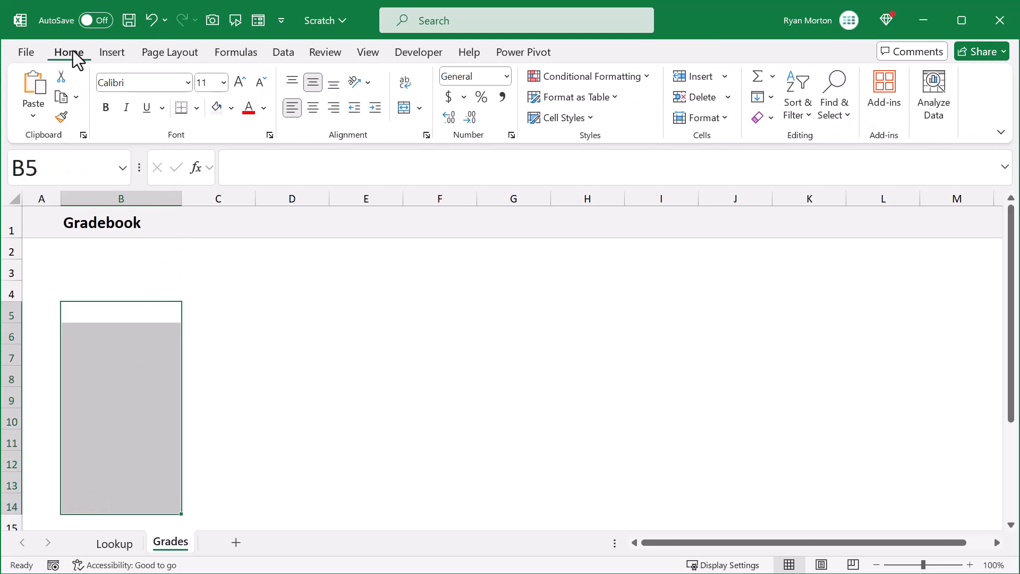
left_click(196, 109)
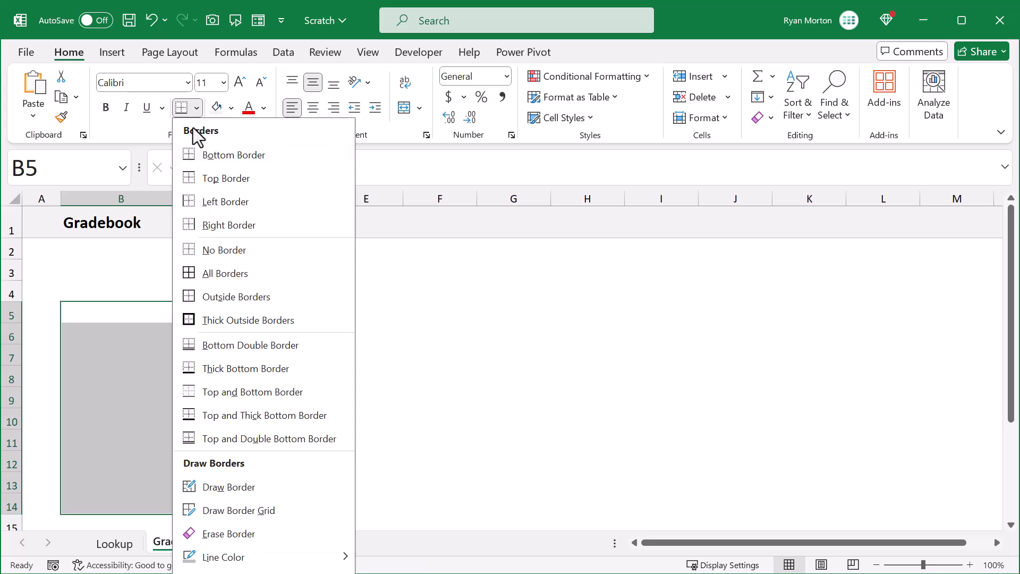
left_click(205, 280)
left_click_drag(157, 313, 148, 503)
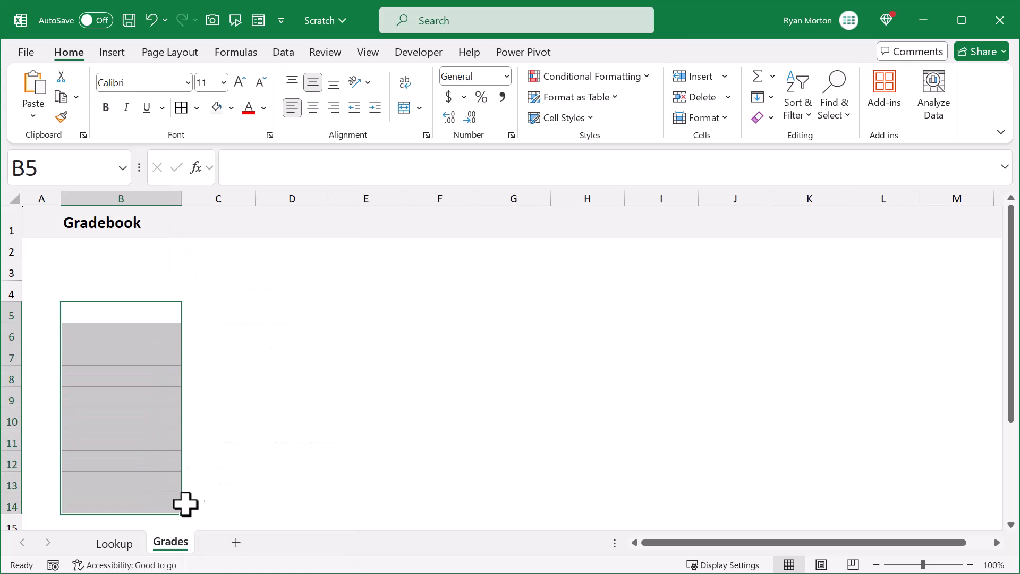
left_click(271, 503)
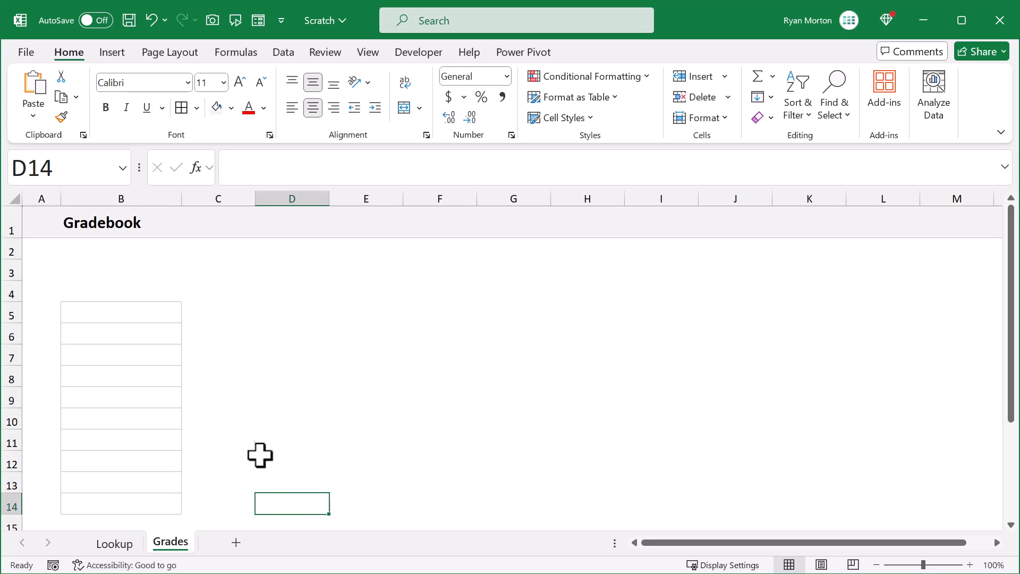
Fill the bordered cell B14 down to B23 to extend the bordered list.
scroll(264, 334, "down", 3)
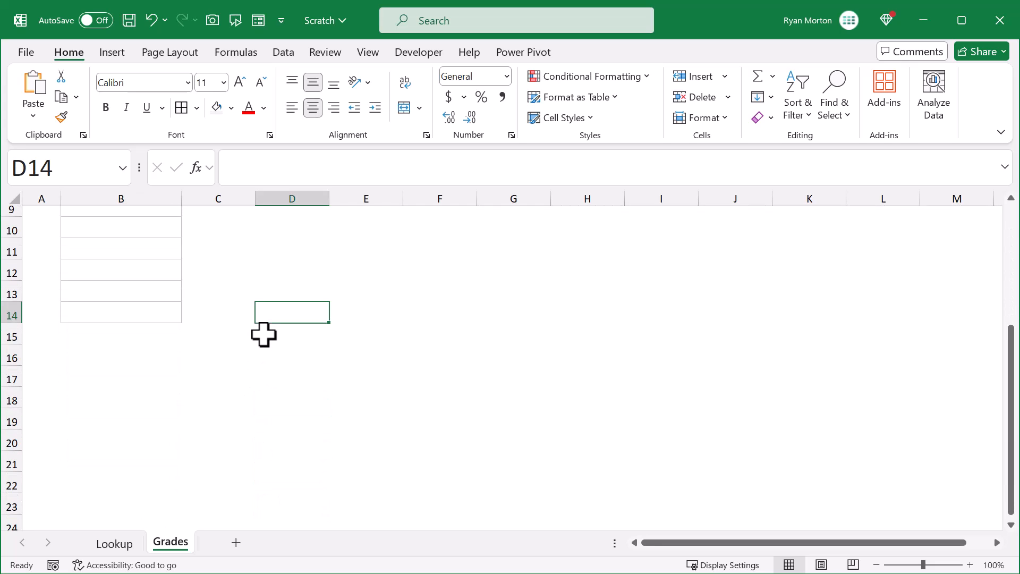
left_click(167, 311)
left_click_drag(185, 325, 177, 507)
left_click(355, 372)
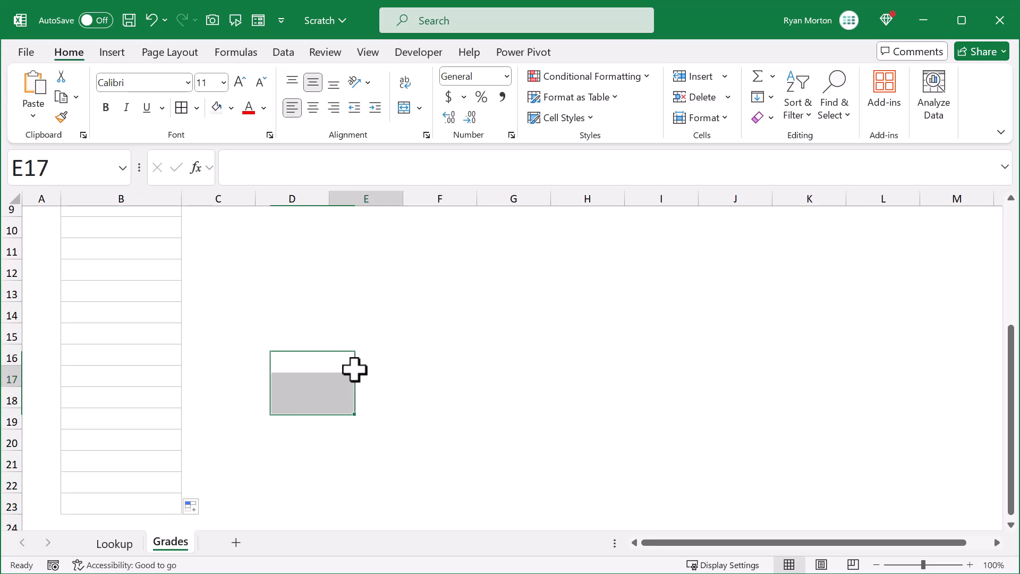
scroll(266, 413, "up", 3)
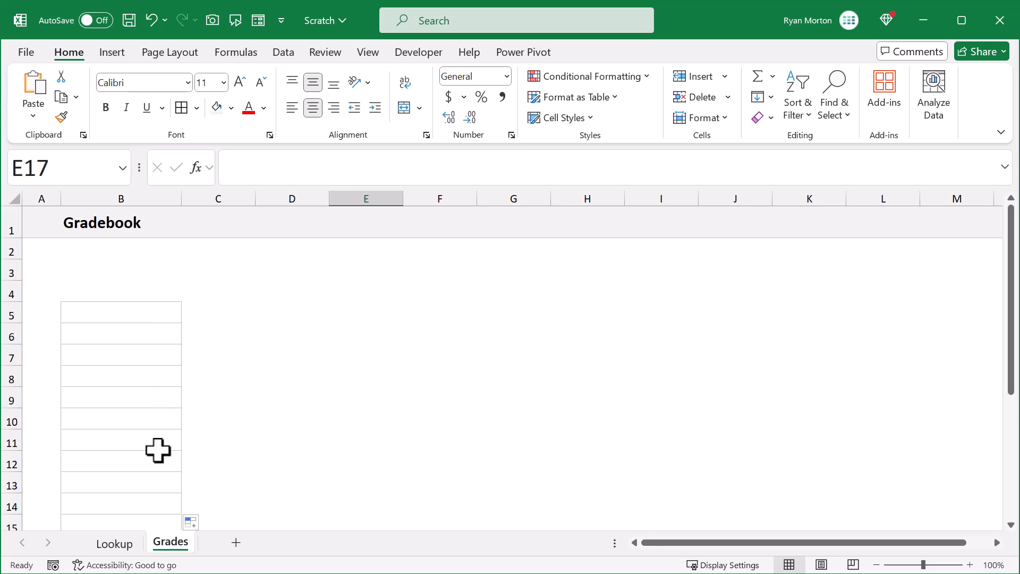
scroll(157, 446, "down", 4)
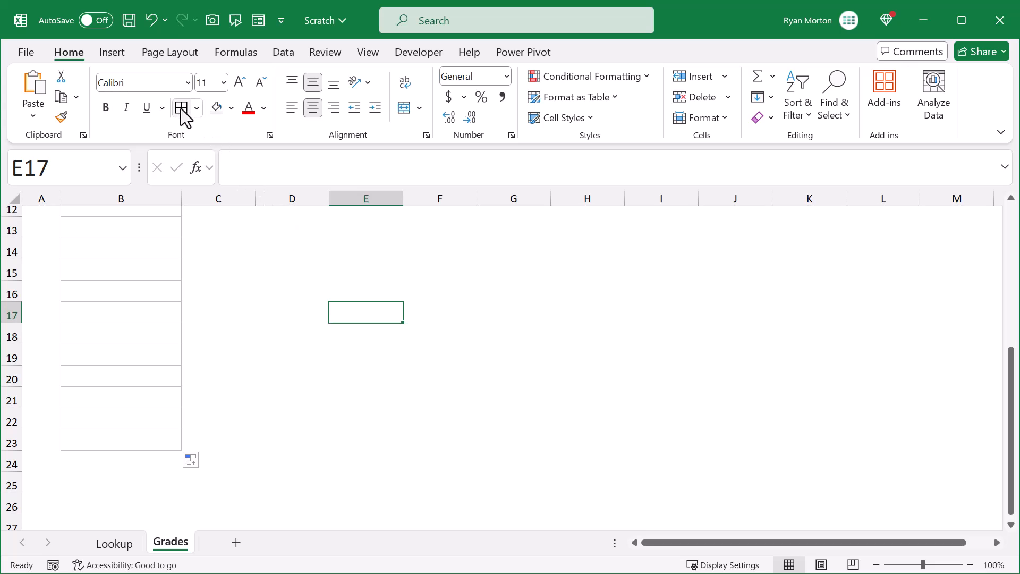
Undo the fill that extended the bordered list down to B23.
left_click(152, 20)
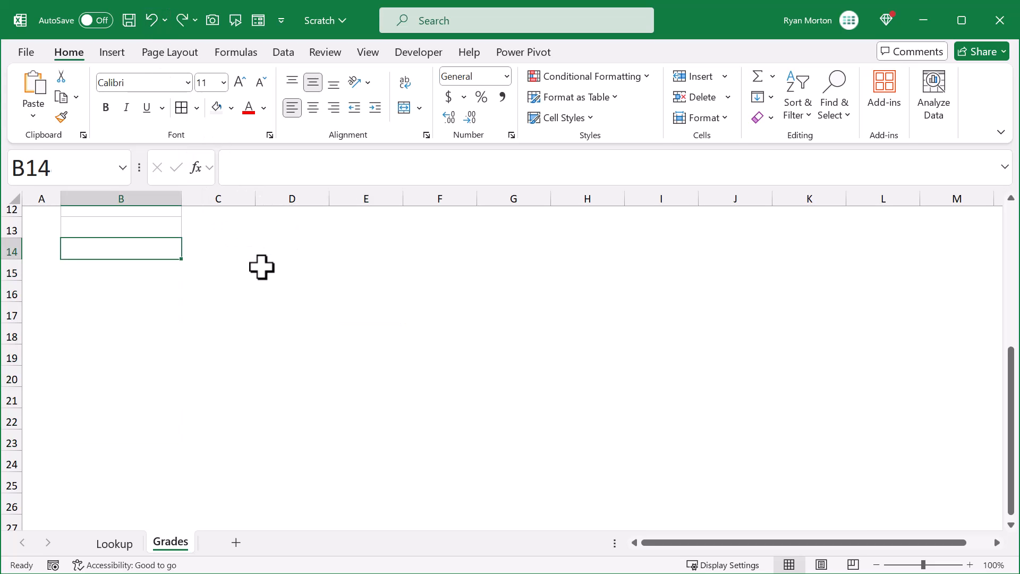
left_click(262, 268)
scroll(260, 335, "up", 4)
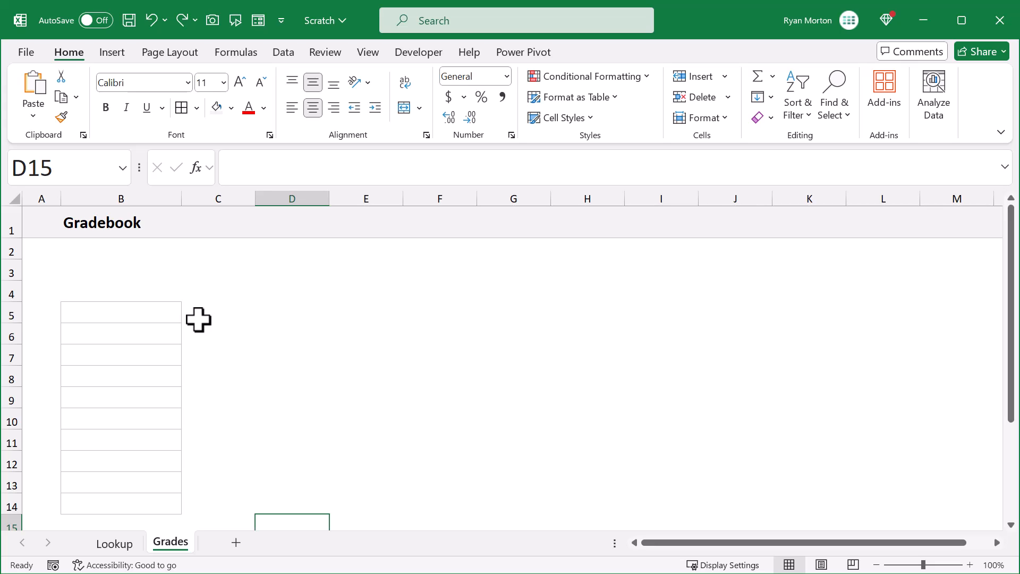
Make the student list cells B5:B14 bold and fill them with the lightest gray theme color.
left_click_drag(159, 312, 141, 504)
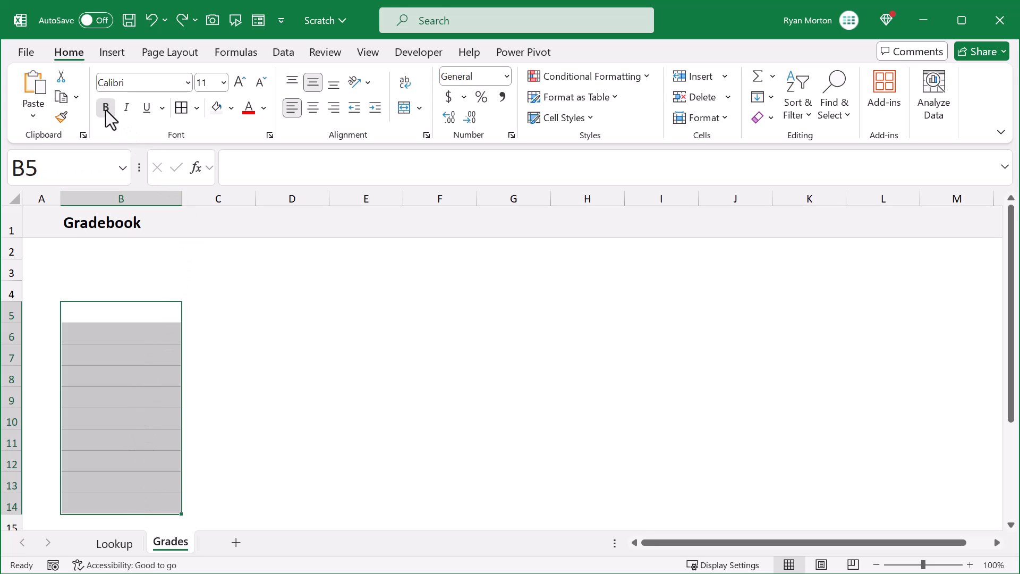
left_click(230, 112)
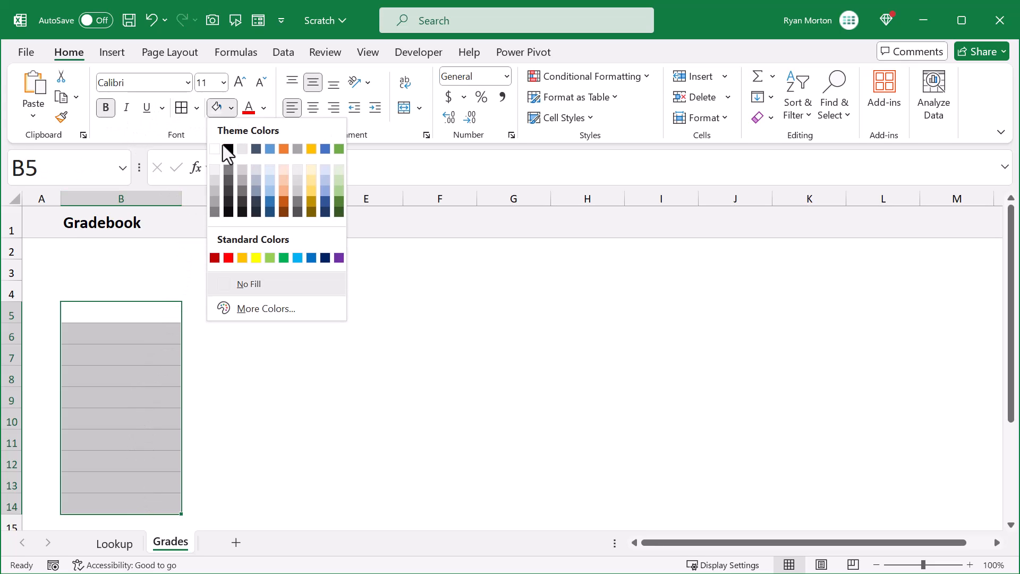
left_click(216, 173)
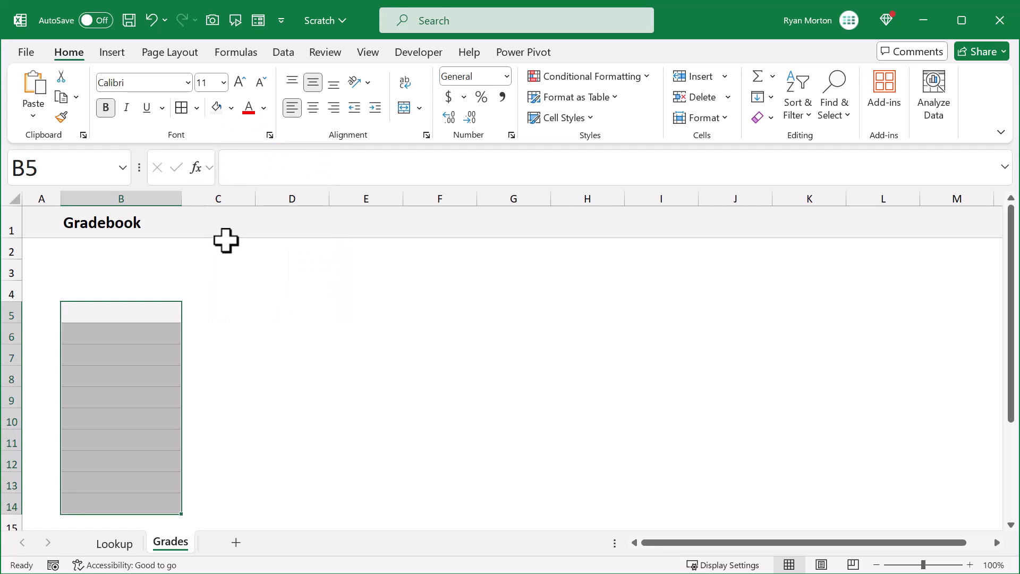
Apply all borders to cells C3:L14 to form the grade entry grid beside the student list.
left_click(217, 270)
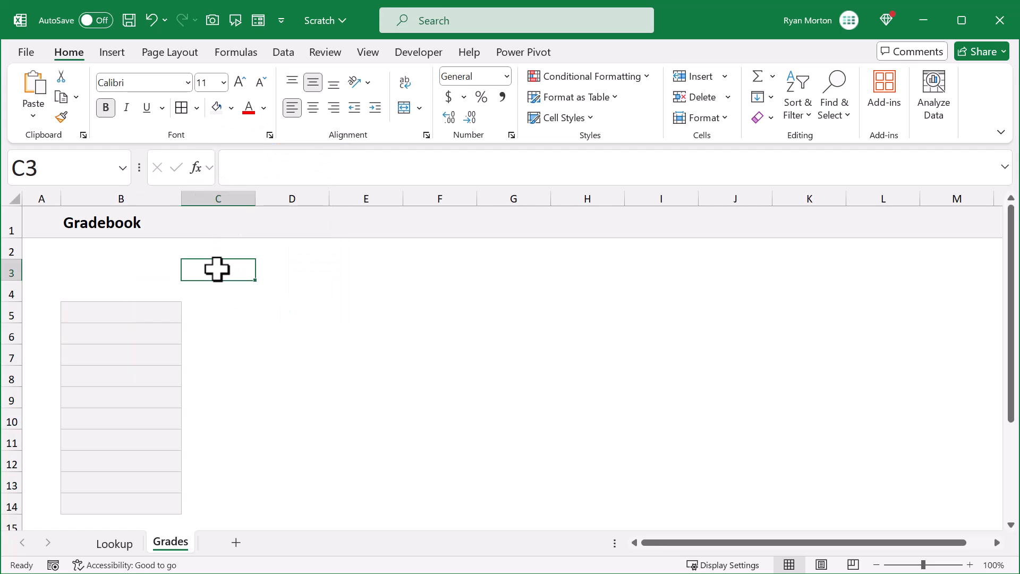
left_click_drag(217, 270, 878, 503)
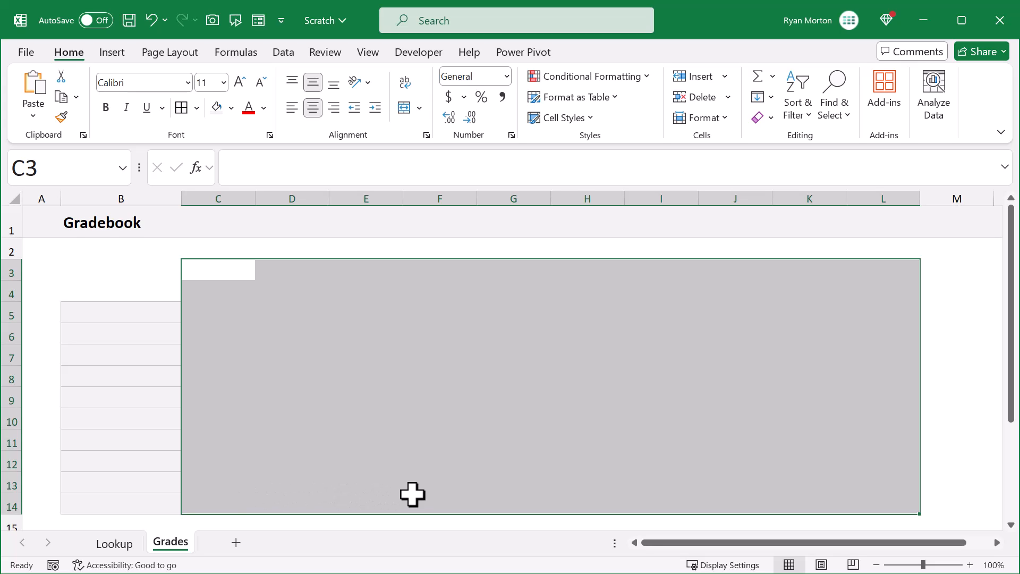
left_click(183, 112)
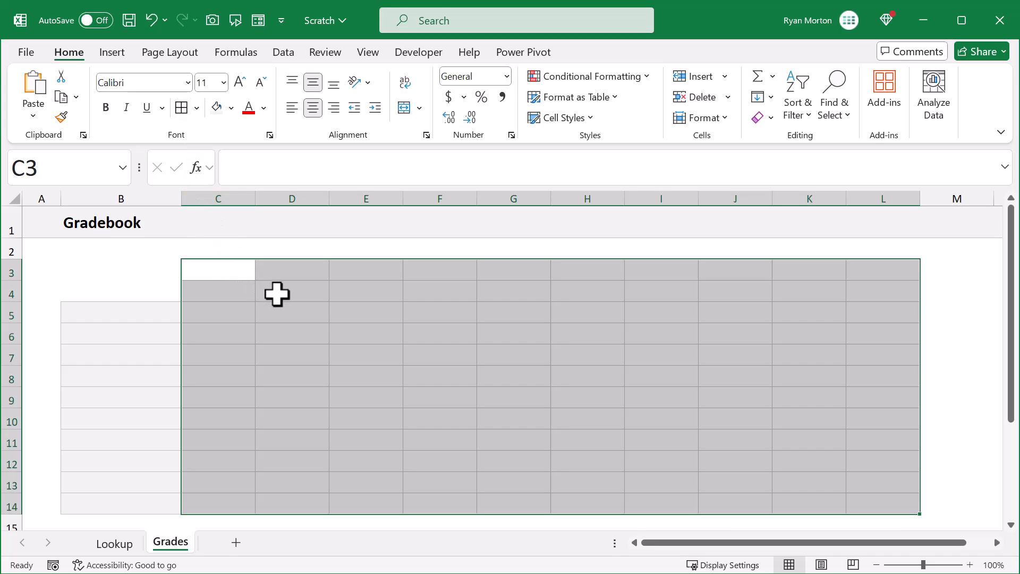
left_click(277, 293)
left_click_drag(230, 268, 907, 269)
left_click(898, 302)
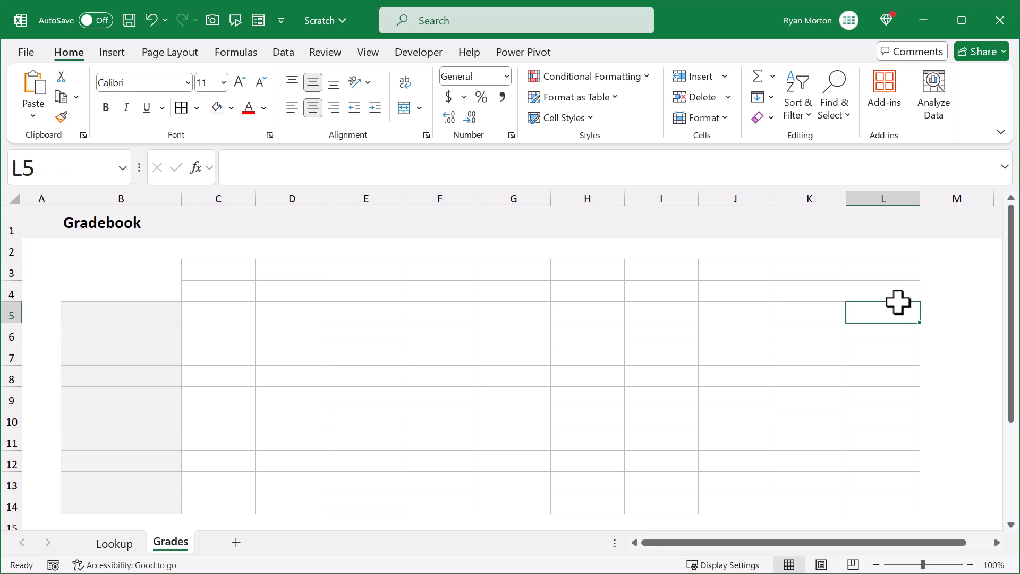
Try extending the bordered grid from L3:L14 across to column R, and undo the extension.
left_click_drag(901, 273, 1002, 515)
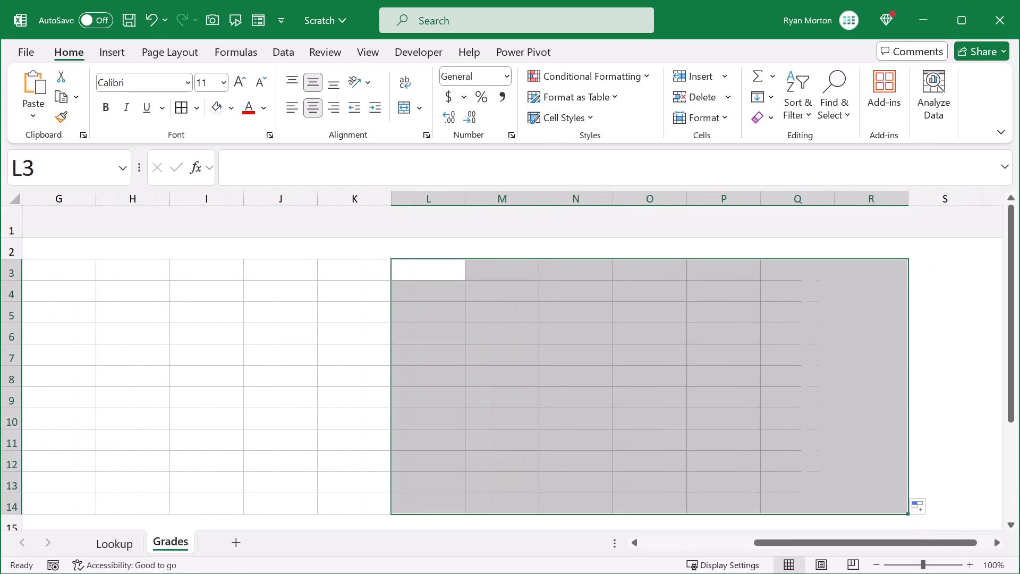
left_click(537, 354)
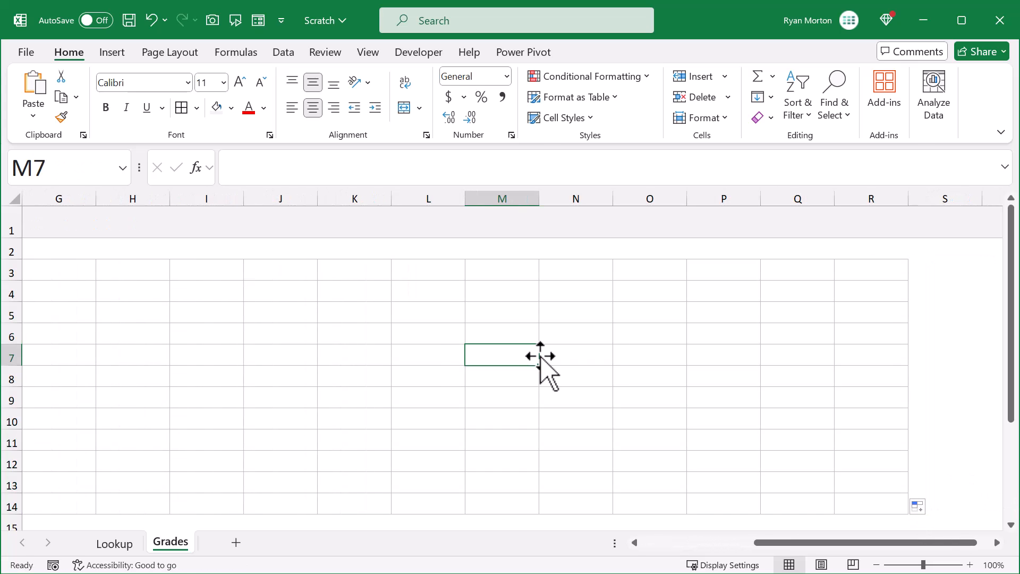
left_click(152, 20)
left_click(596, 364)
Make the header cells C3:L3 bold and fill them with the lightest blue theme color.
left_click_drag(786, 542, 672, 542)
left_click_drag(226, 264, 878, 271)
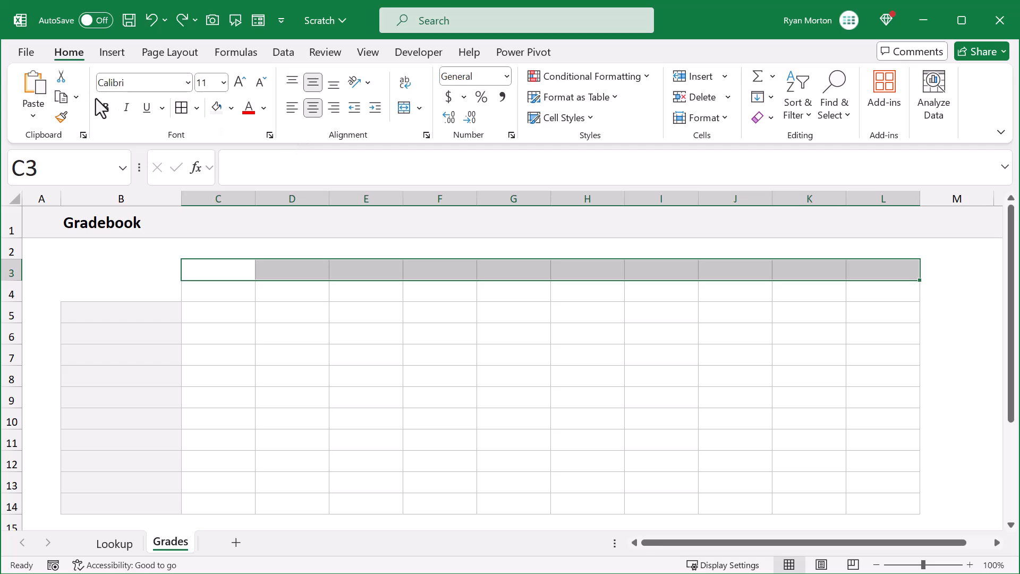
left_click(106, 107)
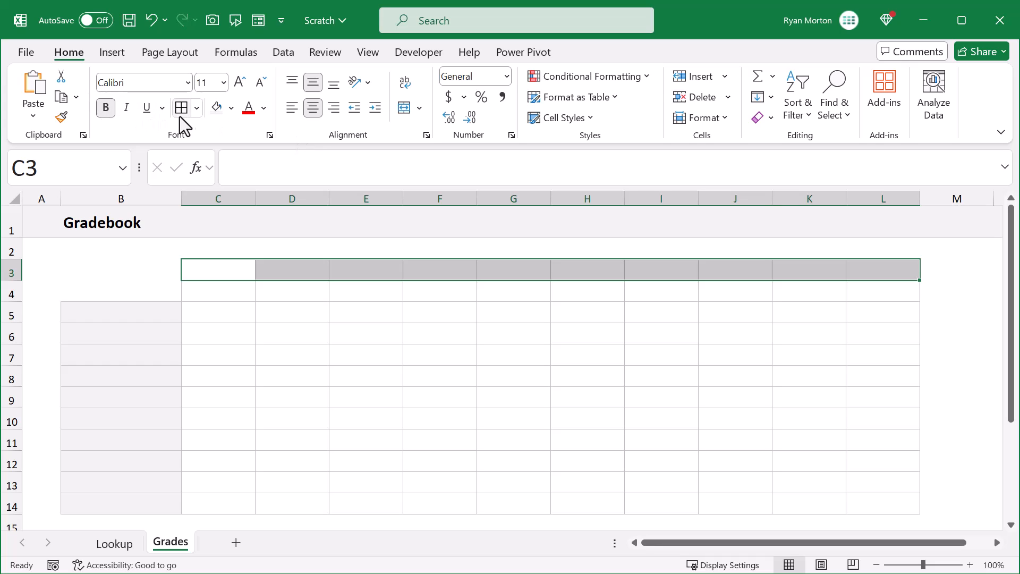
left_click(230, 112)
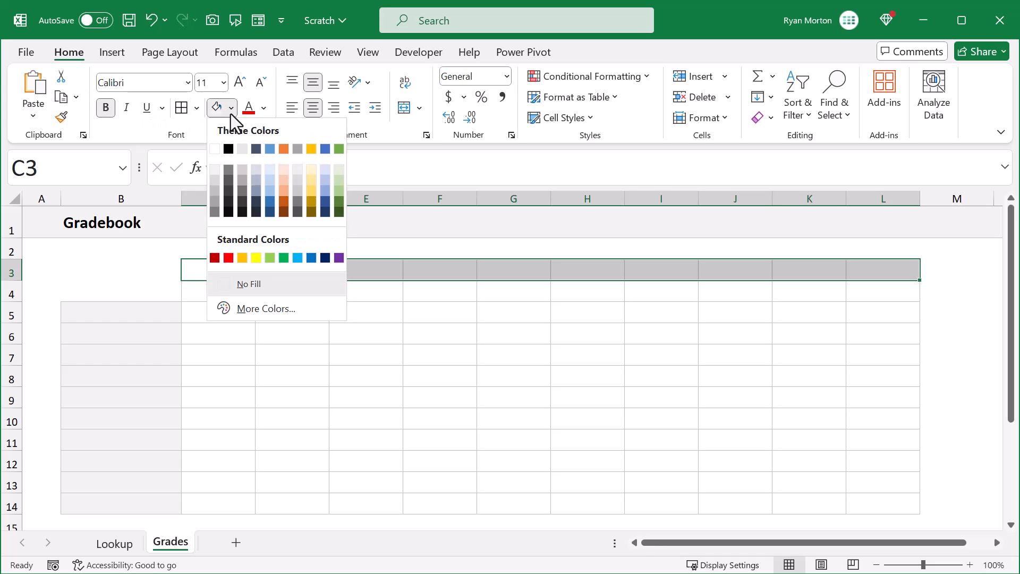
left_click(267, 169)
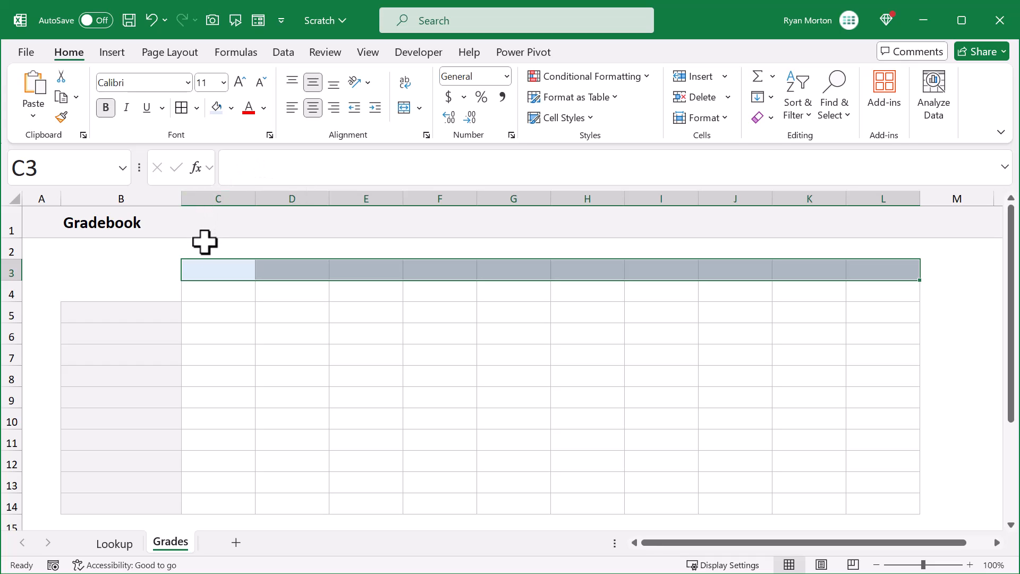
Make cells C4:L4 bold and fill them with the lightest gray theme color.
left_click_drag(201, 289, 862, 292)
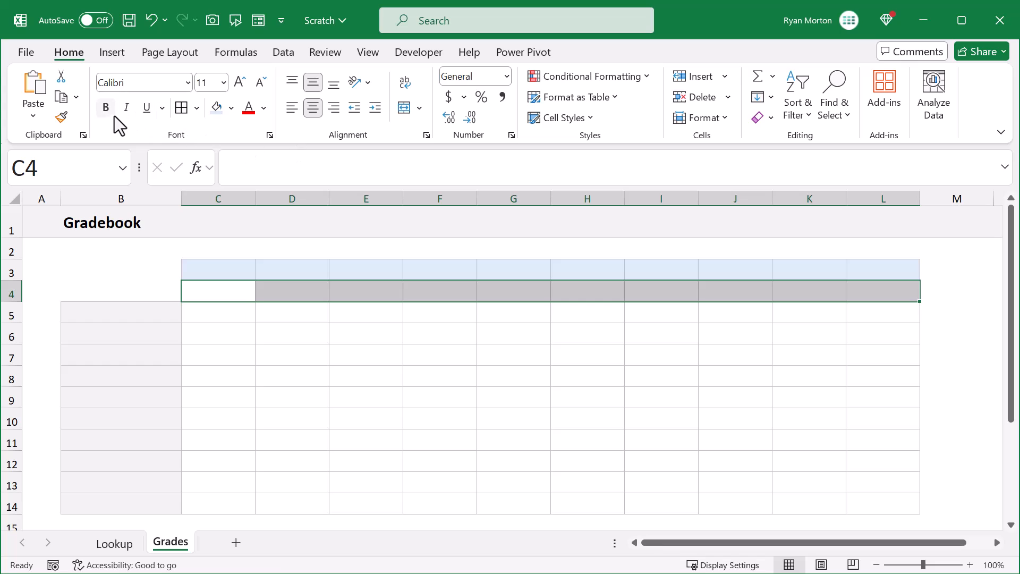
left_click(232, 112)
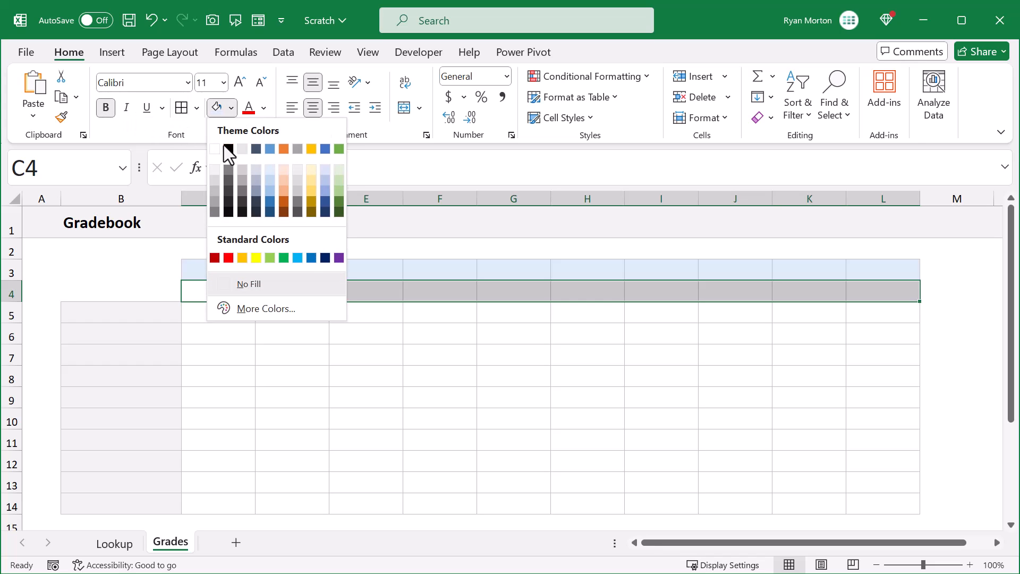
left_click(215, 169)
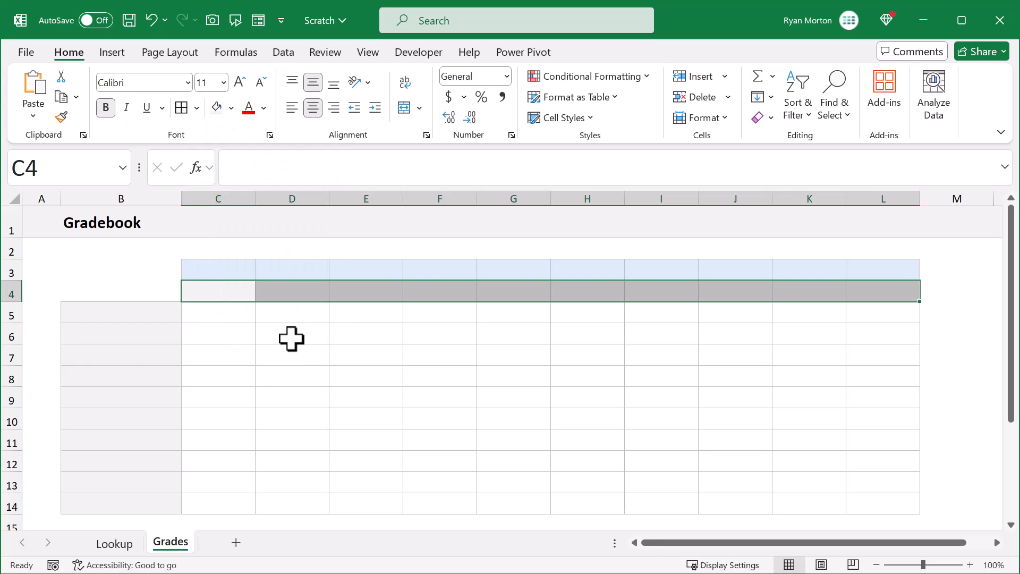
left_click(293, 333)
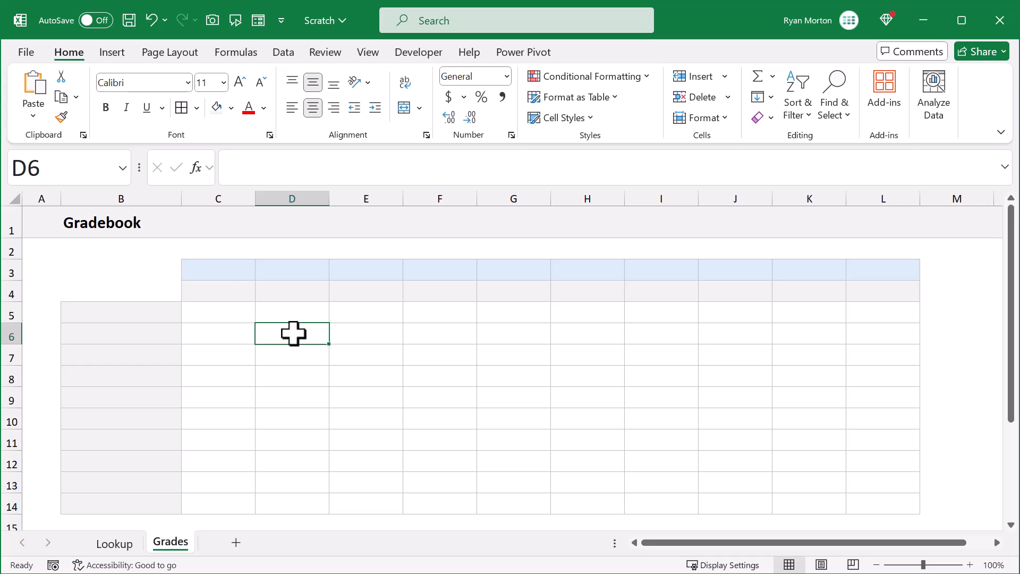
Format the grade entry cells C5:L14 as percentages.
mouse_move(234, 313)
left_mouse_down()
mouse_move(802, 324)
mouse_move(860, 460)
mouse_move(861, 505)
left_mouse_up()
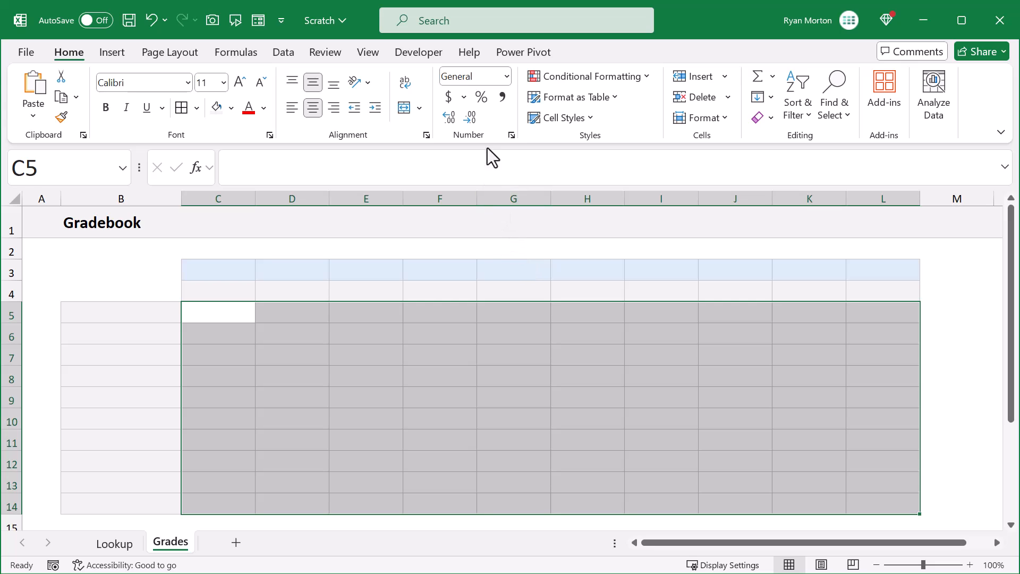
left_click(482, 99)
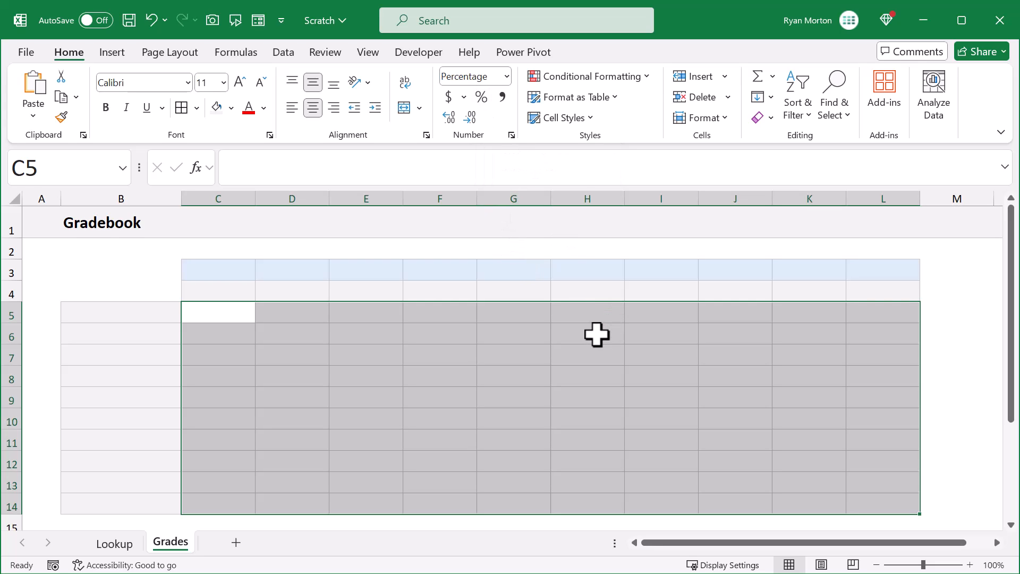
left_click(588, 333)
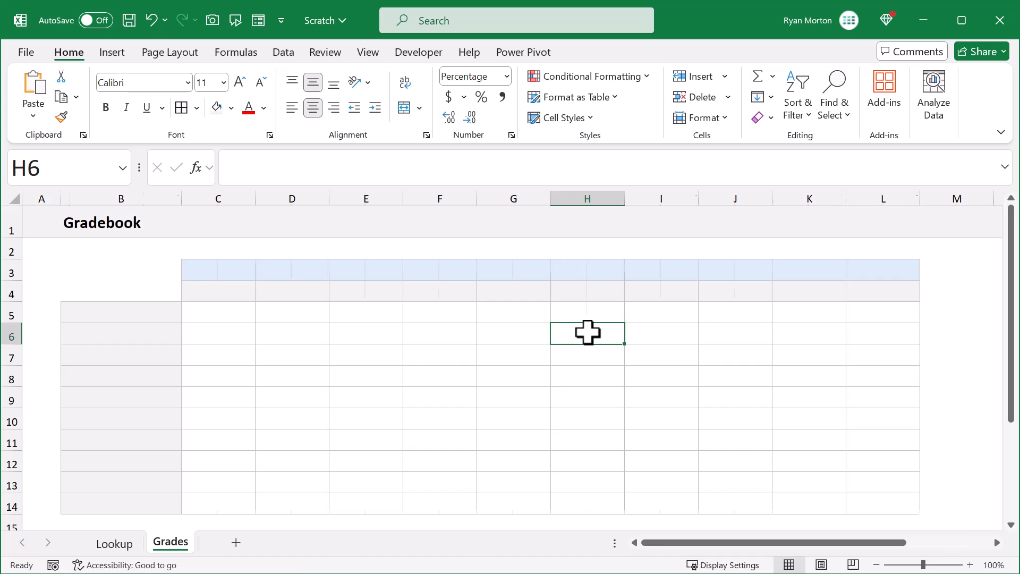
Apply all borders to cells N3:Q14 to form a four-column category grid.
scroll(588, 332, "right", 3)
left_click_drag(363, 266, 567, 505)
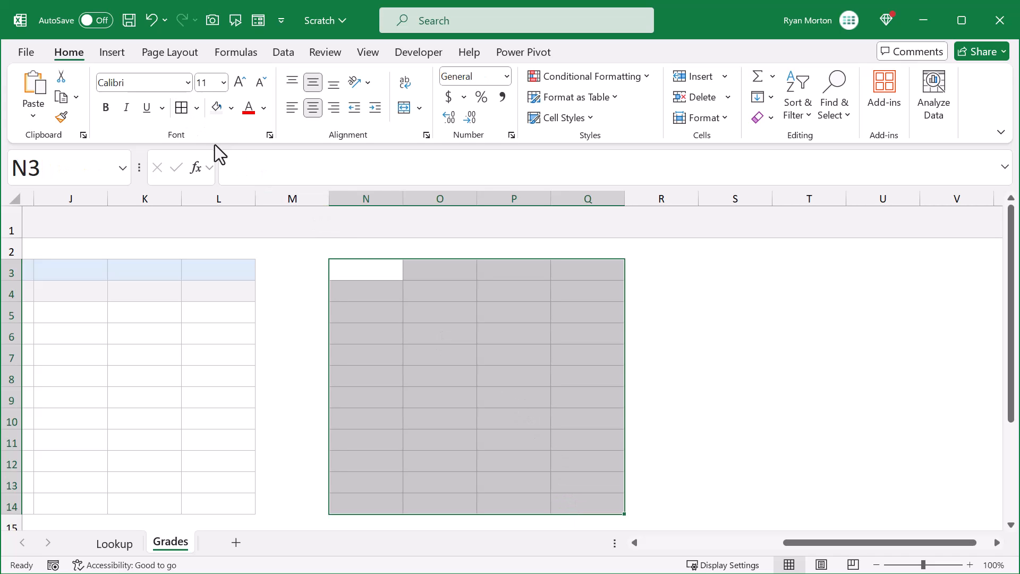
left_click(379, 275)
left_click(451, 271)
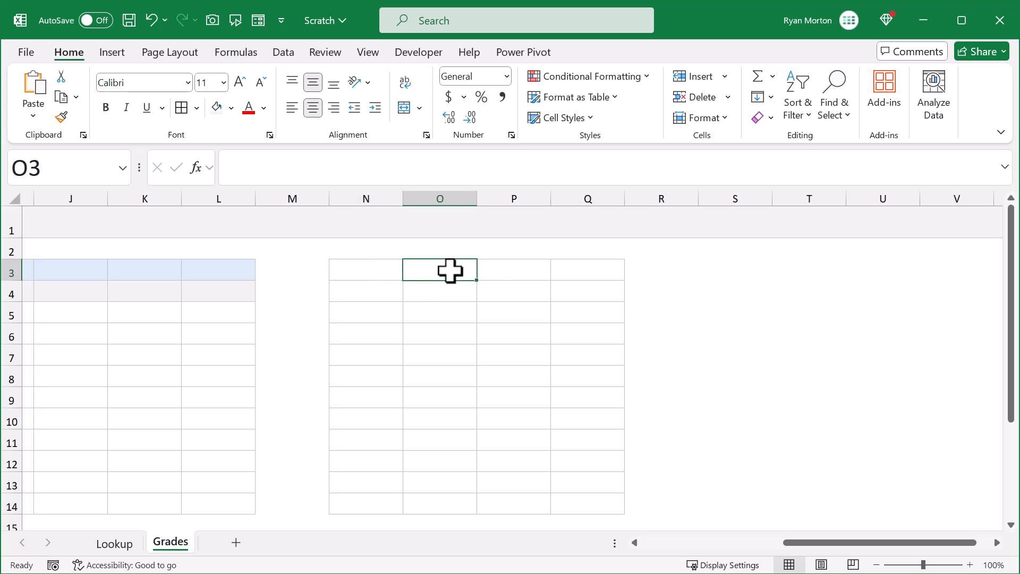
left_click(526, 268)
left_click(595, 269)
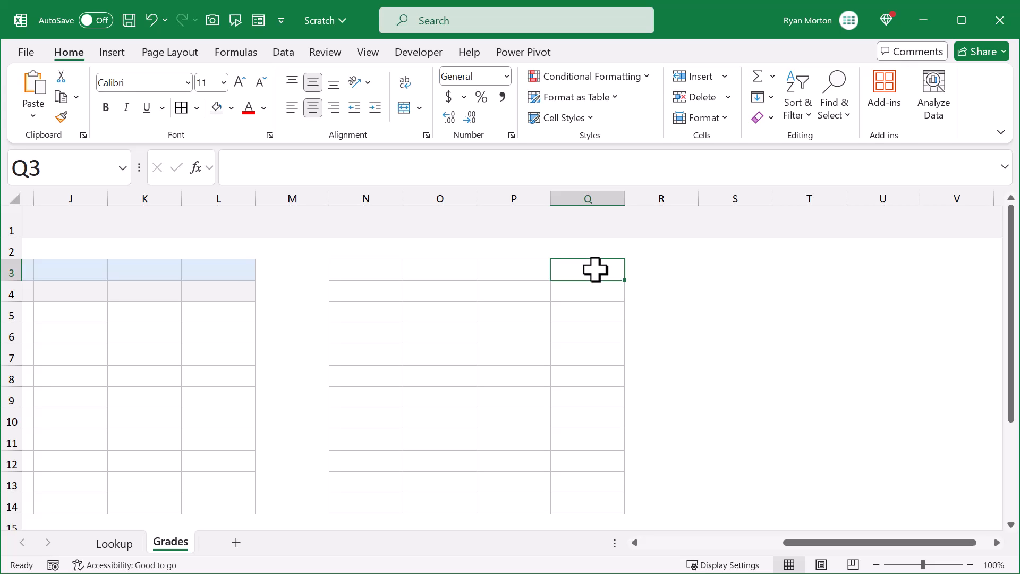
Try extending the bordered category grid from Q3:Q14 across to column S, and undo the extension.
left_click_drag(595, 269, 770, 510)
left_click(892, 344)
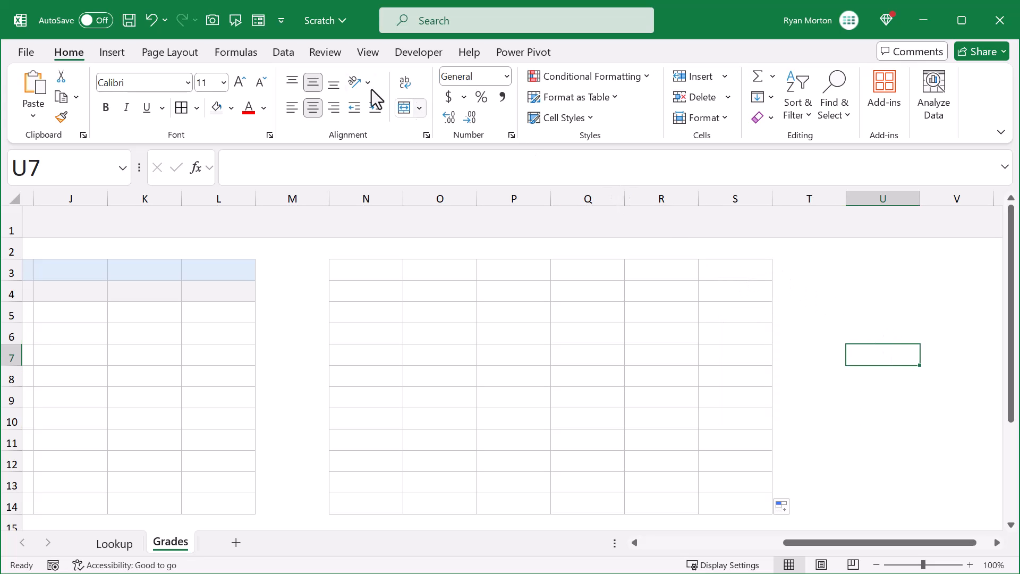
left_click(152, 21)
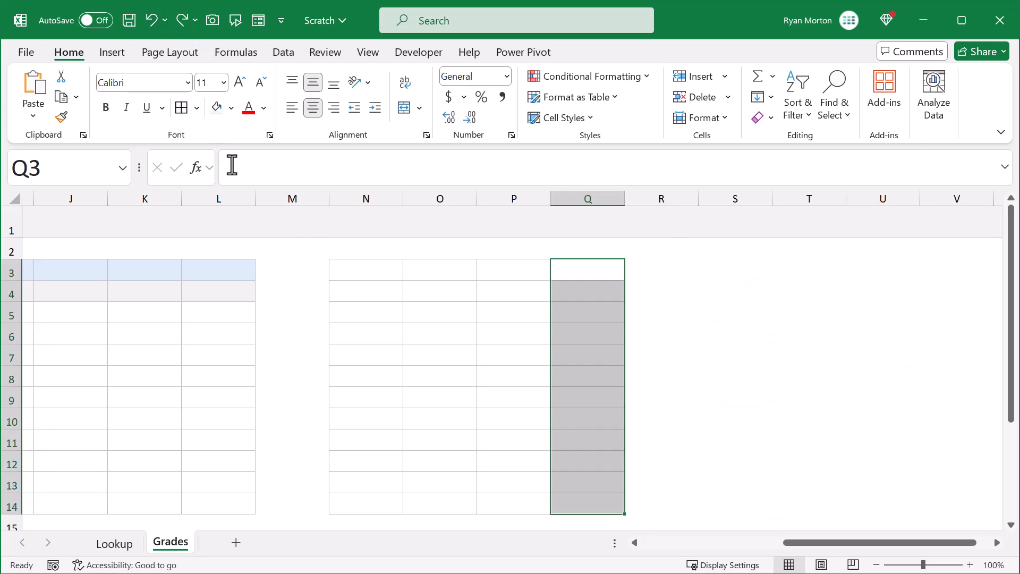
Make the category header cells N4:Q4 bold with the same lightest blue fill as the grade grid's header row.
left_click_drag(359, 284, 562, 289)
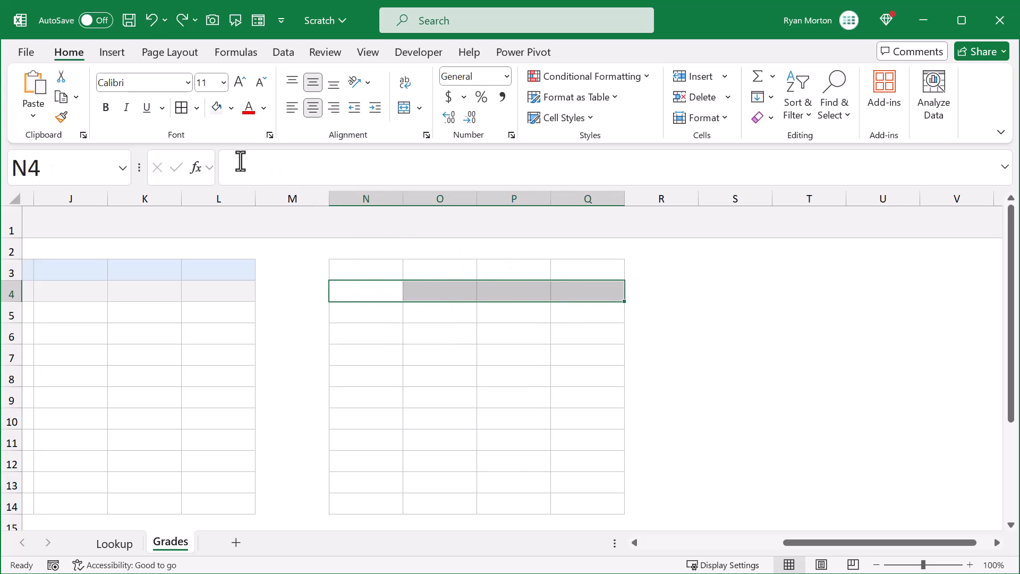
left_click(232, 109)
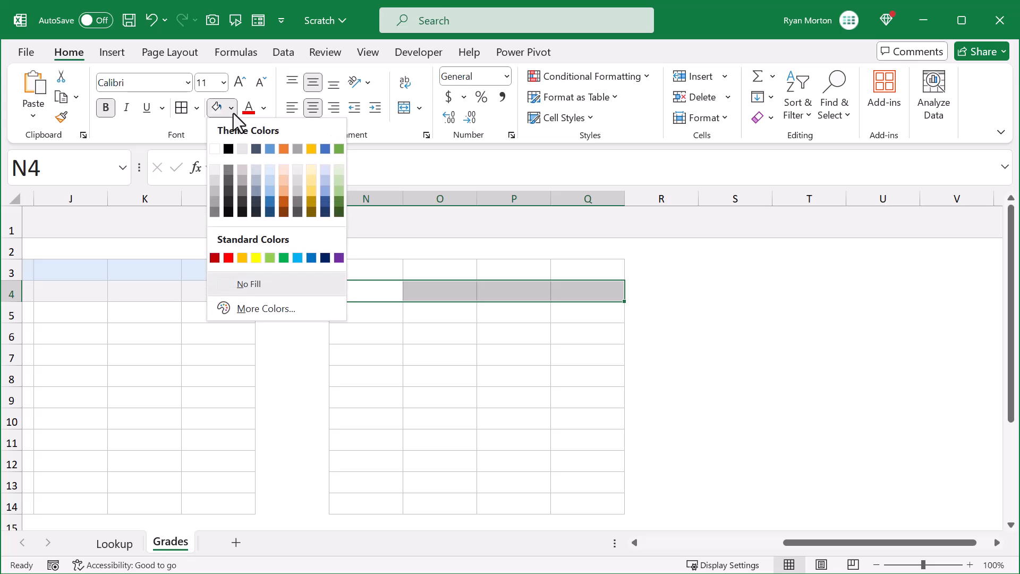
left_click(270, 170)
left_click(223, 265)
left_click(350, 292)
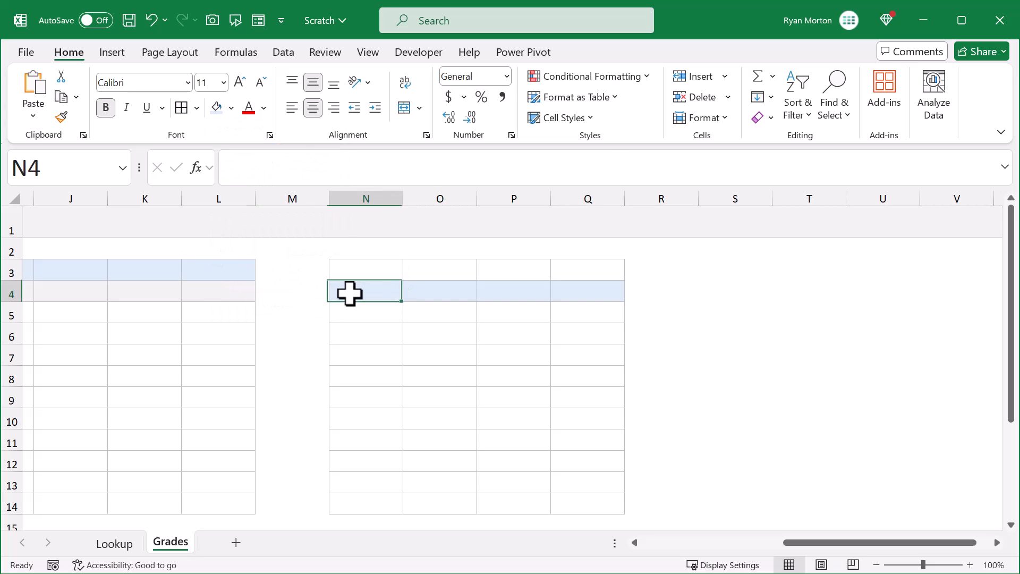
left_click(229, 270)
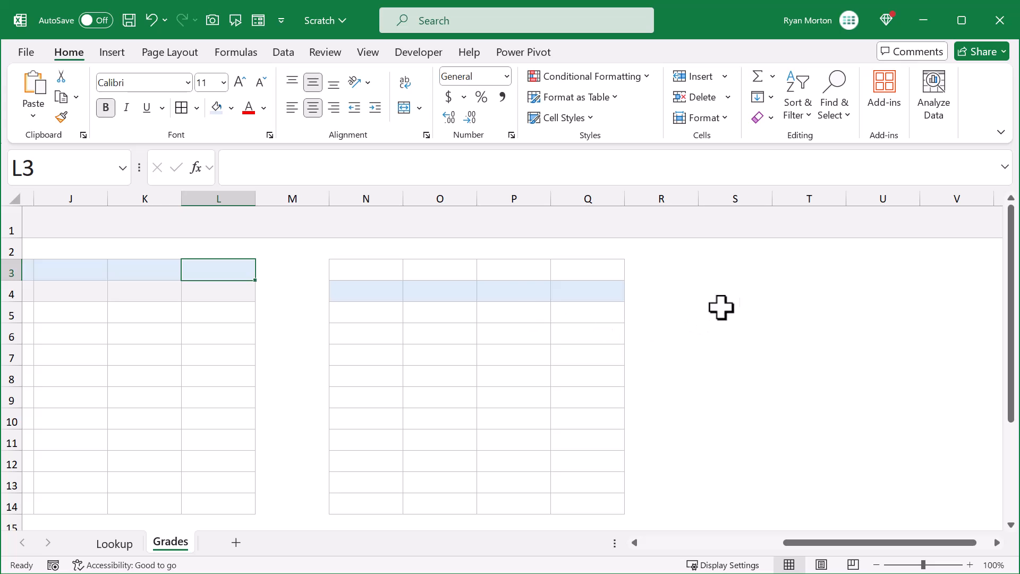
Apply all borders to cells S3:S14 for a separate final grade column.
left_click_drag(734, 266, 737, 504)
left_click(181, 107)
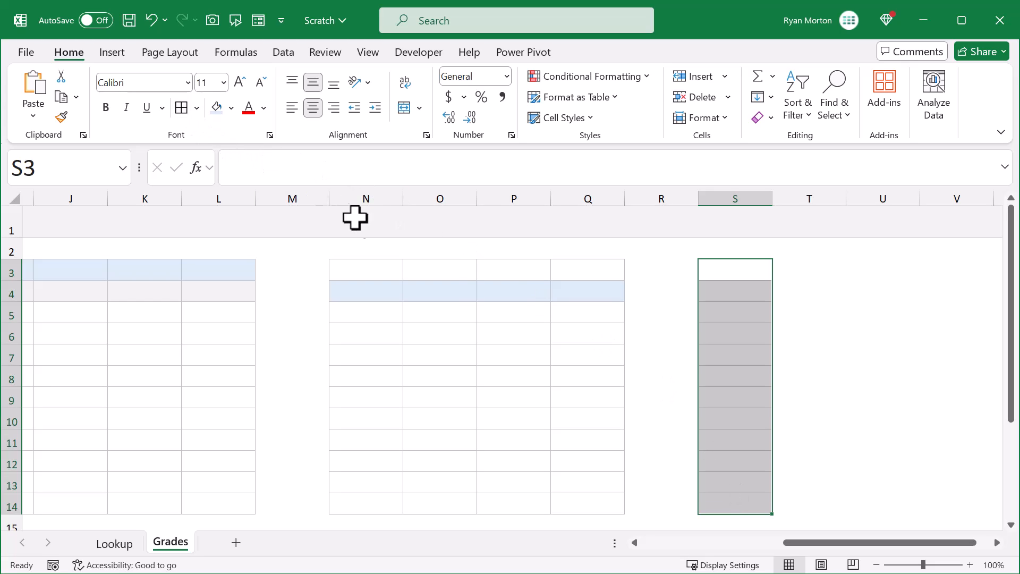
Format cell S4 bold with the light blue fill and enter the header Final Grade.
left_click(723, 293)
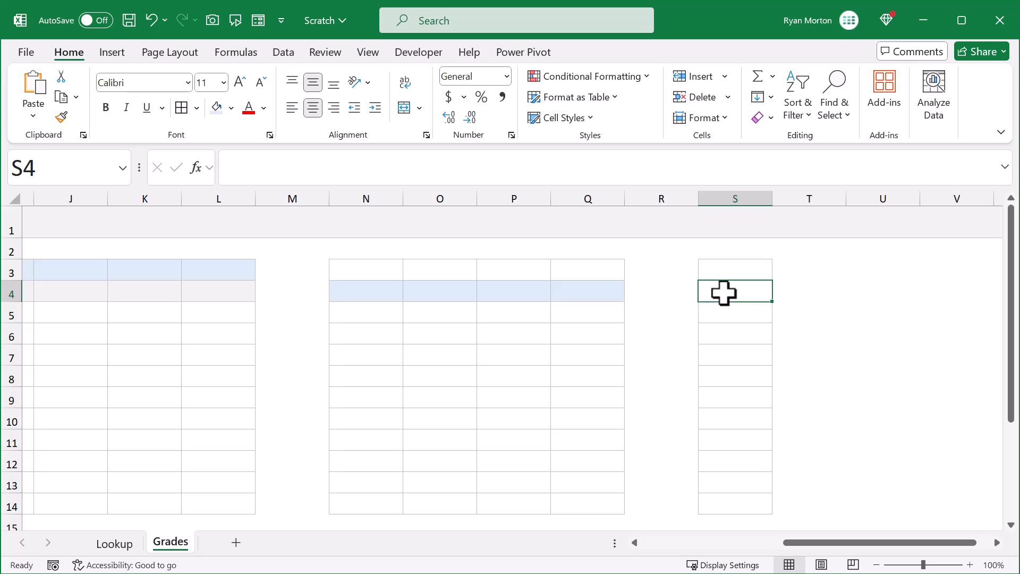
left_click(217, 114)
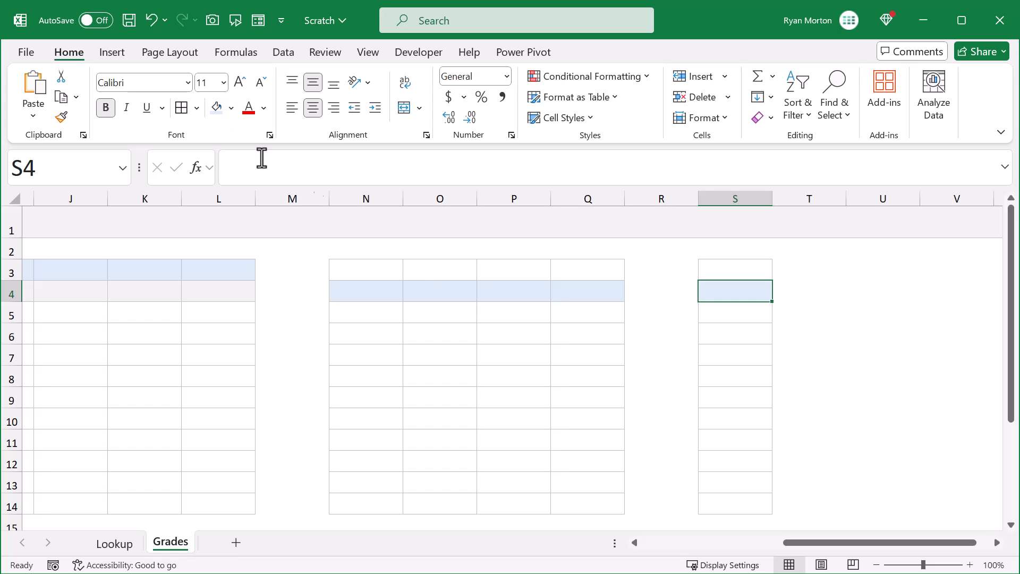
type("Final Grade")
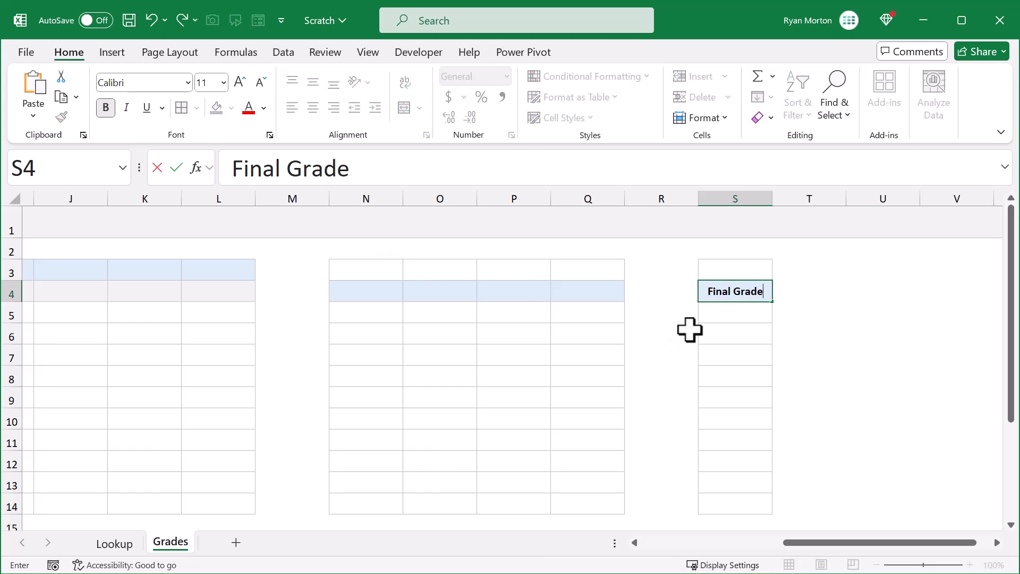
key("Return")
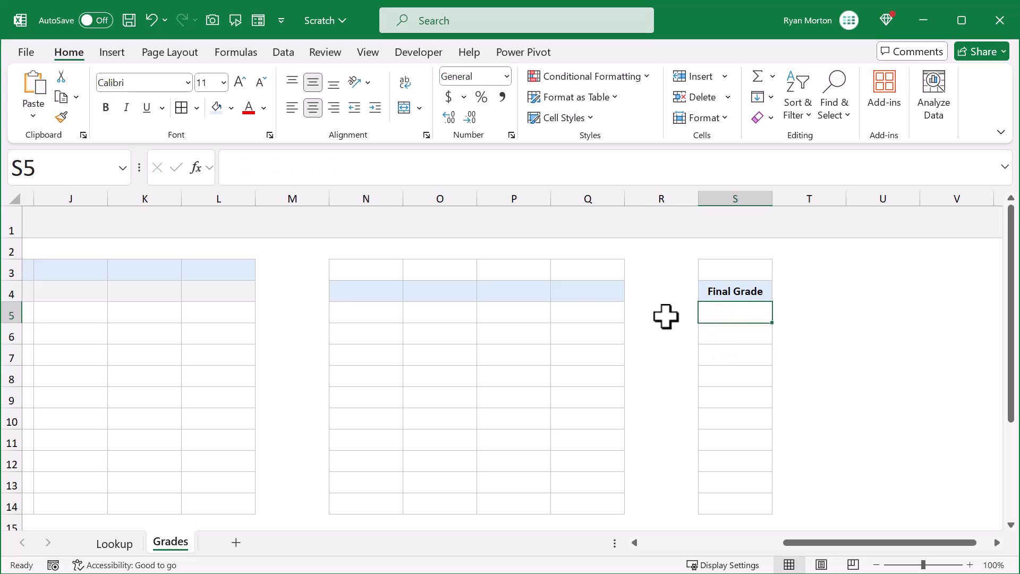
Format weight cells N3:Q3 as bold percentages, and cell S3 as a bold percentage with blue font and light grey fill.
left_click_drag(377, 268, 596, 266)
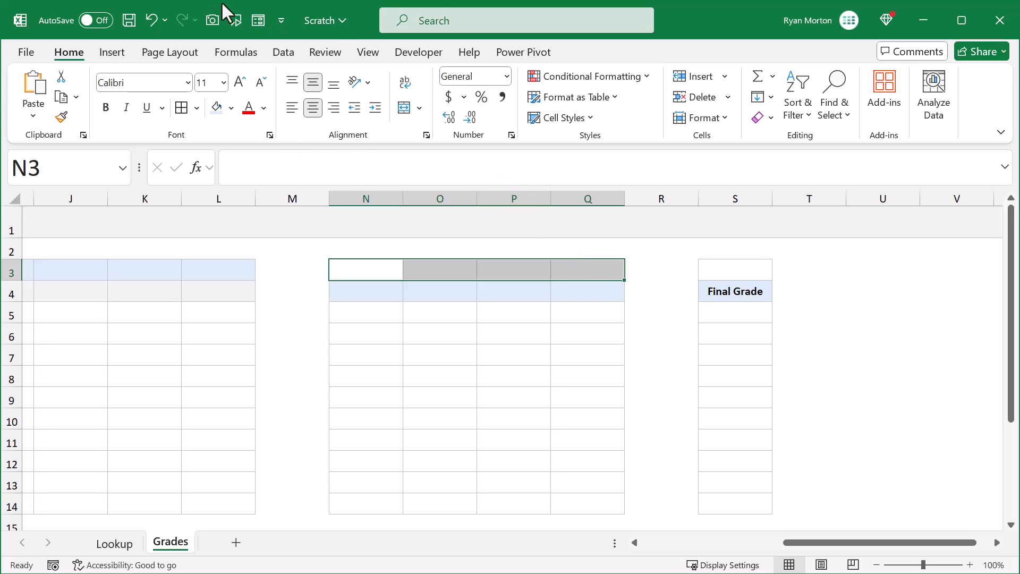
left_click(106, 106)
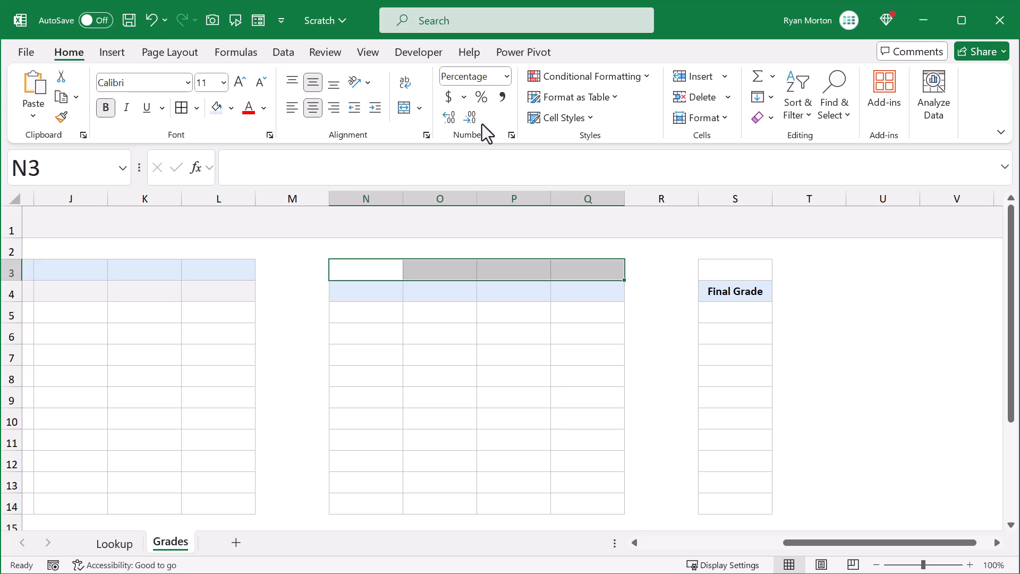
left_click(723, 271)
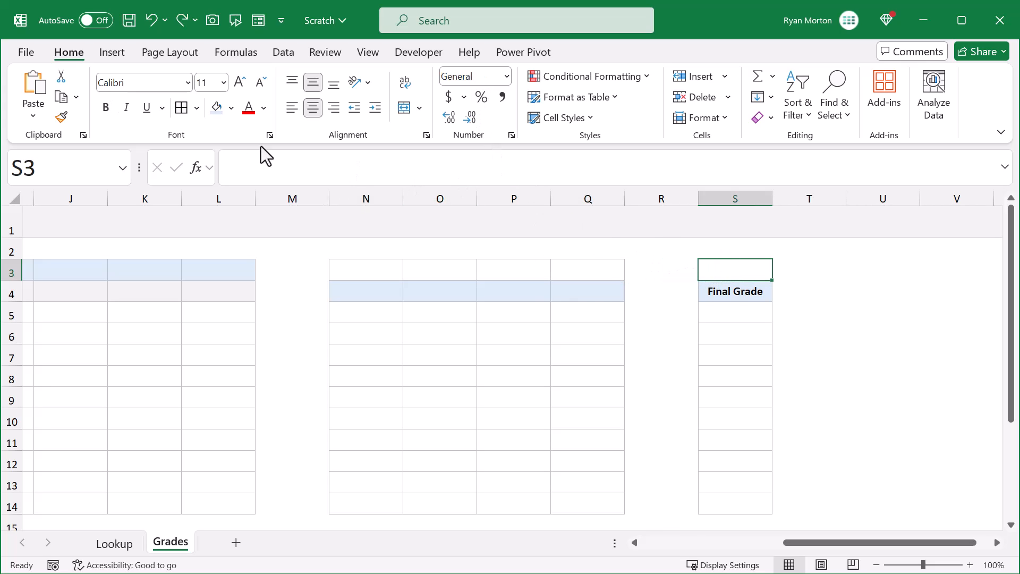
left_click(105, 108)
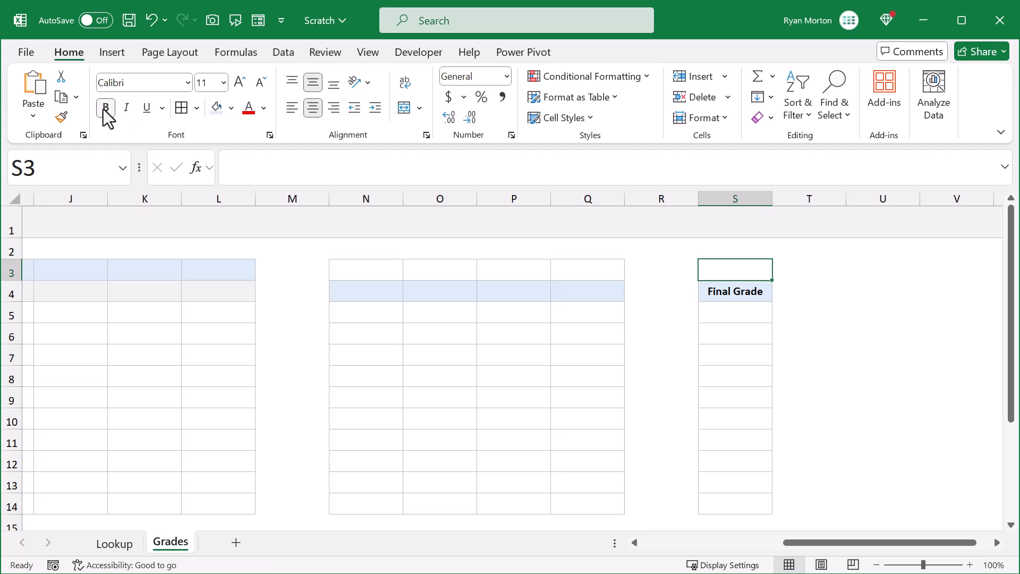
left_click(263, 108)
left_click(343, 282)
left_click(231, 108)
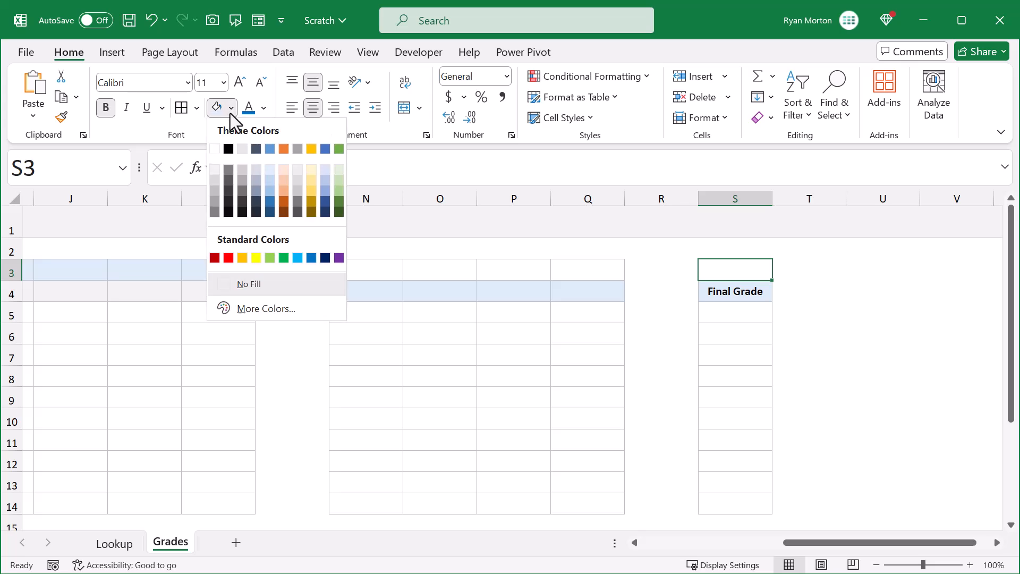
left_click(219, 170)
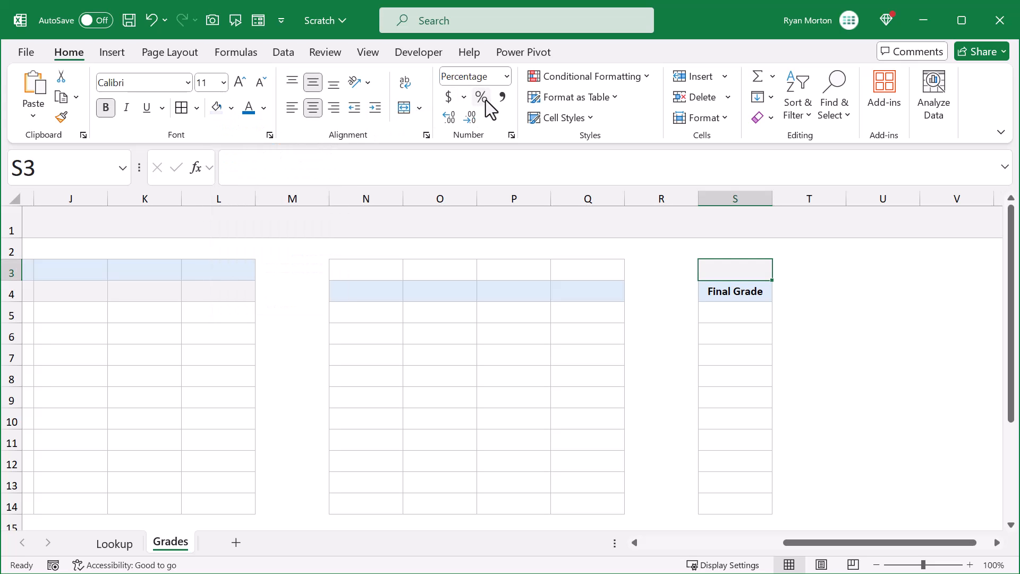
Give the category grade cells N5:Q14 a light grey fill and the percentage number format.
left_click(371, 315)
mouse_move(370, 314)
left_mouse_down()
mouse_move(604, 314)
mouse_move(585, 505)
mouse_move(578, 492)
left_mouse_up()
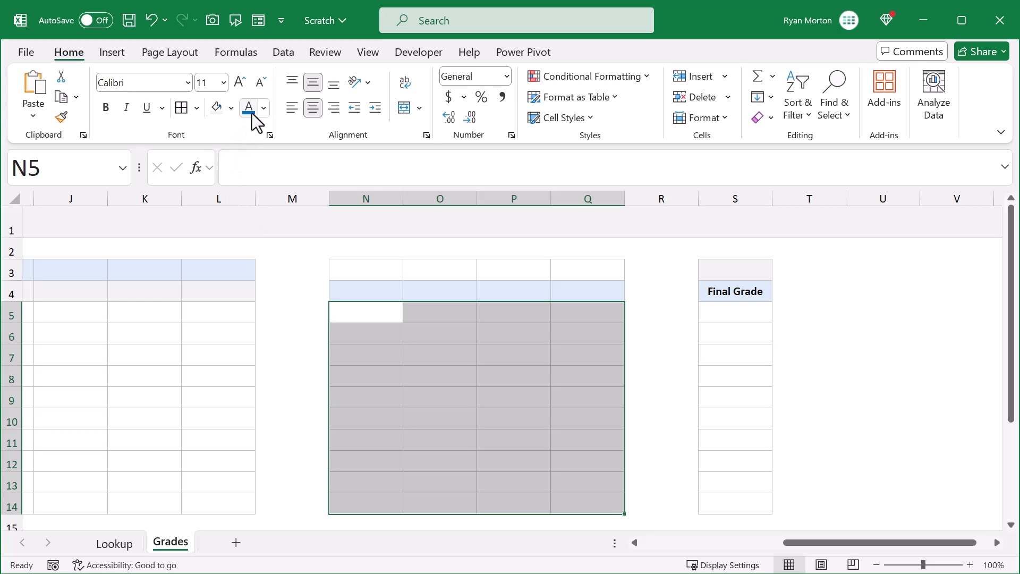
left_click(214, 110)
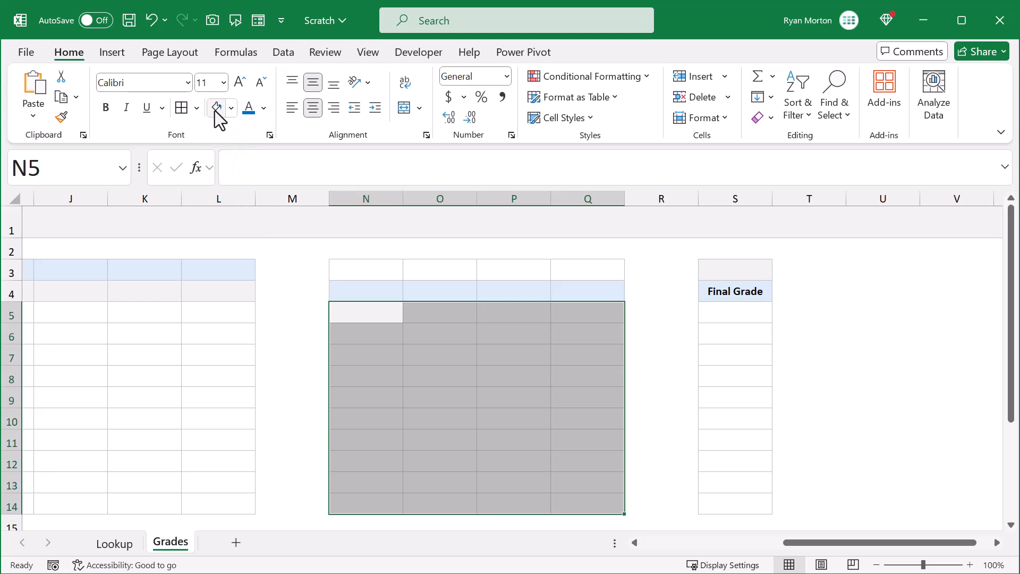
left_click(486, 102)
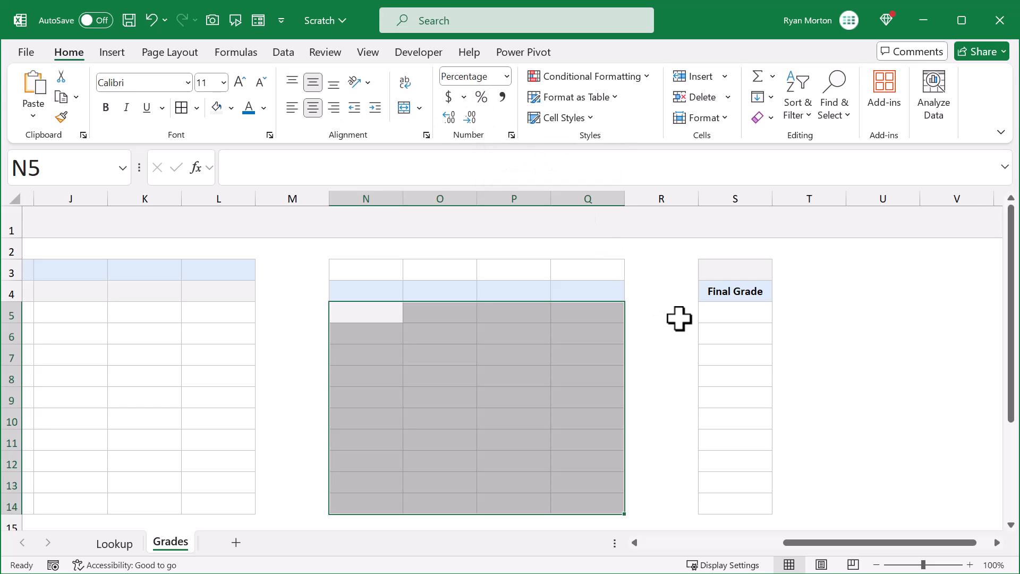
Apply the same light grey fill and percentage format to the final grade cells S5:S14.
left_click_drag(731, 316, 725, 499)
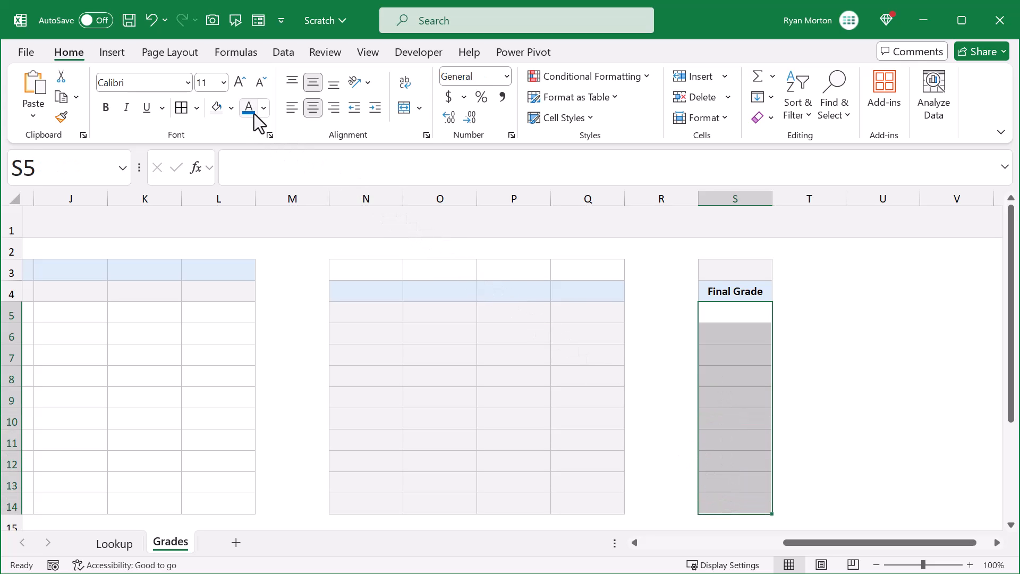
left_click(218, 113)
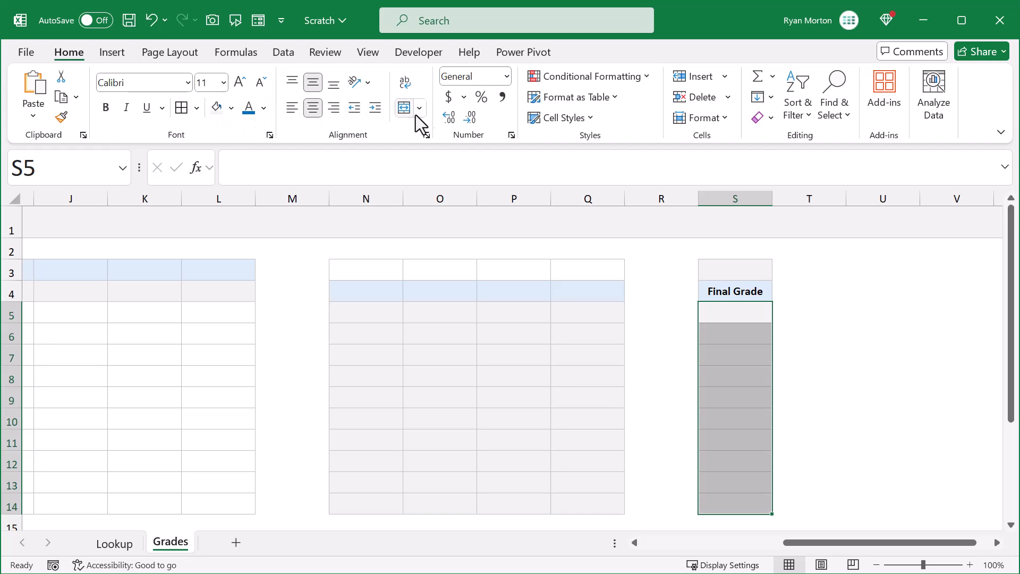
left_click(482, 98)
left_click(456, 314)
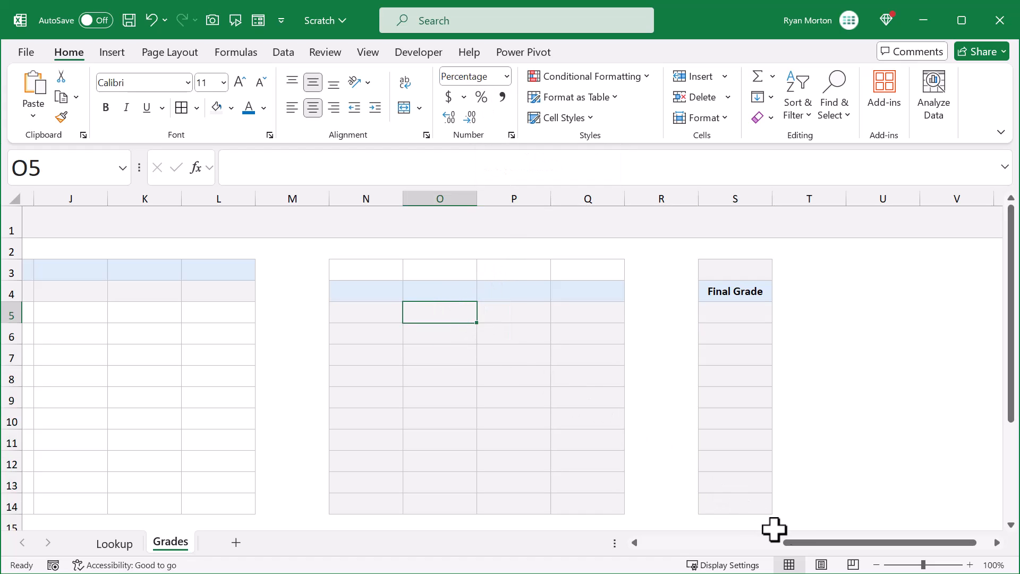
Enter the category headers Assignment, Quiz, Exam and Project in cells N4:Q4.
left_click_drag(792, 540, 754, 539)
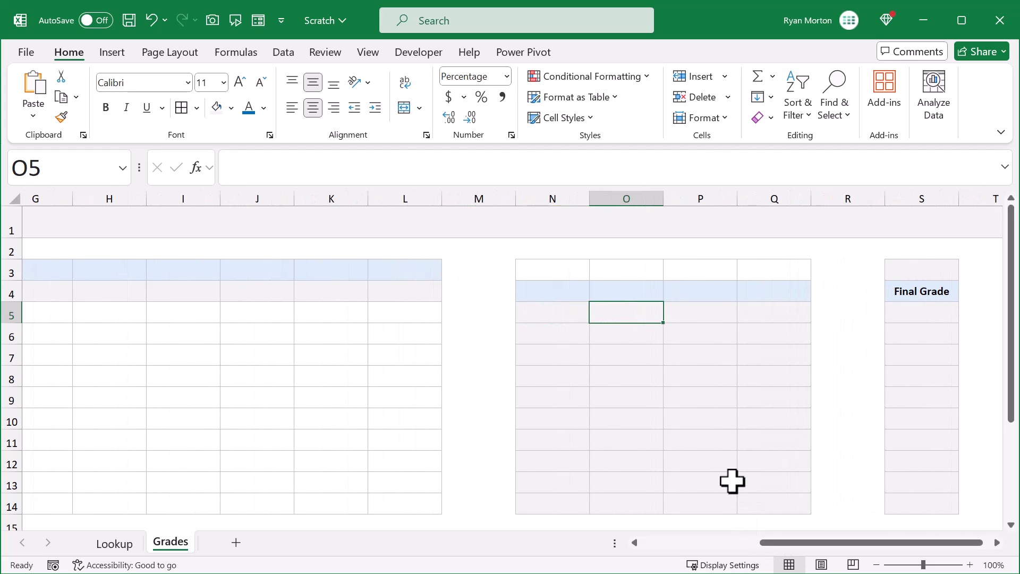
left_click(535, 290)
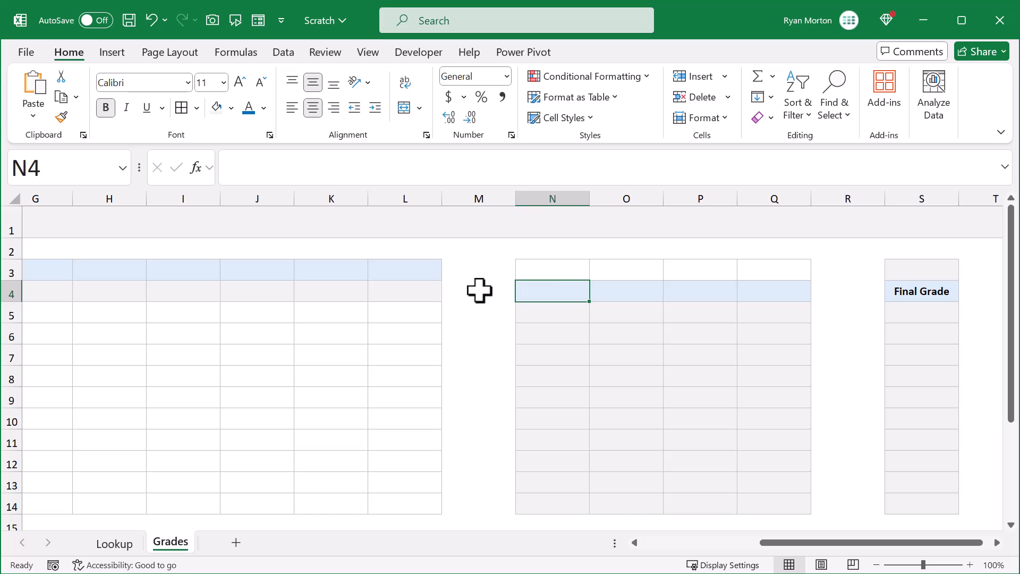
type("Assignment")
key("Tab")
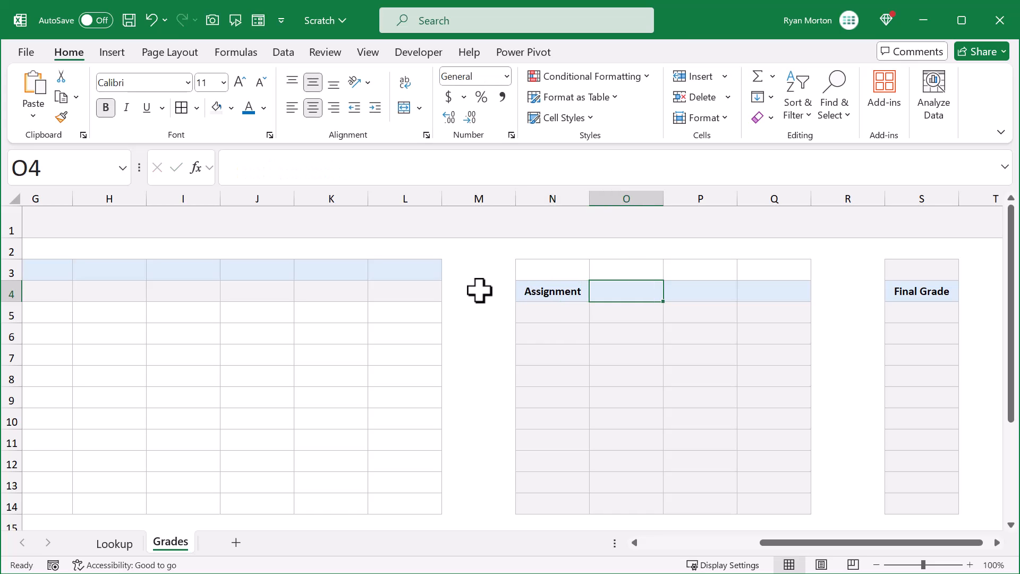
type("Quiz")
key("Tab")
type("Exd")
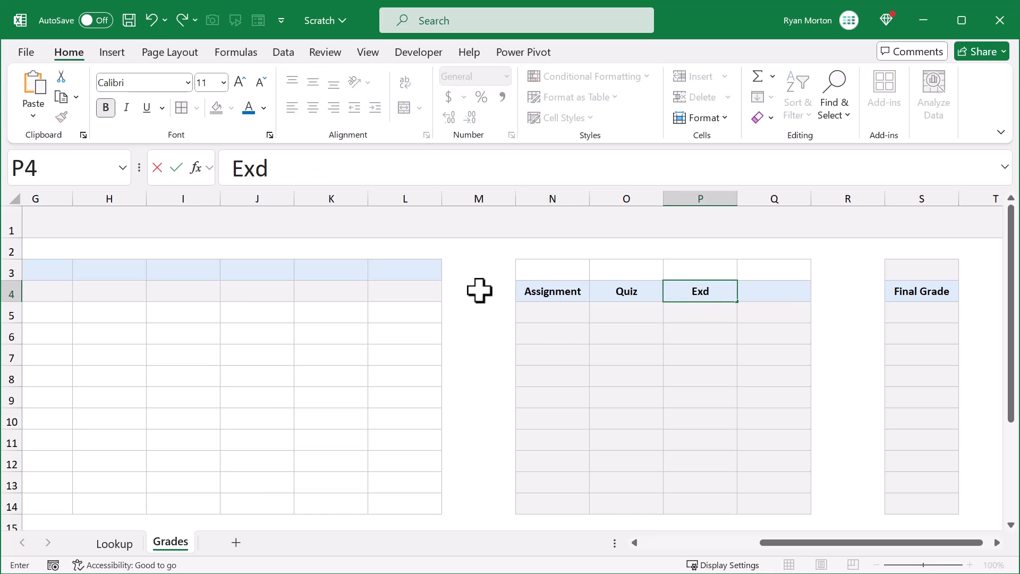
key("BackSpace")
type("am")
key("Tab")
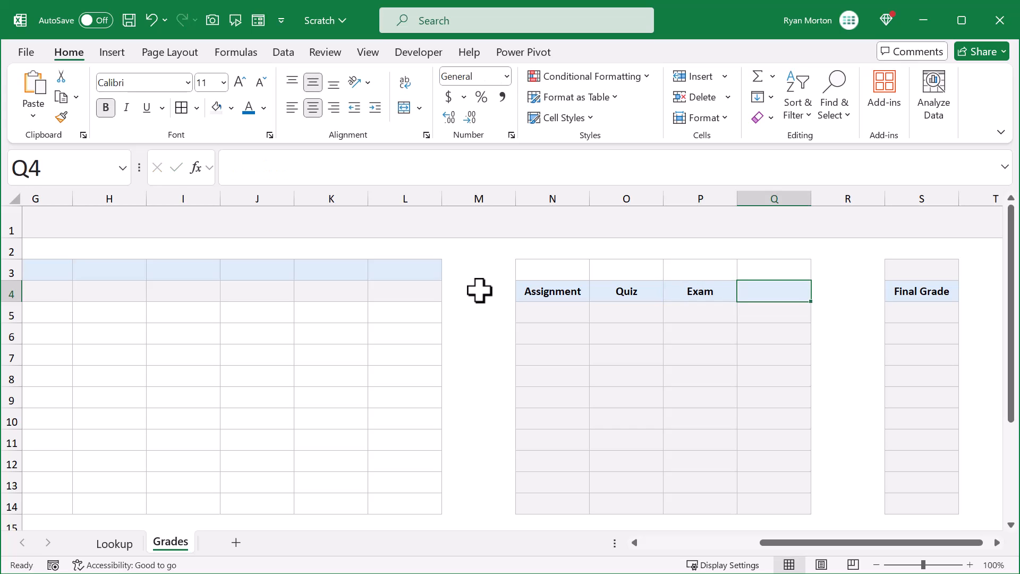
type("Project")
key("Return")
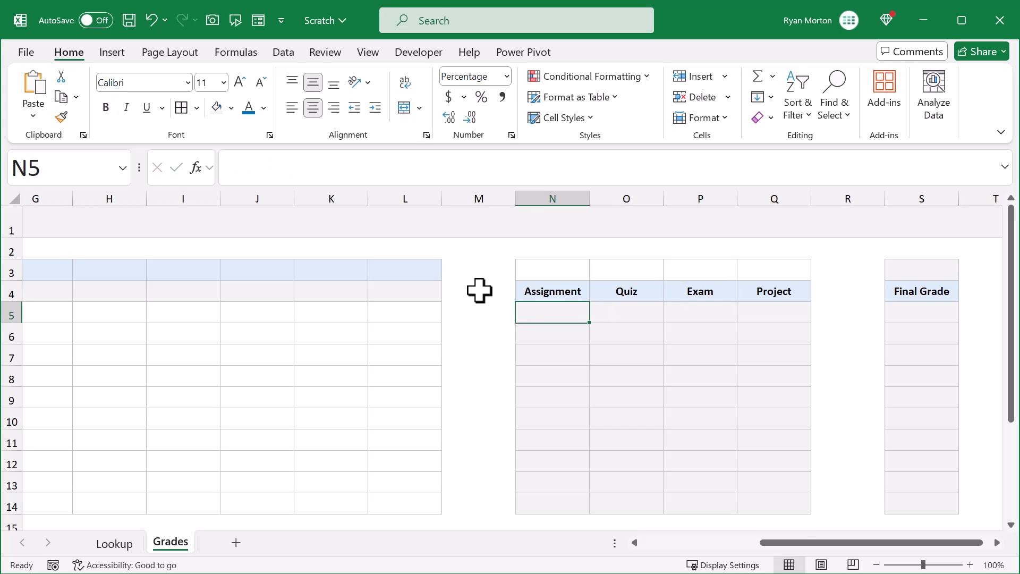
Make the grade grid's category cells C3:L3 bold.
left_click_drag(421, 269, 216, 266)
left_click(468, 303)
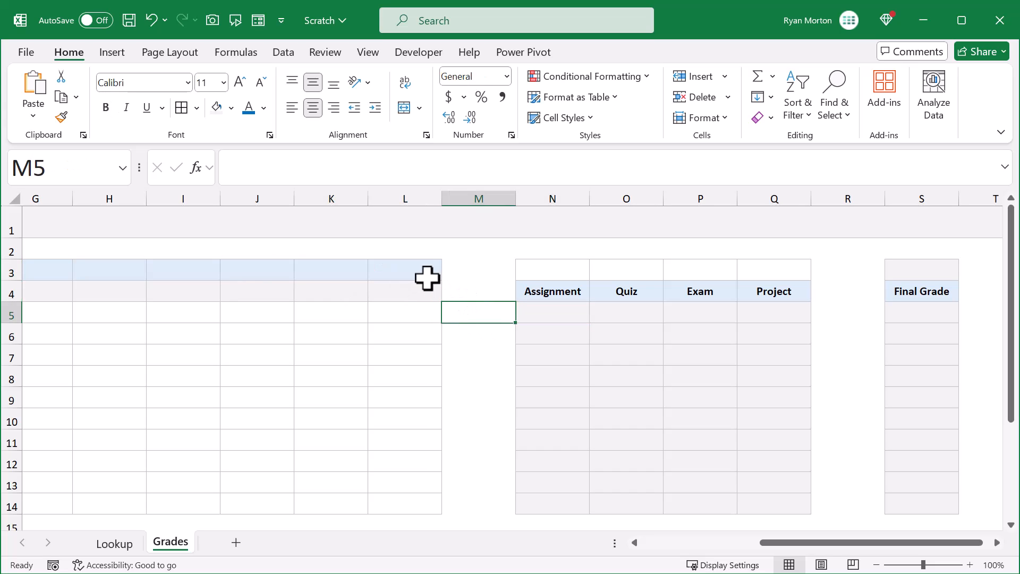
left_click_drag(421, 269, 222, 276)
key("ctrl+b")
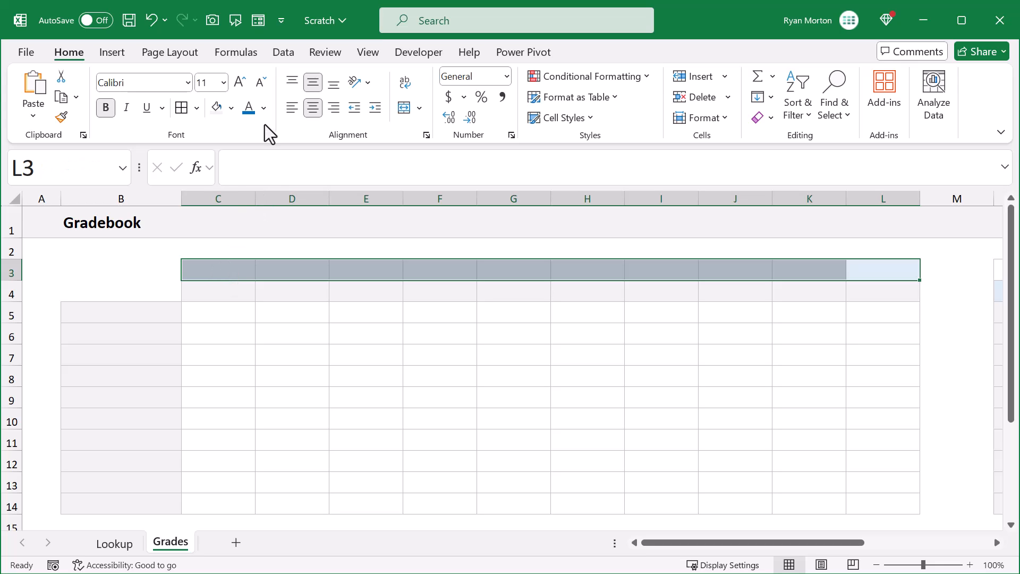
Add list data validation to cells C3:L3 using the category headers =$N$4:$Q$4 as the source.
left_click(282, 52)
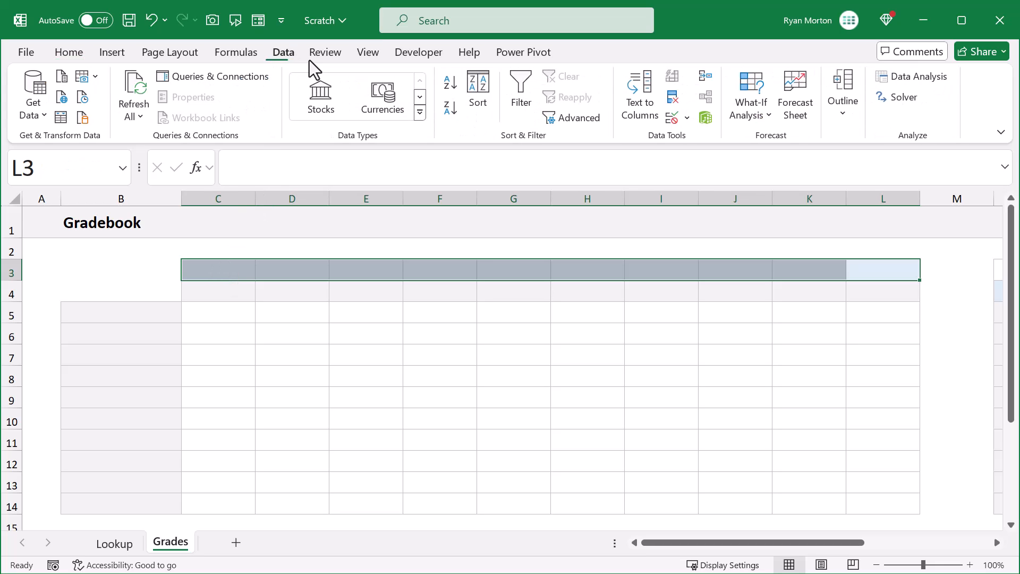
left_click(671, 122)
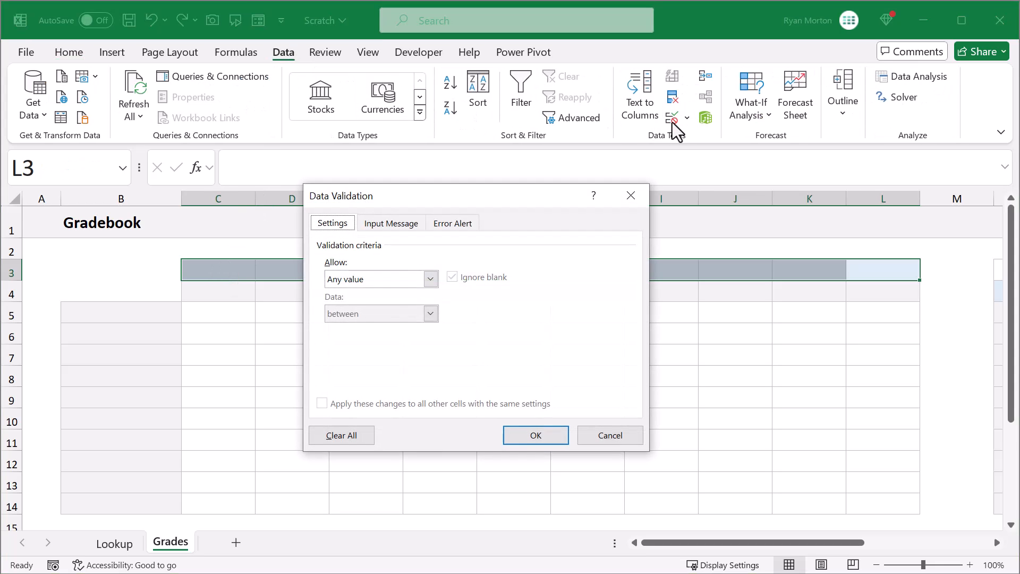
left_click(430, 277)
left_click(379, 329)
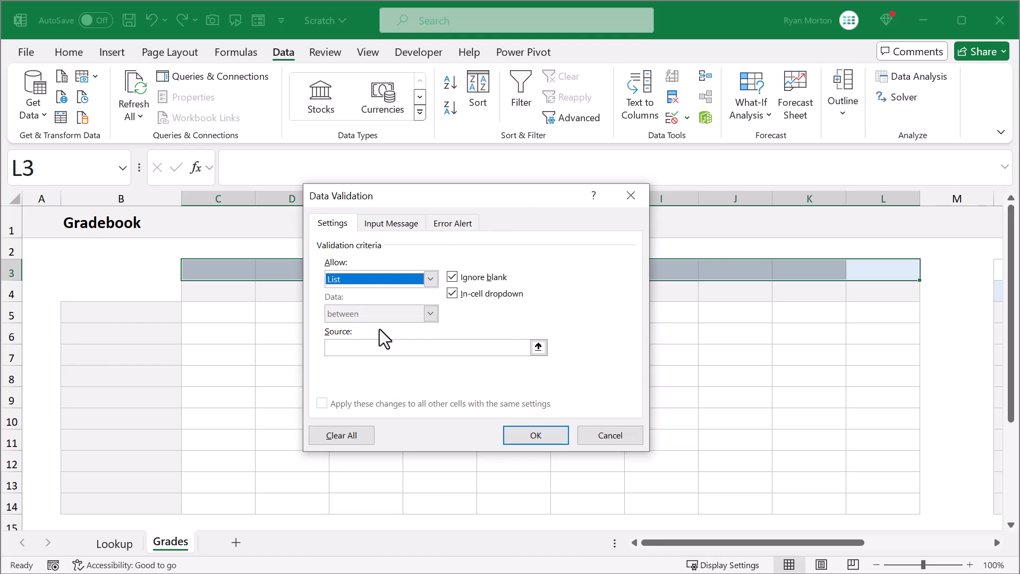
left_click(394, 347)
left_click_drag(700, 547, 779, 542)
left_click_drag(706, 292, 892, 292)
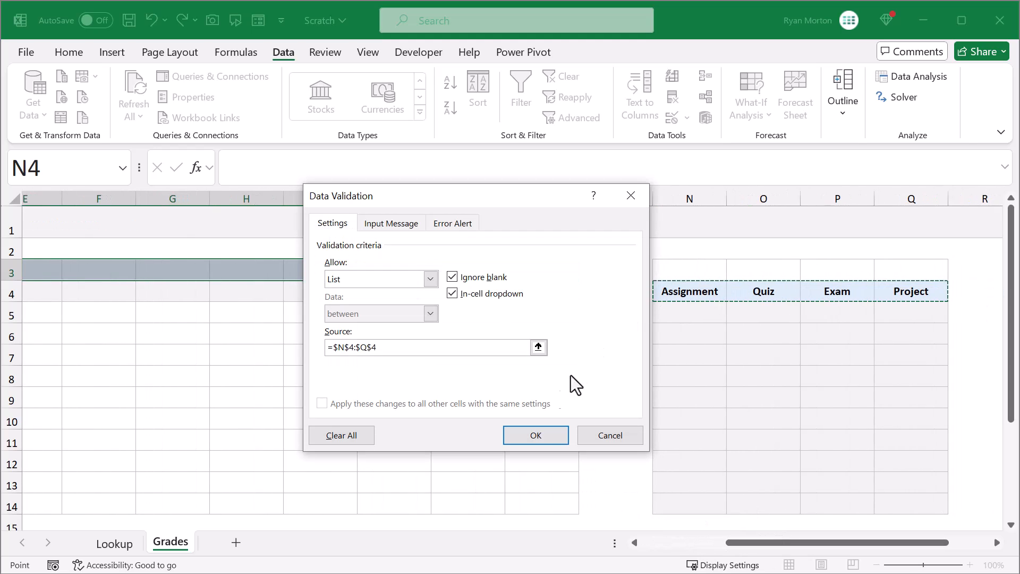
left_click(543, 434)
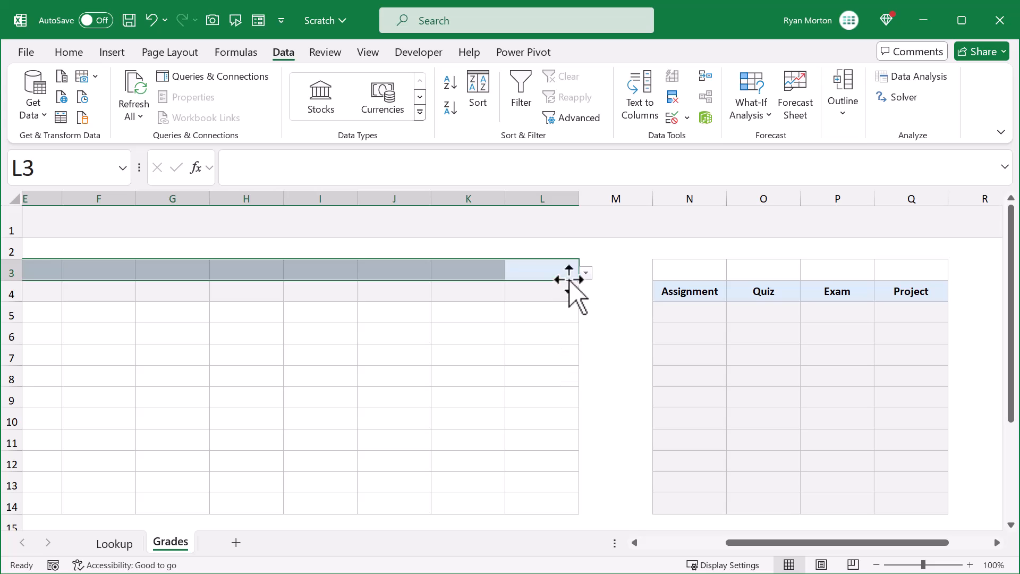
Check the category choices in cell L3's dropdown and select cell A1.
left_click(586, 272)
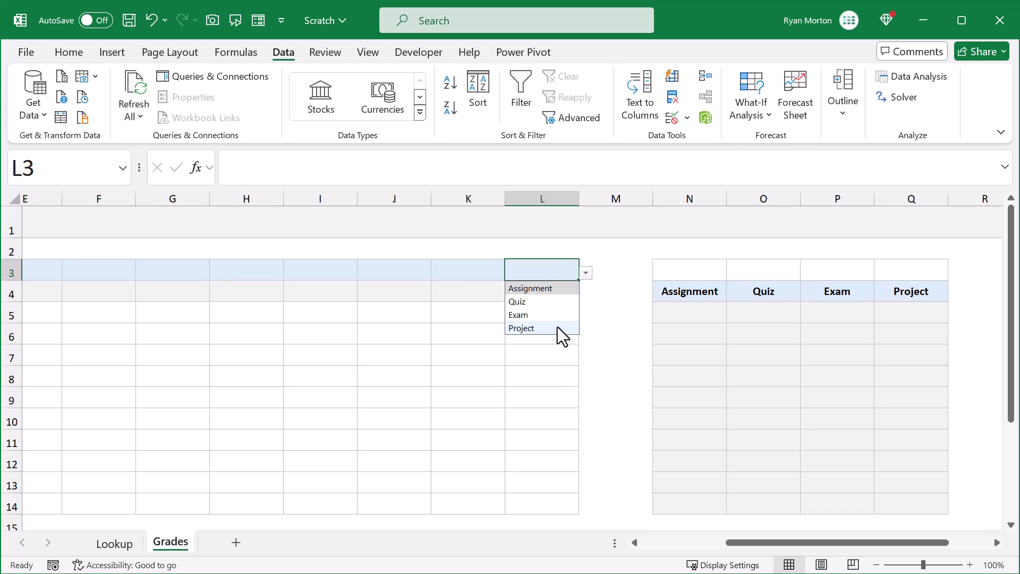
left_click(586, 273)
left_click_drag(734, 542, 630, 542)
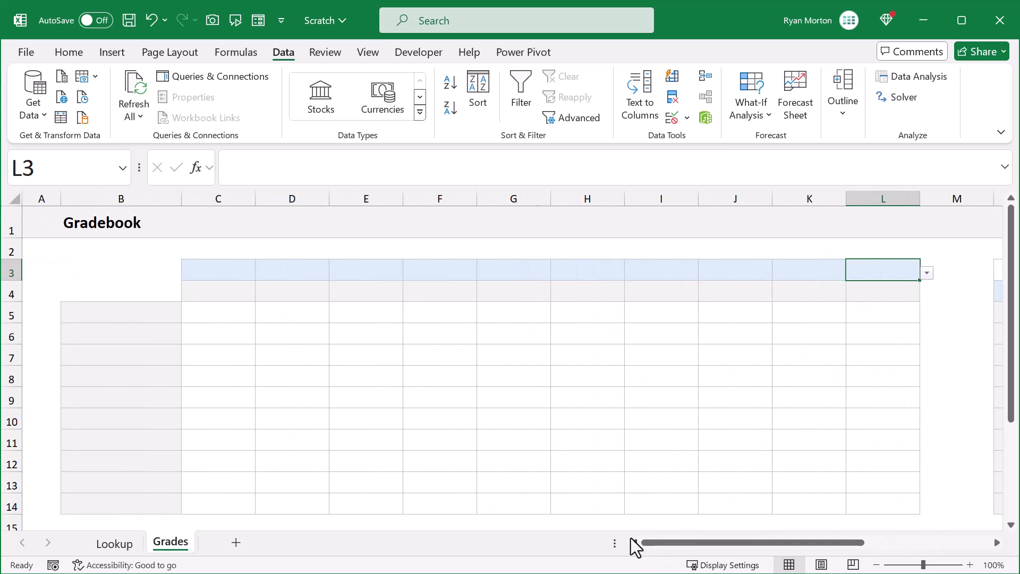
left_click(43, 221)
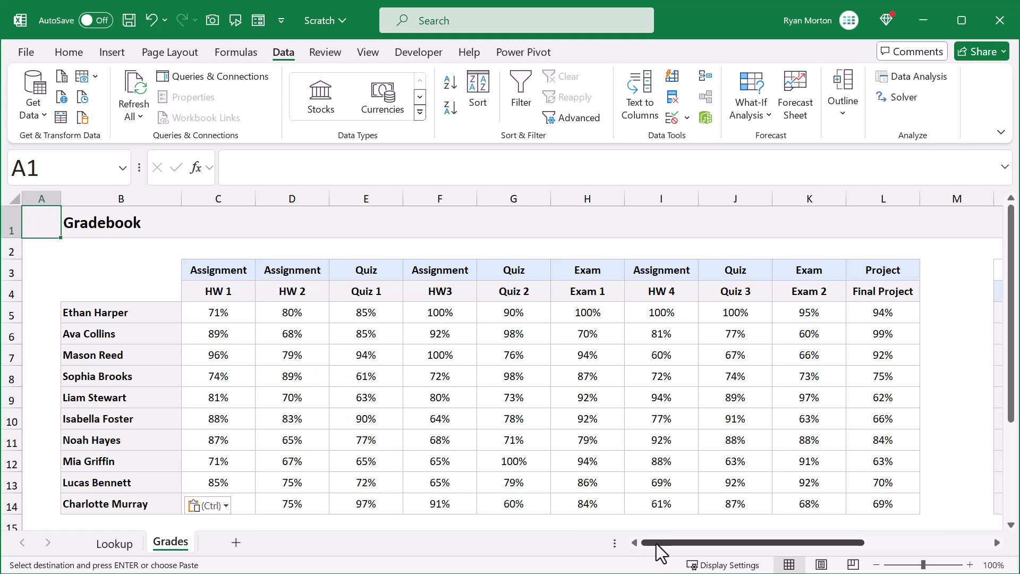
Enter the category weights 15%, 20%, 35% and 30% in cells N3:Q3 above their headers.
left_click_drag(656, 543, 780, 540)
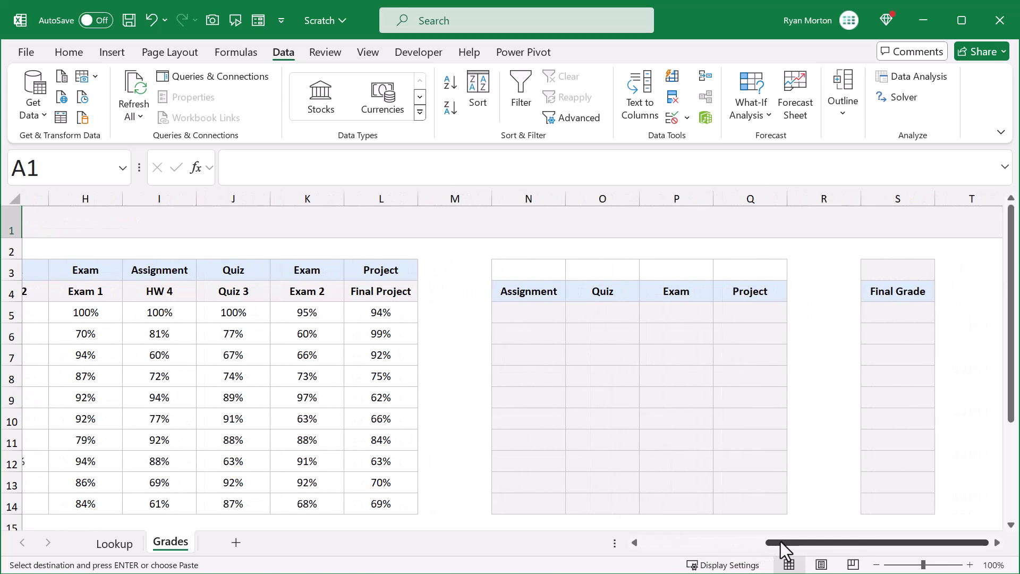
left_click(545, 267)
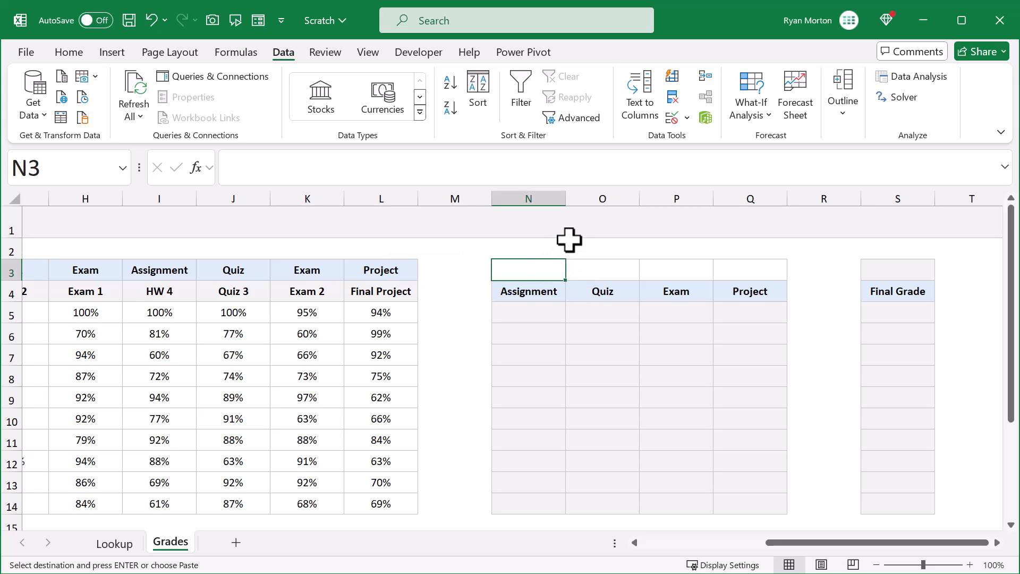
type("15%")
key("Tab")
type("20%")
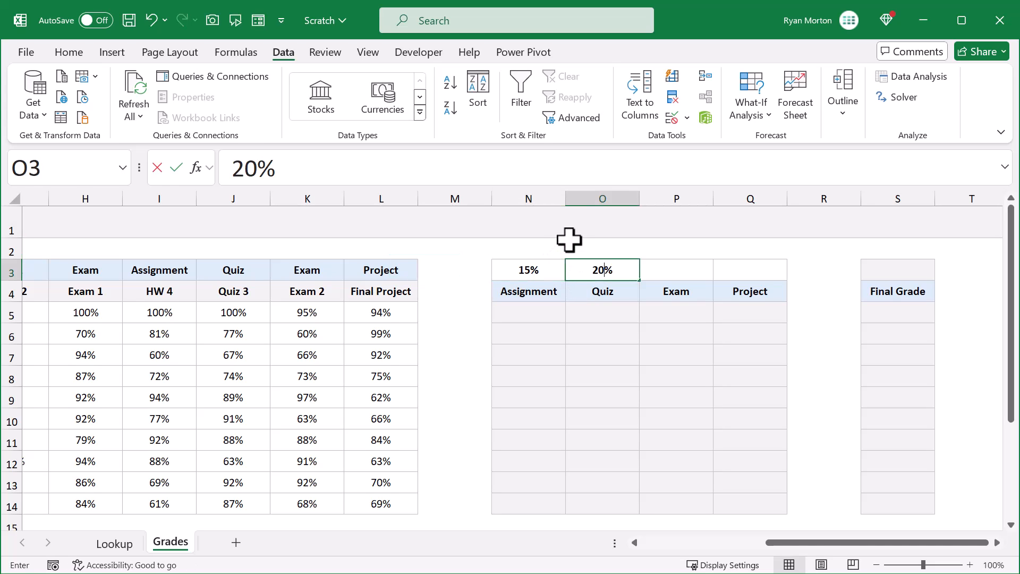
key("Tab")
type("35%")
key("Tab")
type("30%")
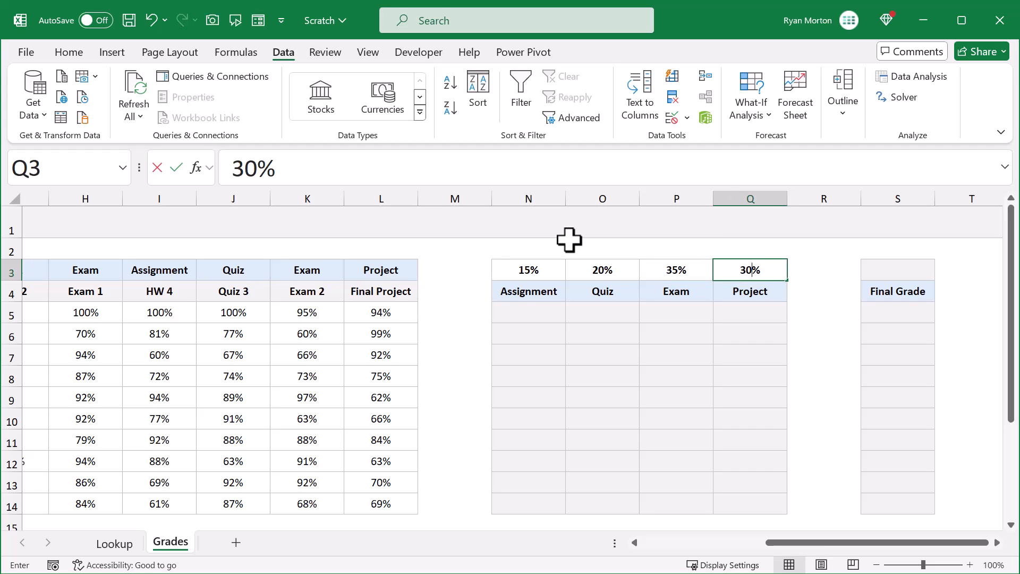
key("Return")
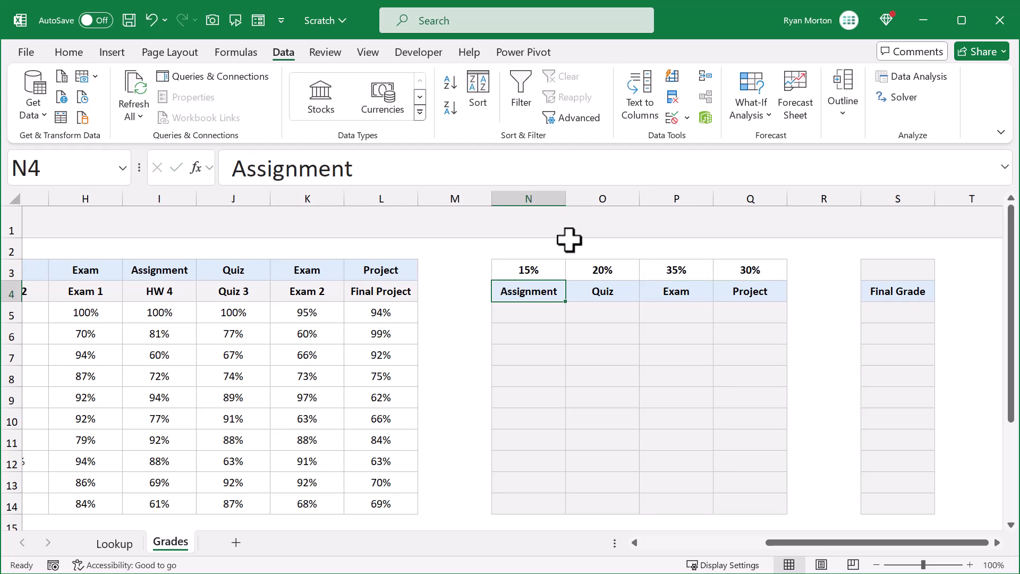
Total the category weights in cell S3 above Final Grade with the formula =SUM(N3:Q3).
left_click(900, 272)
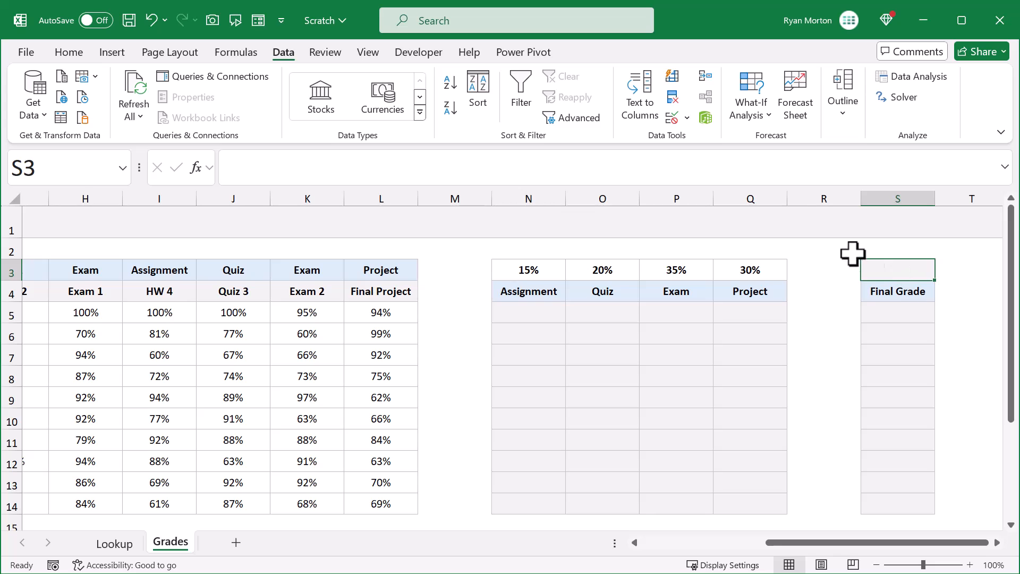
left_click(777, 169)
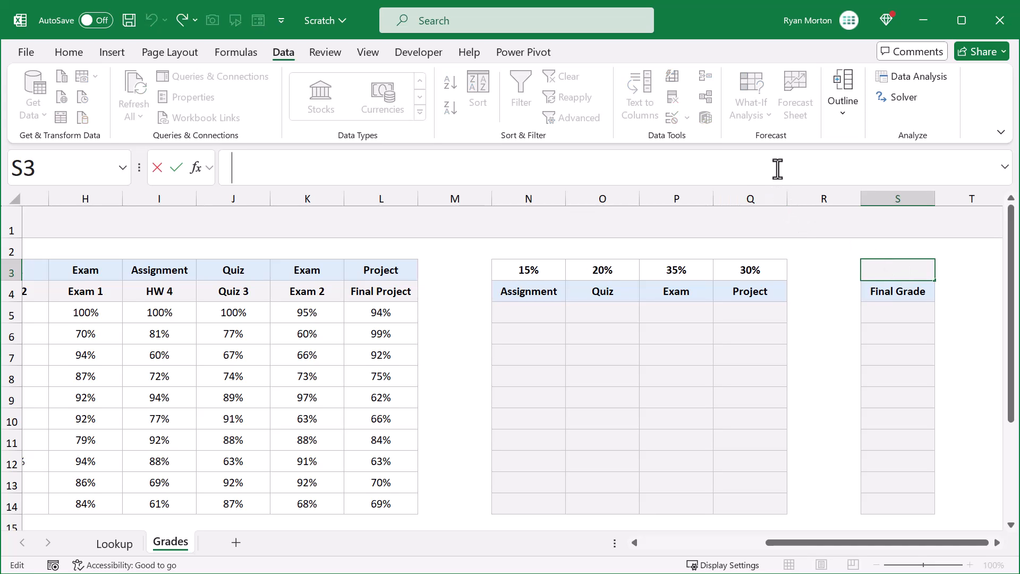
type("=sum")
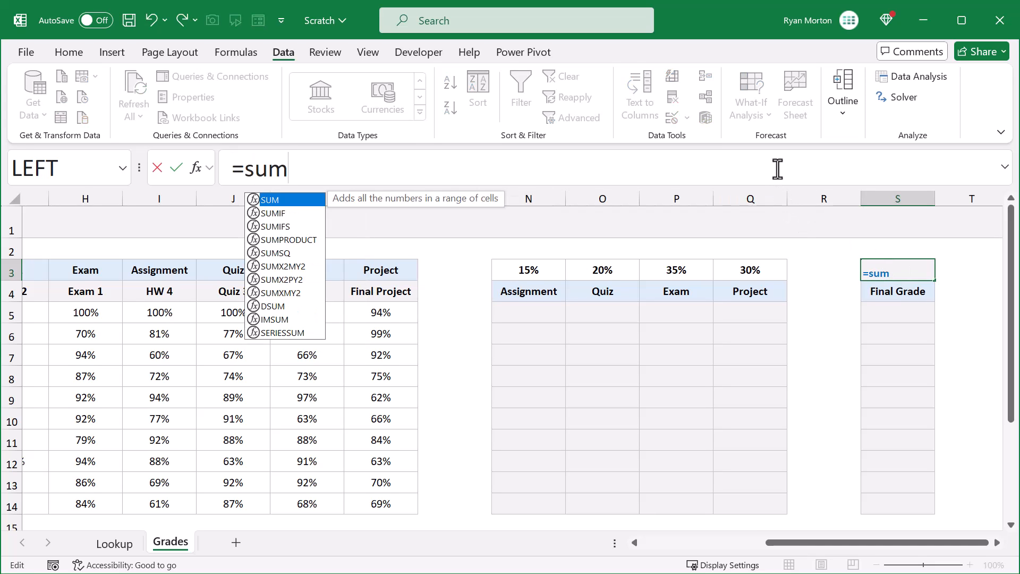
key("Tab")
left_click_drag(549, 272, 730, 273)
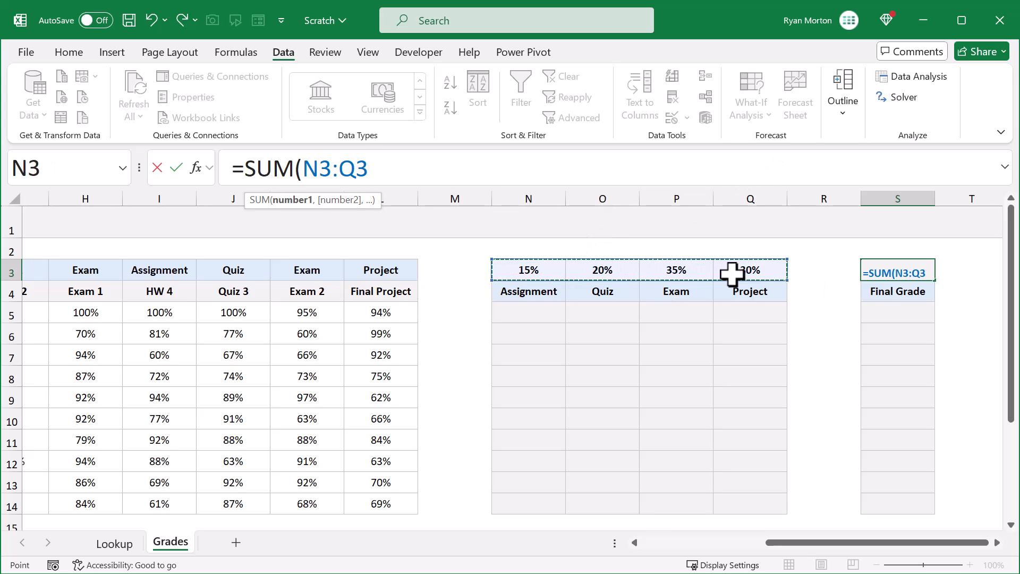
type(")")
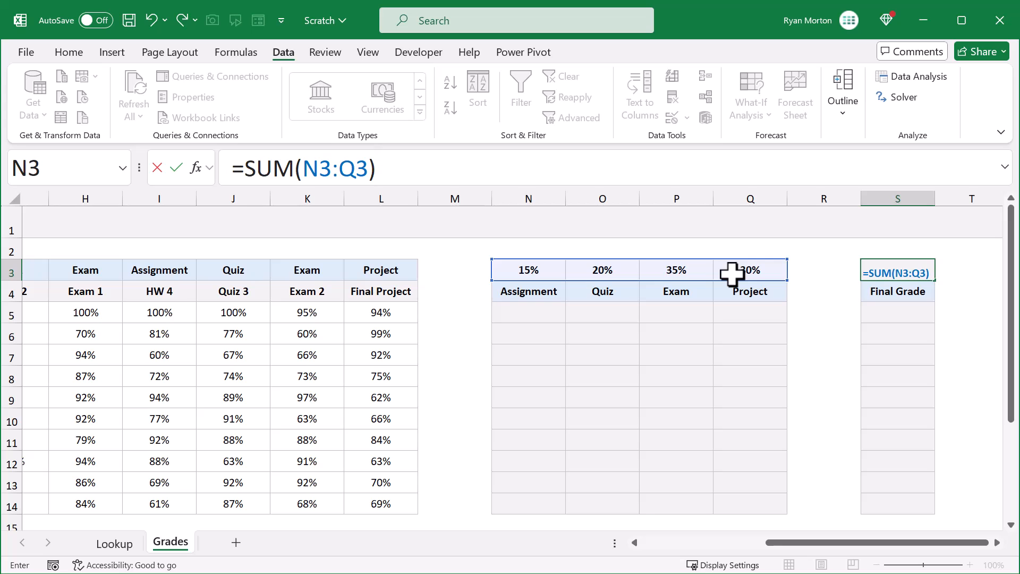
key("Return")
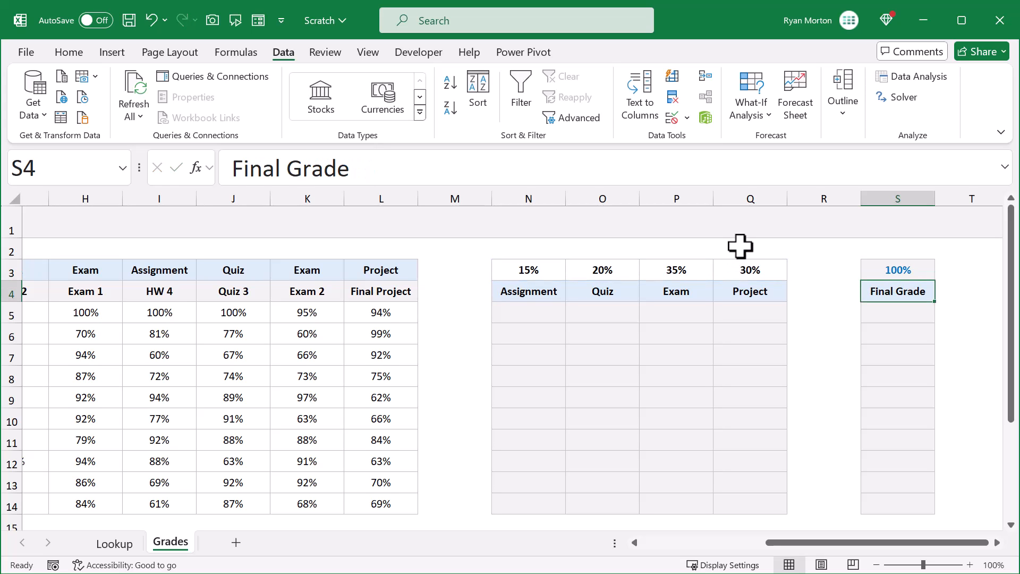
Test the weight total by setting the Project weight in Q3 to 25% and back to 30%.
left_click(735, 269)
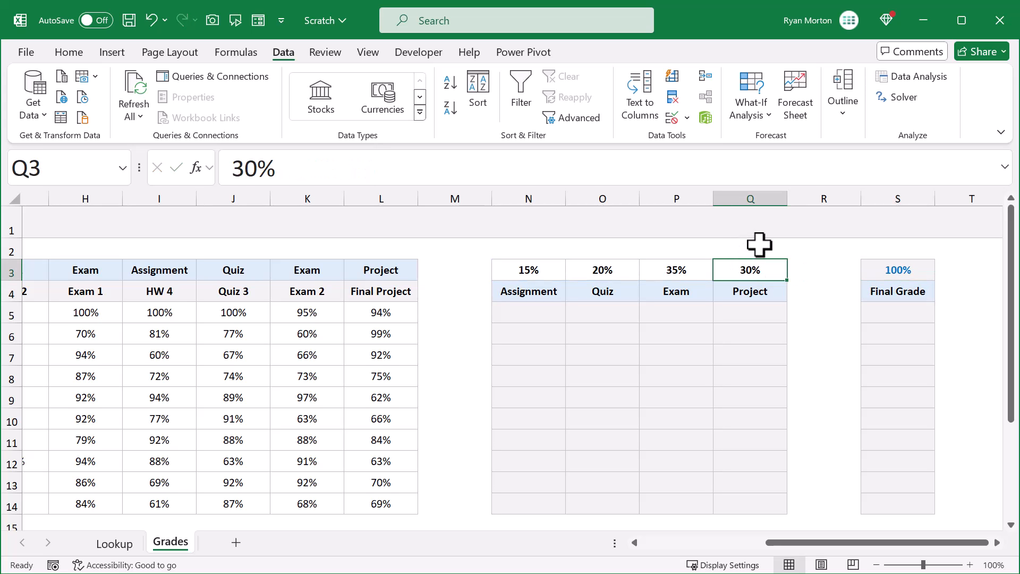
type("25")
key("Return")
left_click(754, 272)
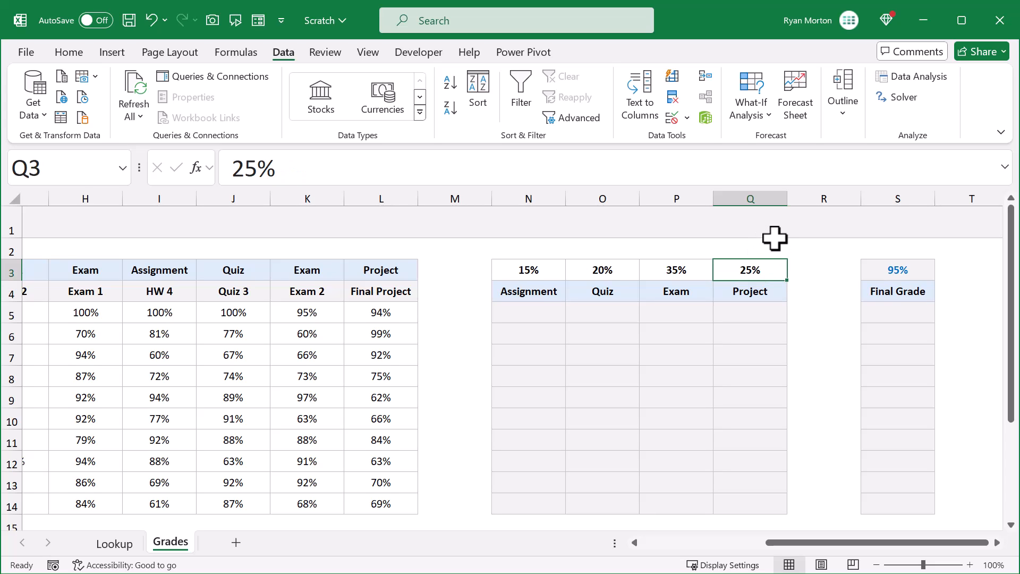
type("30")
key("Return")
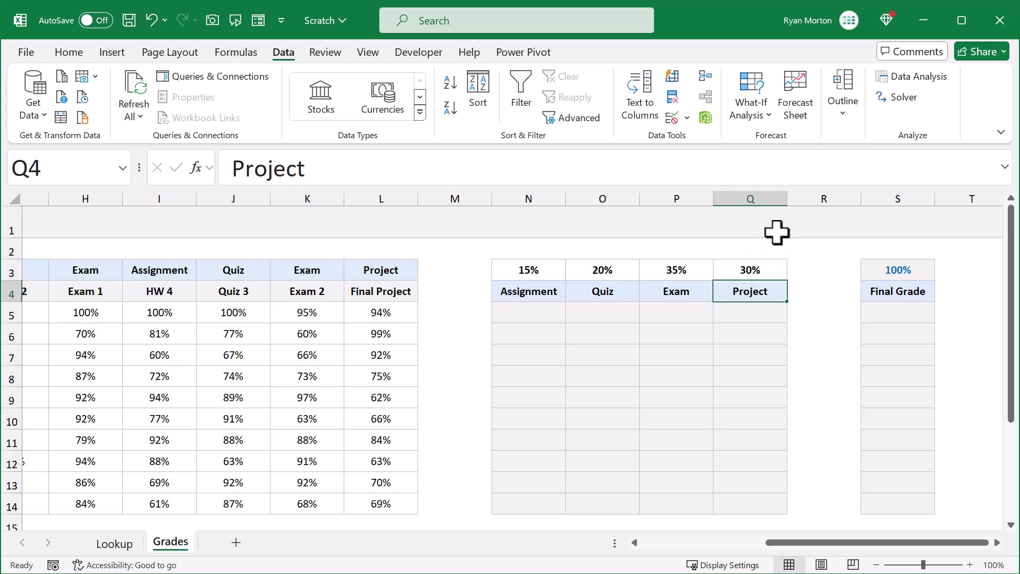
Begin a formula in the first Assignment average cell, N5, with AVERAGEIFS nested inside IFERROR.
left_click(540, 315)
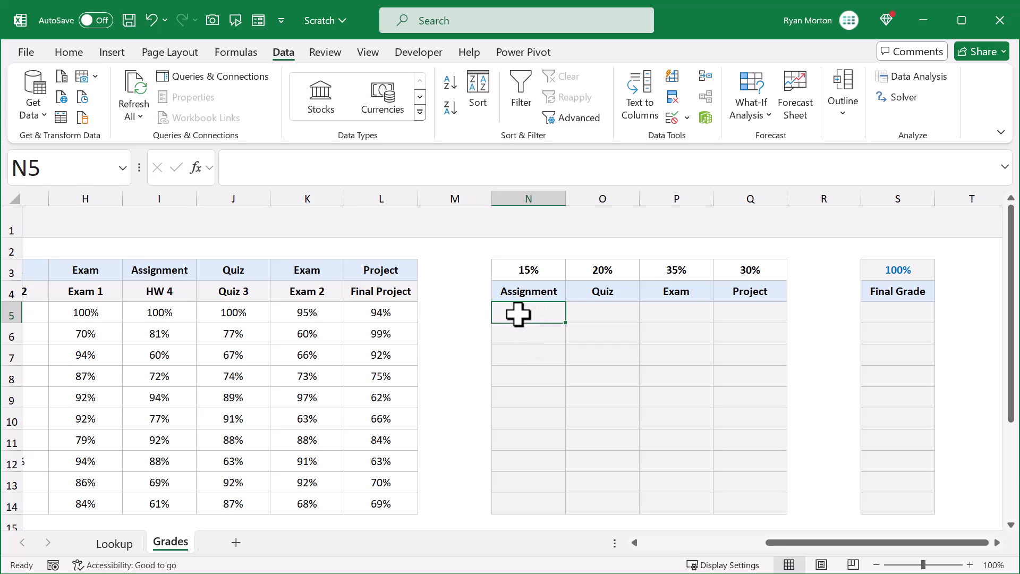
left_click(635, 164)
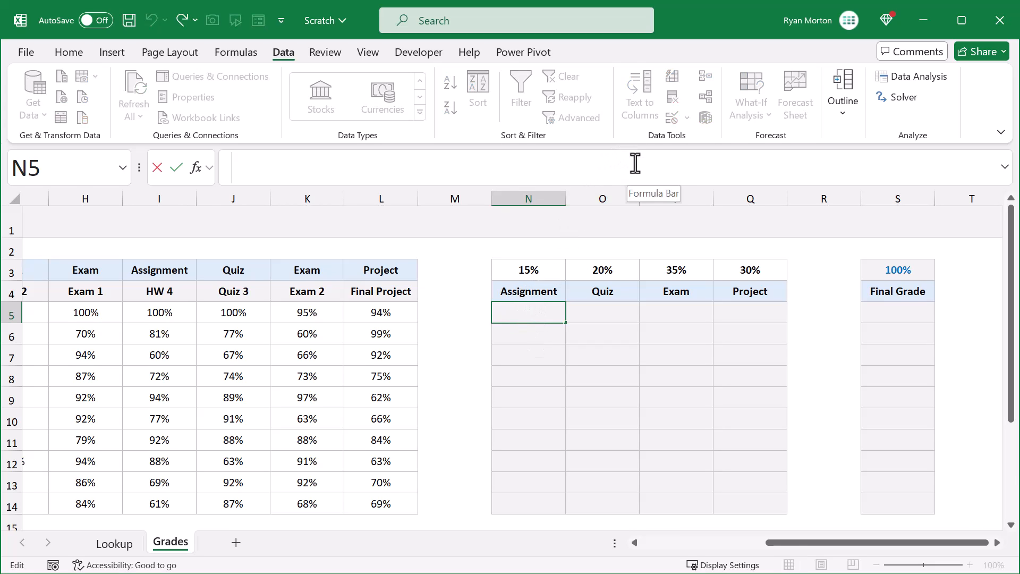
type("=")
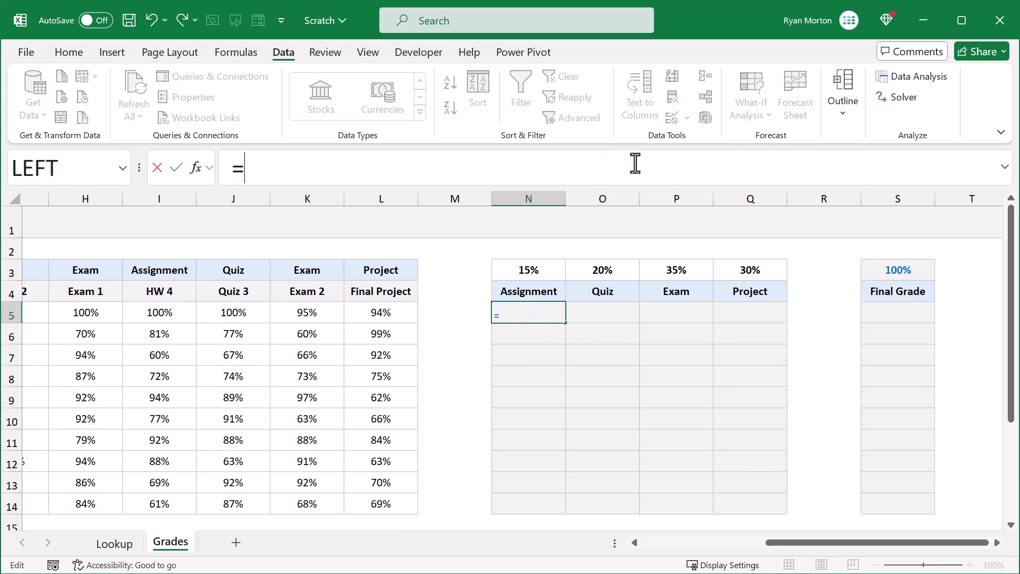
type("ife")
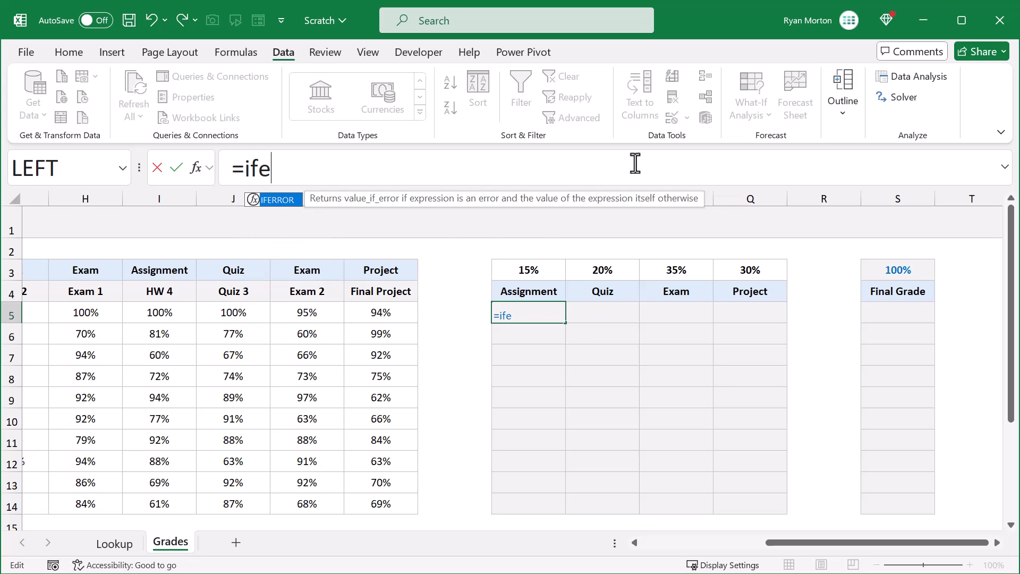
key("Tab")
type("aver")
key("Down")
key("Down")
key("Down")
key("Tab")
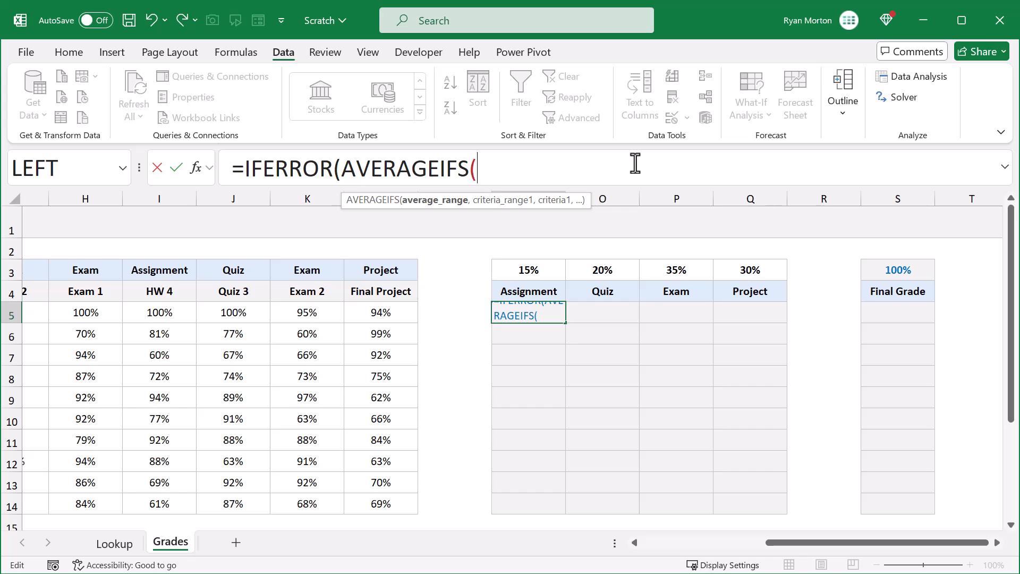
Use the first student's scores as the average range, with locked columns as $C5:$L5.
left_click_drag(388, 313, 193, 312)
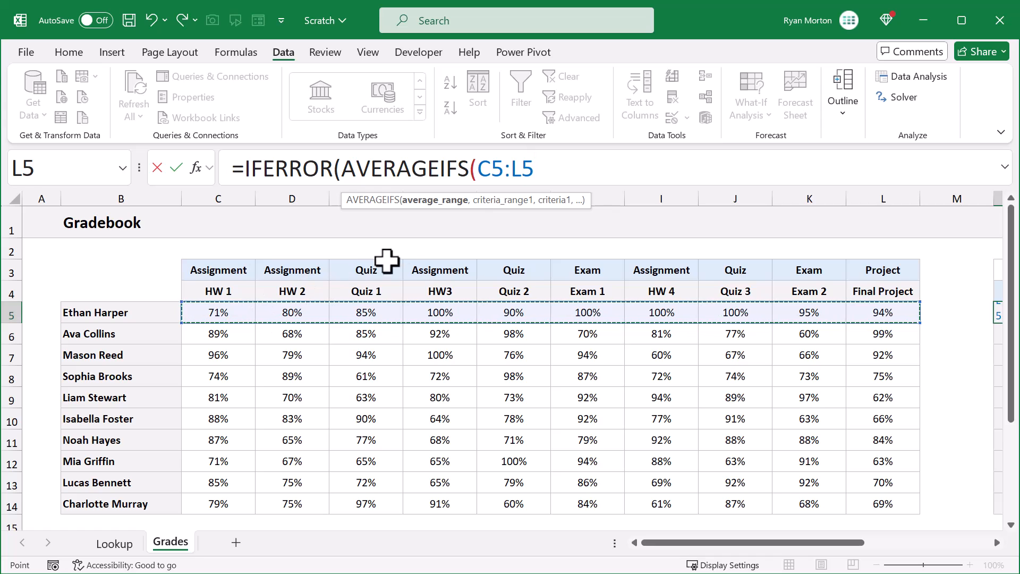
left_click(498, 171)
type("$")
key("Right")
key("Right")
key("Right")
type("$")
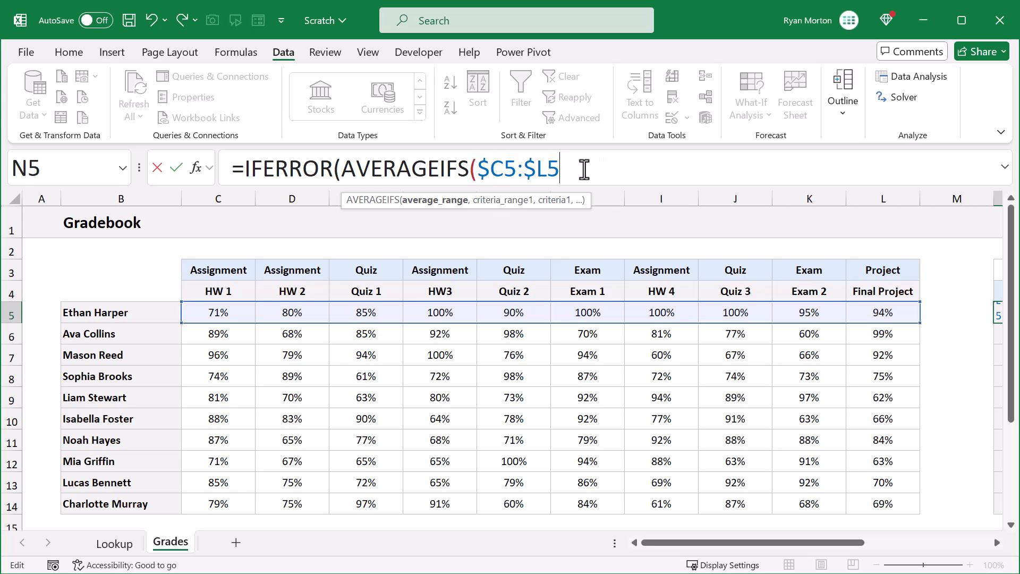
Add the category row as the first criteria range, fully locked as $C$3:$L$3.
type(",")
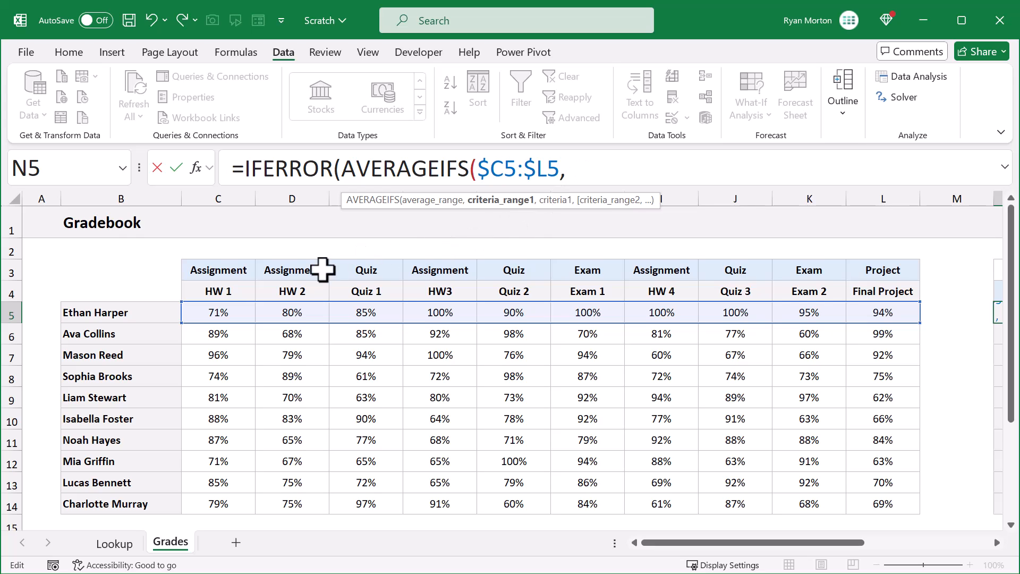
left_click_drag(232, 271, 883, 271)
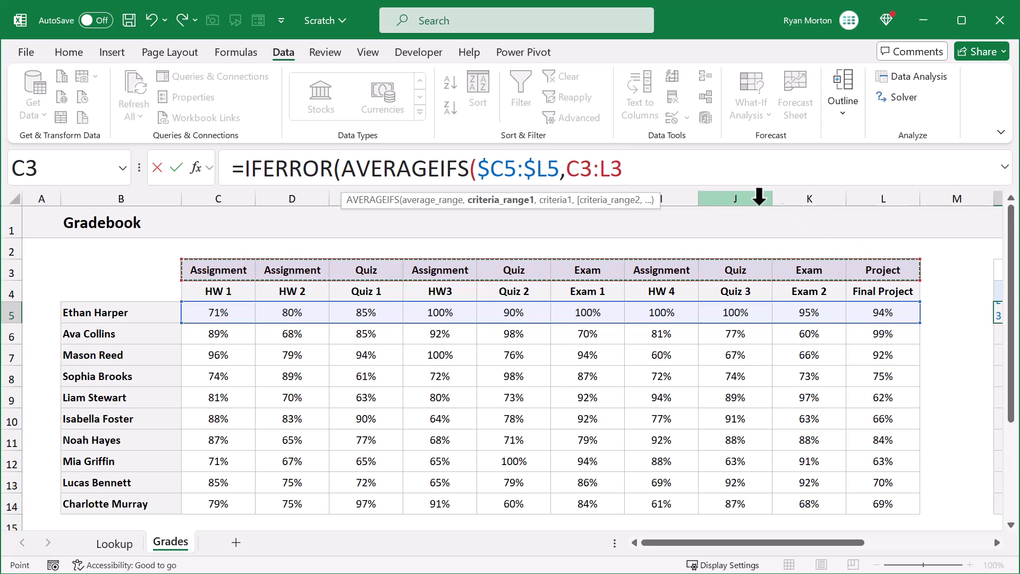
left_click(567, 169)
type("$")
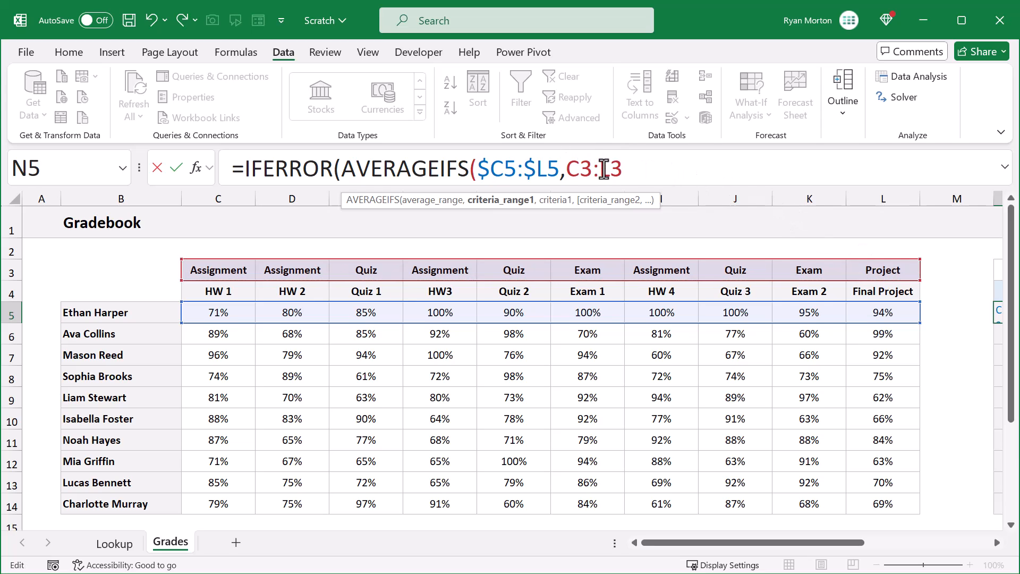
left_click(594, 169)
type("$C$")
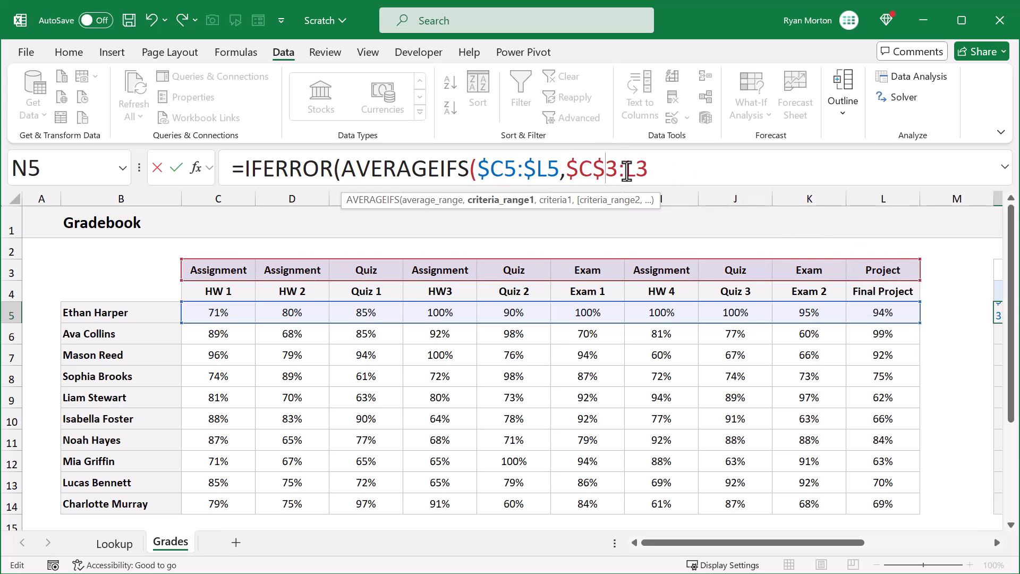
left_click(627, 169)
type("$")
left_click(648, 169)
type("$L$")
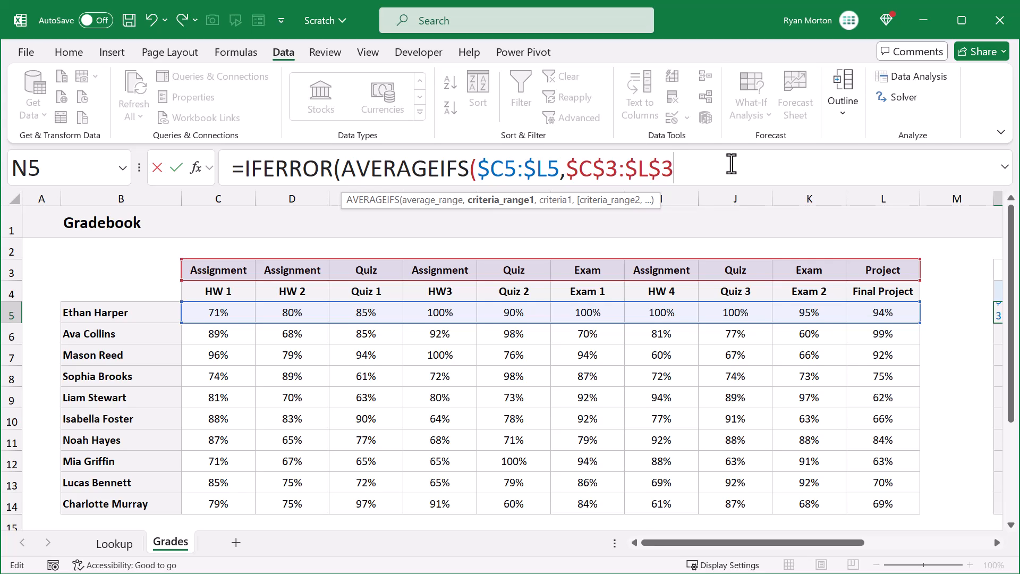
Set the first criterion to the Assignment header cell with its row locked as N$4.
type(",")
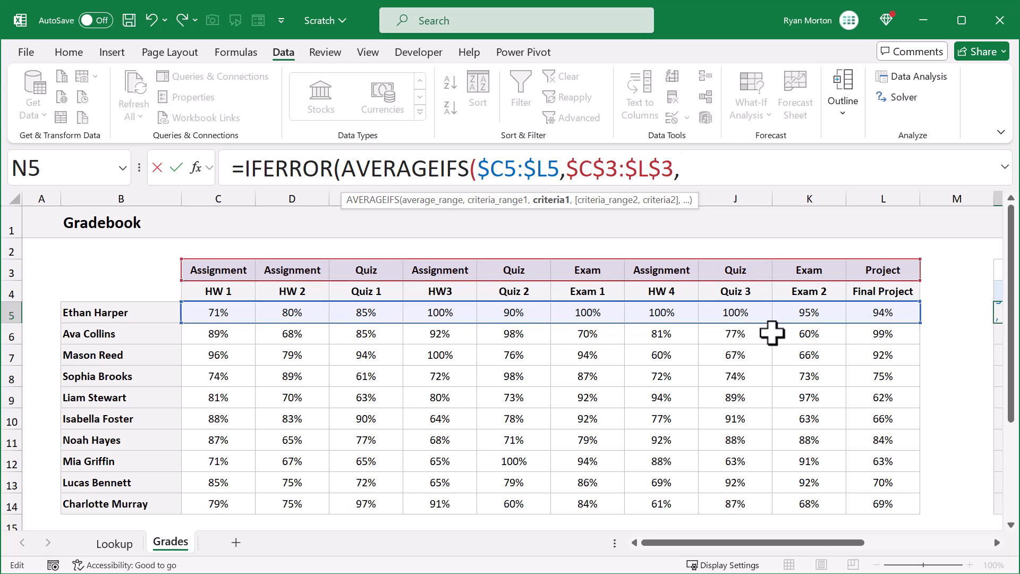
left_click_drag(818, 541, 857, 540)
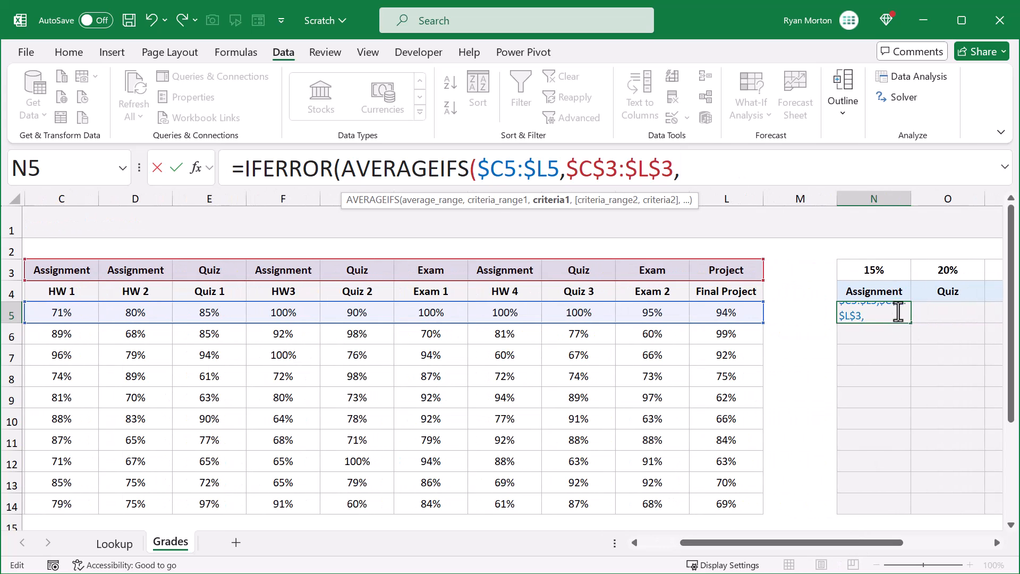
left_click(892, 291)
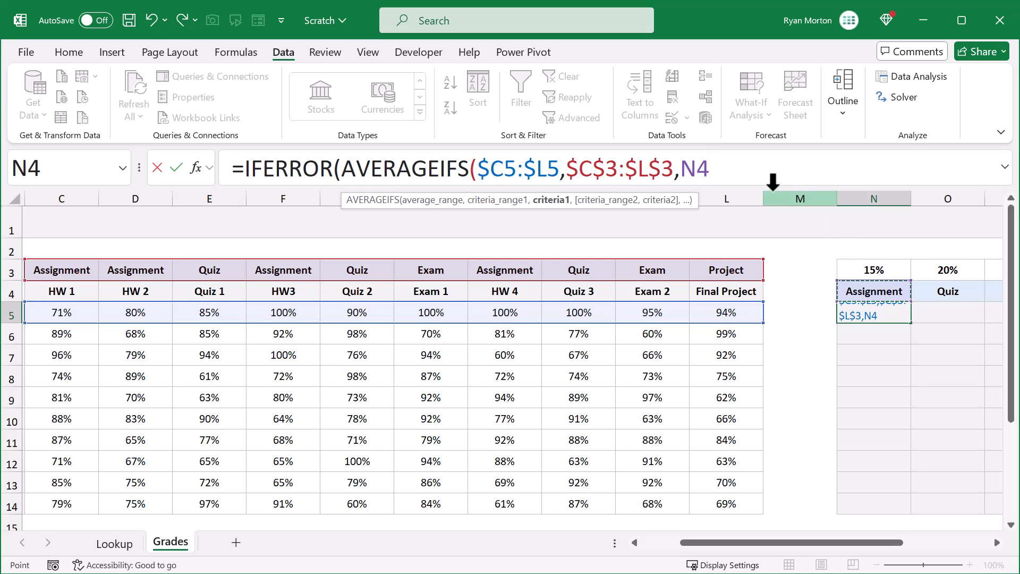
left_click(697, 170)
type("$3")
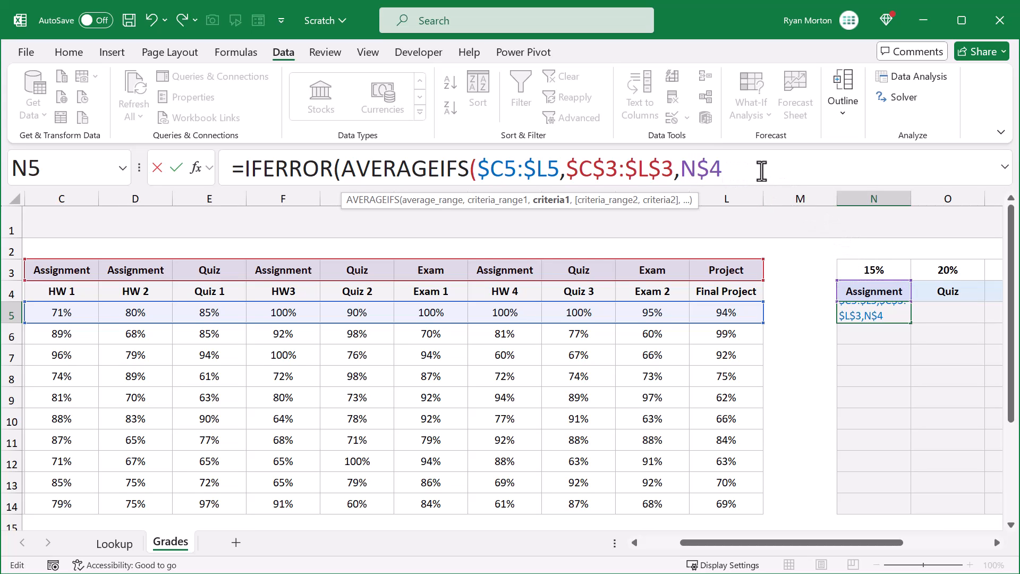
Add $C5:$L5 as the second criteria range with the criterion "<>" to exclude blank scores.
type(",")
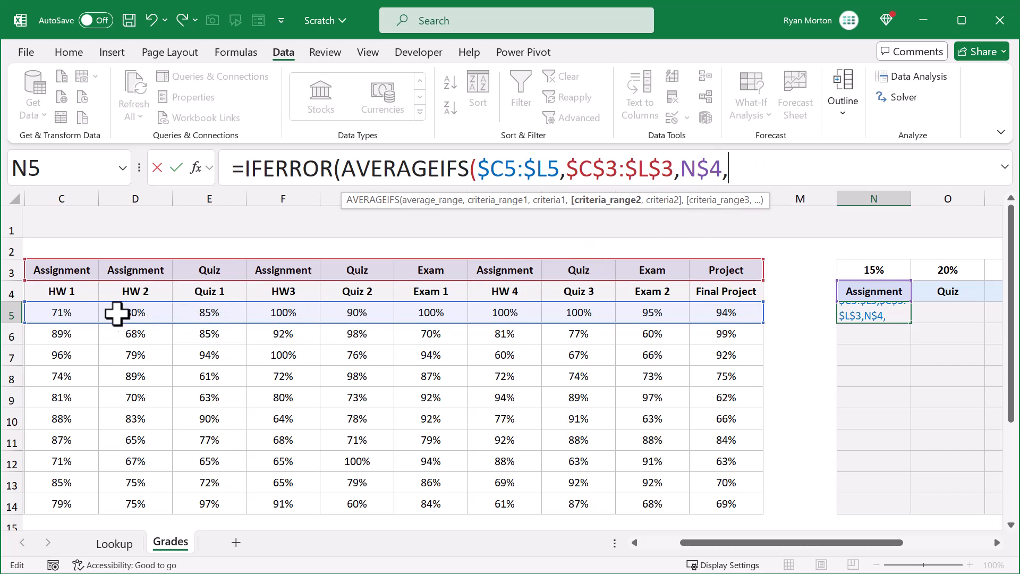
left_click_drag(64, 314, 733, 316)
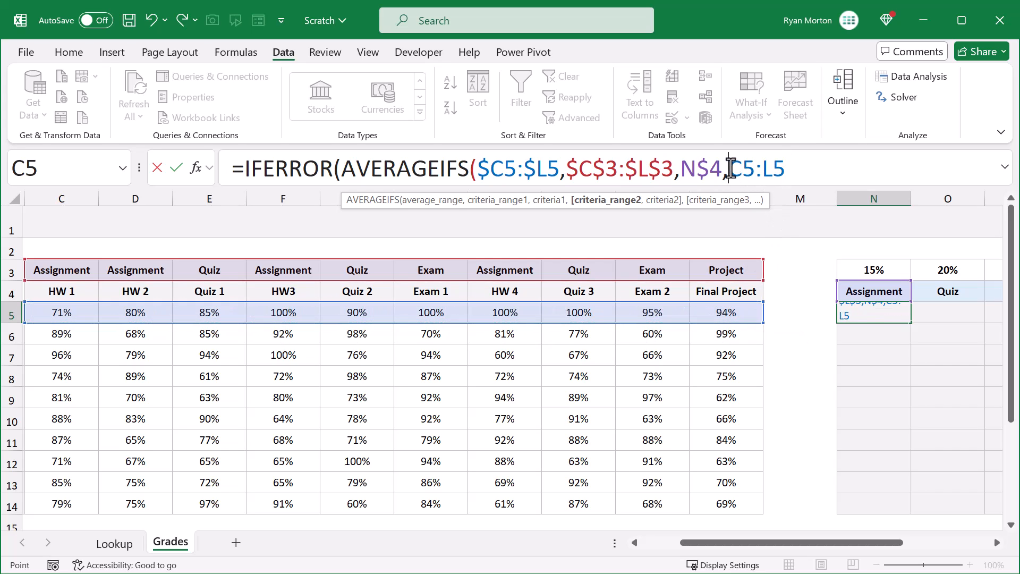
left_click(768, 171)
type("$")
left_click(769, 171)
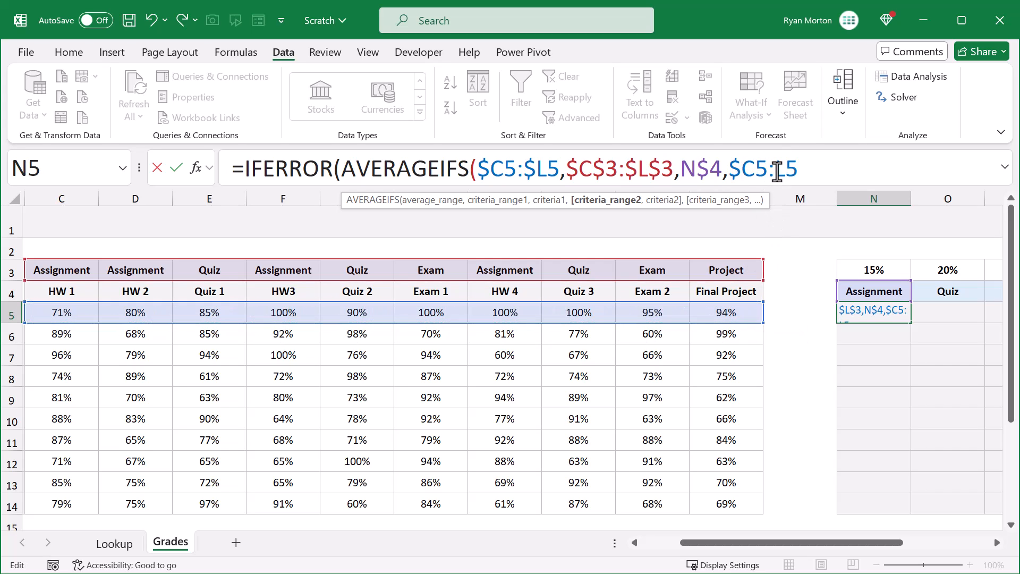
type("$3")
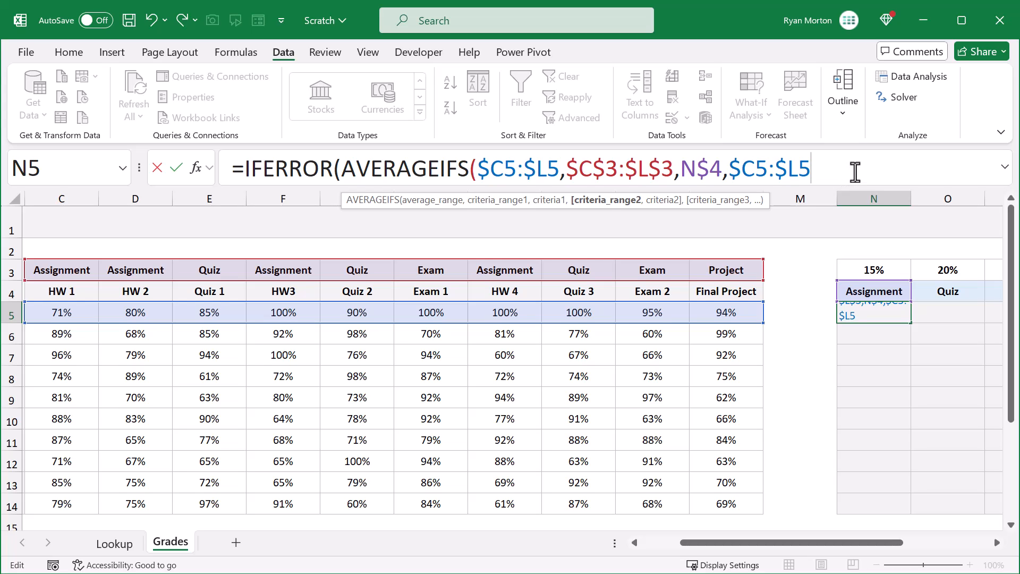
type(",\"<>")
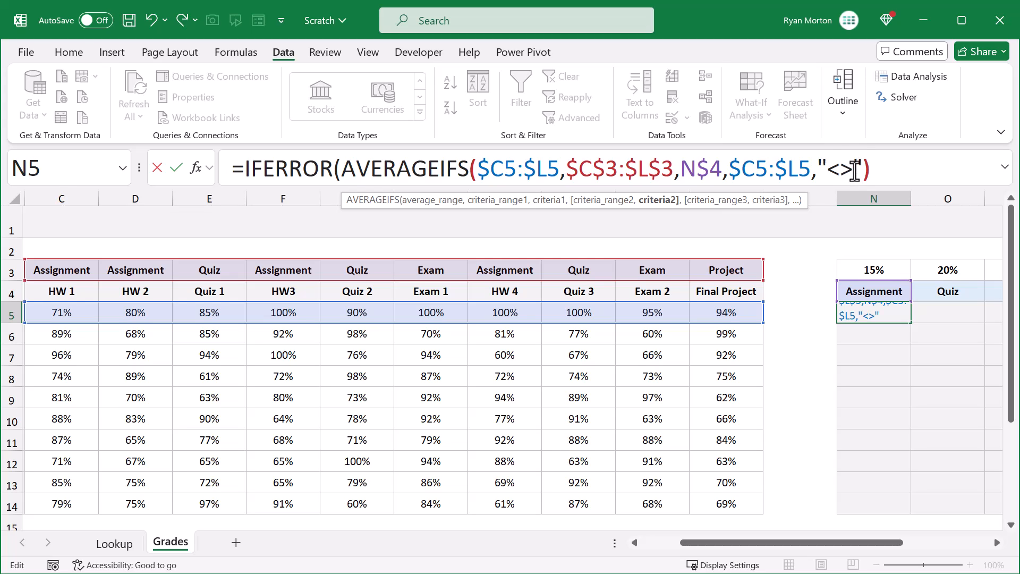
Finish the N5 formula with 1 as the IFERROR fallback value and commit it.
type("),1")
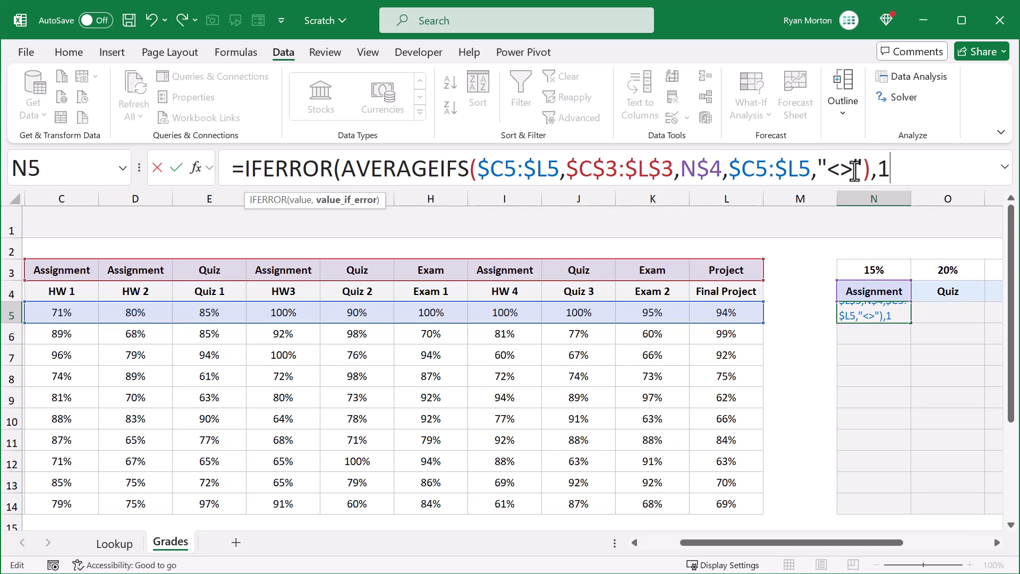
type(")")
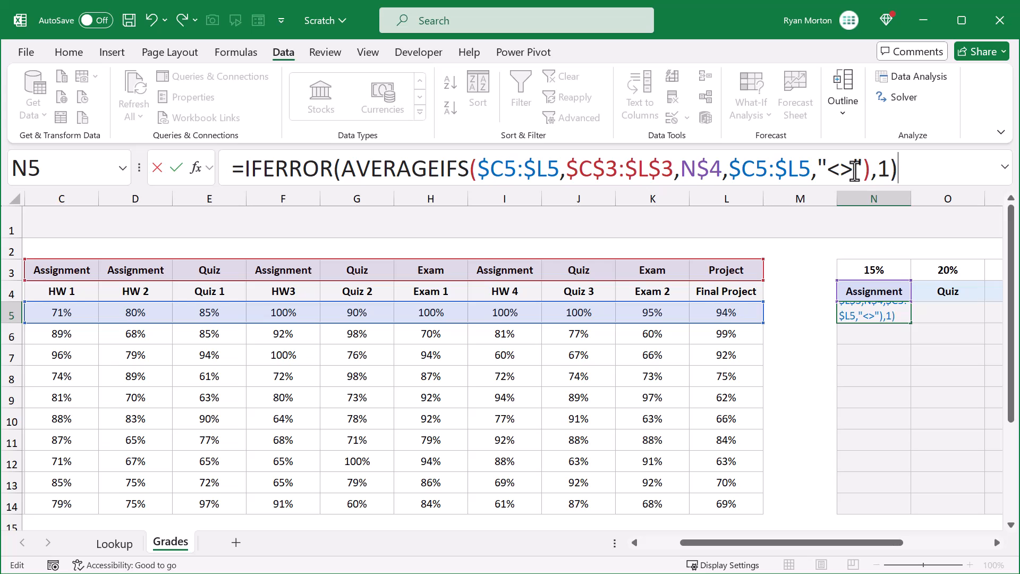
key("Return")
left_click(903, 313)
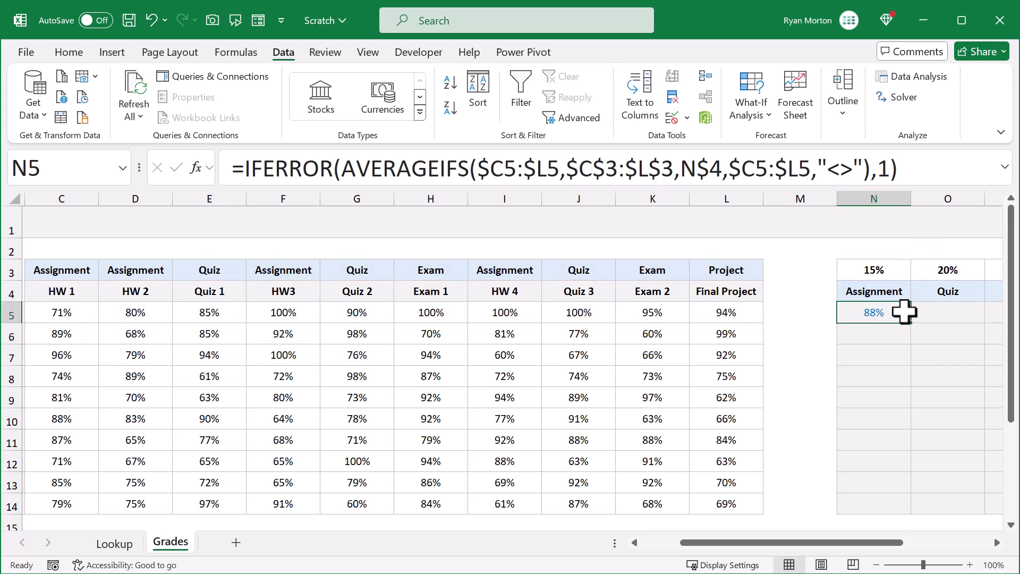
Review the ranges referenced by the N5 formula and reselect cell N5.
left_click(945, 170)
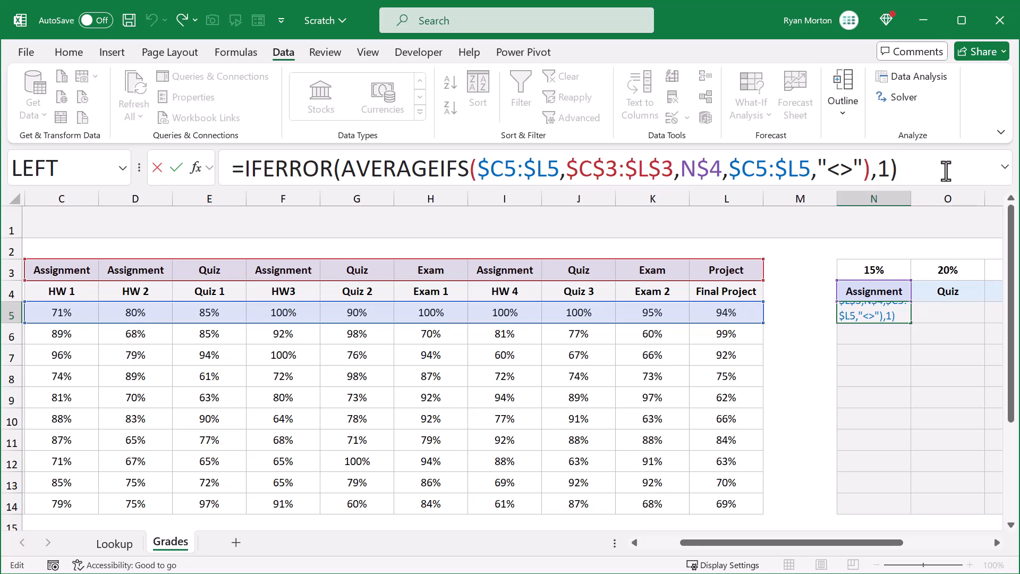
key("Return")
left_click_drag(868, 543, 925, 544)
left_click(670, 317)
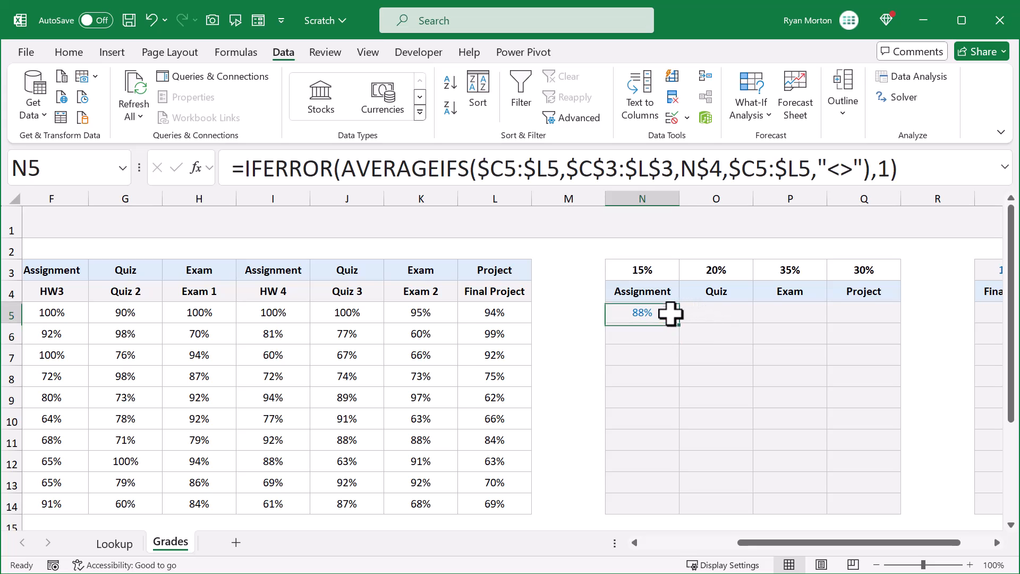
Fill the N5 category average formula across and down through N5:Q14, then review the ranges it references.
left_click_drag(681, 325, 899, 512)
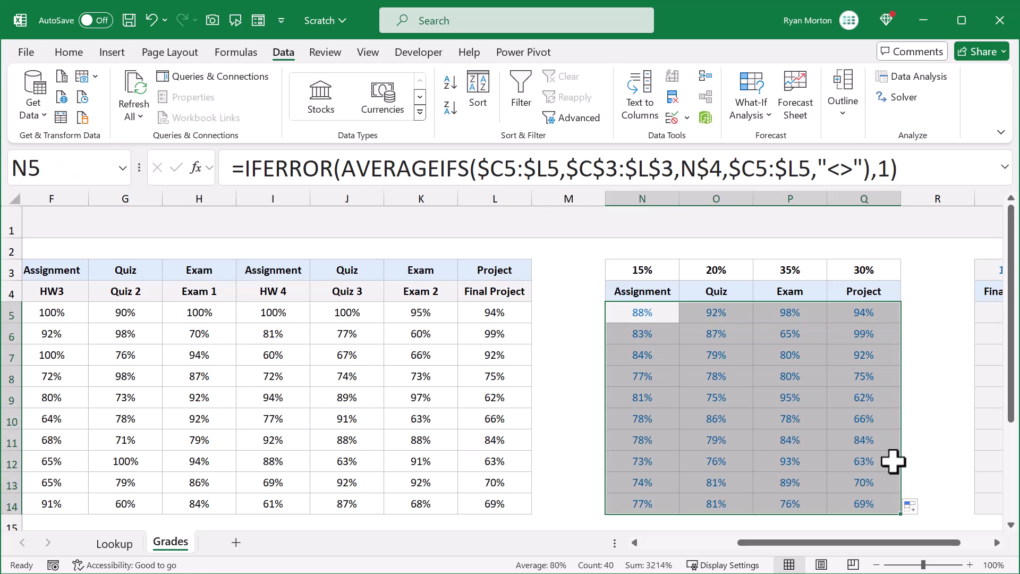
left_click(664, 315)
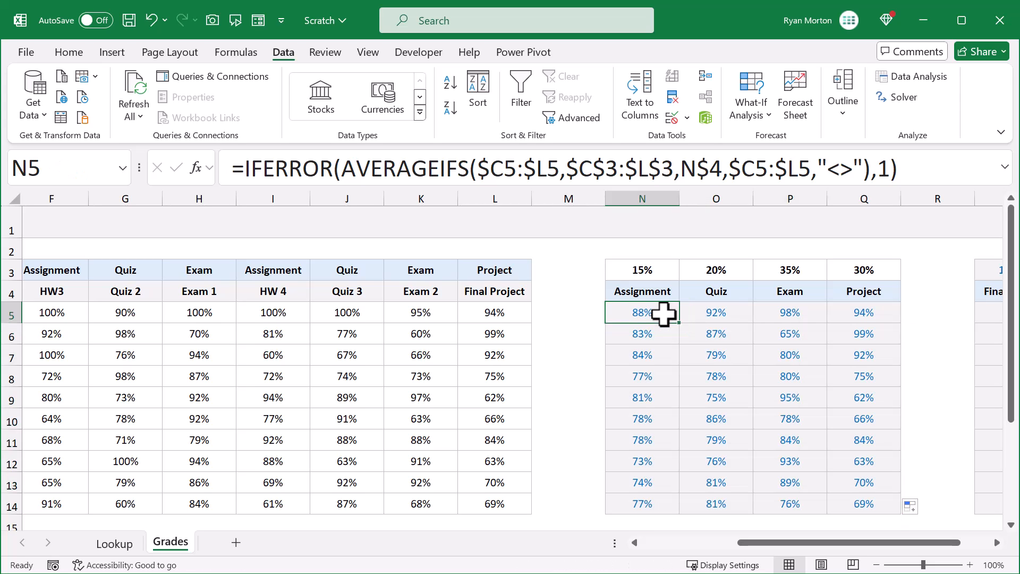
left_click_drag(754, 542, 670, 530)
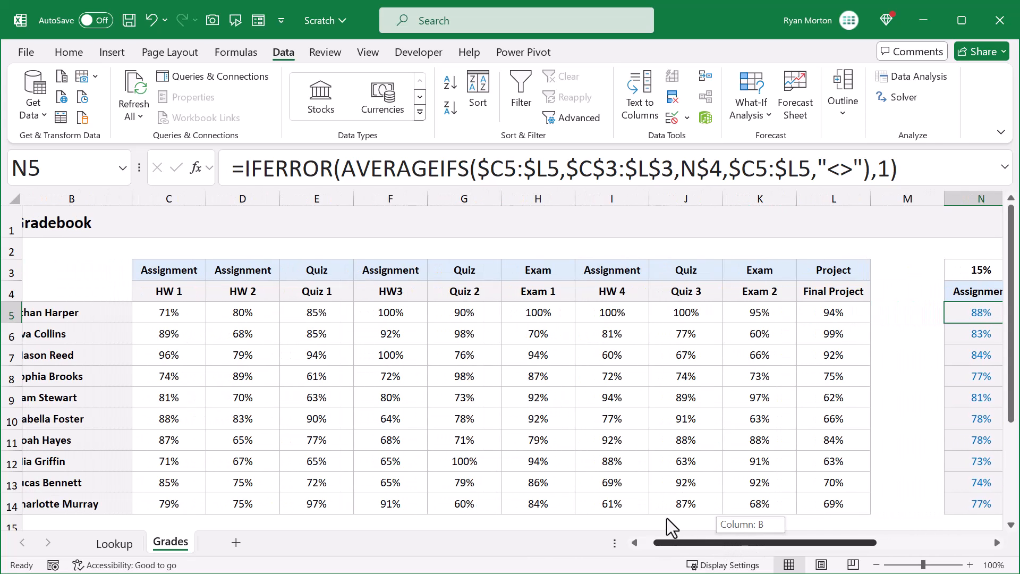
left_click(929, 180)
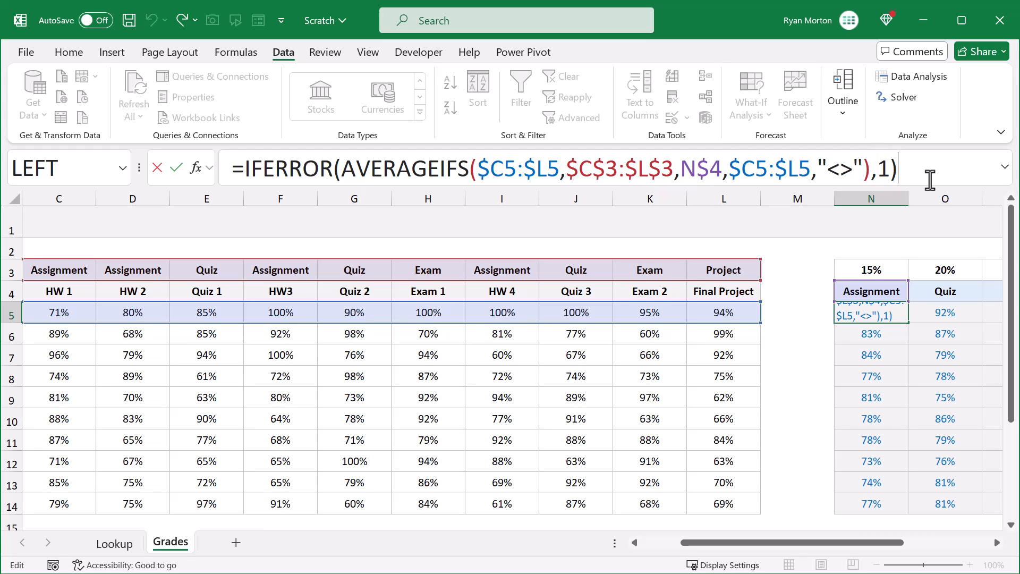
key("Return")
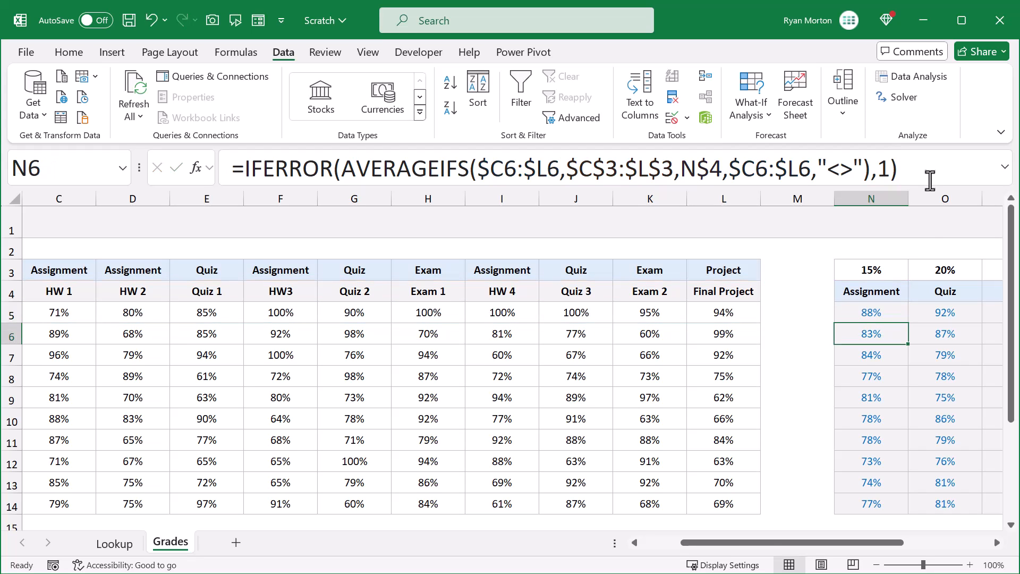
Start a SUMPRODUCT formula in S5 under Final Grade, with the category weights N3:Q3 as the first array.
left_click_drag(861, 542, 964, 531)
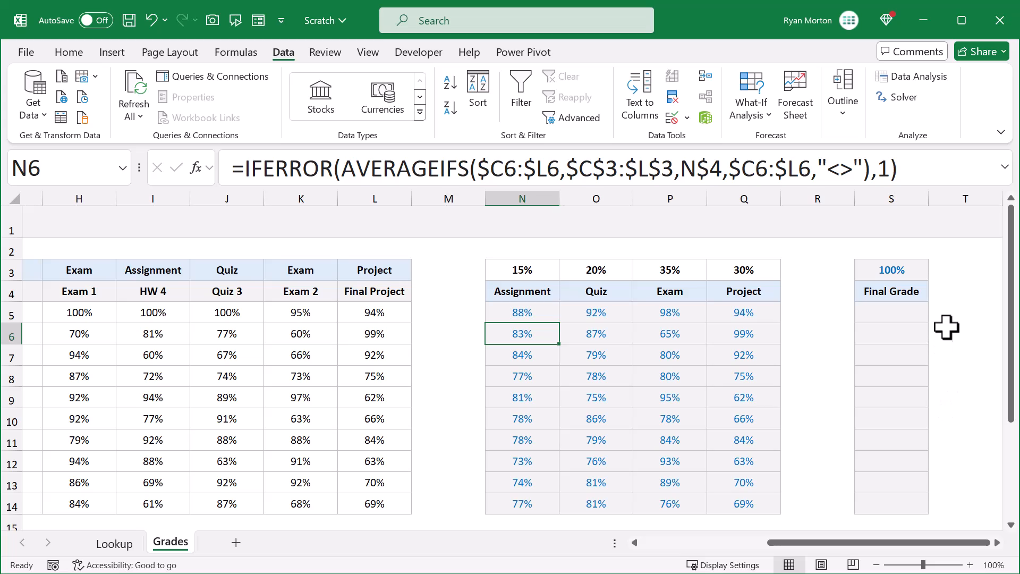
left_click(875, 313)
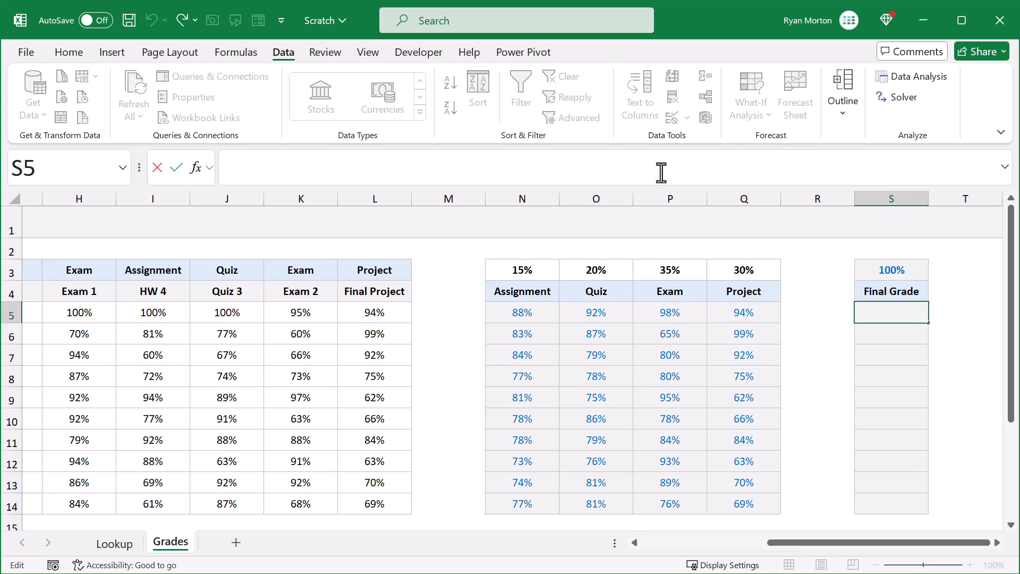
type("=")
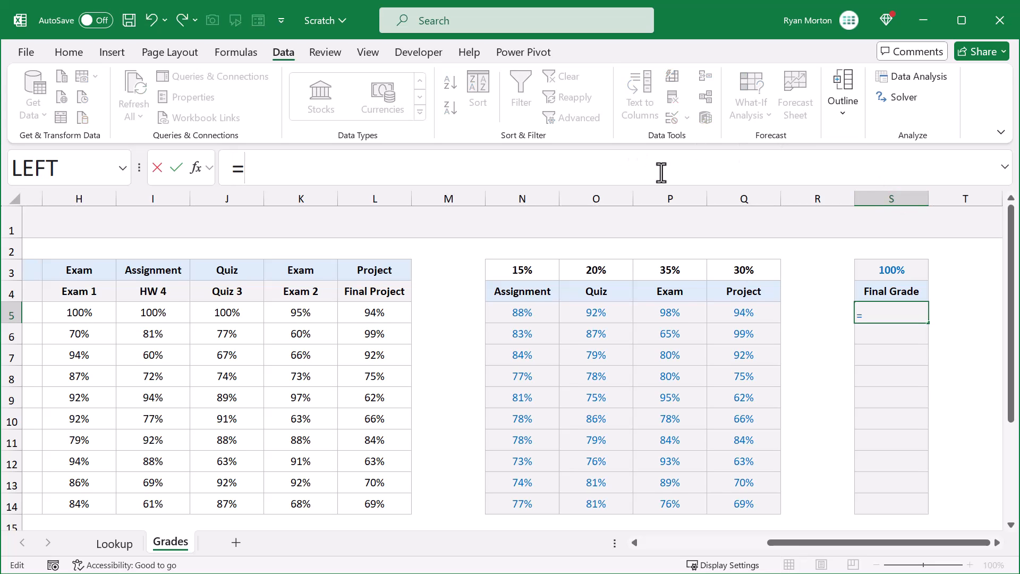
type("sumpr")
key("Tab")
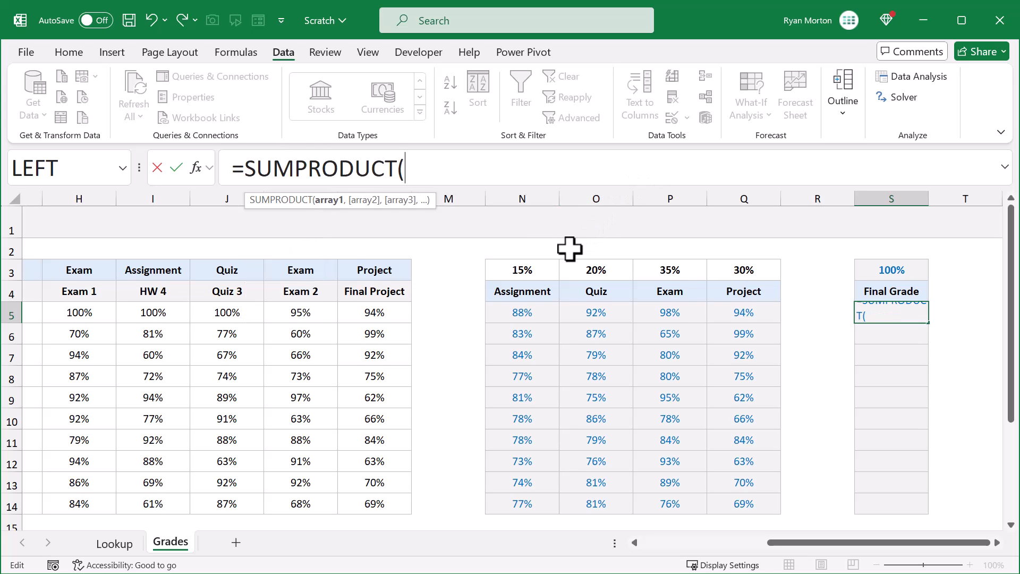
left_click_drag(546, 269, 733, 268)
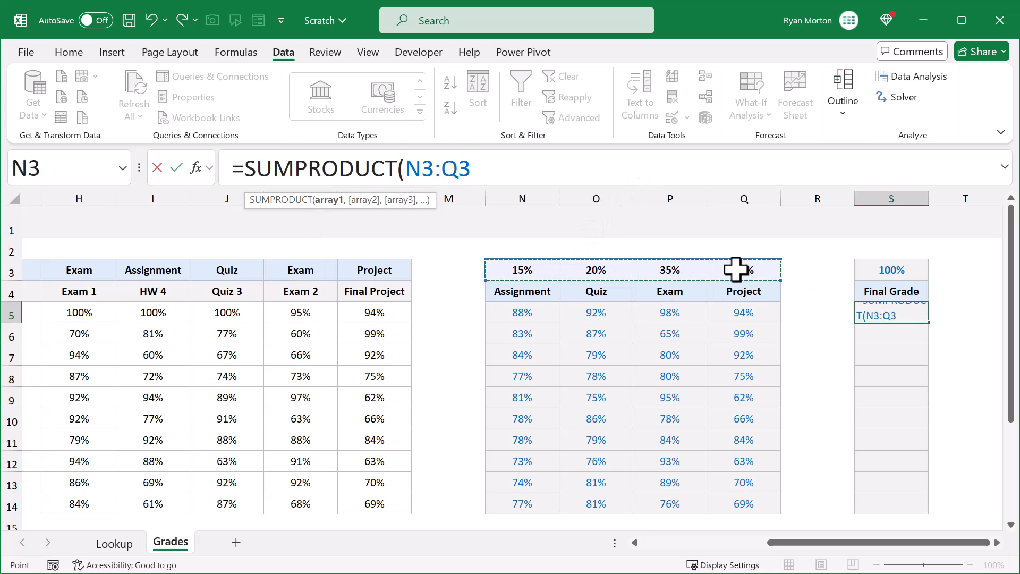
Make the weights range in the S5 formula absolute as $N$3:$Q$3.
left_click(410, 168)
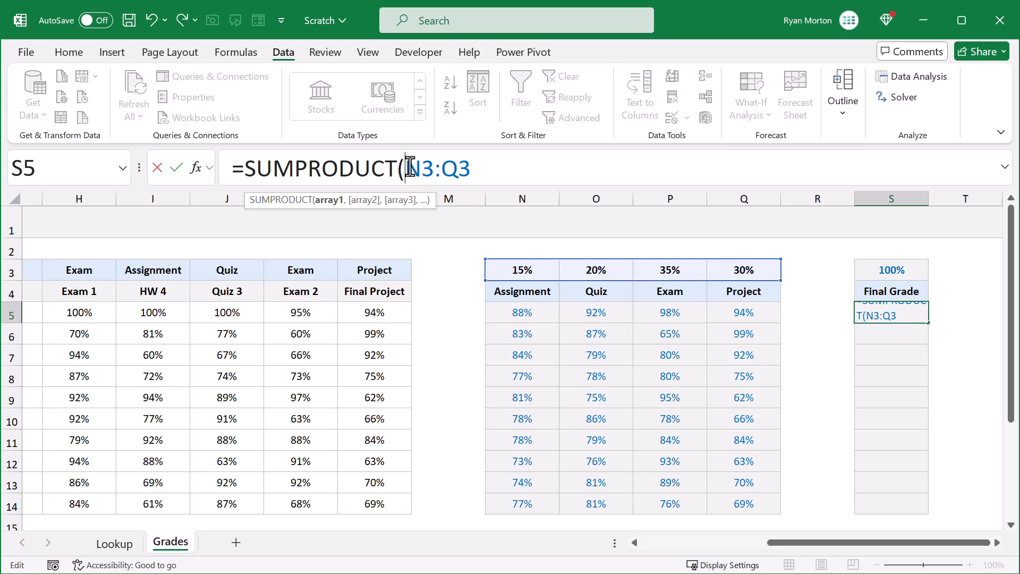
type("$")
key("Right")
type("$N$")
key("Right")
type("$")
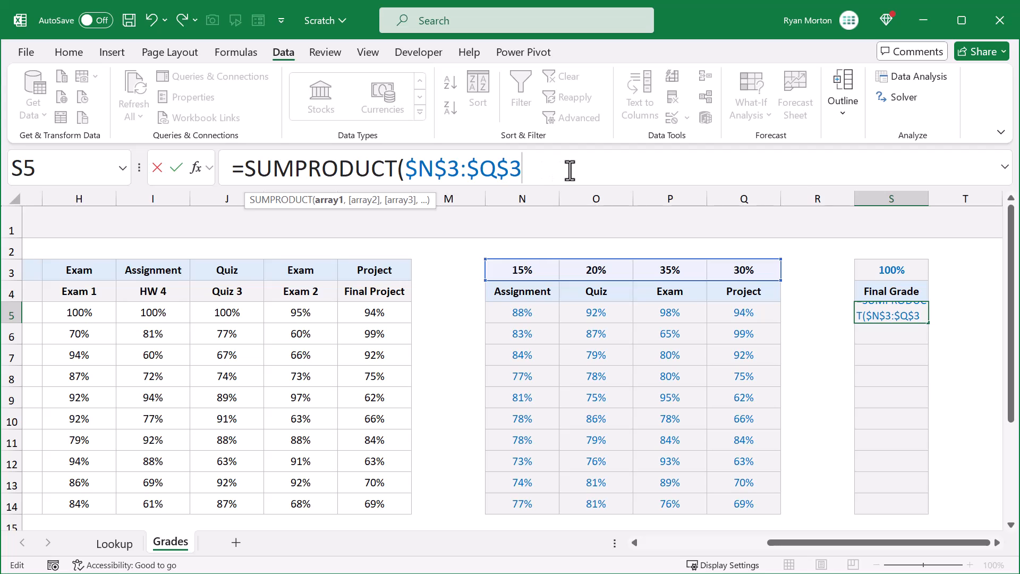
Add the category averages N5:Q5 as the second SUMPRODUCT array and commit the formula.
left_click(618, 177)
type(",")
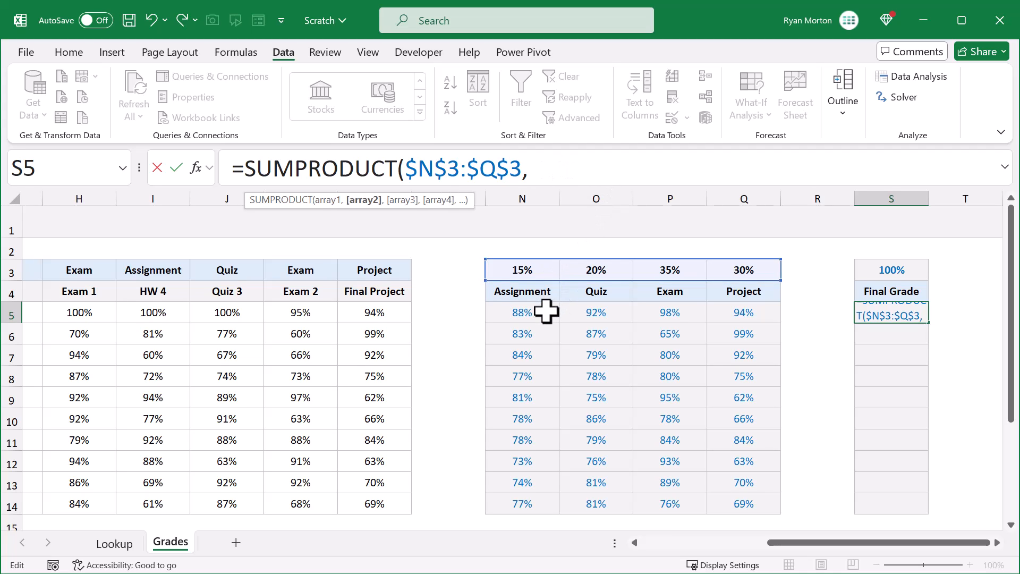
left_click_drag(536, 313, 727, 313)
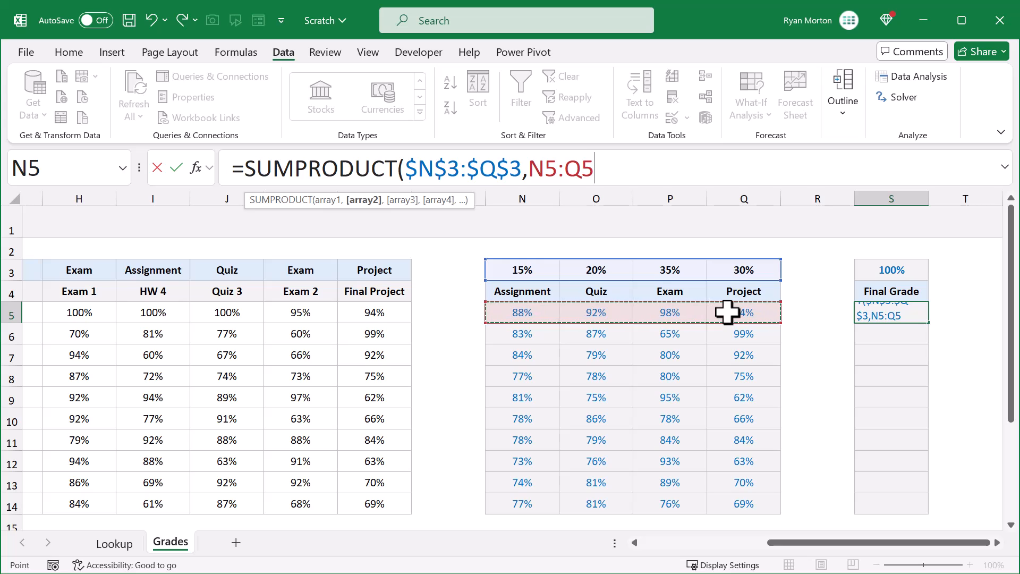
type(")")
key("Return")
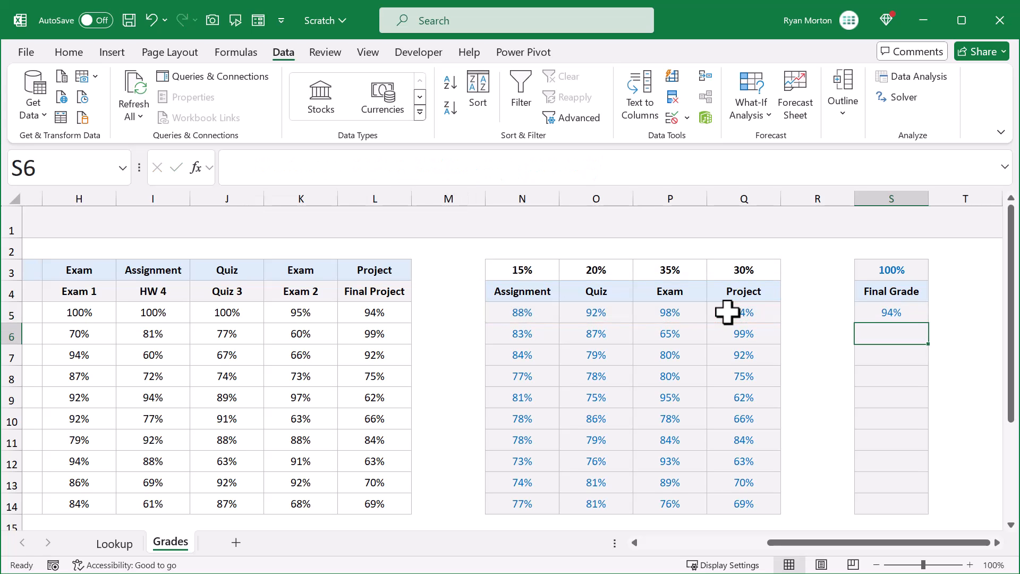
Review the ranges in the S5 Final Grade formula and fill it down through S14.
left_click(919, 314)
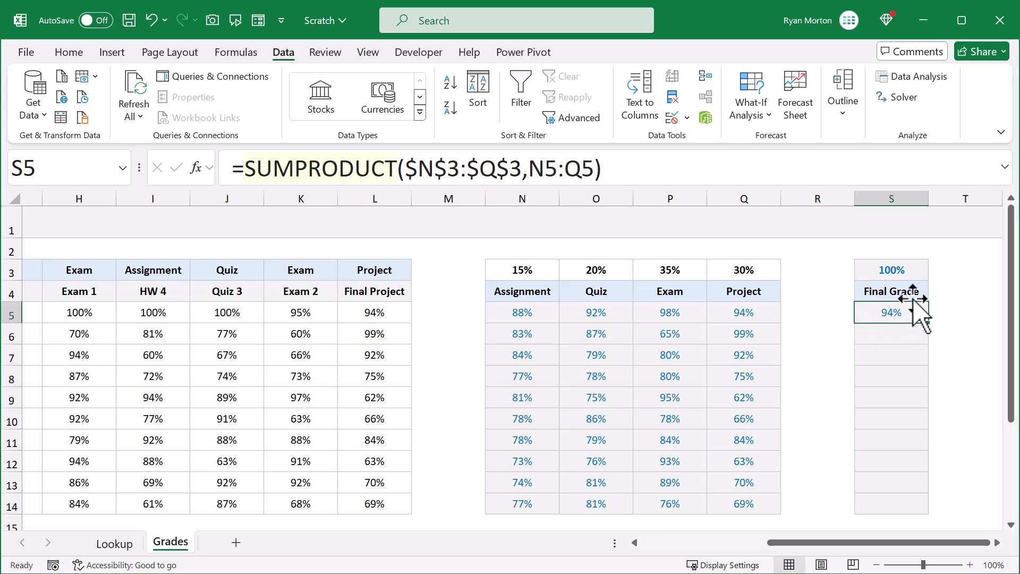
left_click(913, 169)
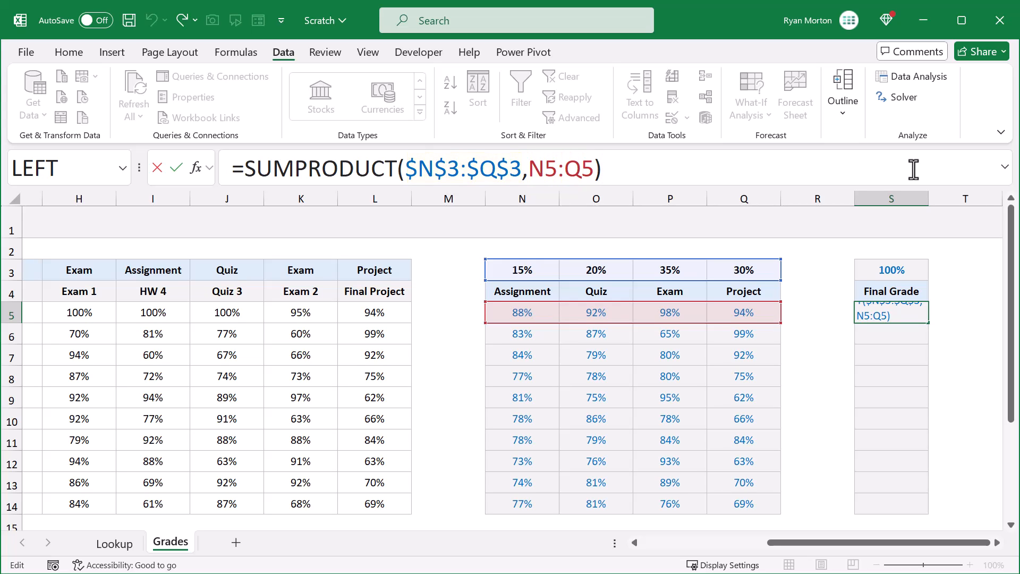
key("Return")
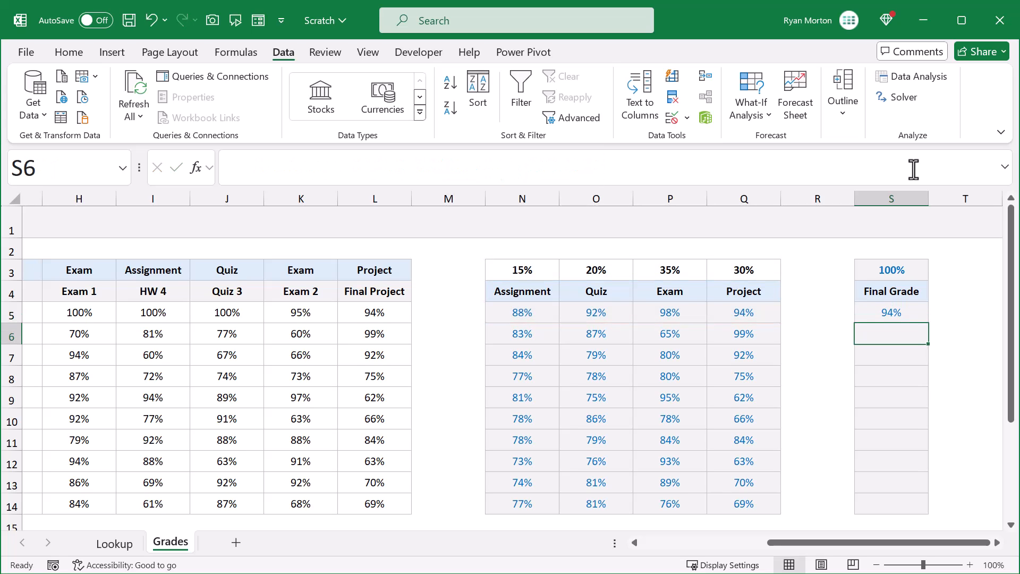
left_click(911, 316)
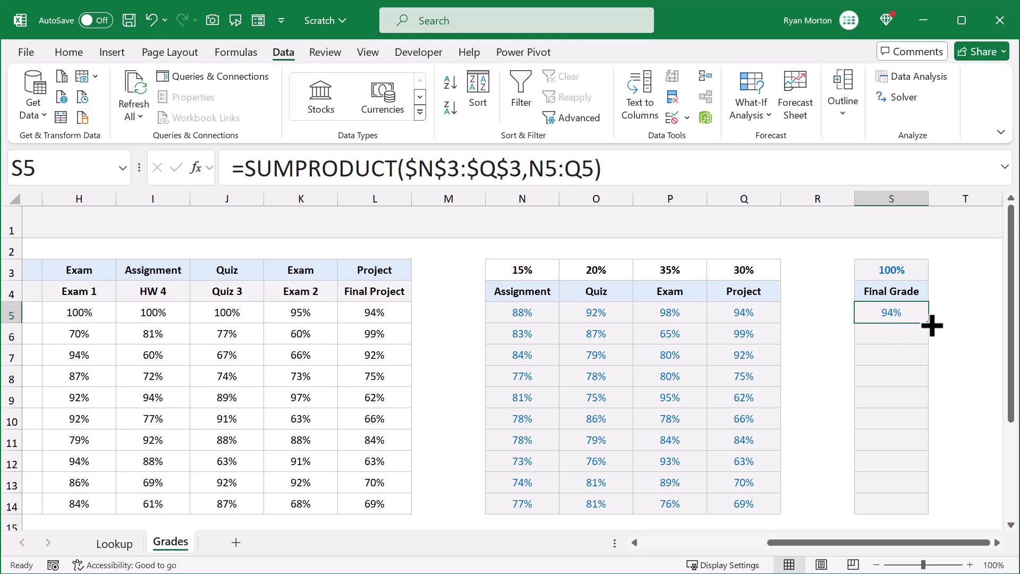
left_click_drag(933, 325, 929, 511)
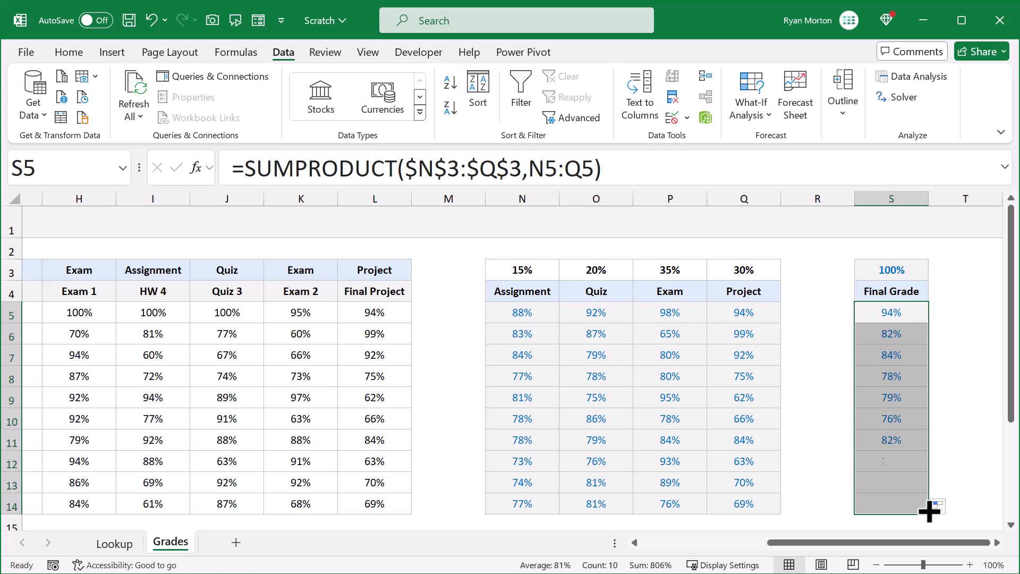
left_click(972, 266)
left_click_drag(828, 542, 679, 553)
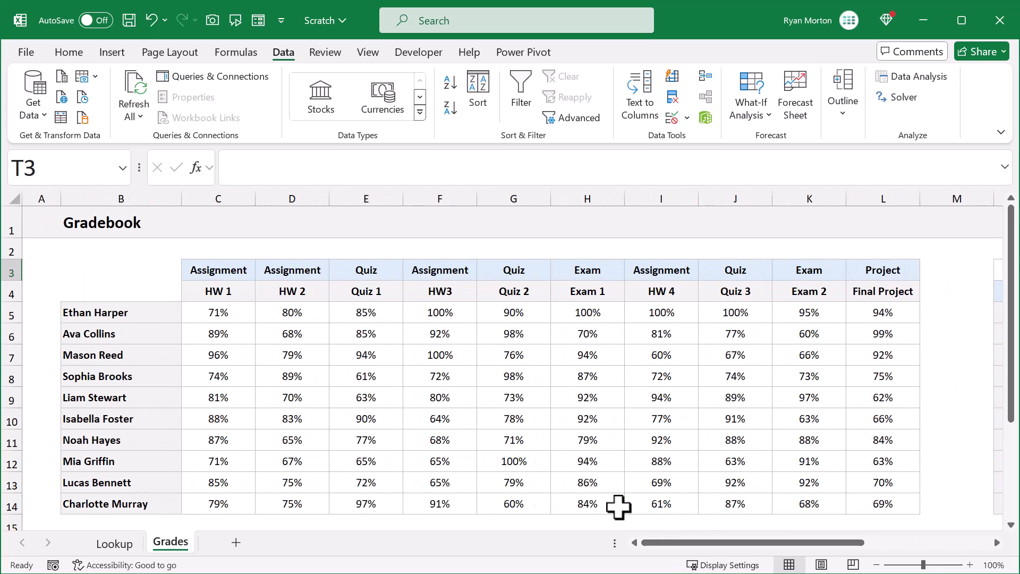
Center-align the whole of column B on the Lookup sheet.
left_click(115, 544)
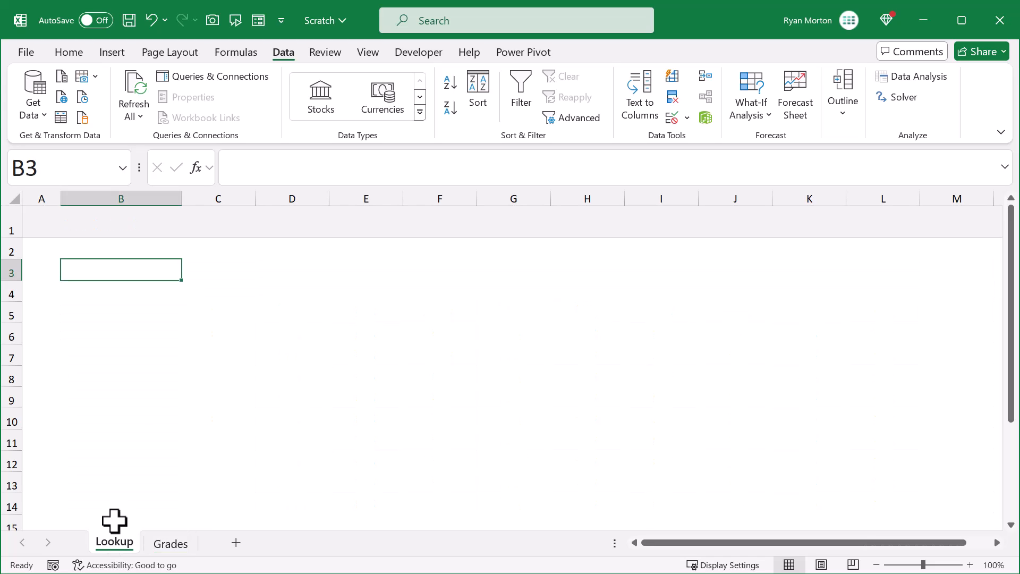
left_click(147, 200)
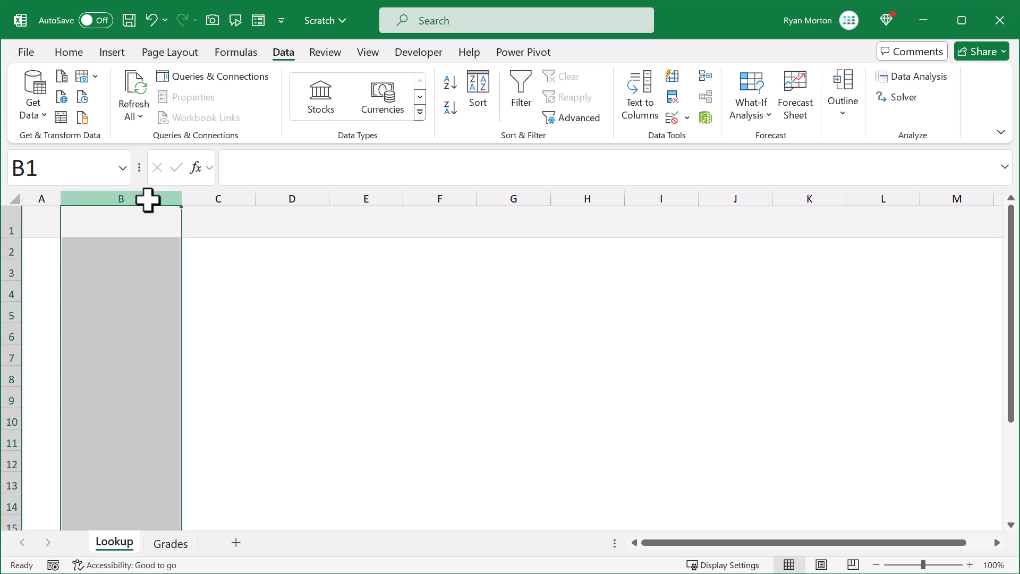
left_click(72, 54)
left_click(314, 108)
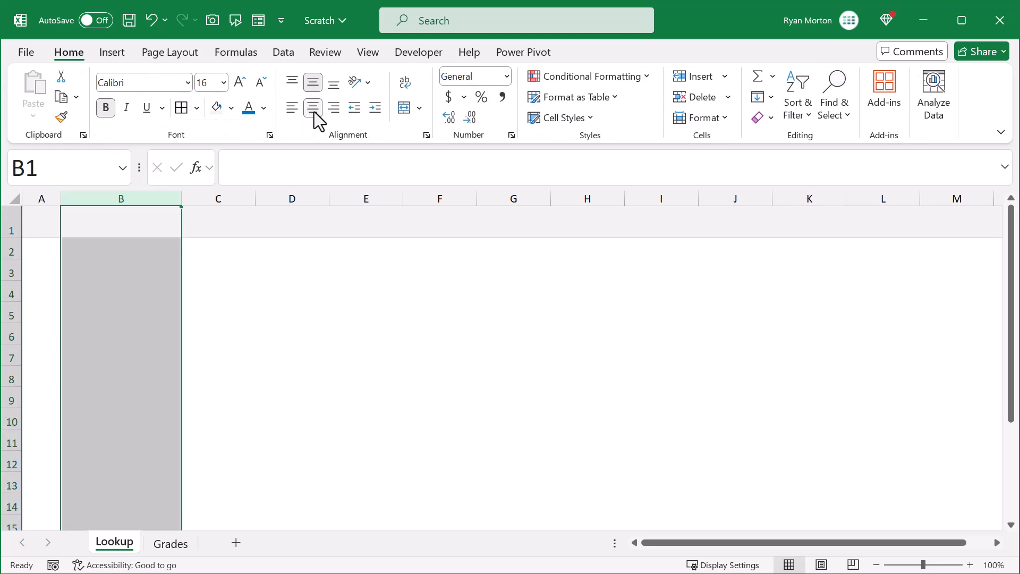
Insert a new column before column B on the Lookup sheet and set its width to 12.
right_click(133, 191)
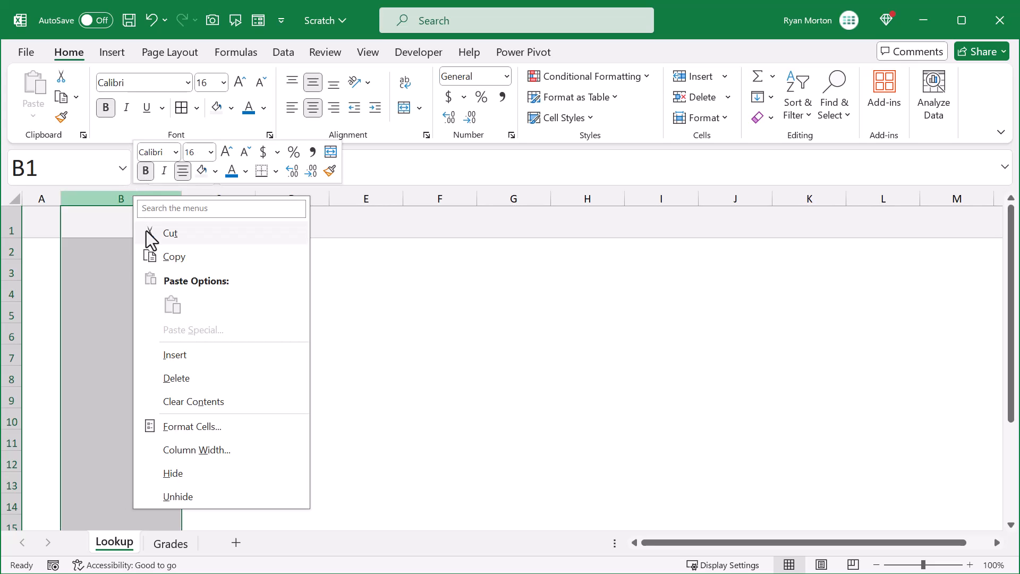
left_click(195, 352)
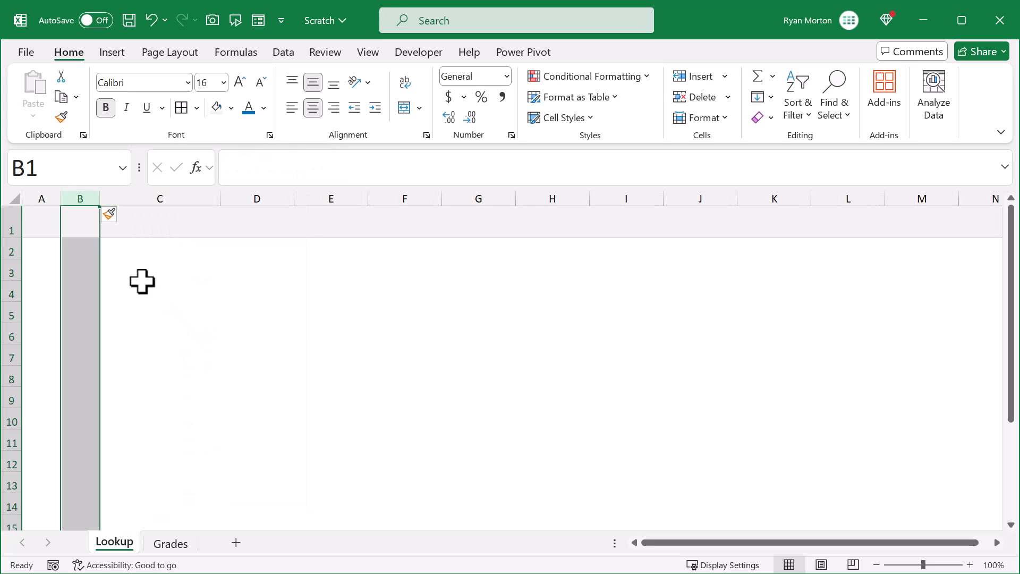
right_click(85, 191)
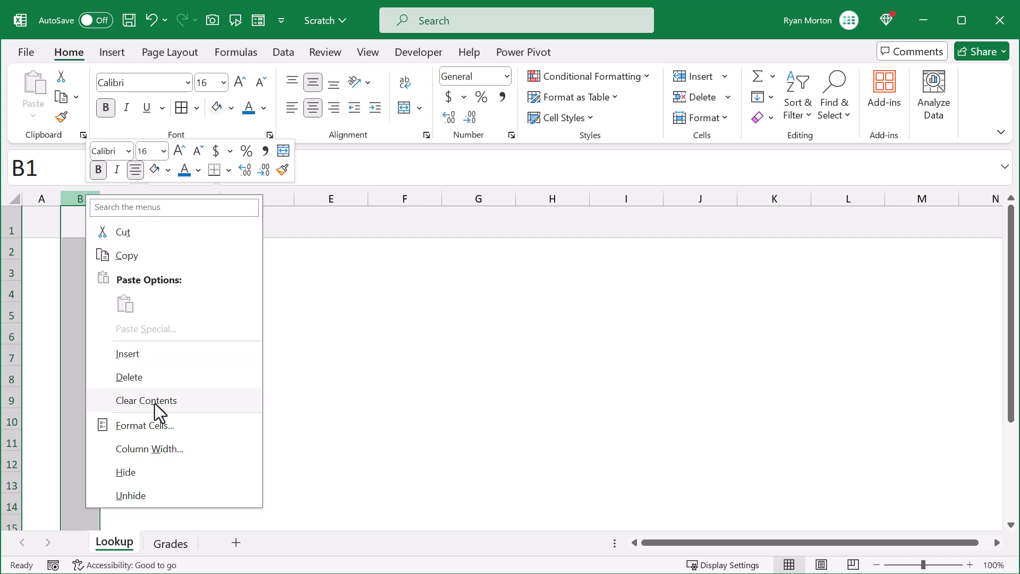
left_click(162, 447)
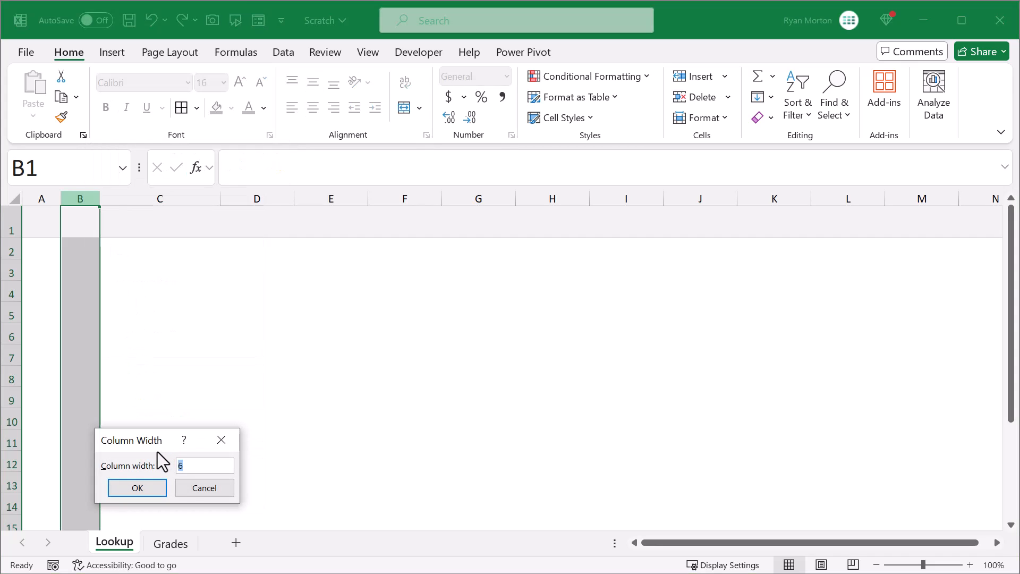
type("12")
left_click(151, 484)
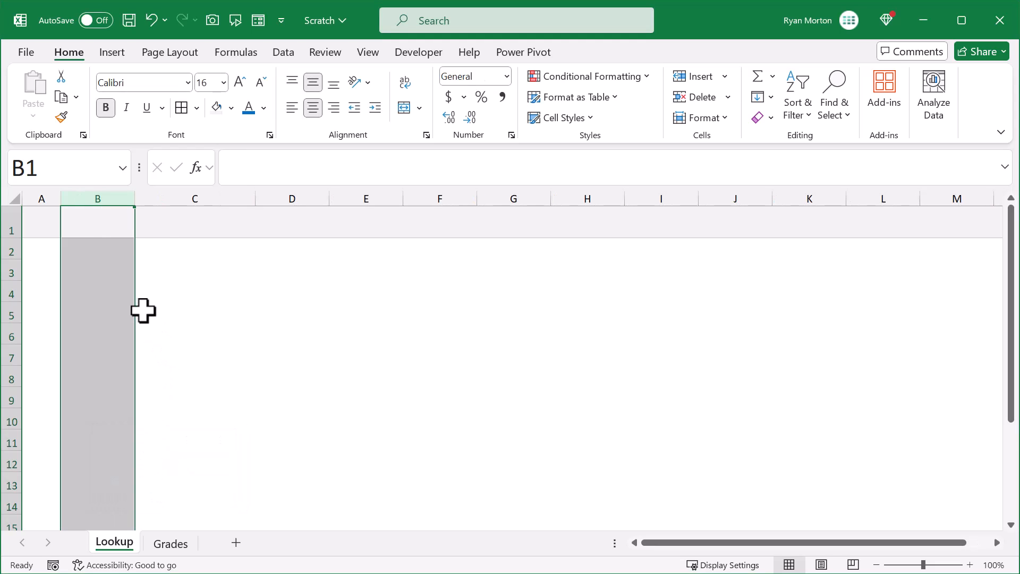
Left-align cell B1 and enter the title "Student Lookup".
left_click(107, 224)
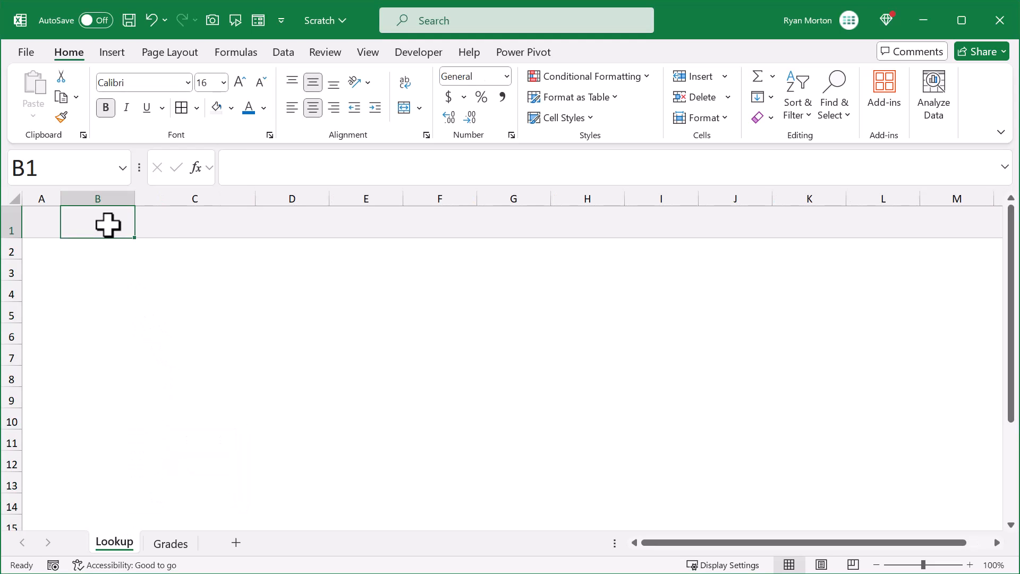
left_click(292, 109)
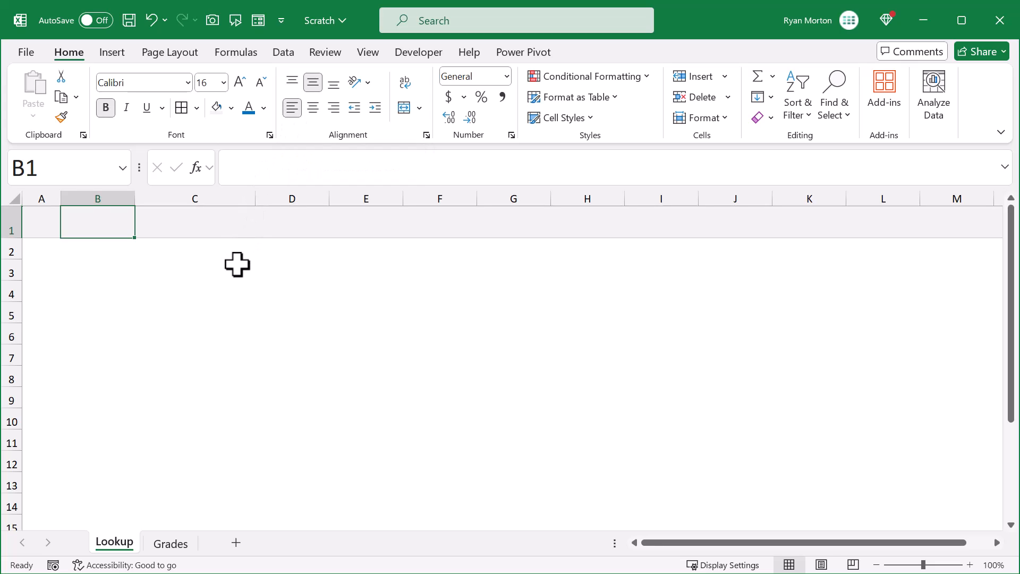
type("Student Lookup")
key("Return")
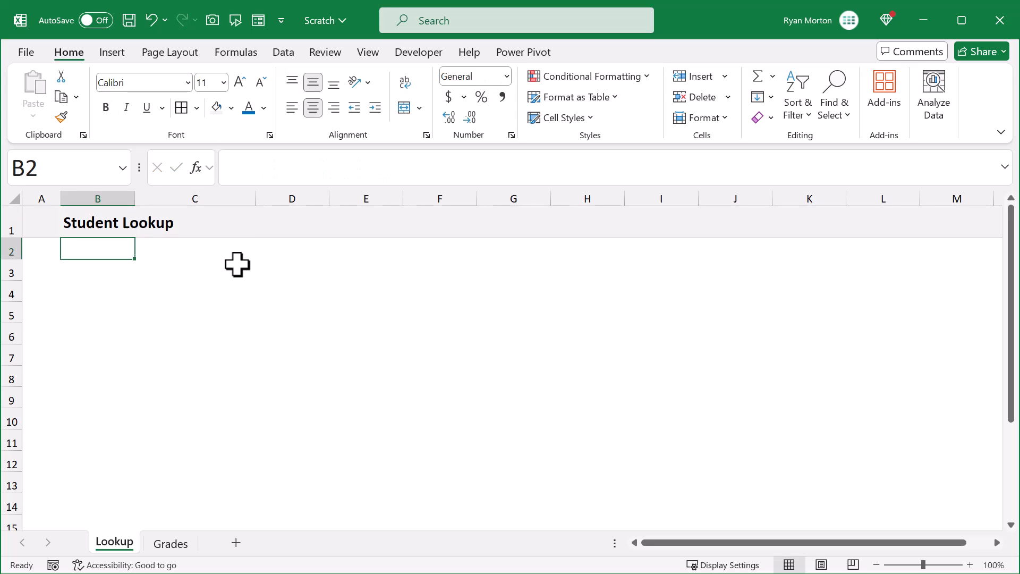
Apply all borders to the cell ranges B3:C3 and B5:C11 on the Lookup sheet.
left_click_drag(99, 272, 157, 268)
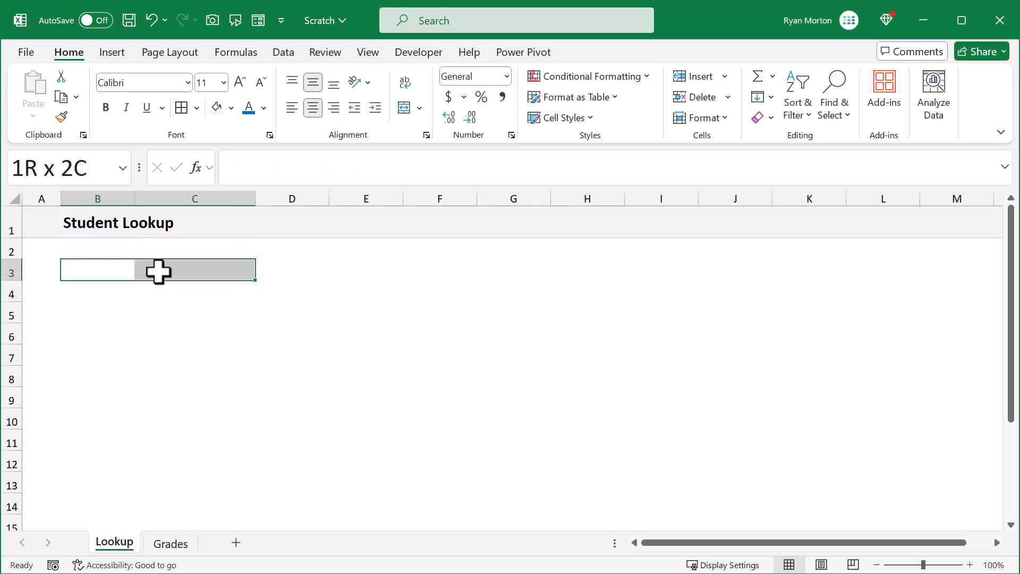
left_click(186, 107)
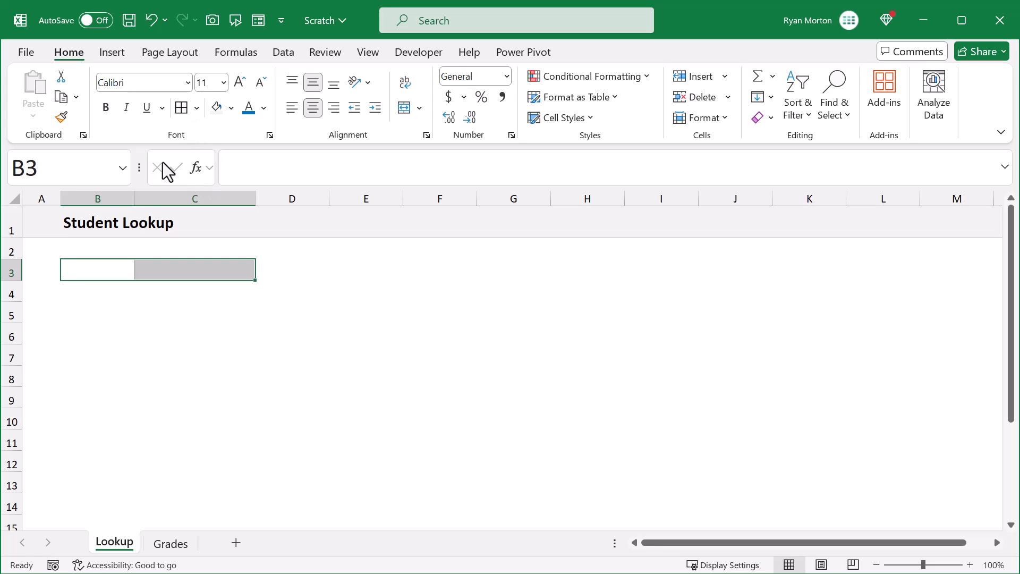
left_click(106, 312)
left_click_drag(133, 317, 143, 441)
left_click(182, 107)
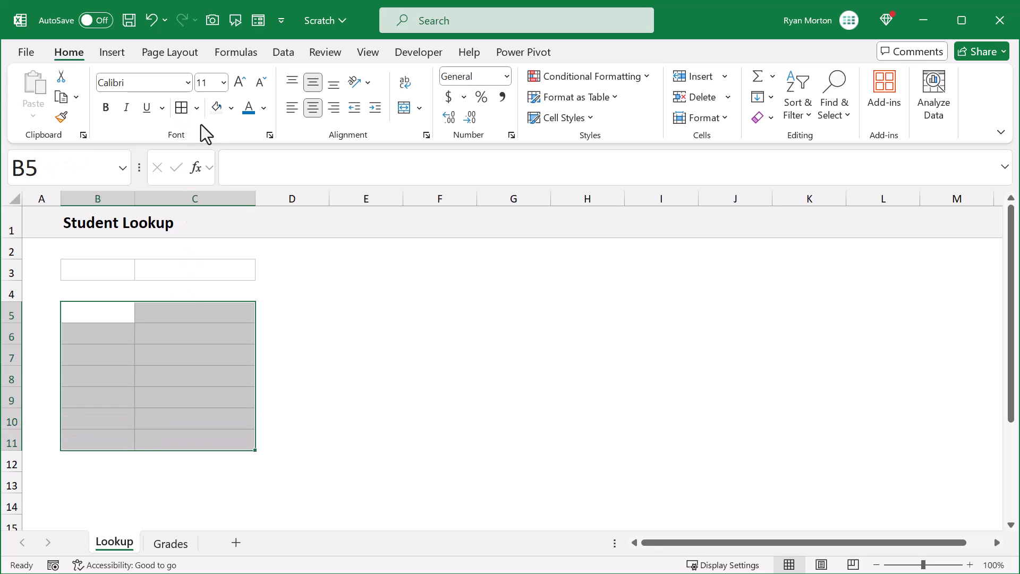
Shade B5:C11 light gray and merge B5:C6 into a centered, bold 16-point heading reading "Final Grade".
left_click(218, 109)
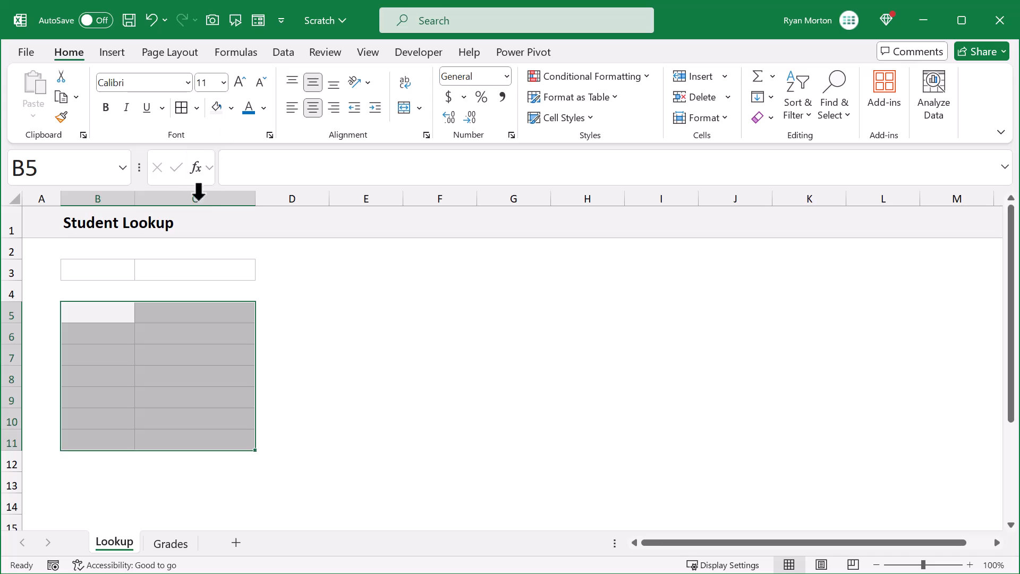
left_click_drag(122, 310, 175, 331)
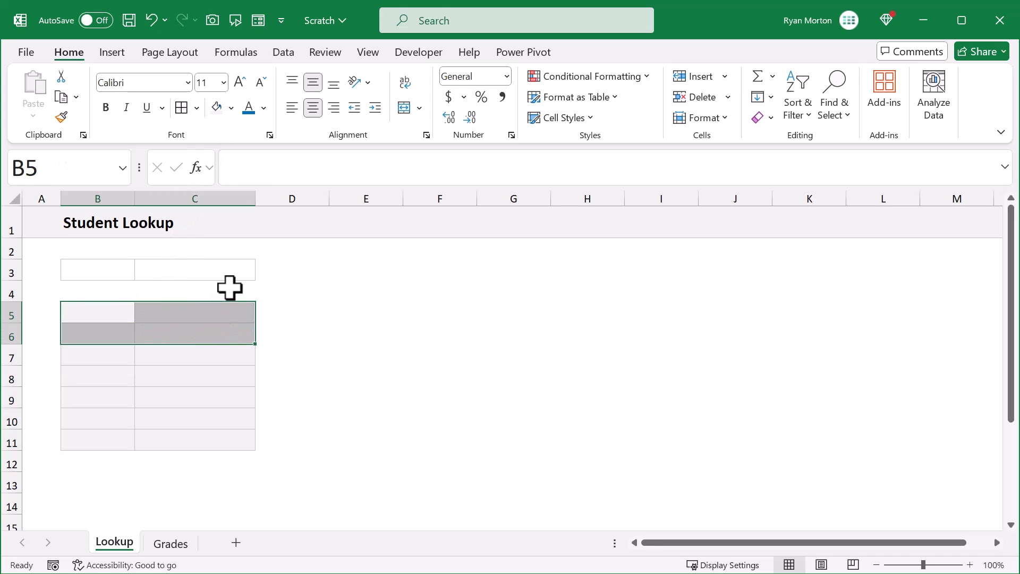
left_click(406, 113)
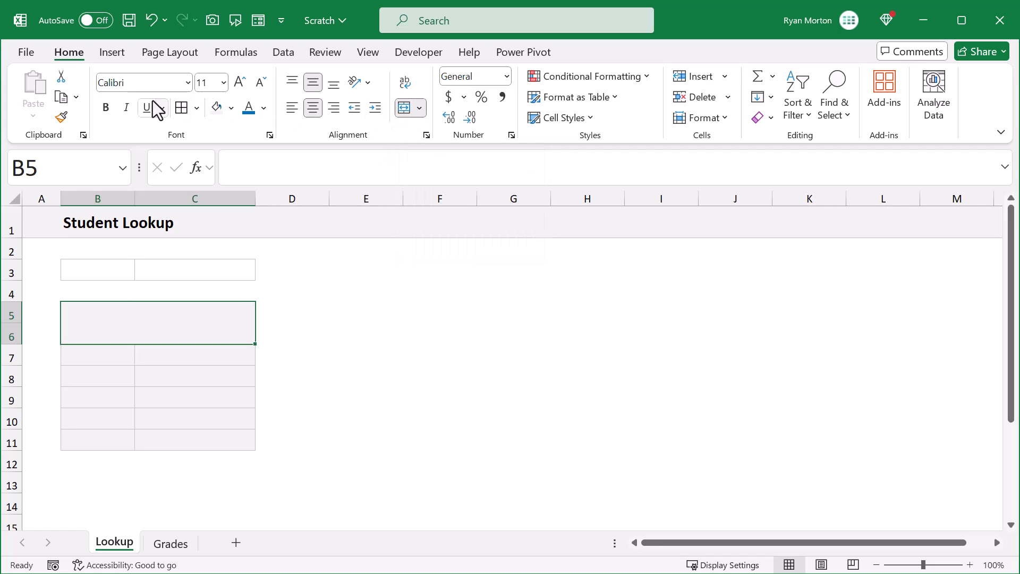
left_click(107, 108)
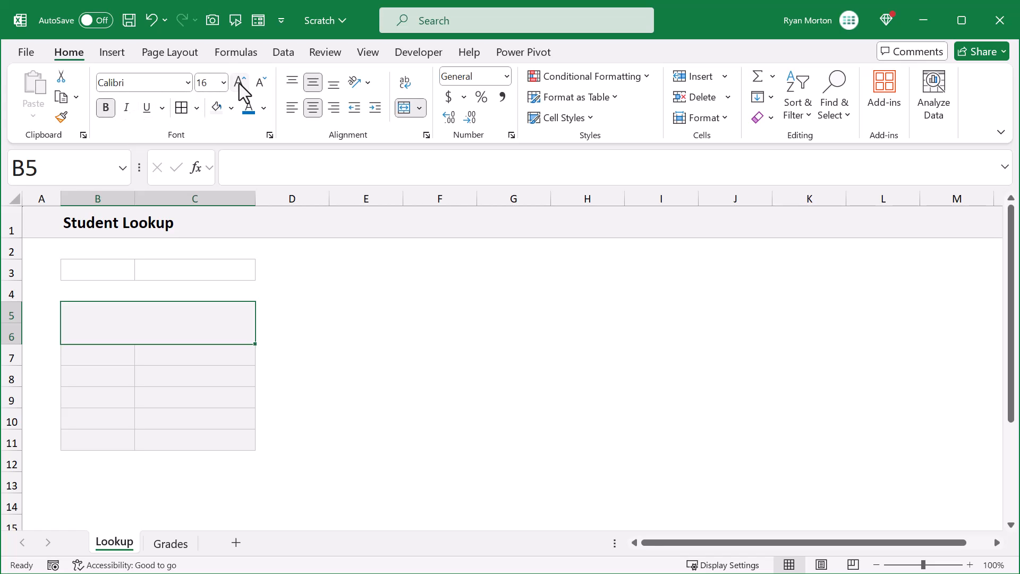
type("Final Grade")
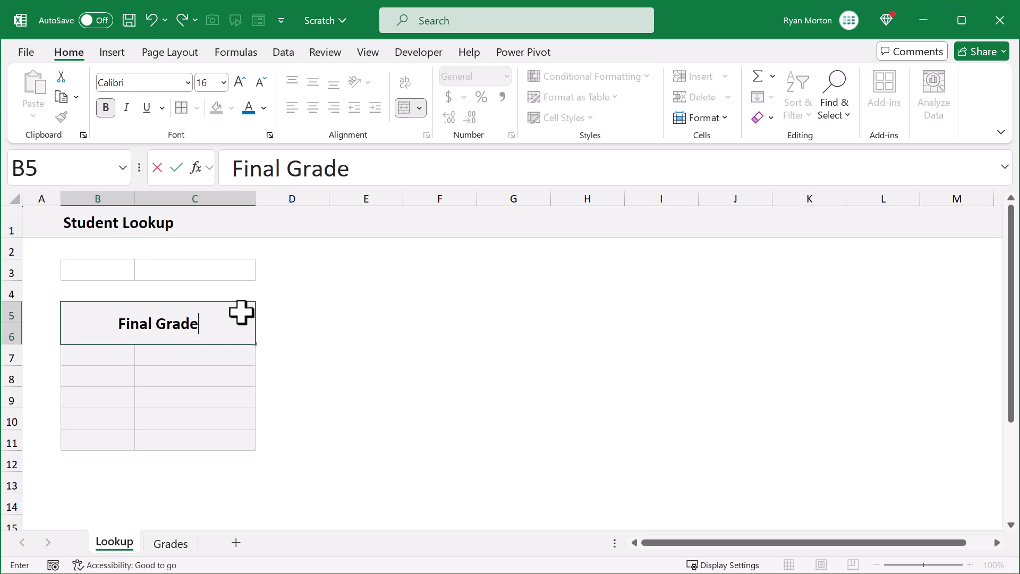
key("Return")
Merge and center B7:C11 on the Lookup sheet and format it bold, 36-point, with the Percentage number format.
left_click_drag(116, 353, 157, 441)
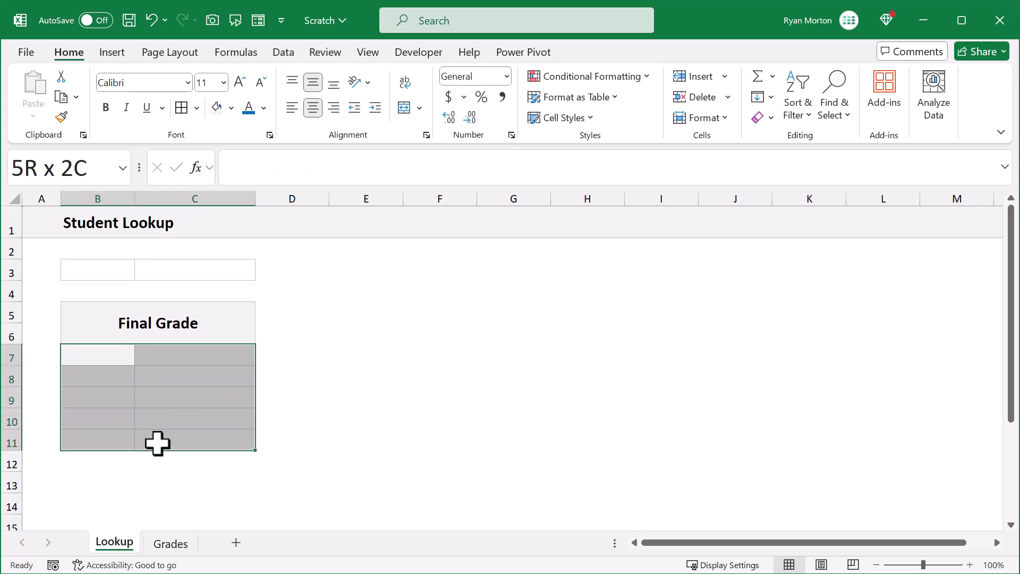
left_click(402, 108)
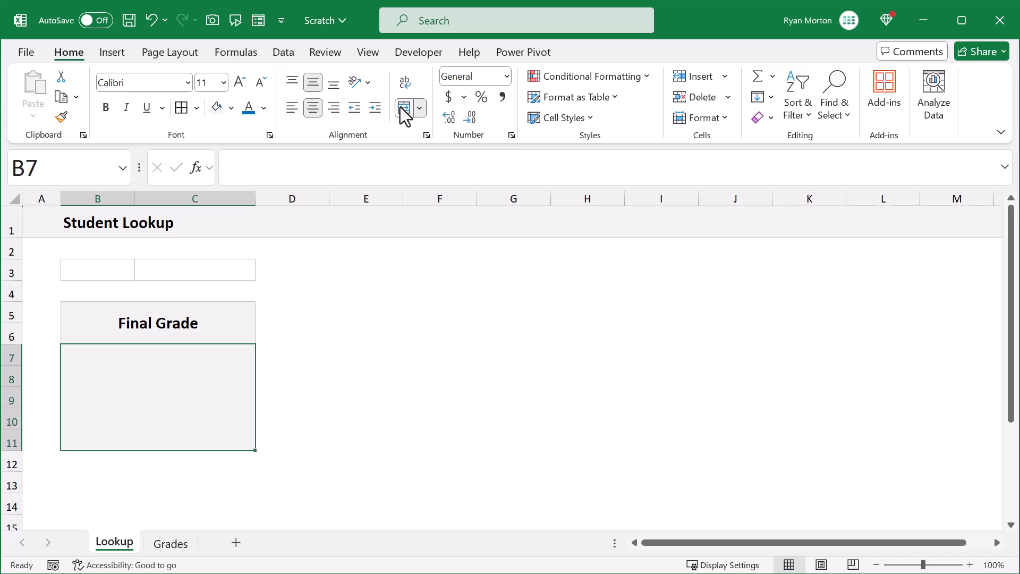
left_click(105, 107)
left_click(223, 82)
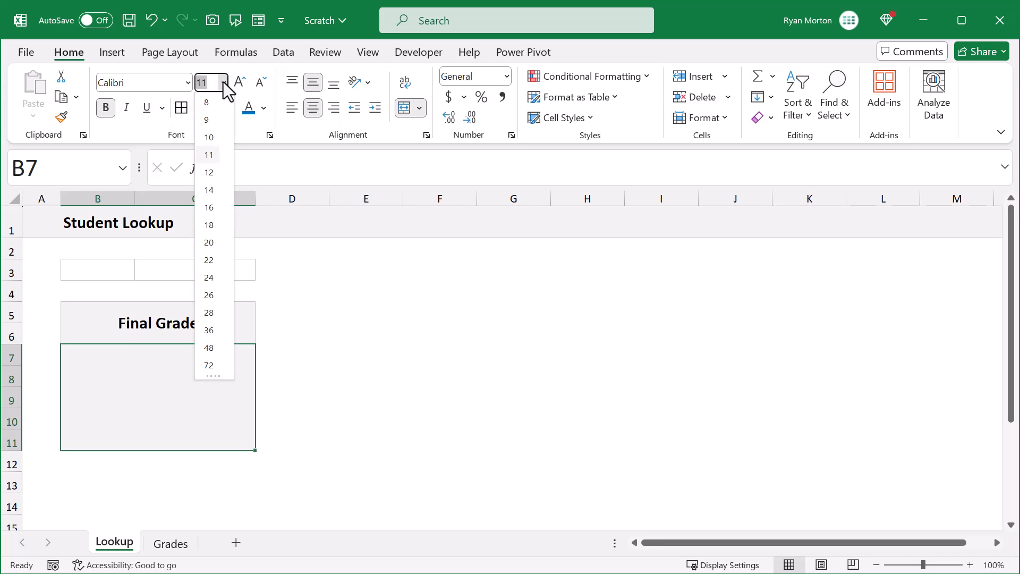
left_click(208, 331)
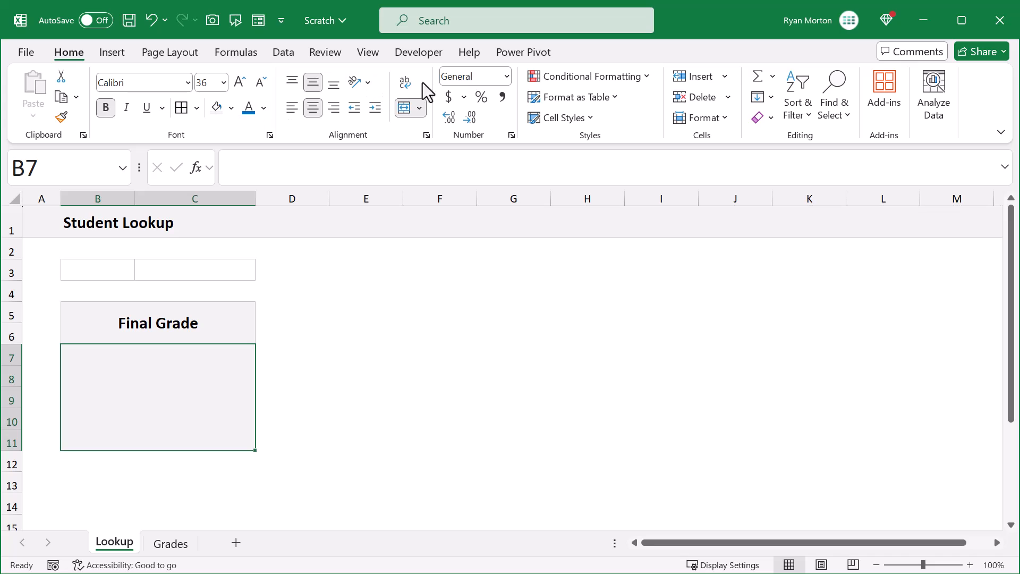
left_click(483, 108)
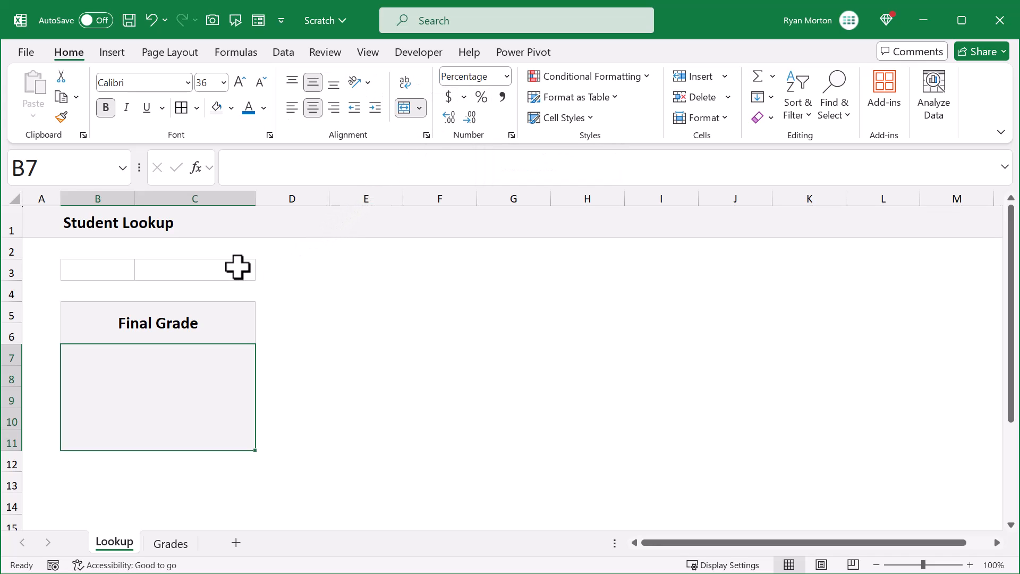
Enter the label "Student" in cell B3 with bold text and light gray fill.
left_click(114, 270)
left_click(106, 108)
left_click(217, 108)
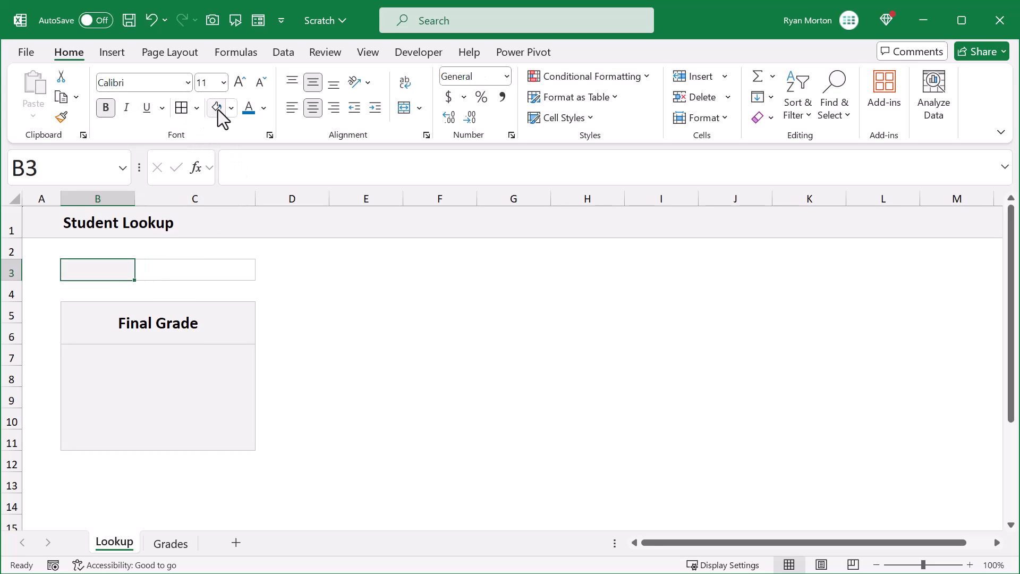
key("F2")
type("Student")
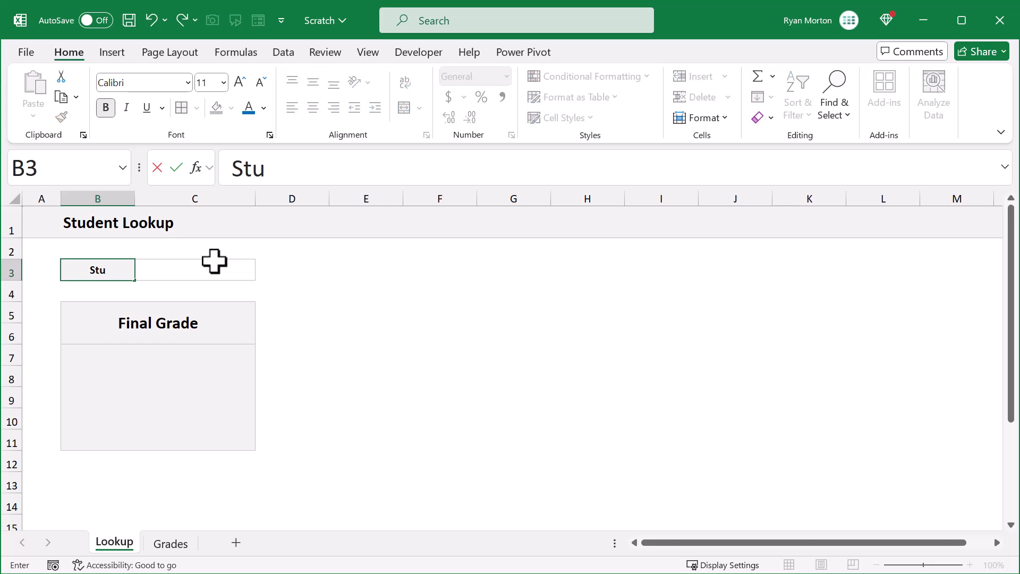
key("Return")
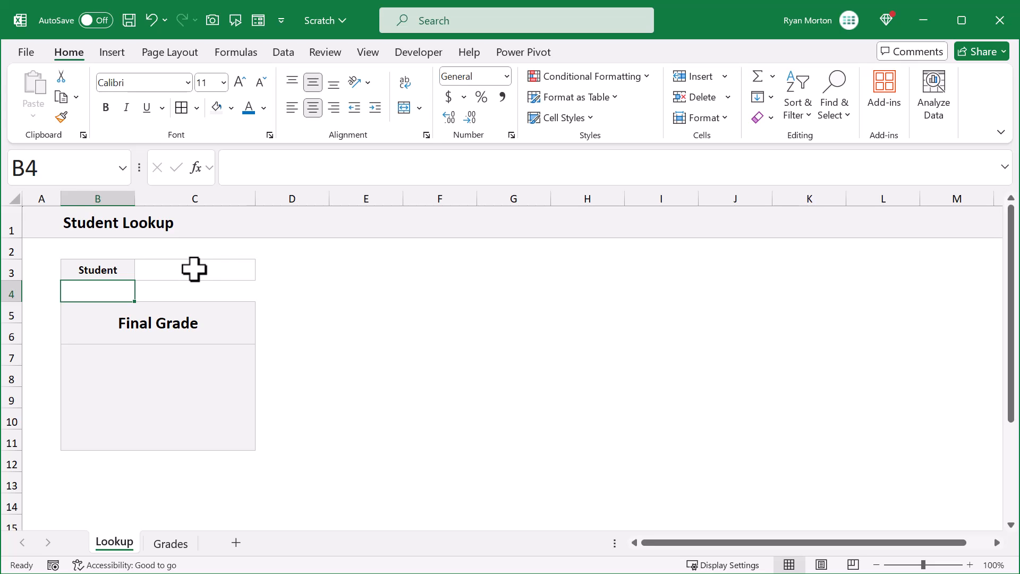
Add a List data validation to cell C3 with the student names in =Grades!$B$5:$B$14 as its source.
left_click(195, 270)
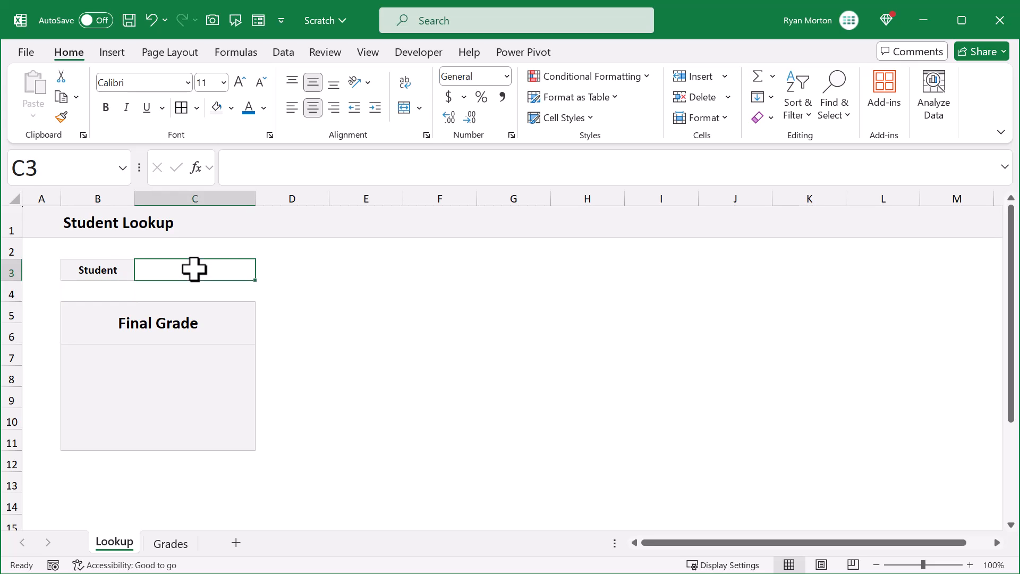
left_click(285, 53)
left_click(672, 118)
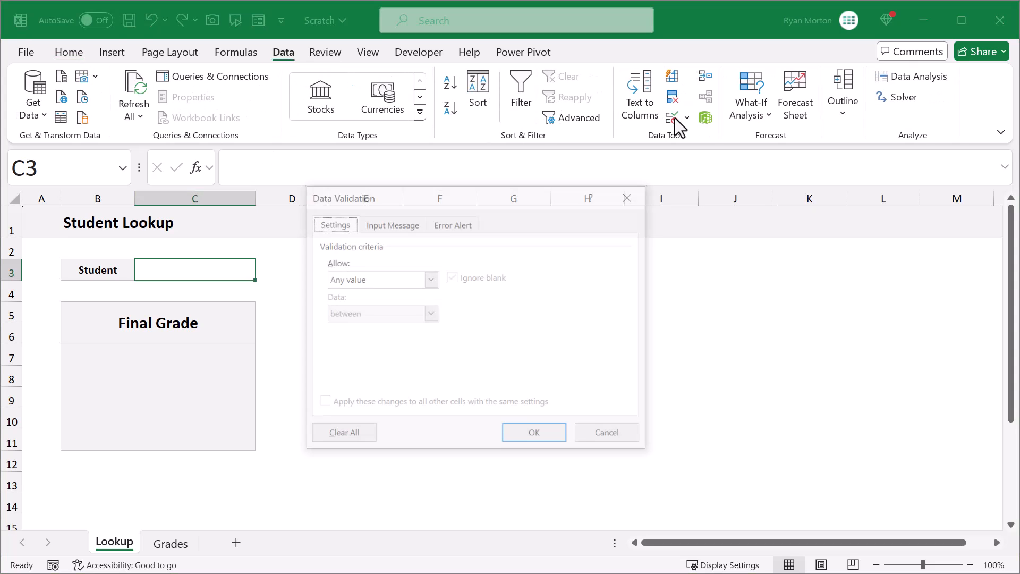
left_click(397, 275)
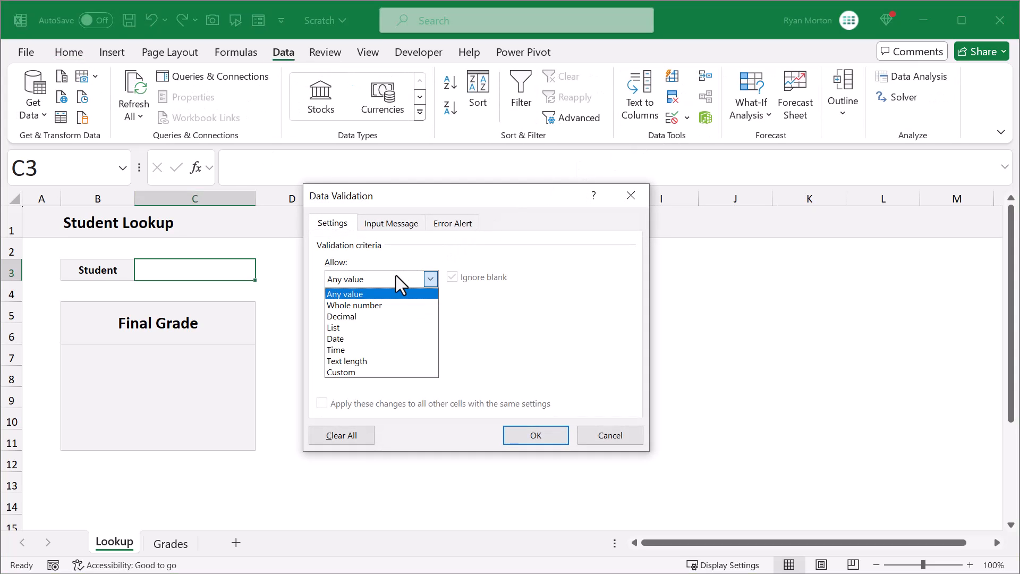
left_click(368, 330)
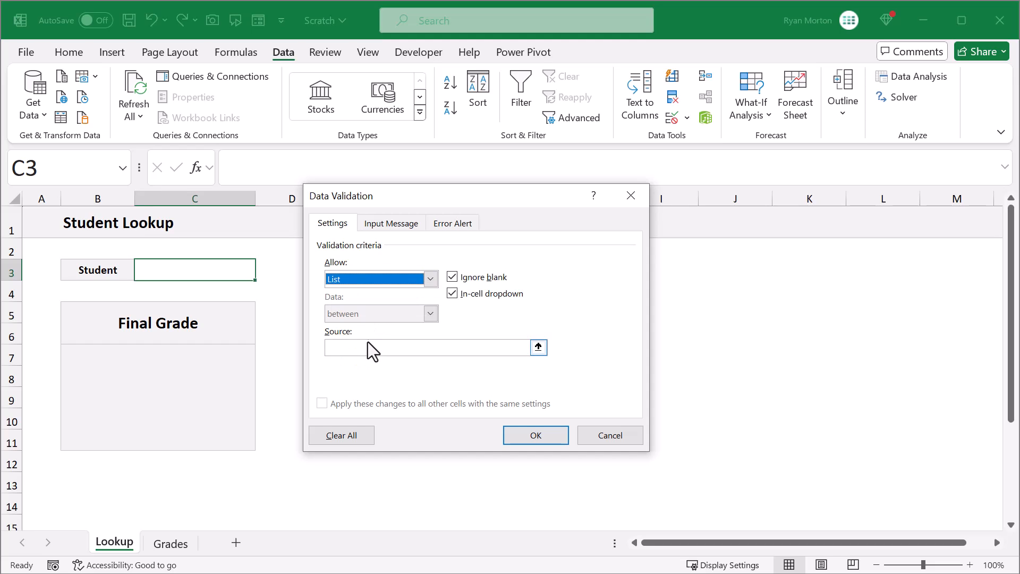
left_click(361, 348)
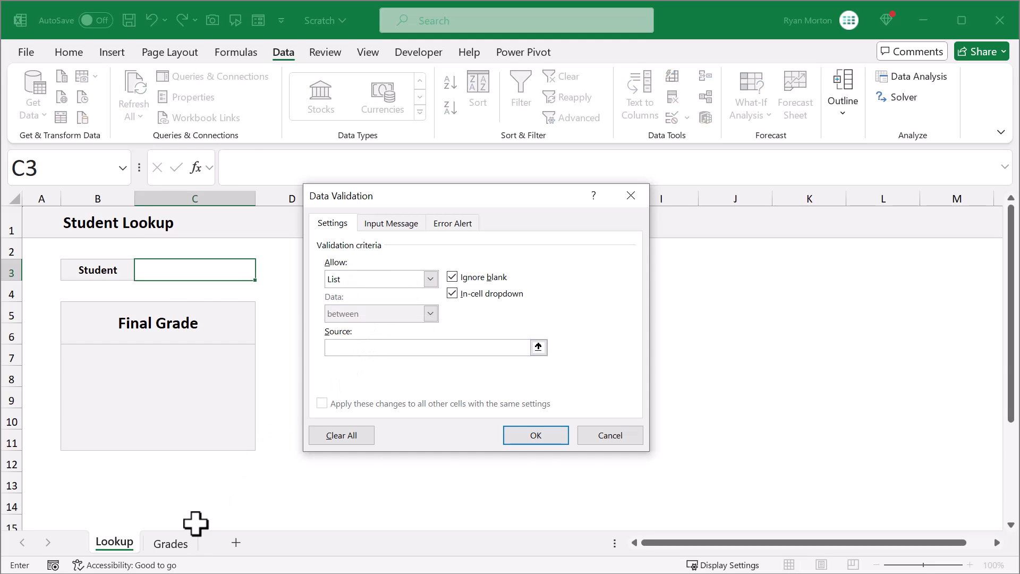
left_click(175, 542)
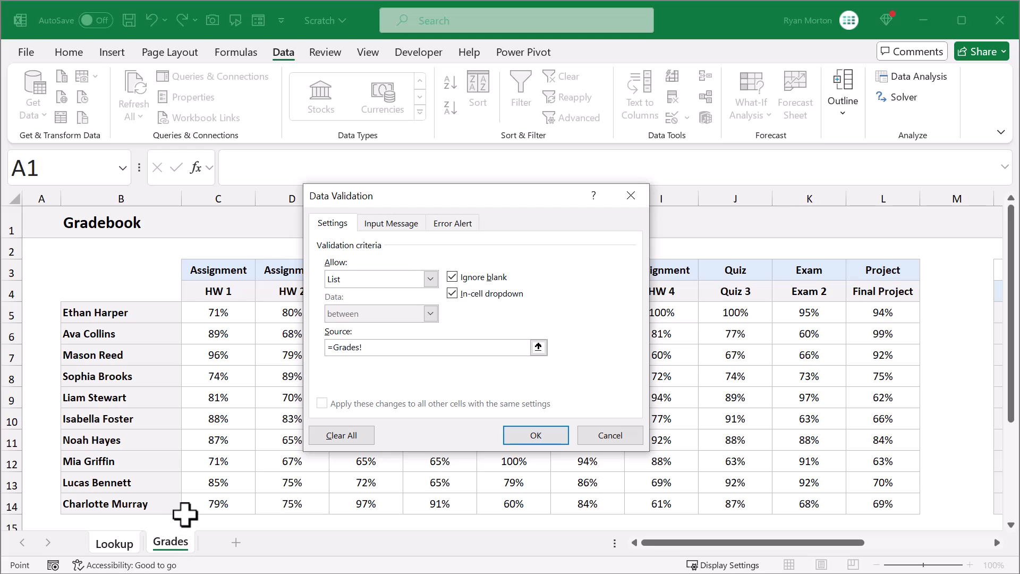
left_click_drag(149, 313, 140, 504)
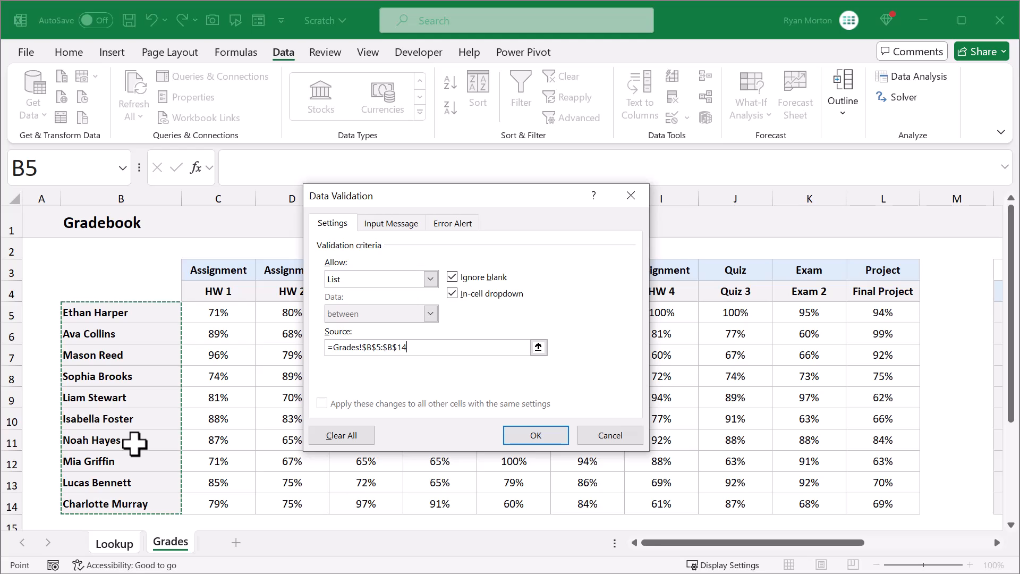
left_click(518, 434)
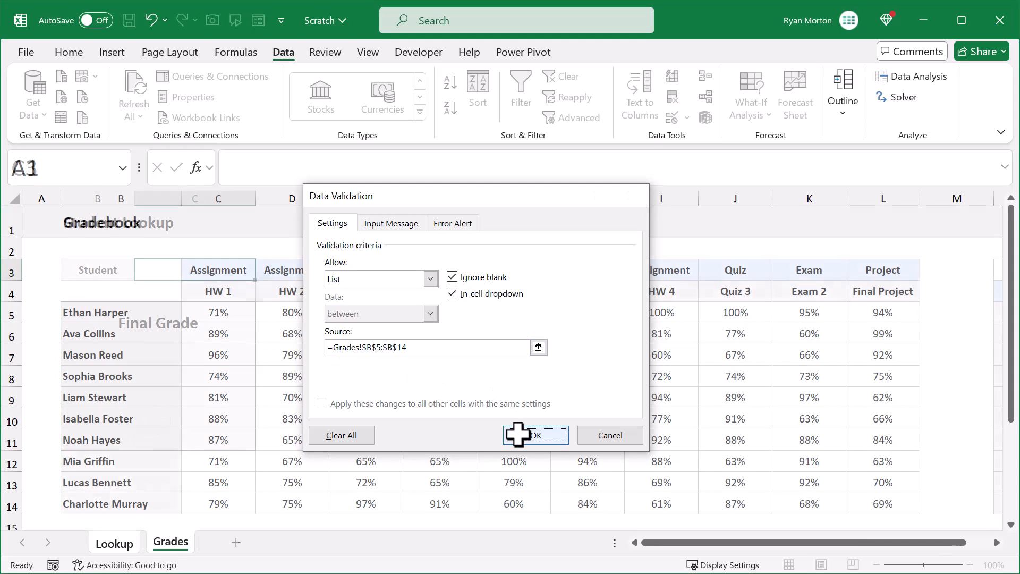
Choose the fourth student from the validation list in cell C3.
left_click(263, 273)
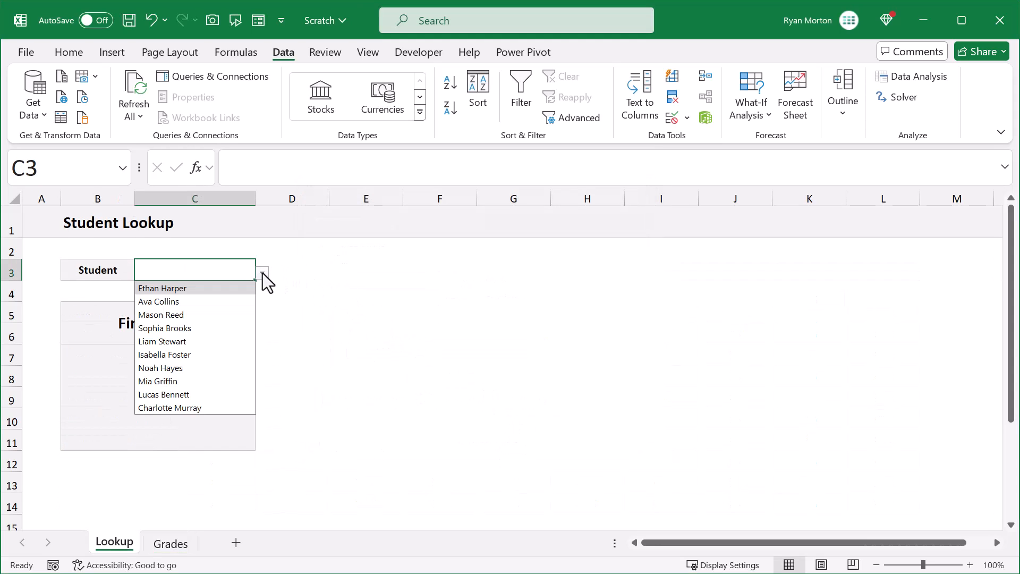
left_click(214, 326)
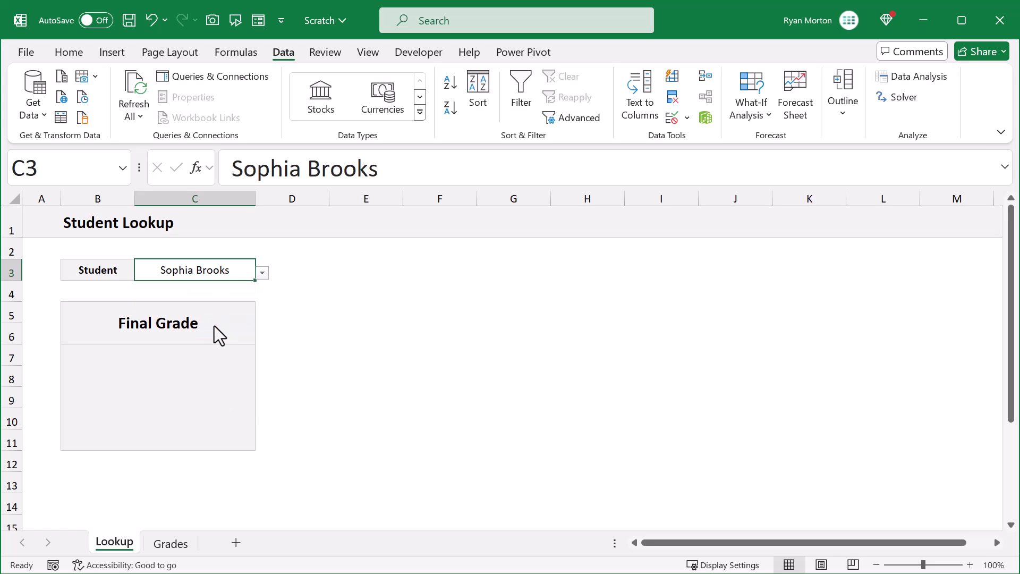
left_click(362, 269)
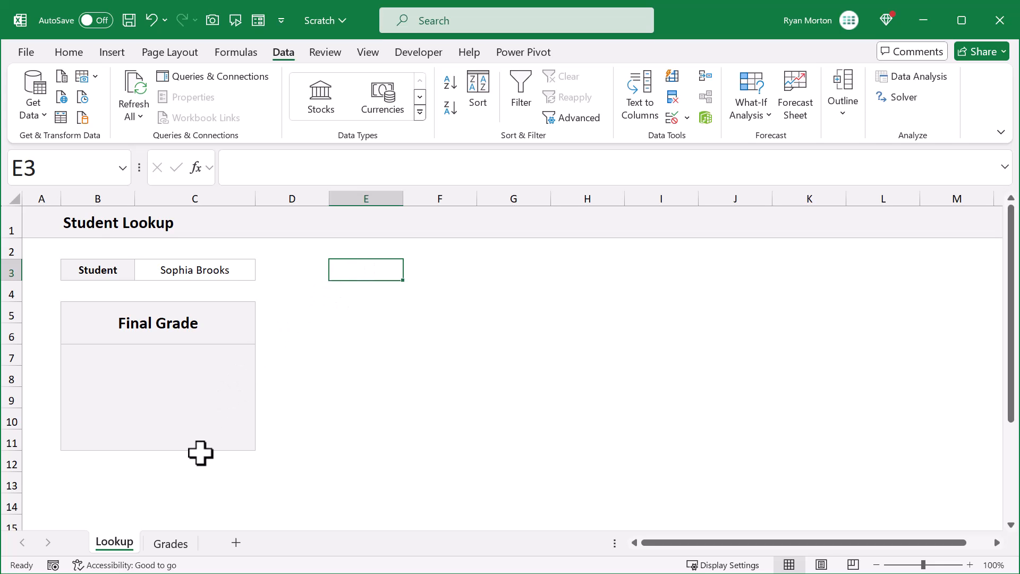
Copy the last student row, B14:S14, on the Grades sheet and paste it with its formatting at B17.
left_click(178, 547)
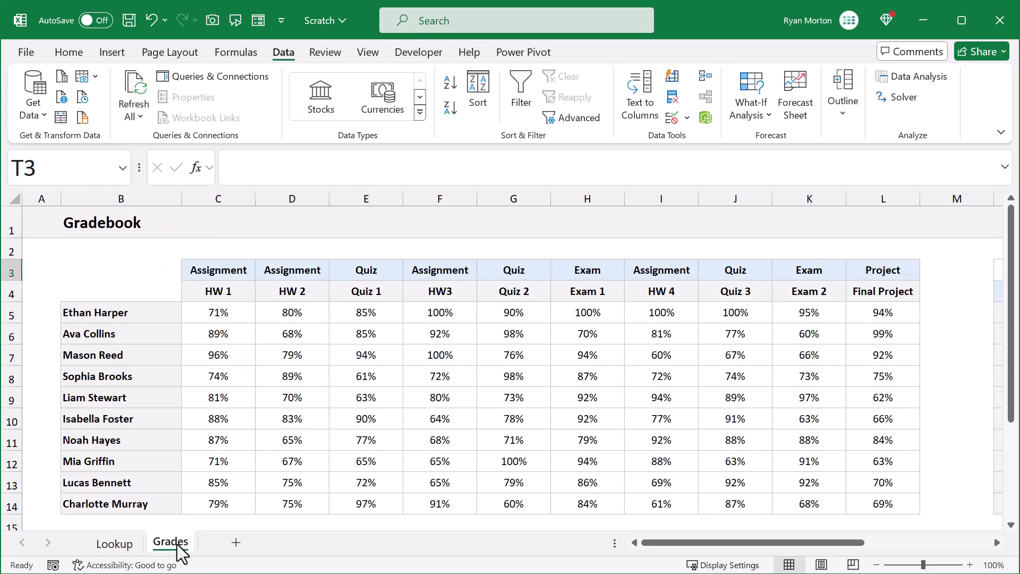
scroll(202, 433, "down", 1)
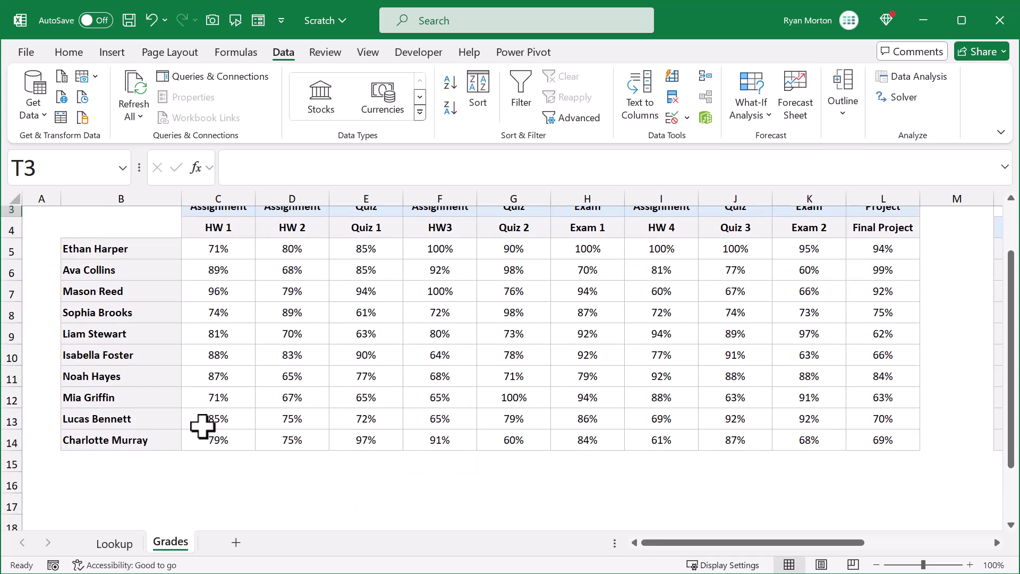
left_click_drag(131, 440, 871, 441)
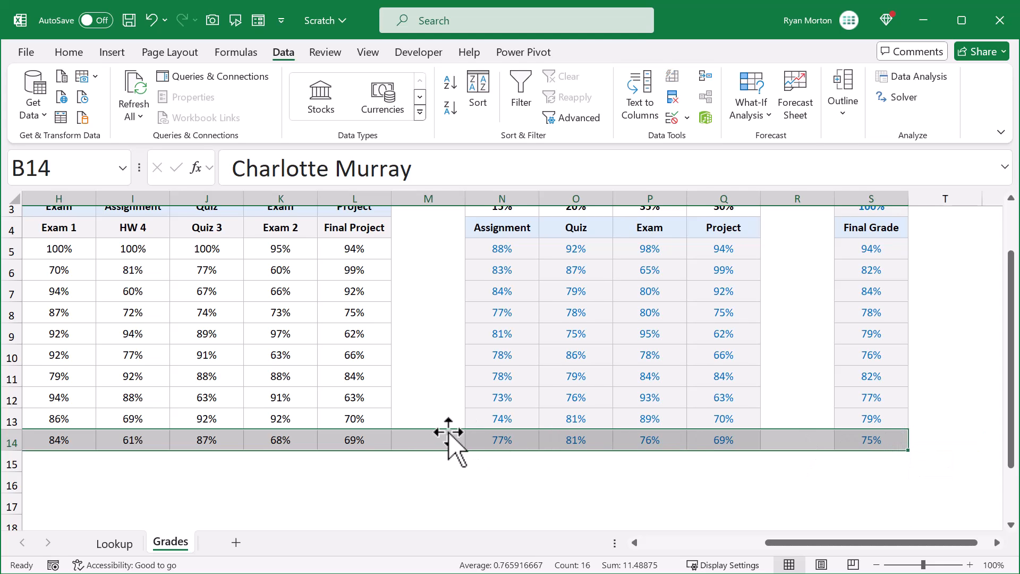
right_click(415, 440)
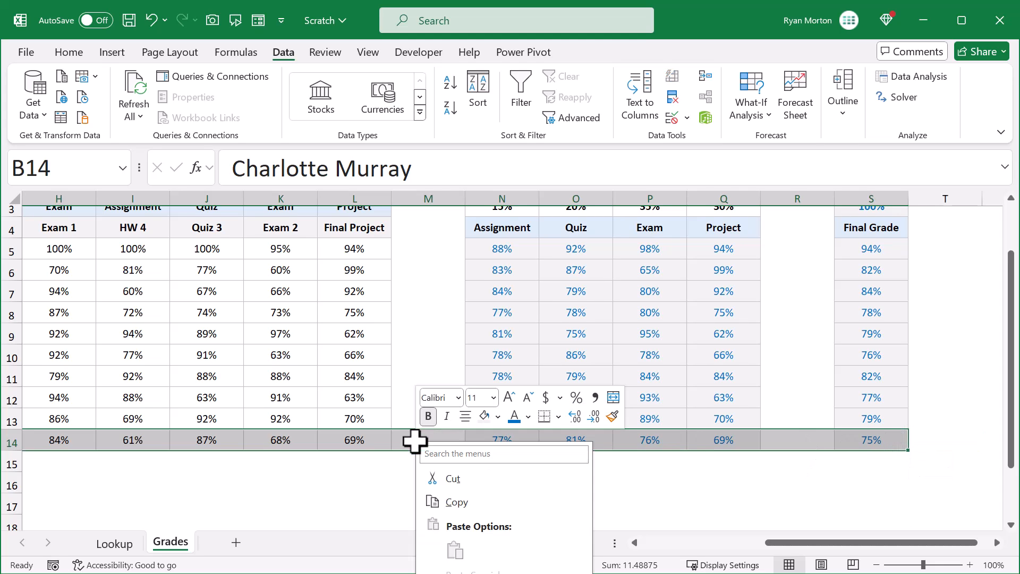
left_click(467, 503)
scroll(466, 502, "left", 3)
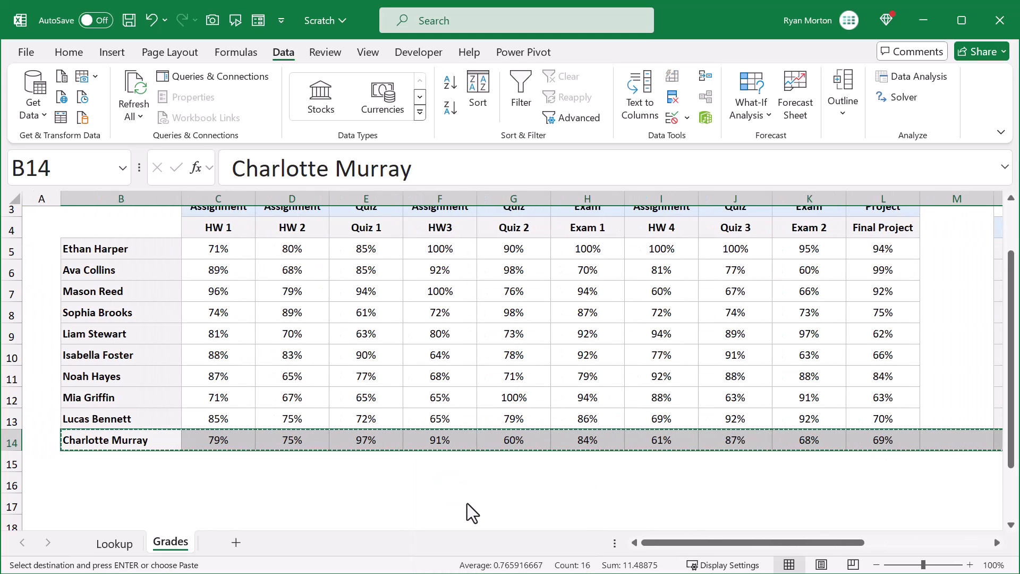
left_click(121, 505)
scroll(137, 416, "down", 2)
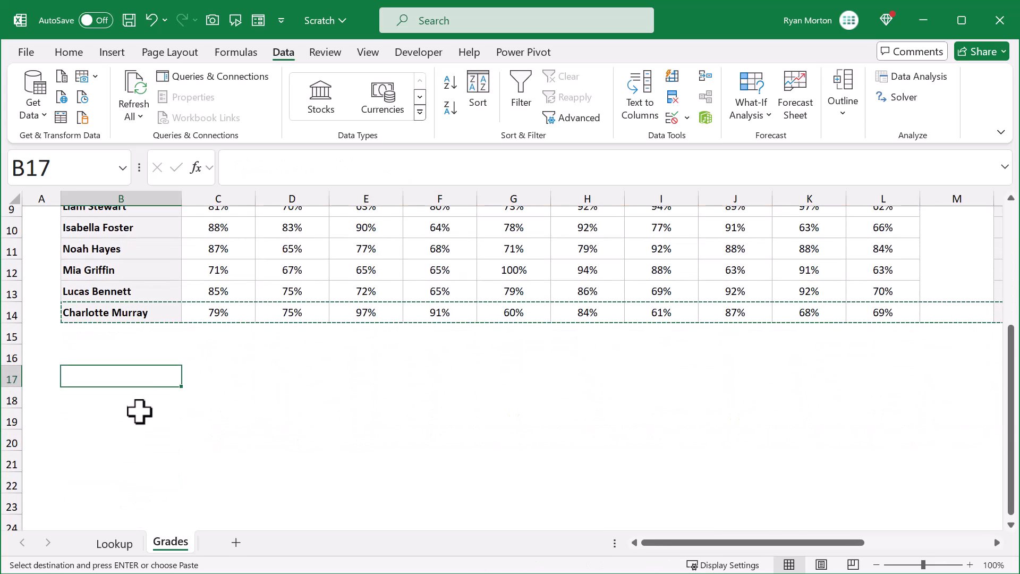
right_click(124, 378)
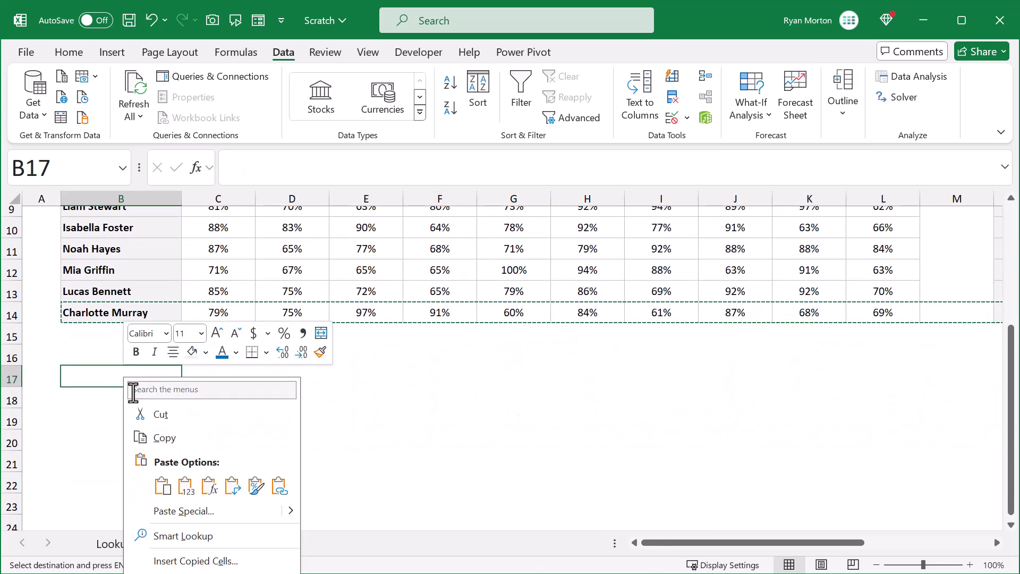
left_click(165, 485)
left_click(175, 425)
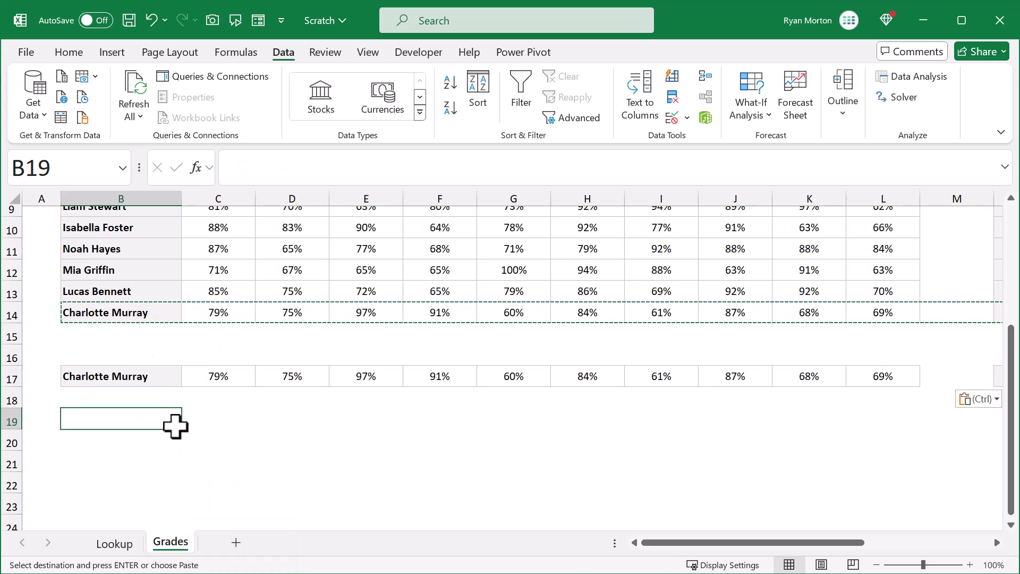
Clear the scores in C17:L17 of the pasted row on the Grades sheet and select C17.
left_click_drag(207, 385, 869, 379)
key("Delete")
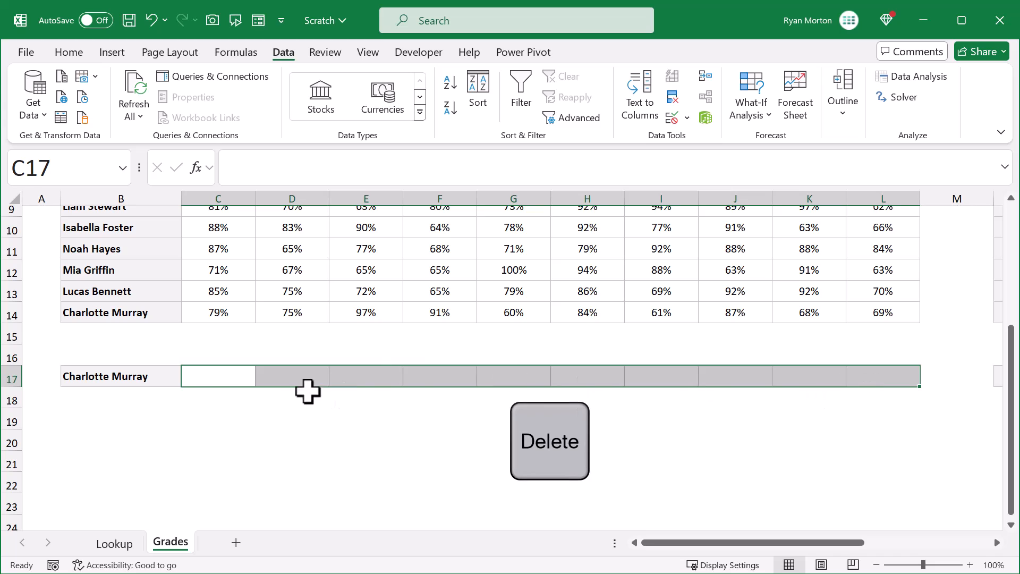
left_click(231, 377)
left_click_drag(230, 377, 856, 375)
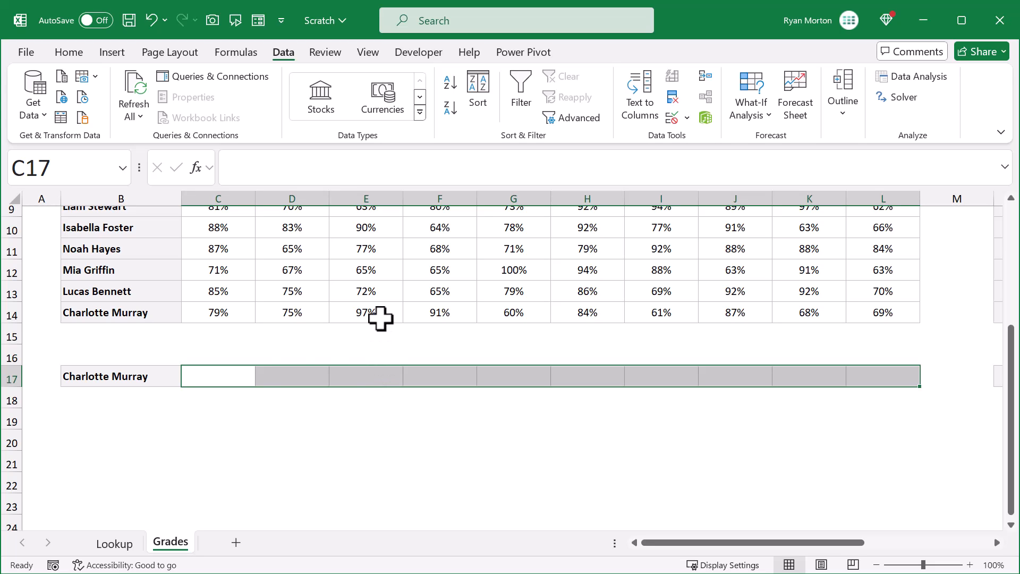
left_click(234, 374)
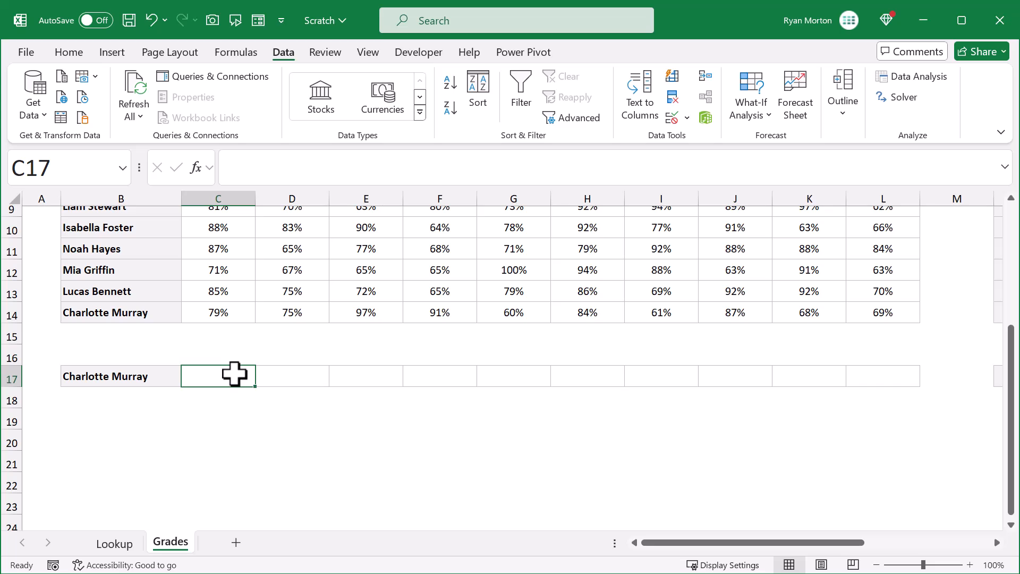
Link cell B17 on the Grades sheet to the chosen student with the formula =Lookup!C3.
left_click(155, 375)
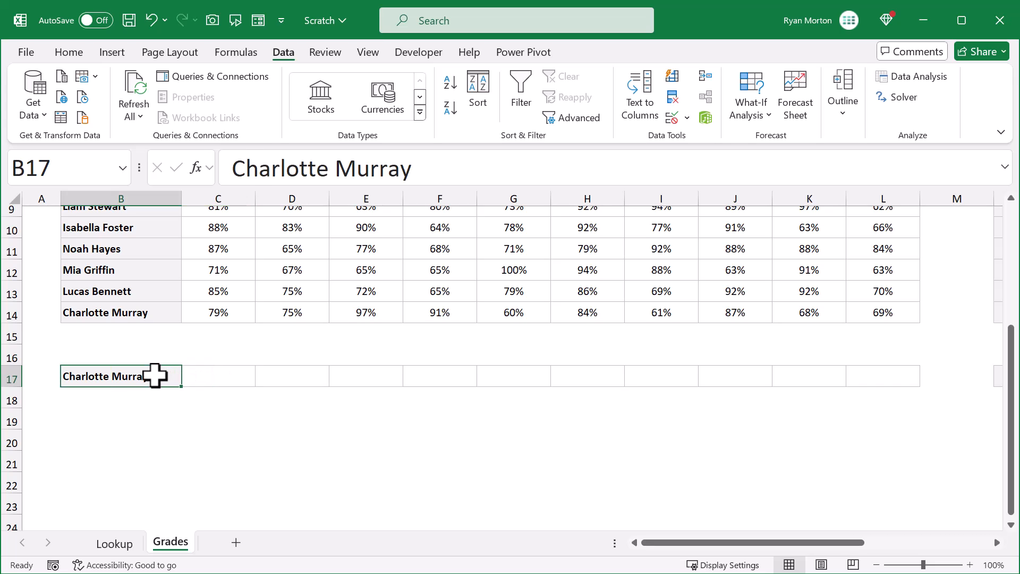
type("=")
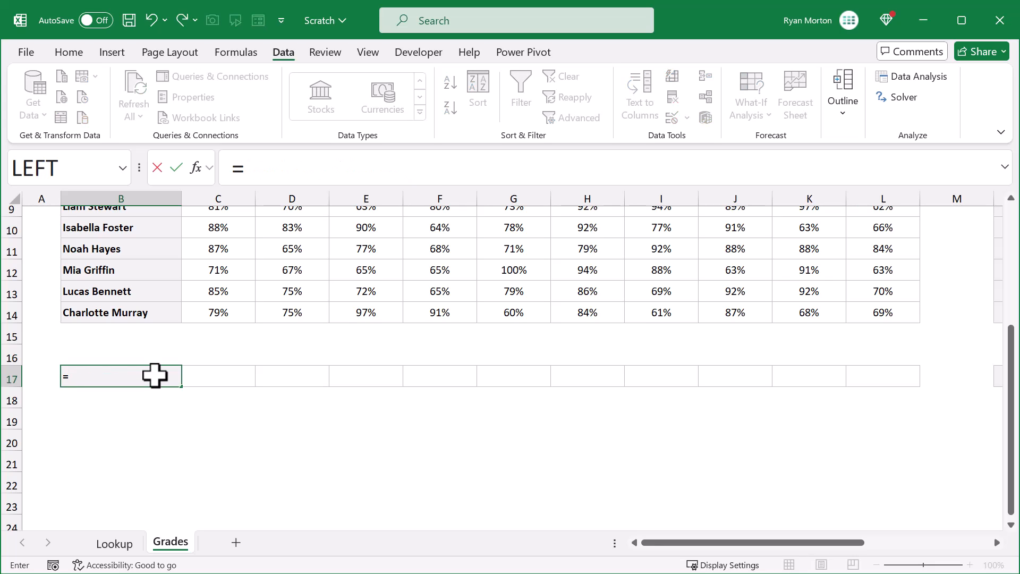
left_click(120, 547)
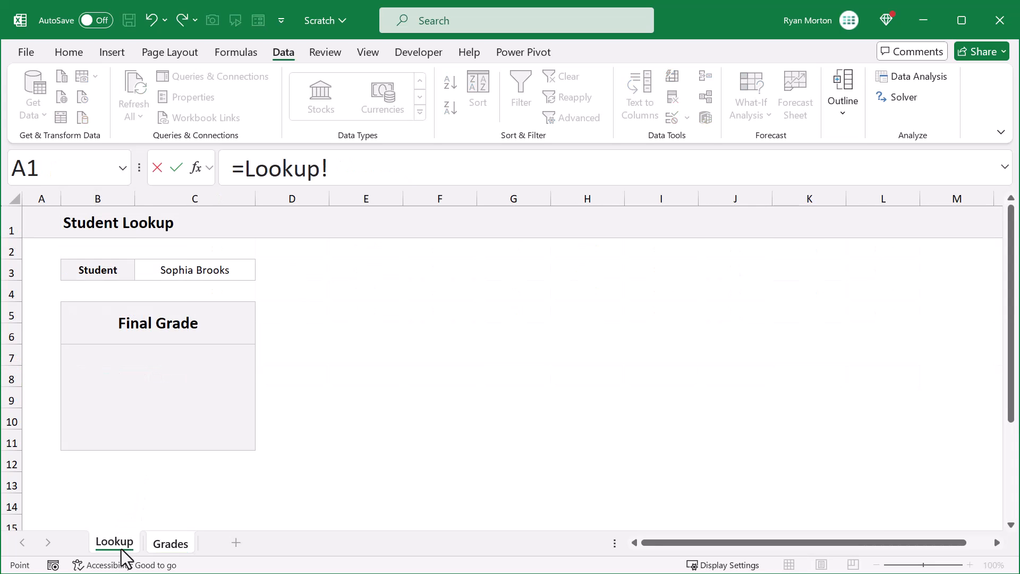
left_click(228, 272)
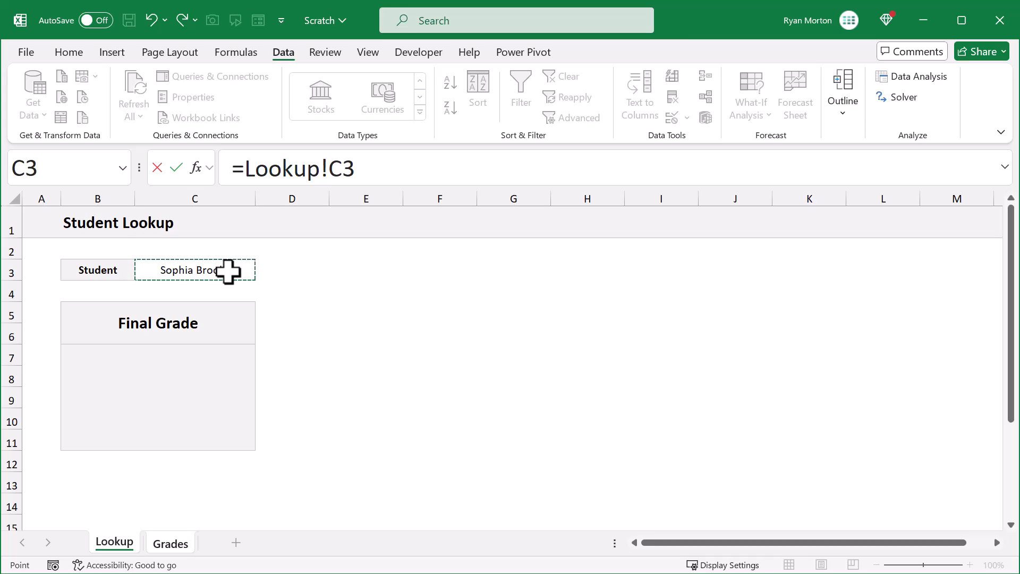
key("Return")
left_click(170, 372)
Expand the formula bar and start a formula in C17 of the Grades sheet with =IF(INDEX(C5:C14, as its beginning.
left_click(221, 380)
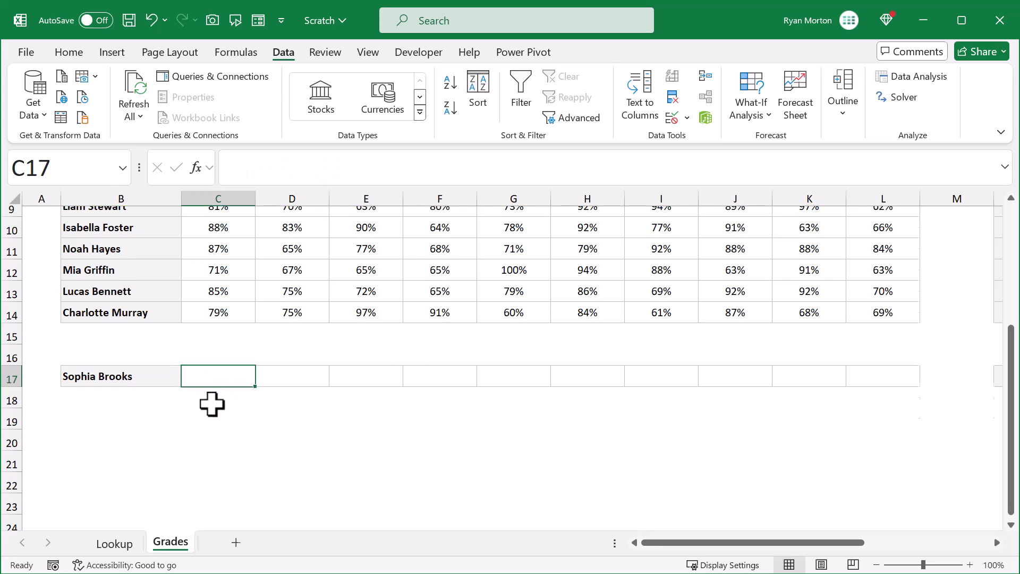
scroll(212, 401, "up", 1)
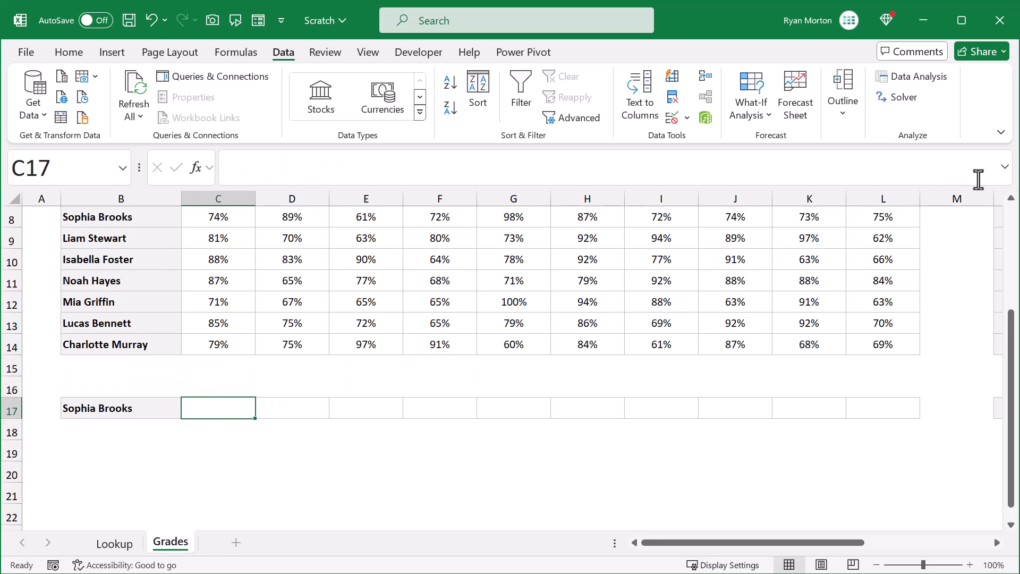
left_click(1010, 168)
left_click(830, 176)
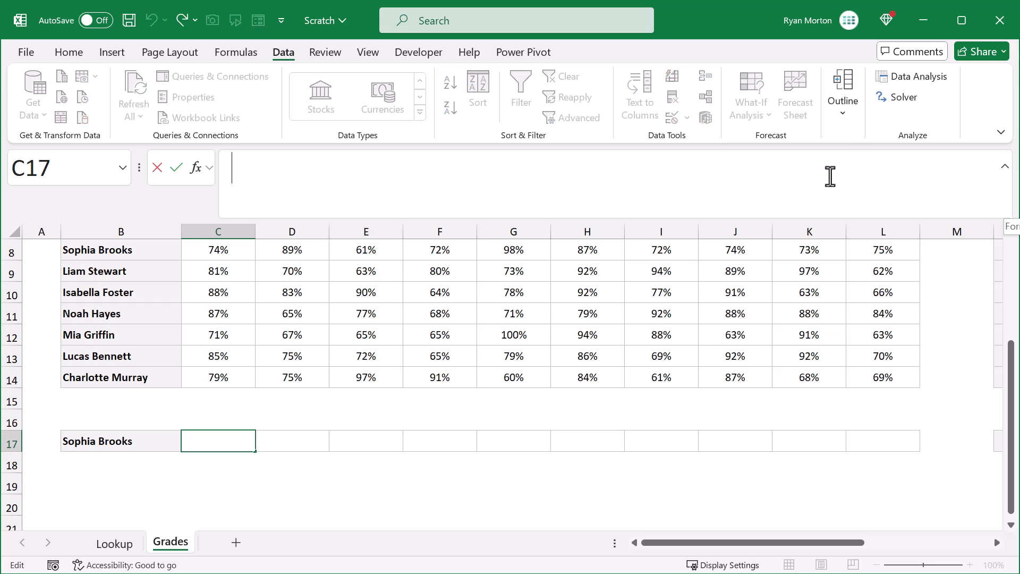
type("=if")
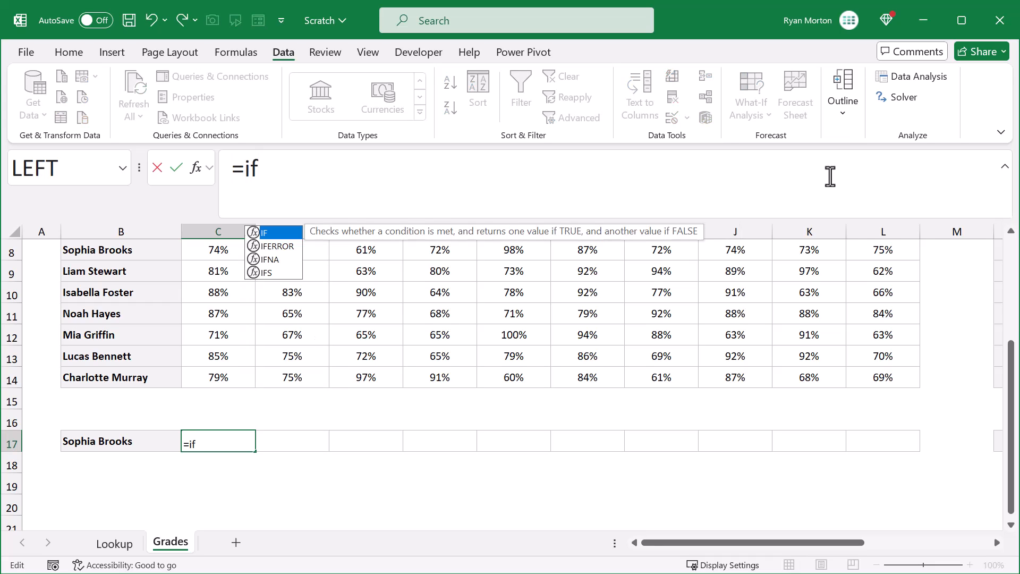
key("Tab")
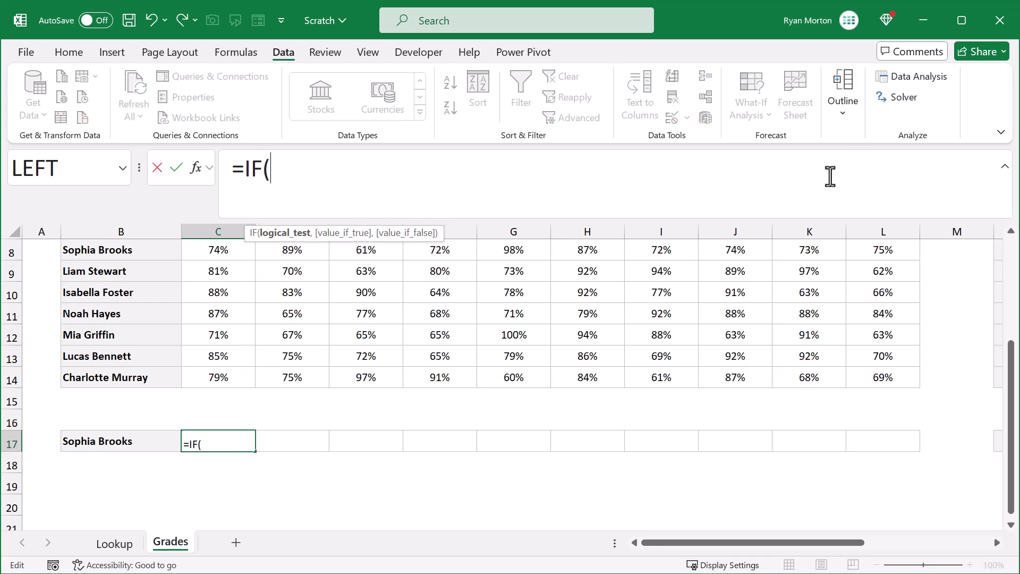
type("inde")
key("Tab")
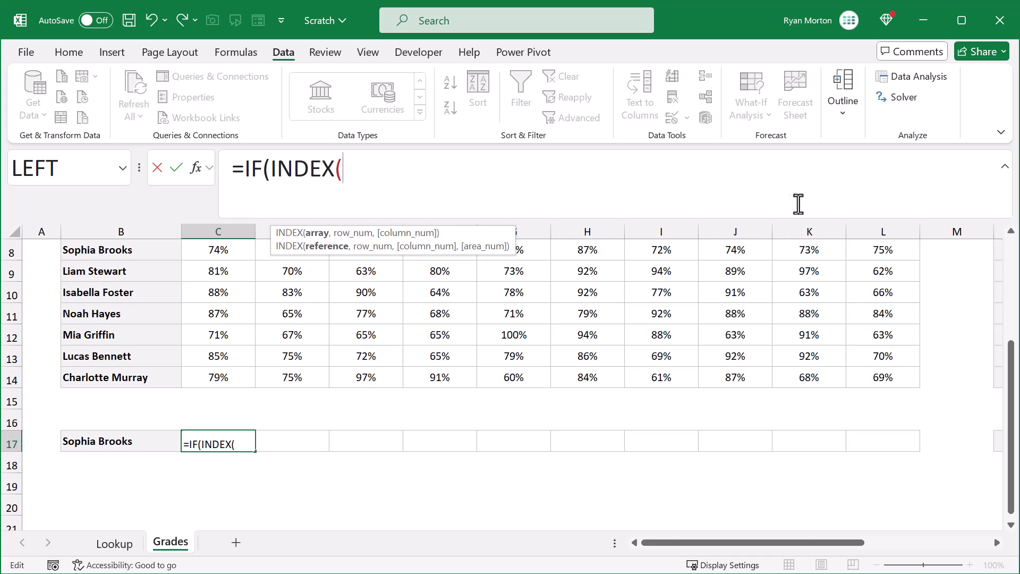
left_click_drag(242, 373, 228, 314)
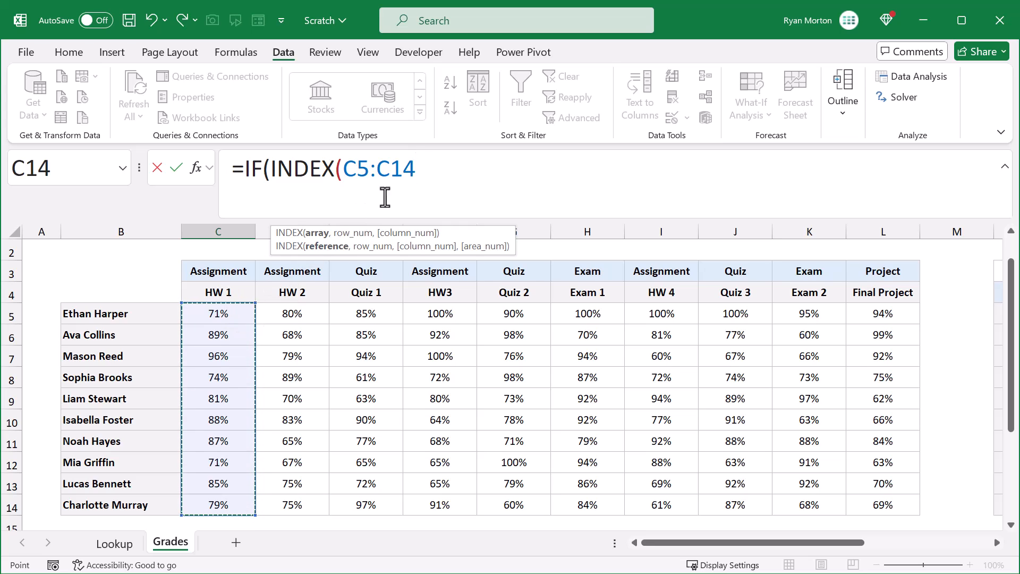
left_click(433, 168)
type(",")
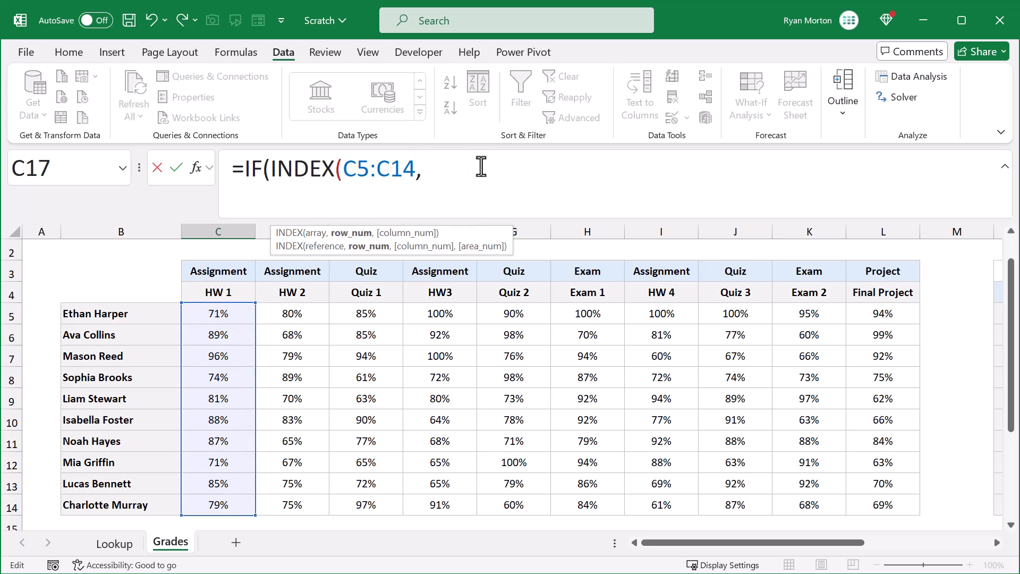
Add MATCH( as the row number in the C17 formula, with the absolute reference $B$17 as its lookup value.
type("math")
key("BackSpace")
key("Tab")
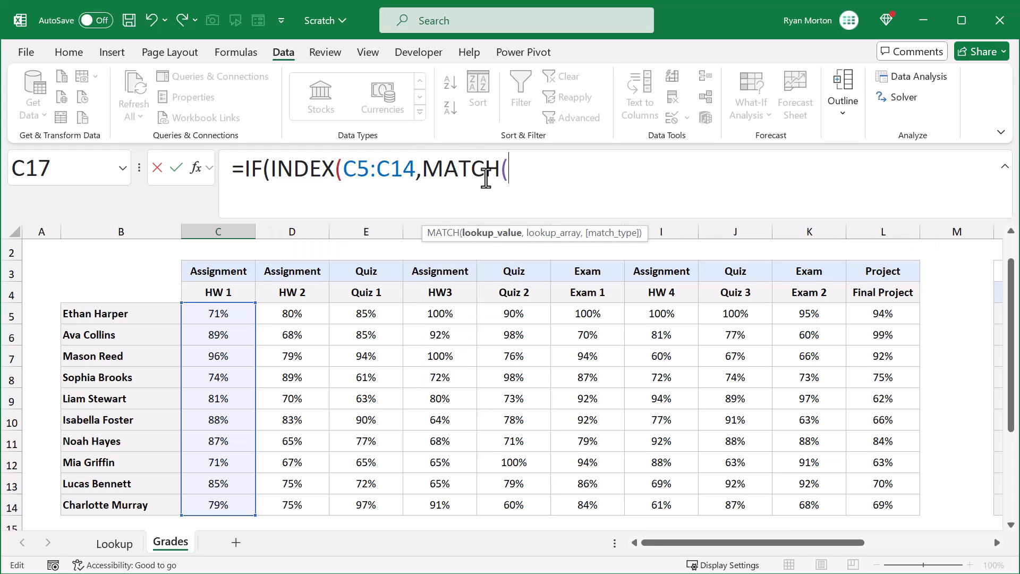
type("B17")
type("$")
left_click(537, 173)
type("$17,")
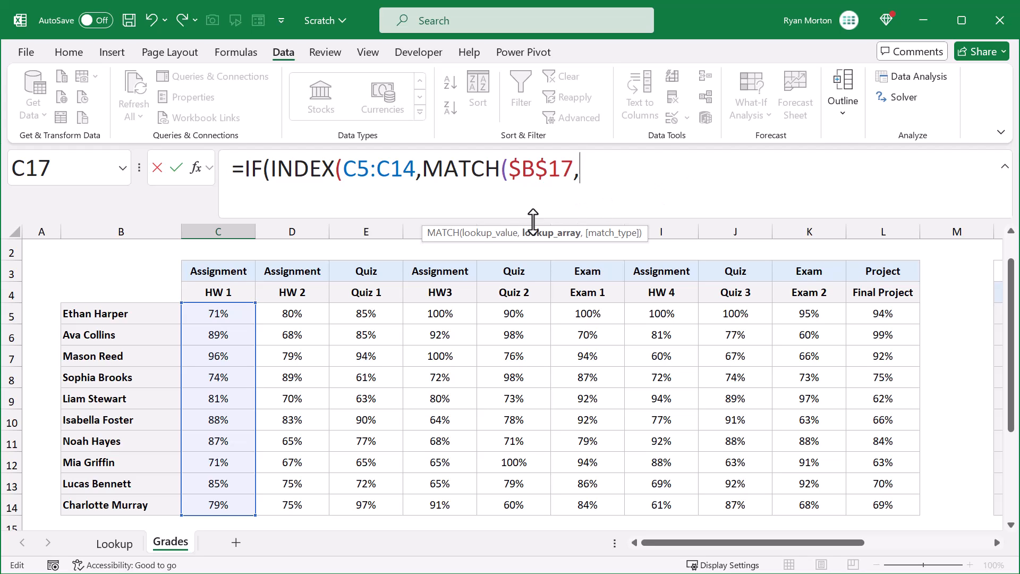
Give MATCH the absolute lookup array $B$5:$B$14 with match type 0, close both functions and begin the ="" comparison.
left_click_drag(133, 314, 136, 505)
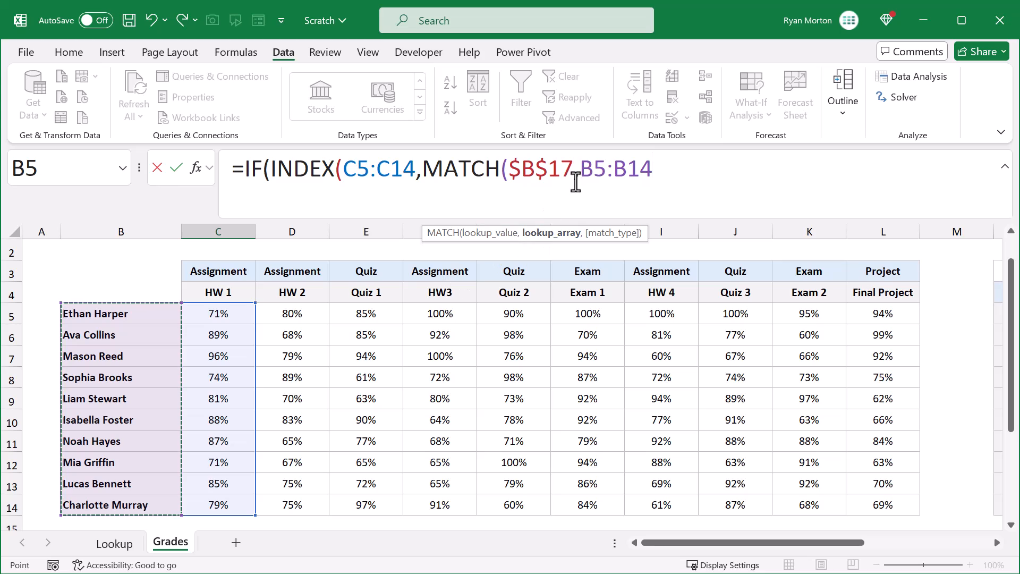
left_click(589, 172)
type("$")
key("Right")
type("$B$")
key("Right")
type("$")
key("Right")
key("Right")
type(",")
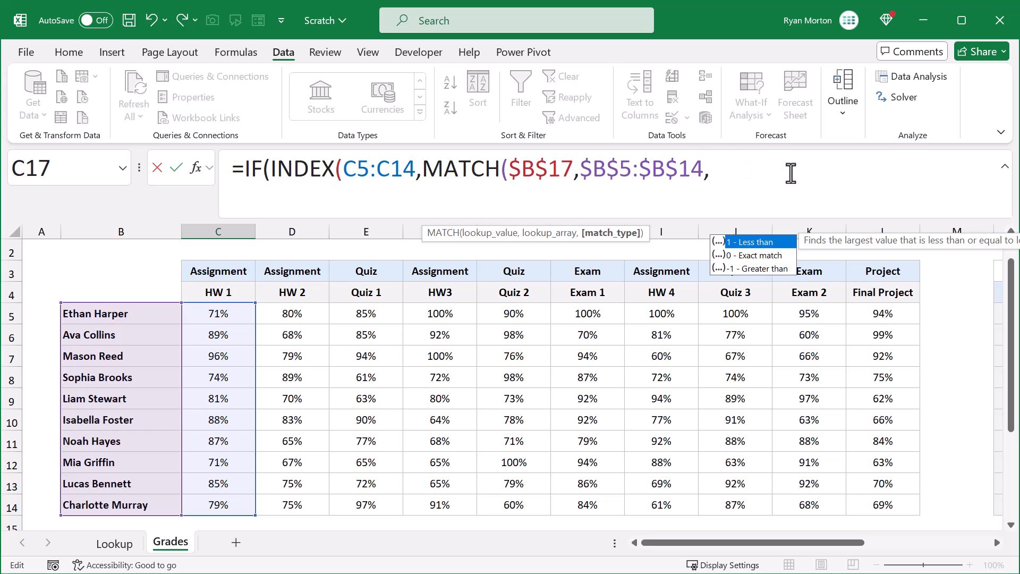
type("0))=\"")
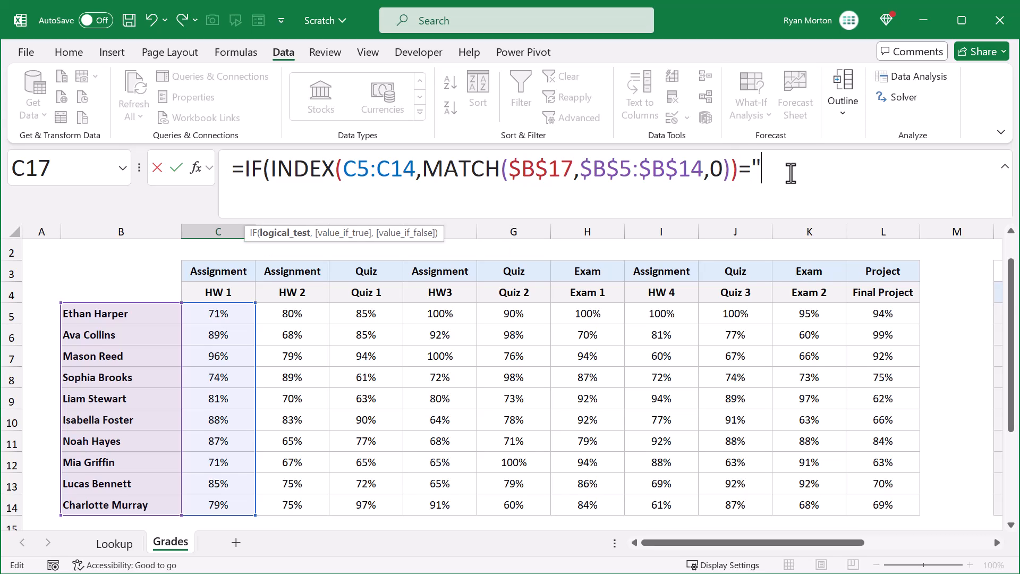
Complete the empty-text test, return "" if true, and begin the false value with INDEX(C5:C14, in the C17 formula.
type("\",")
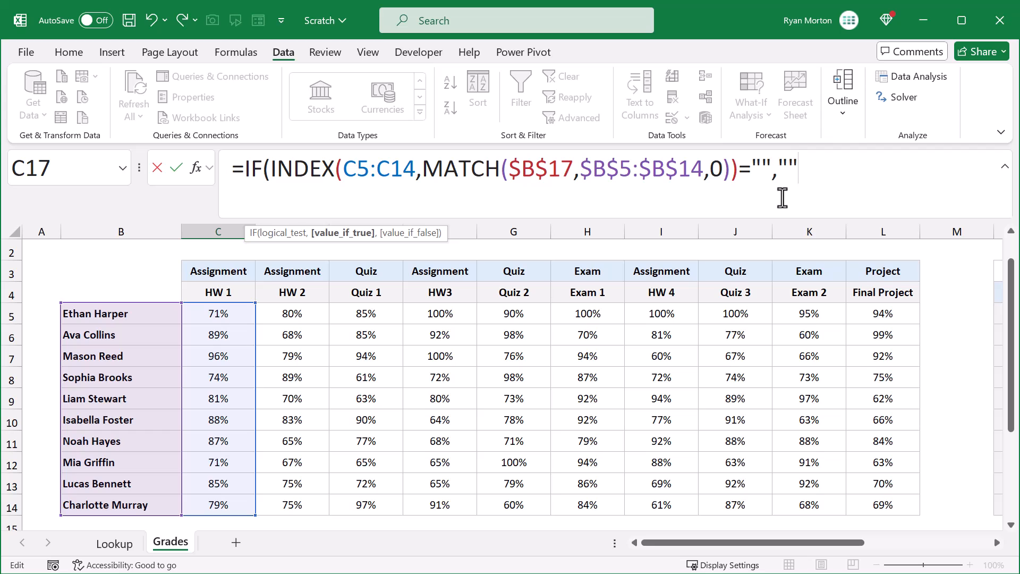
type("\"\",ind")
key("Tab")
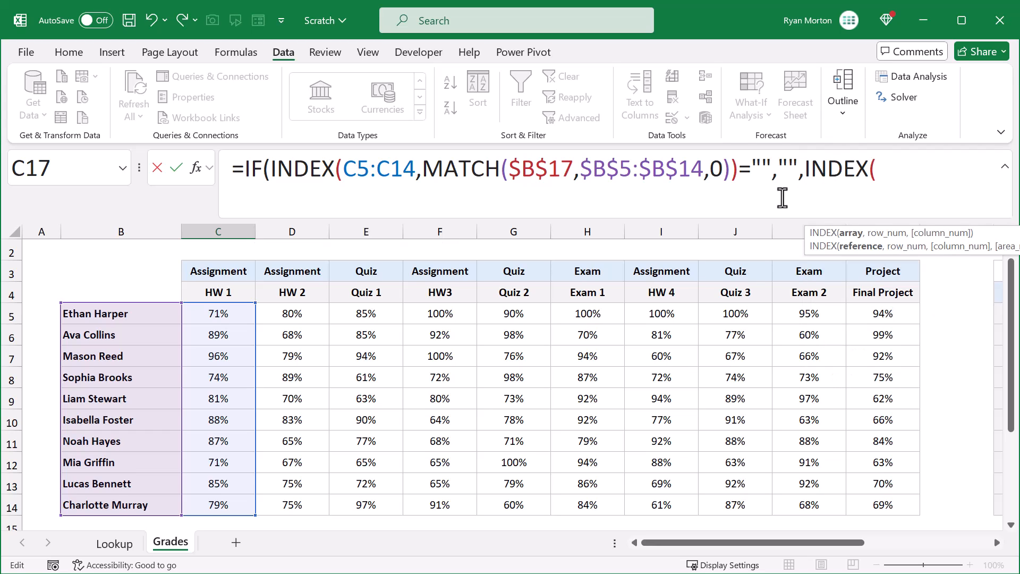
left_click_drag(250, 314, 218, 503)
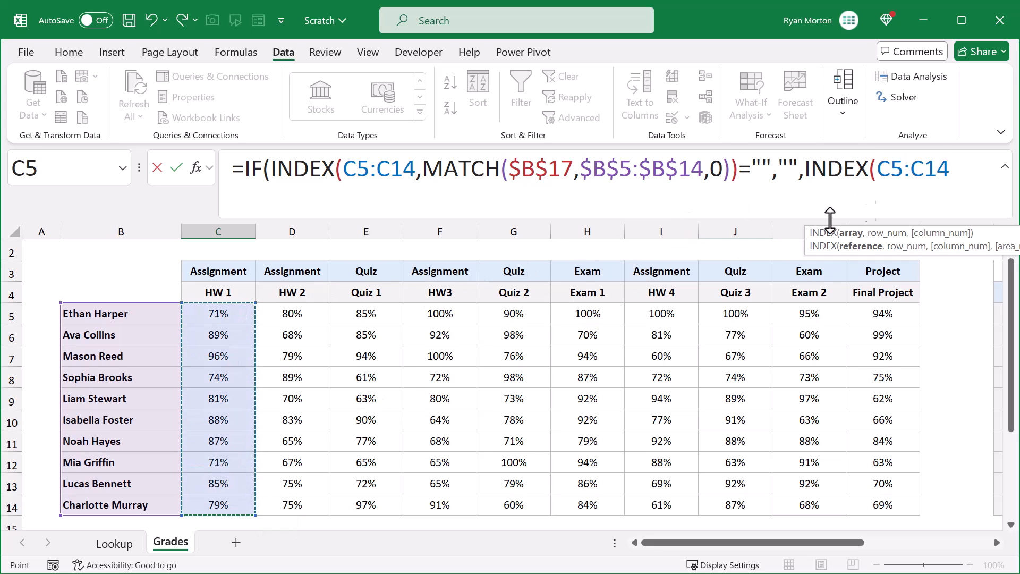
type(",")
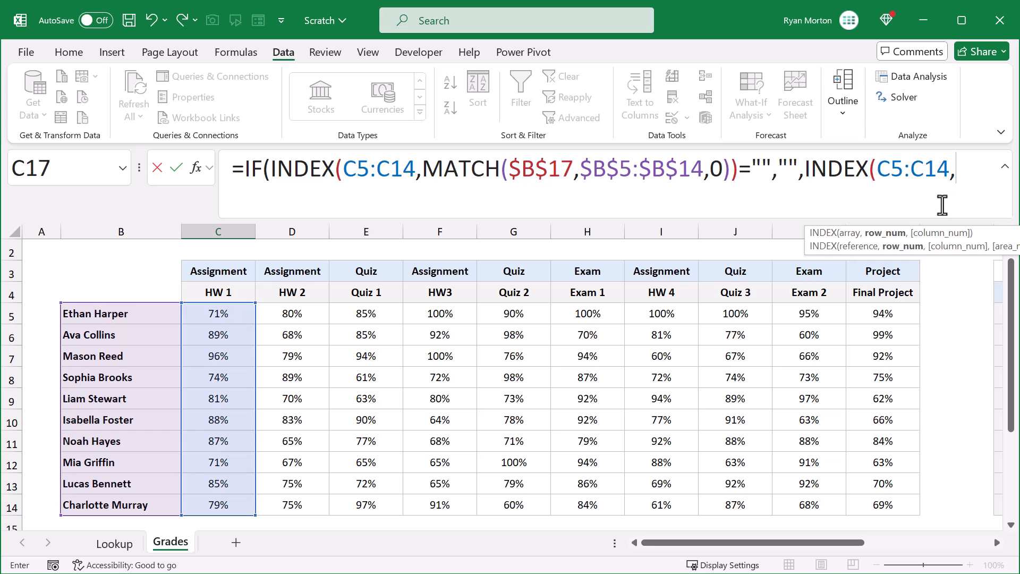
Add a MATCH function as the second INDEX row number, with $B$17 as its lookup value.
type("matc")
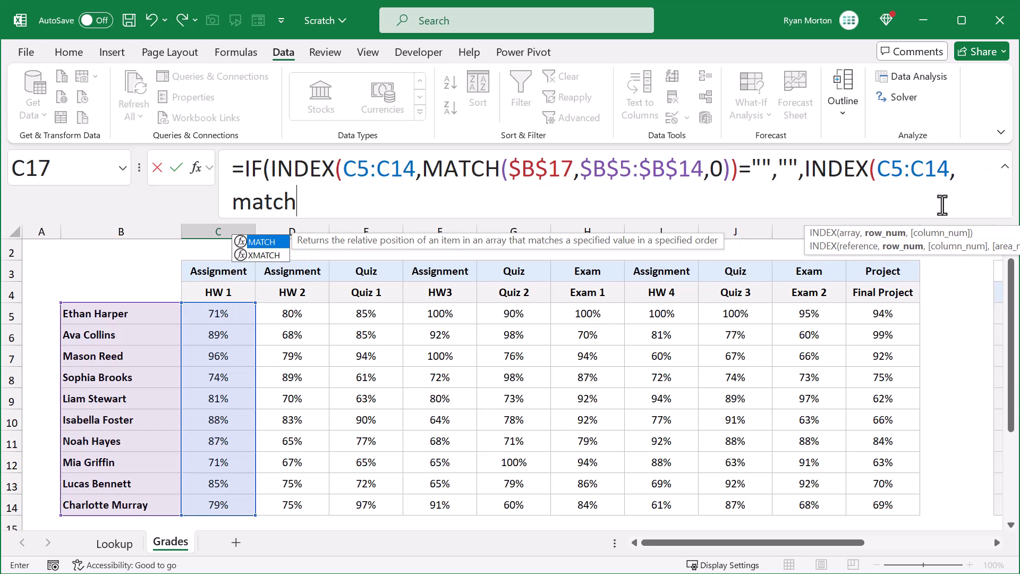
type("h")
key("Tab")
type("B1")
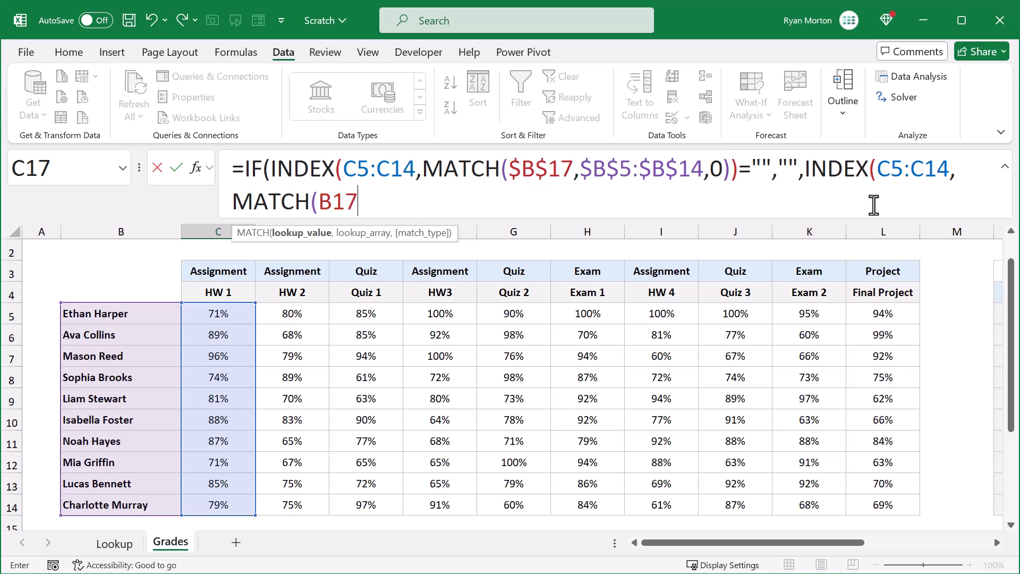
type("$B$")
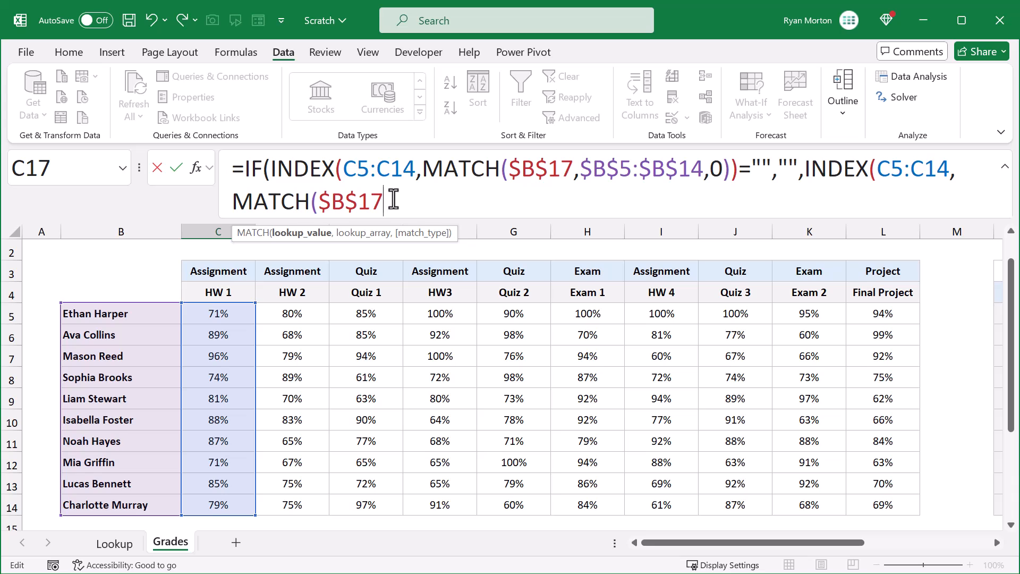
type(",")
Finish the C17 formula with the absolute array $B$5:$B$14, match type 0 and the closing parentheses, and enter it.
left_click_drag(138, 317, 132, 508)
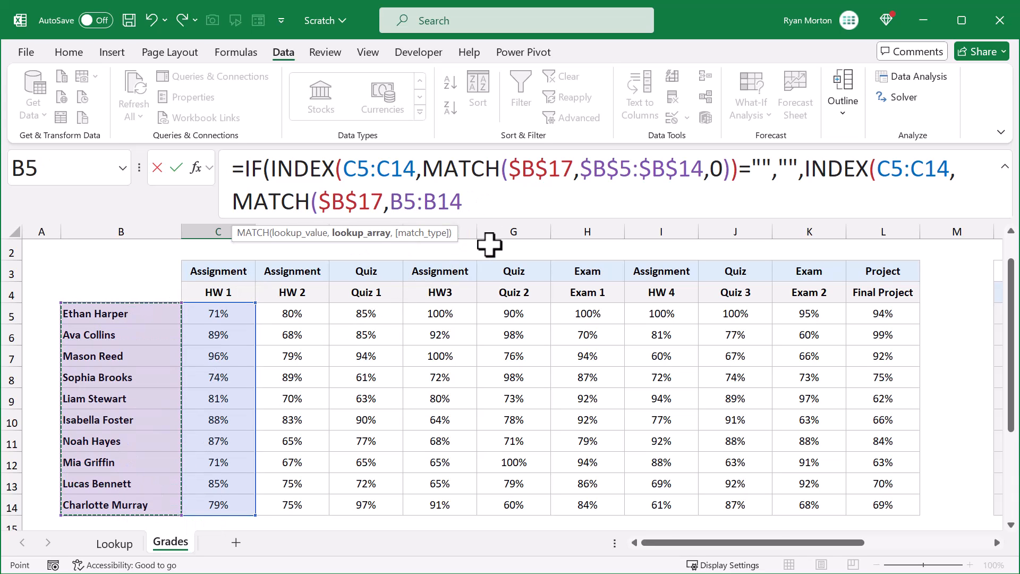
left_click(390, 202)
type("$B")
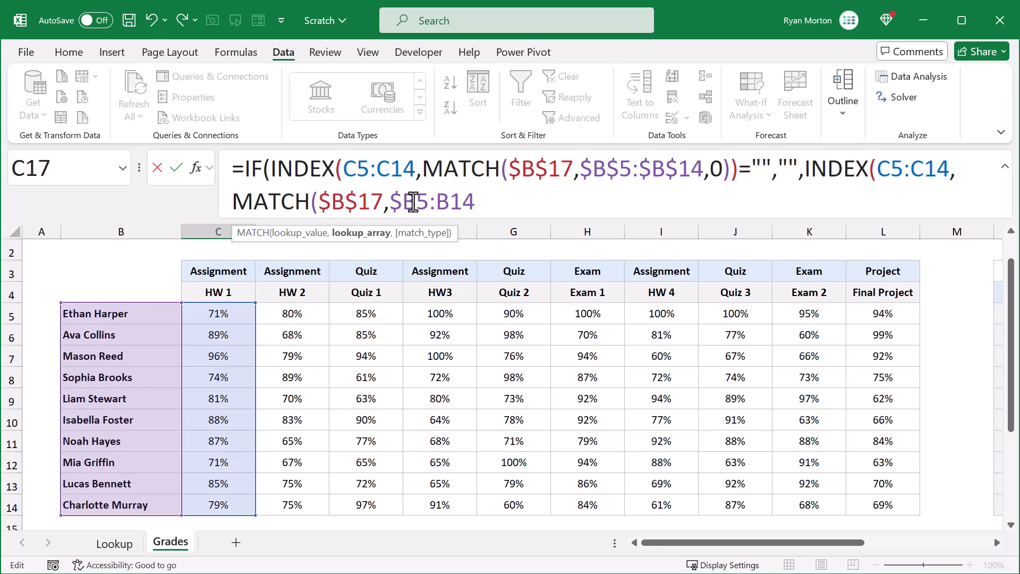
type("$")
left_click(449, 201)
type("$B$")
left_click(474, 202)
type("$14,0")
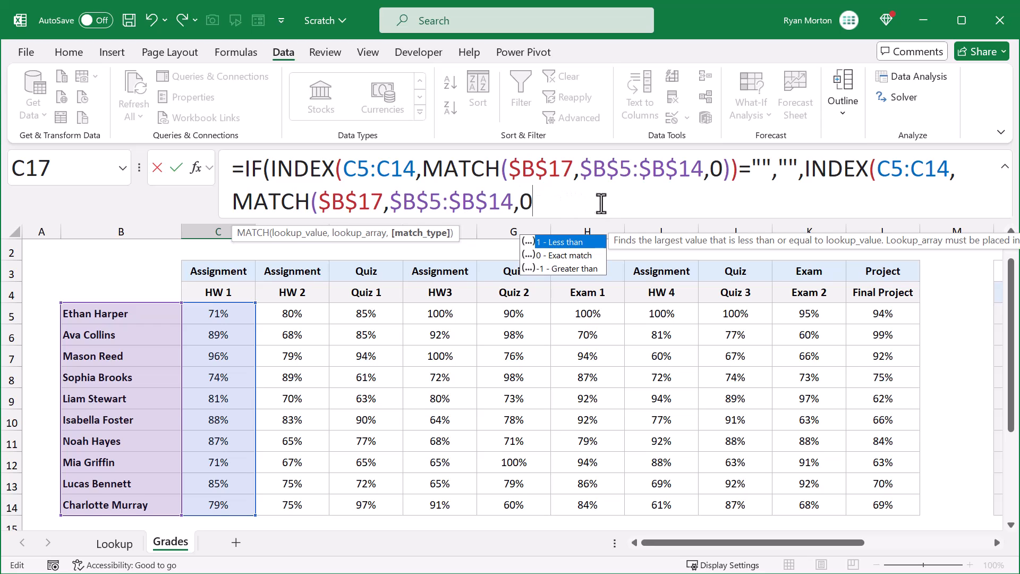
type(")))")
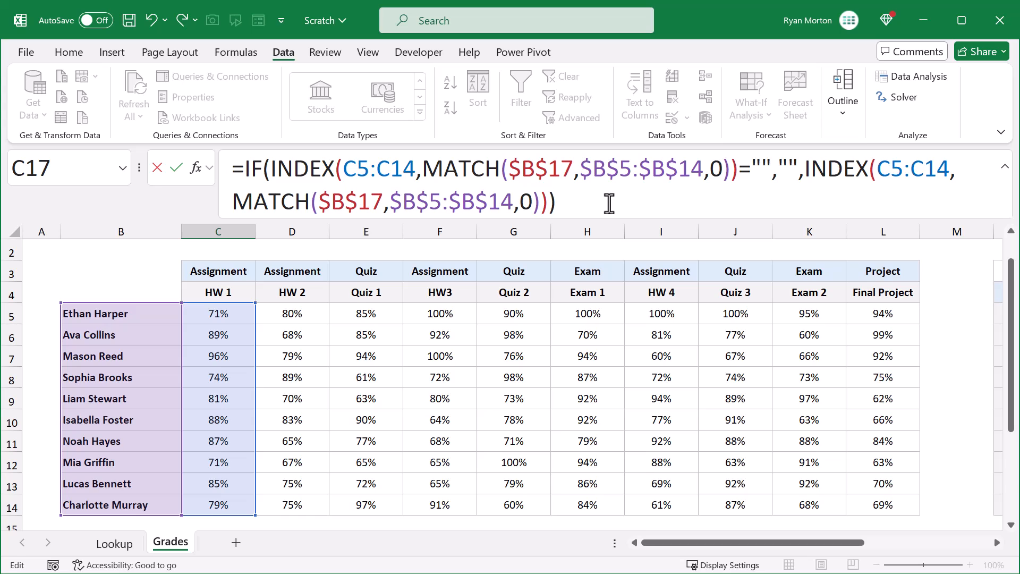
key("Return")
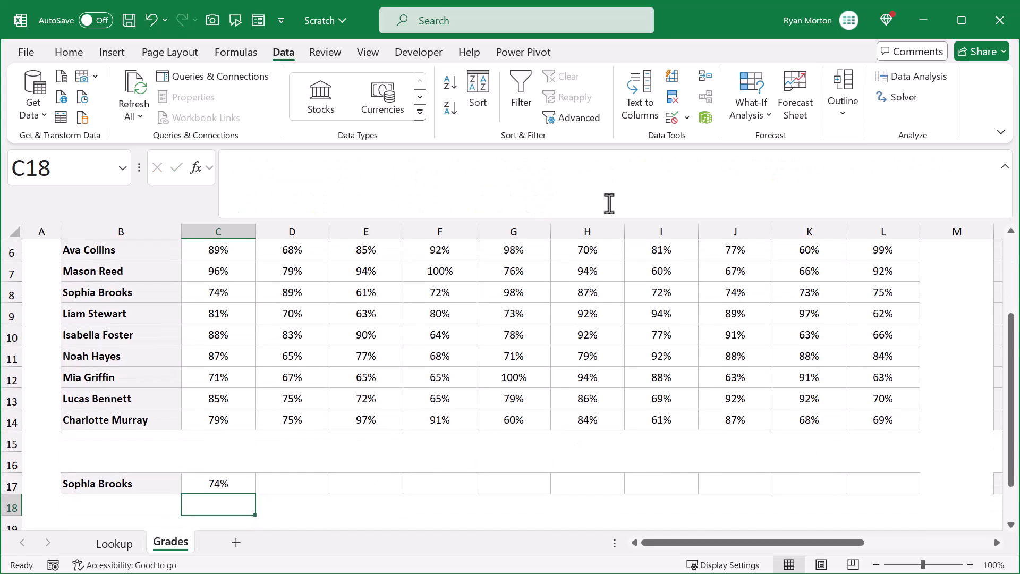
Review the IF formula in C17 and fill it across the row through L17.
left_click(239, 489)
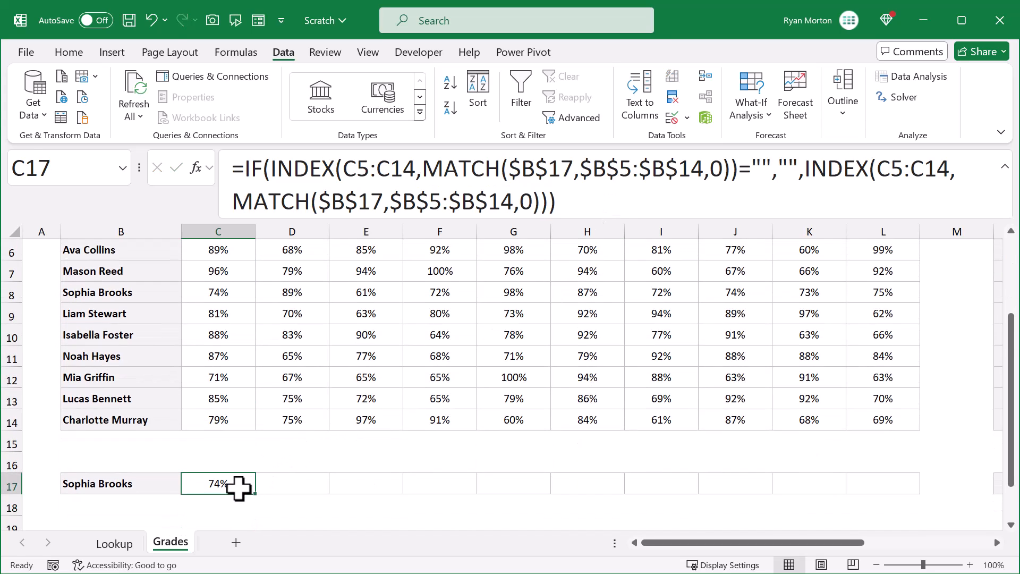
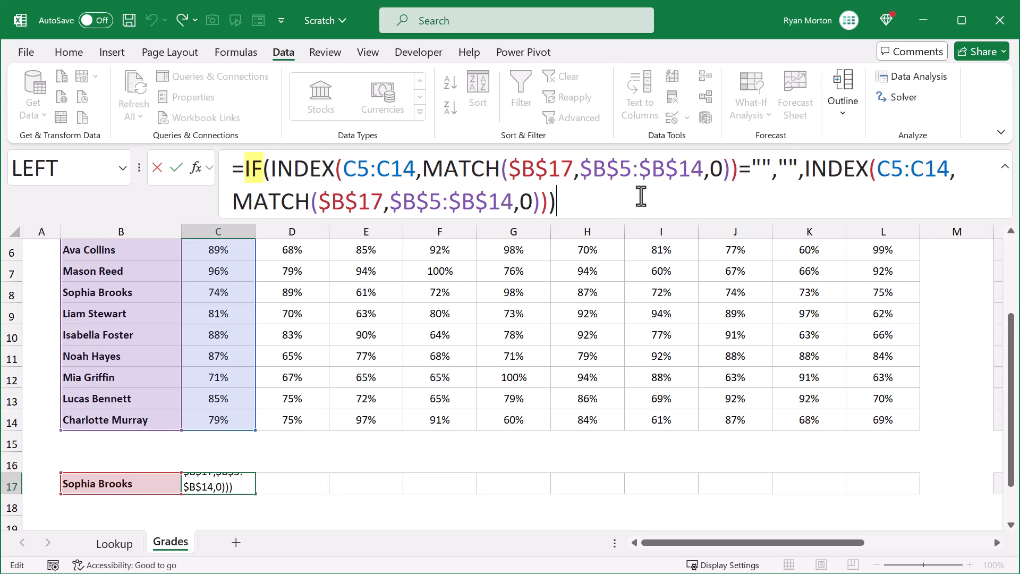
key("Return")
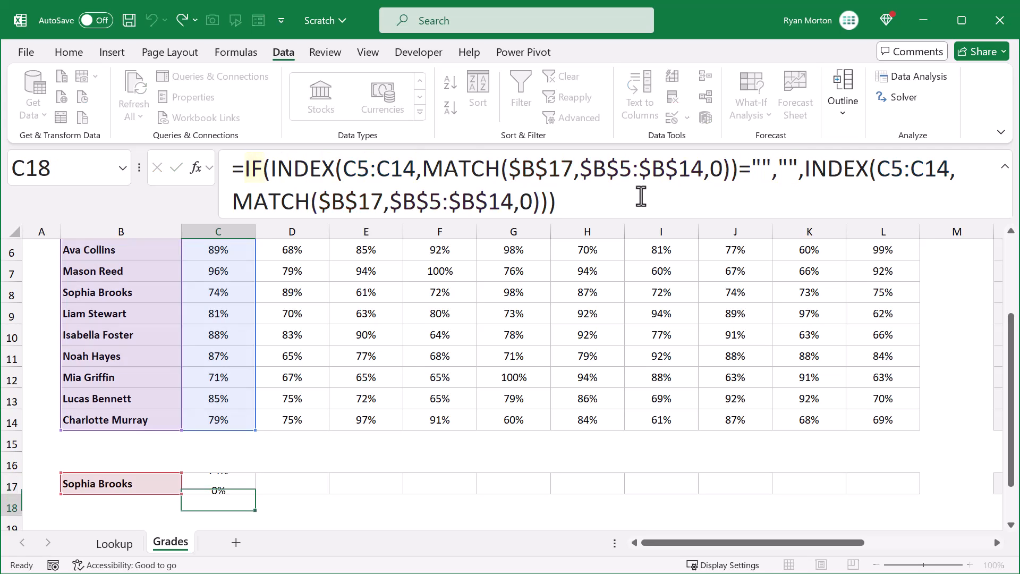
left_click(243, 483)
left_click_drag(256, 494, 901, 485)
left_click(901, 481)
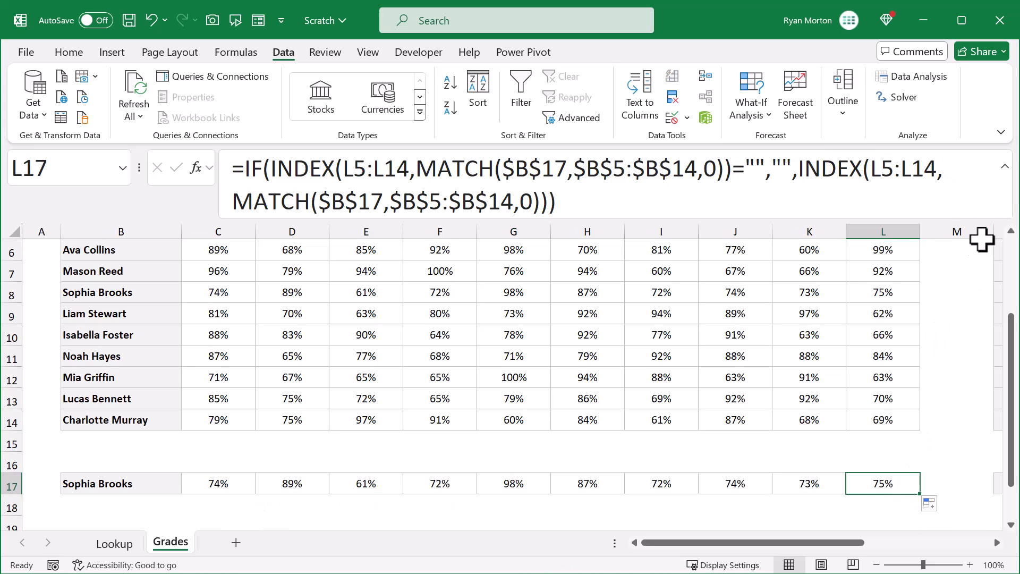
Collapse the formula bar and examine the category averages and Final Grade columns of the Grades sheet.
left_click(1004, 167)
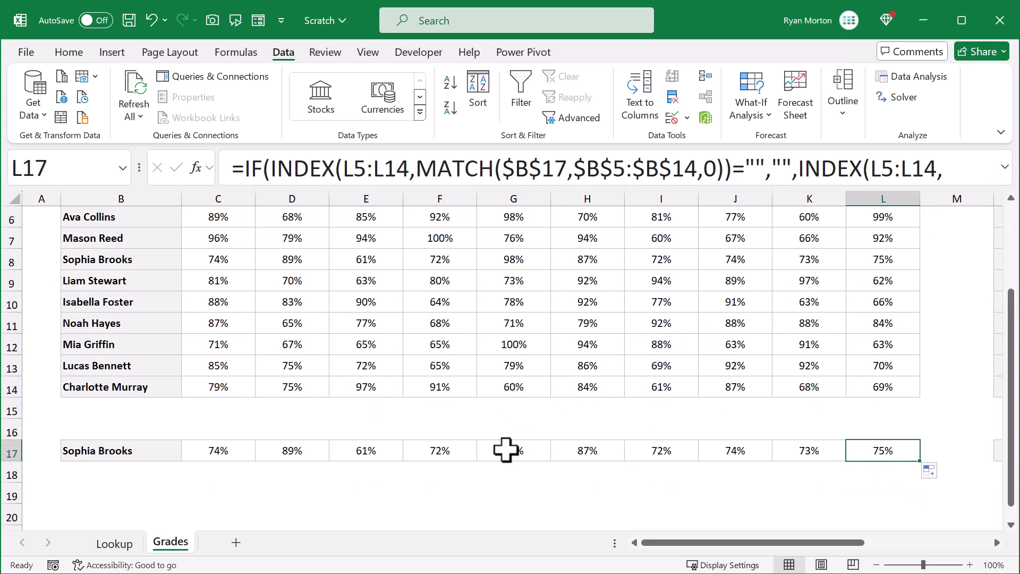
left_click_drag(657, 542, 810, 542)
scroll(792, 473, "up", 2)
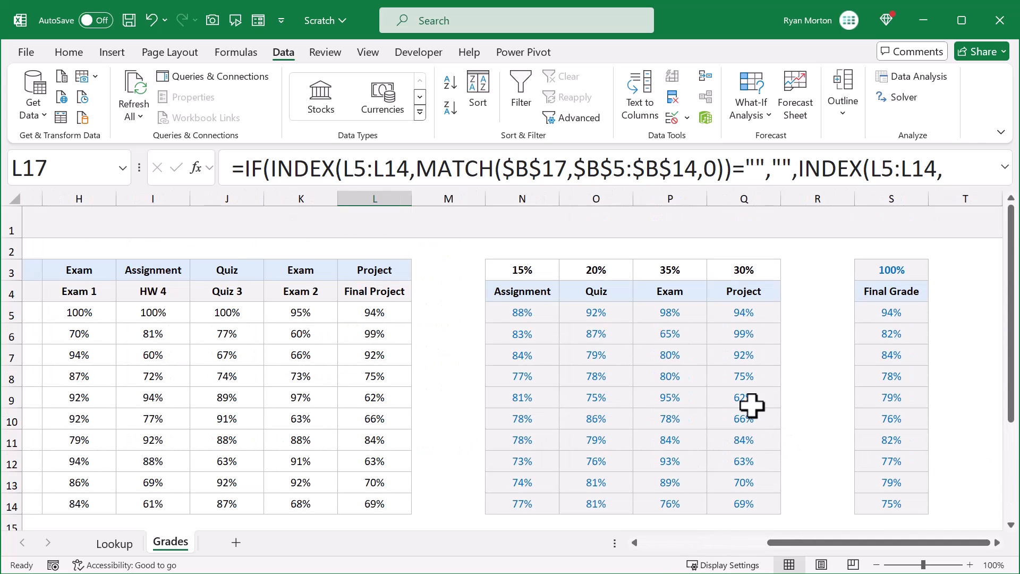
Insert a 2-D clustered column chart from the category headers N4:Q4 and the helper-row averages N17:Q17.
left_click(535, 293)
left_click_drag(536, 293, 709, 294)
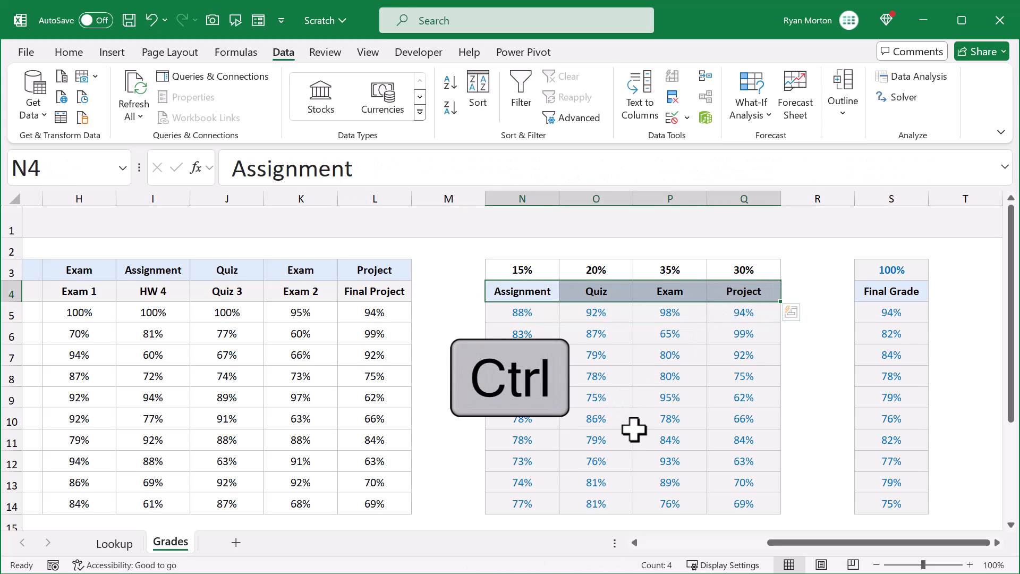
scroll(634, 431, "down", 1, "ctrl")
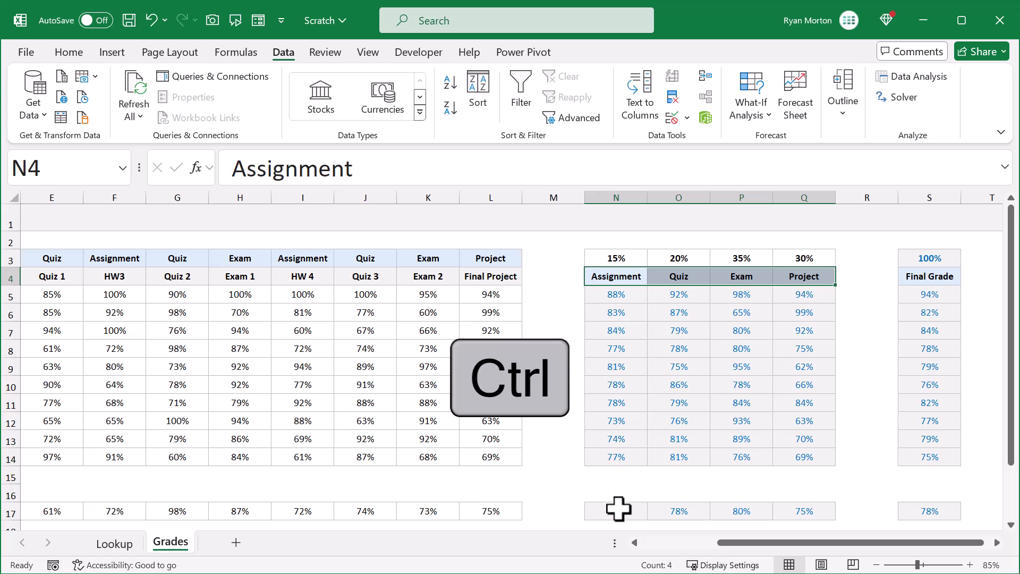
left_click_drag(617, 511, 791, 511)
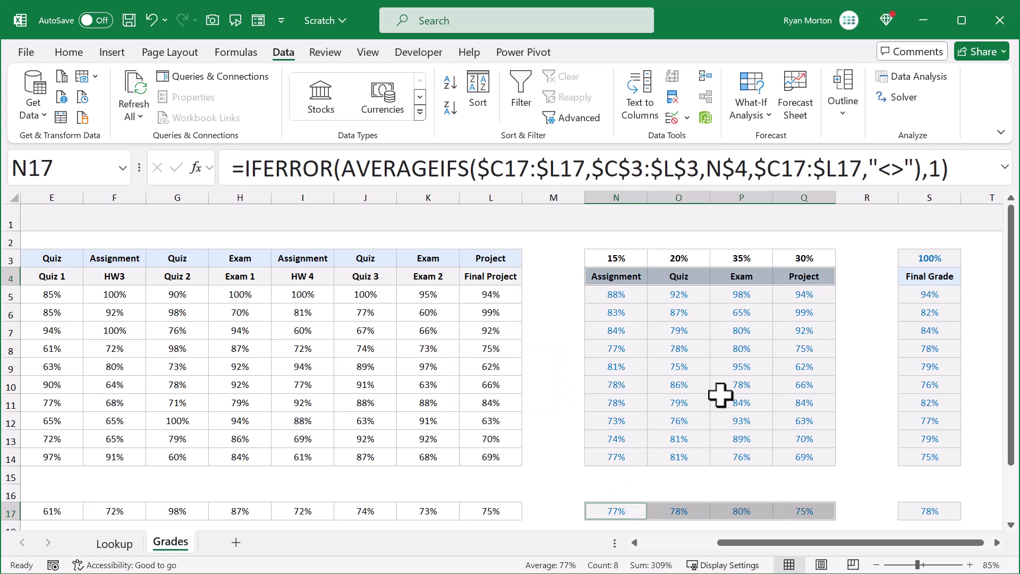
left_click(110, 55)
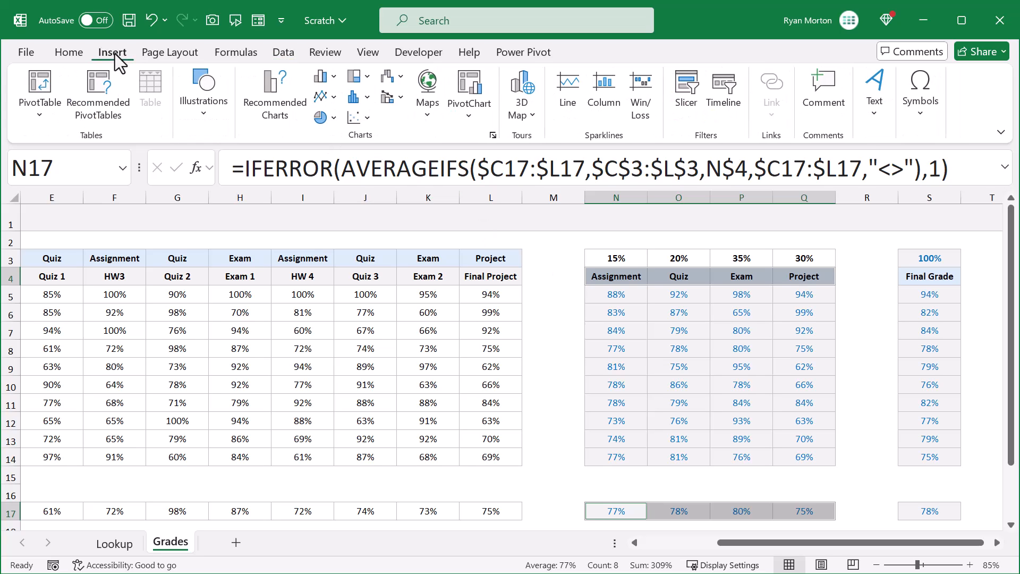
left_click(319, 80)
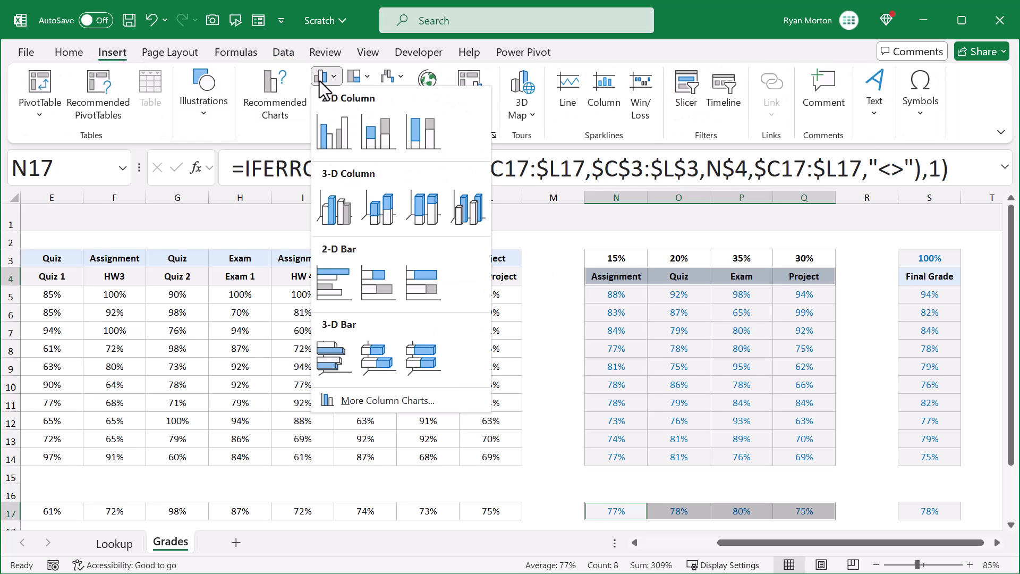
left_click(333, 134)
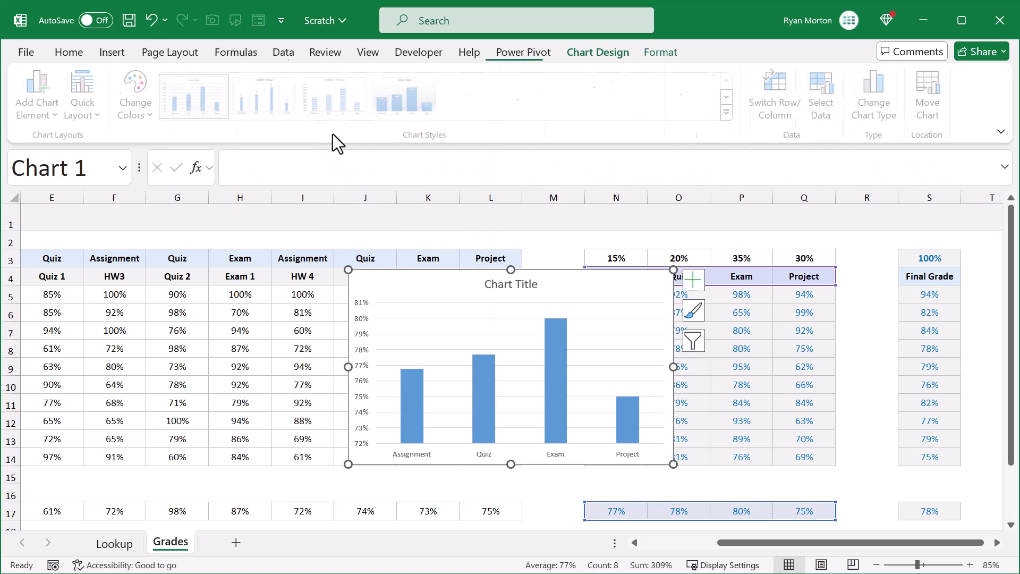
Move the new column chart to the Lookup sheet as an embedded object.
right_click(559, 282)
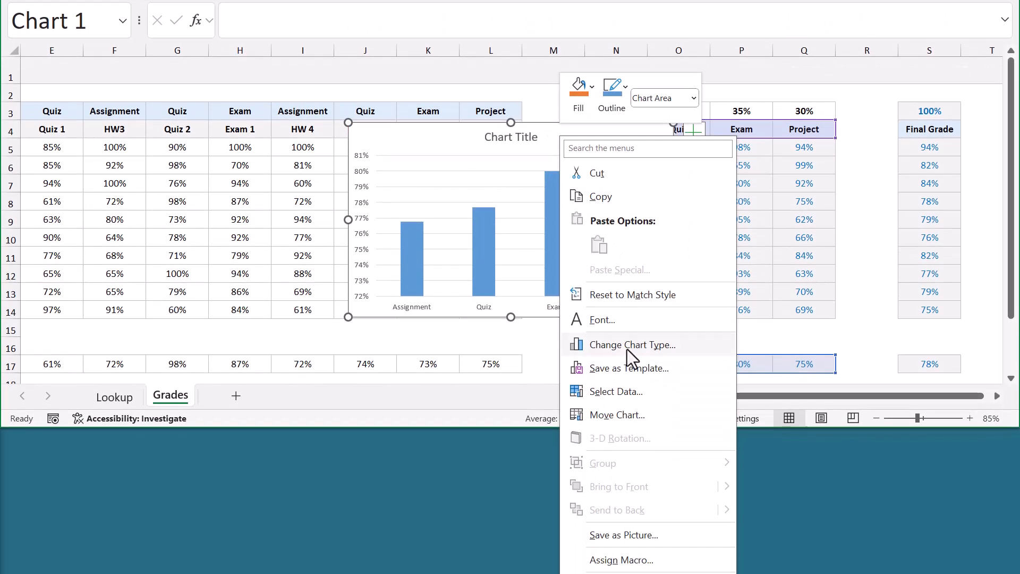
left_click(636, 412)
left_click(637, 429)
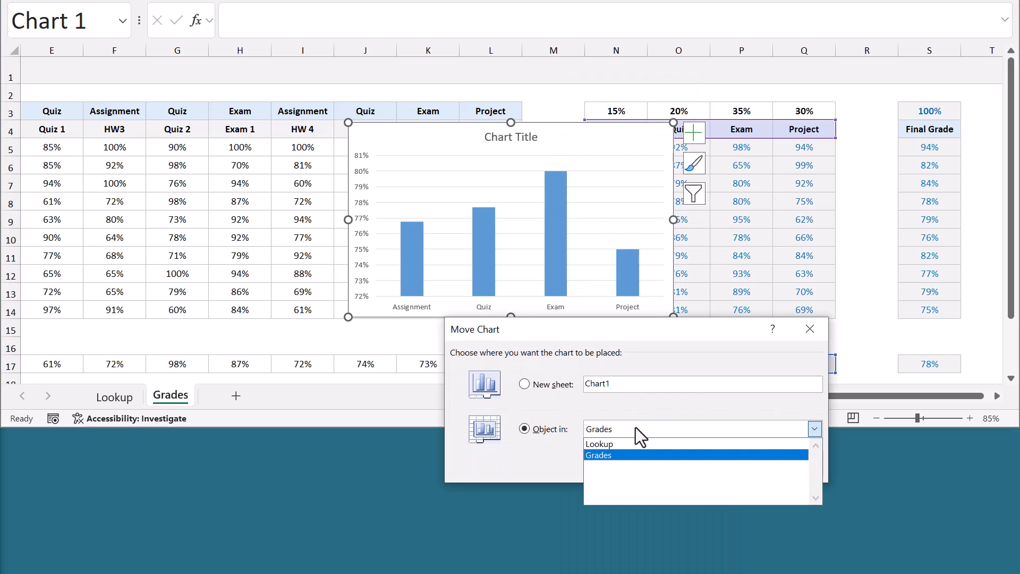
left_click(632, 447)
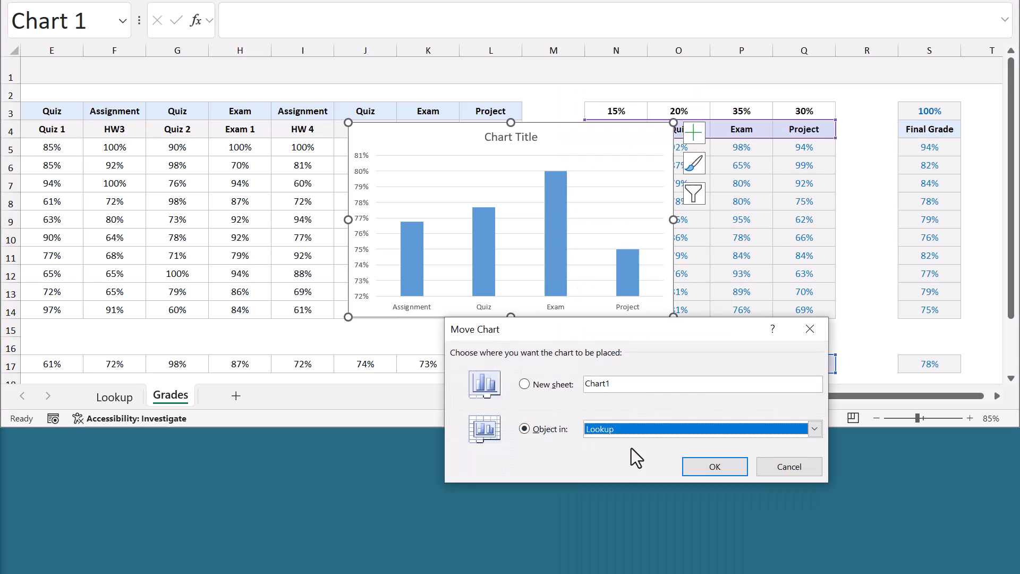
left_click(693, 467)
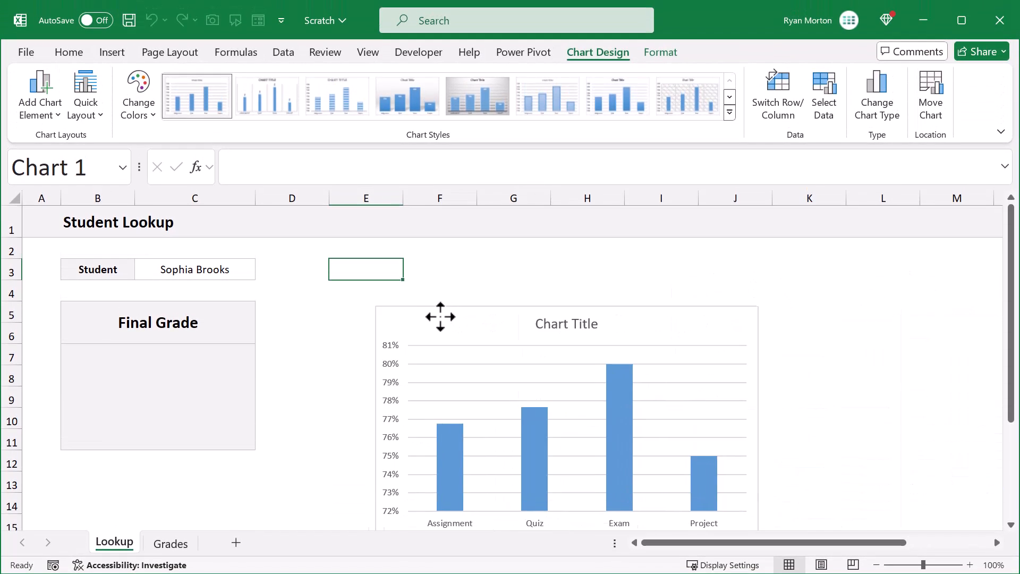
Position and resize the chart beside the Student and Final Grade boxes so it spans rows 3 to 11, and select its title.
left_click_drag(441, 317, 394, 265)
left_click_drag(519, 489, 519, 450)
left_click_drag(712, 355, 619, 340)
left_click_drag(371, 280, 336, 272)
left_click(443, 277)
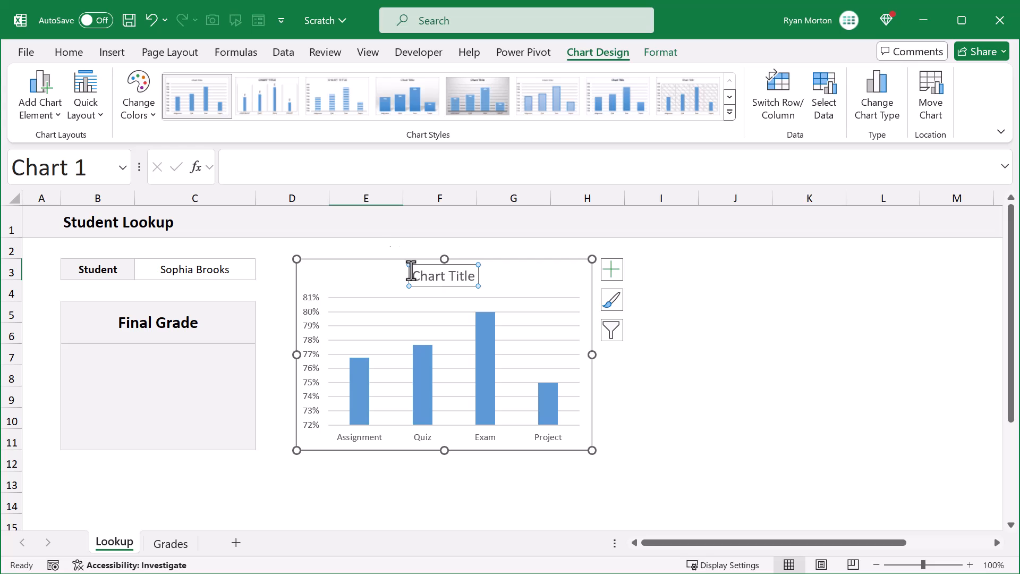
Make the chart title bold with the Automatic black font color.
left_click(88, 53)
left_click(105, 109)
left_click(264, 108)
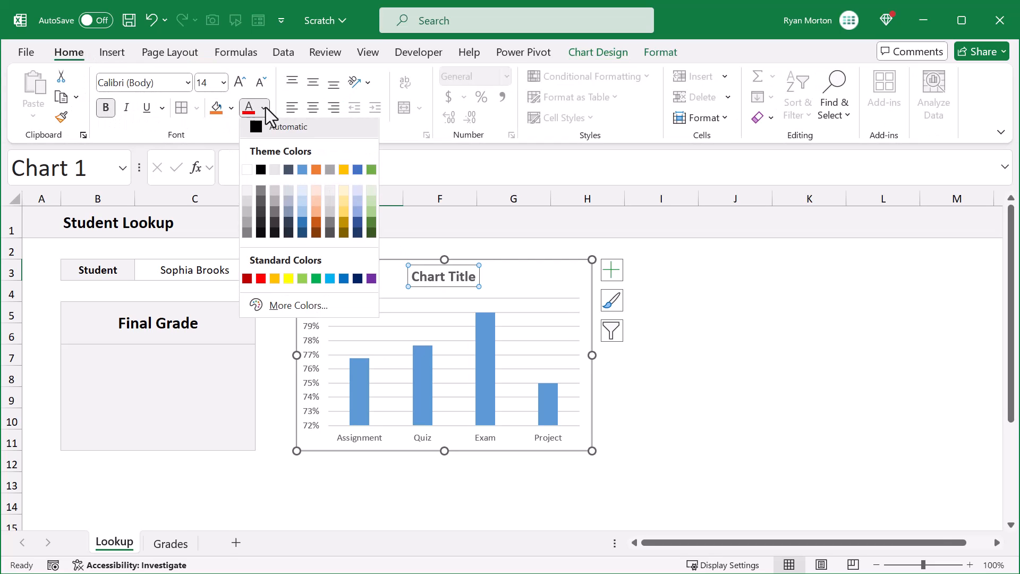
left_click(263, 131)
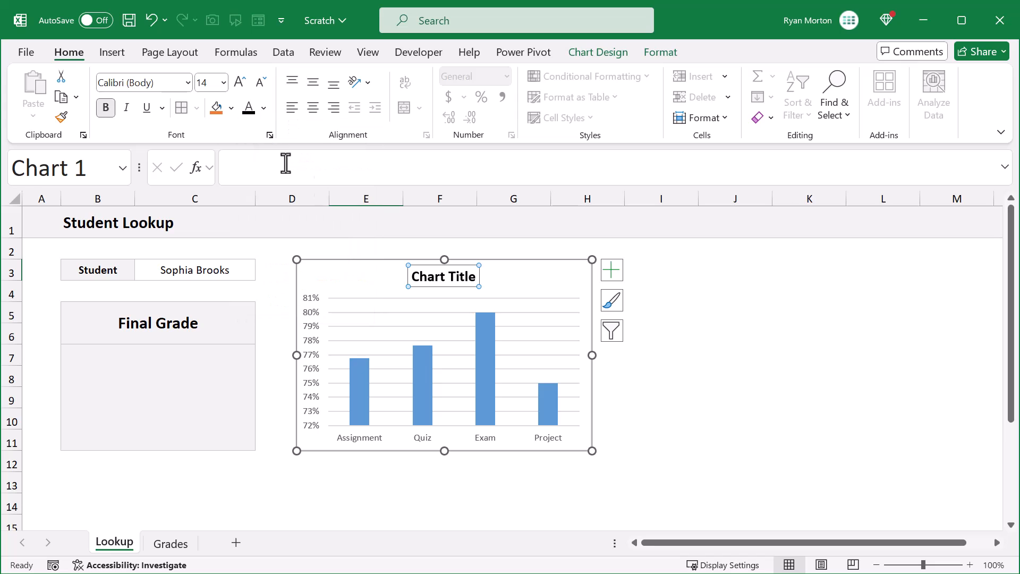
Change the chart title text to "Grade Breakdown".
triple_click(436, 278)
type("Grad")
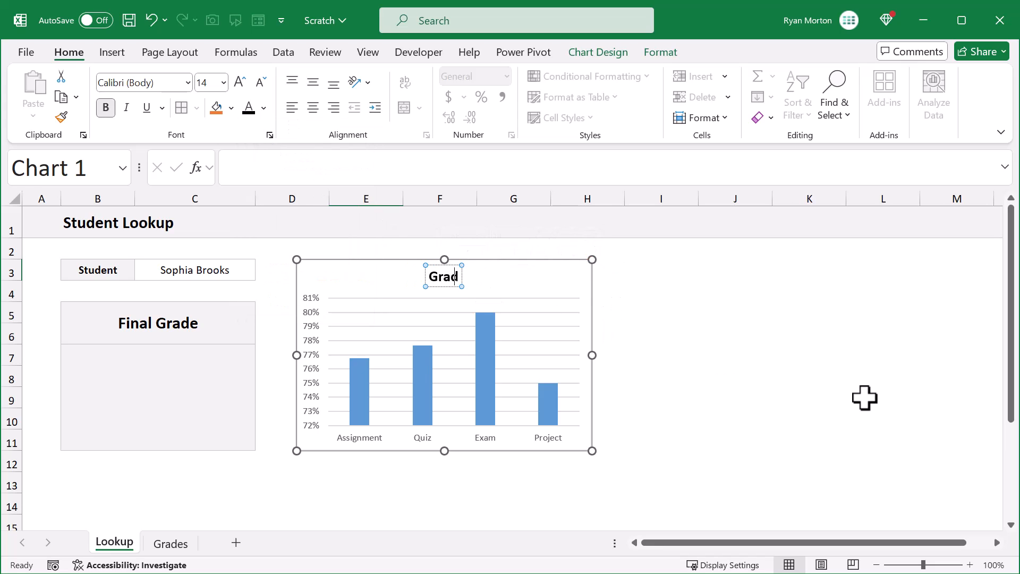
type("e Breakdown")
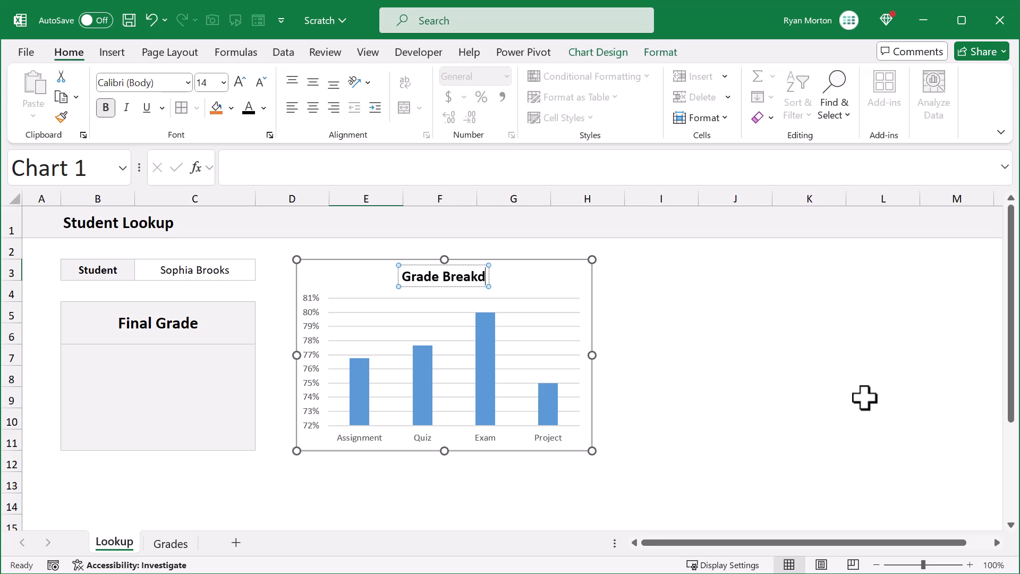
Remove the gridlines from the Grade Breakdown chart and add data labels.
left_click(552, 278)
left_click(611, 270)
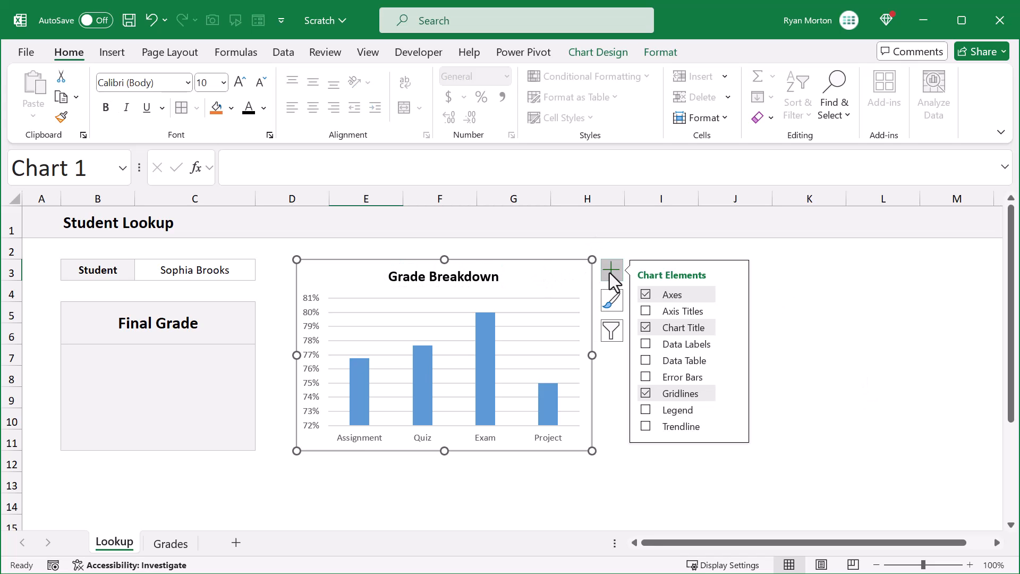
left_click(646, 393)
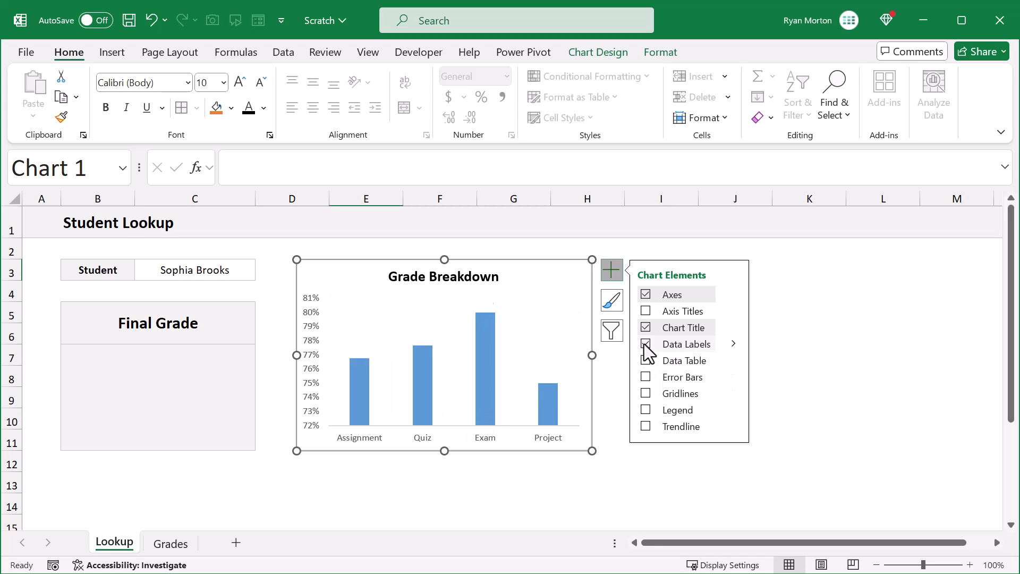
left_click(617, 276)
Increase the font size of the chart's horizontal axis labels to 12.
left_click(425, 440)
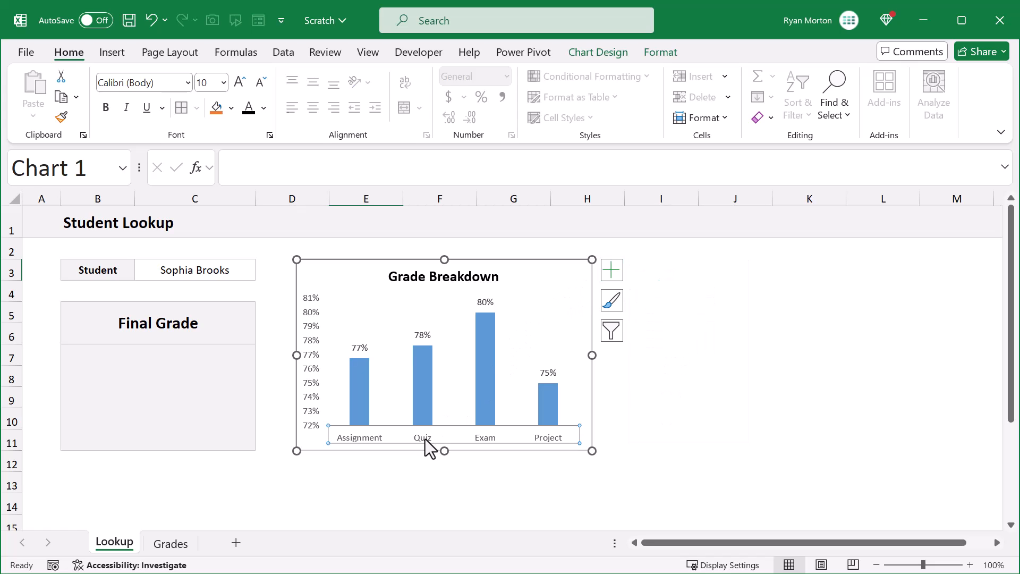
left_click(240, 82)
left_click(240, 82)
left_click(239, 82)
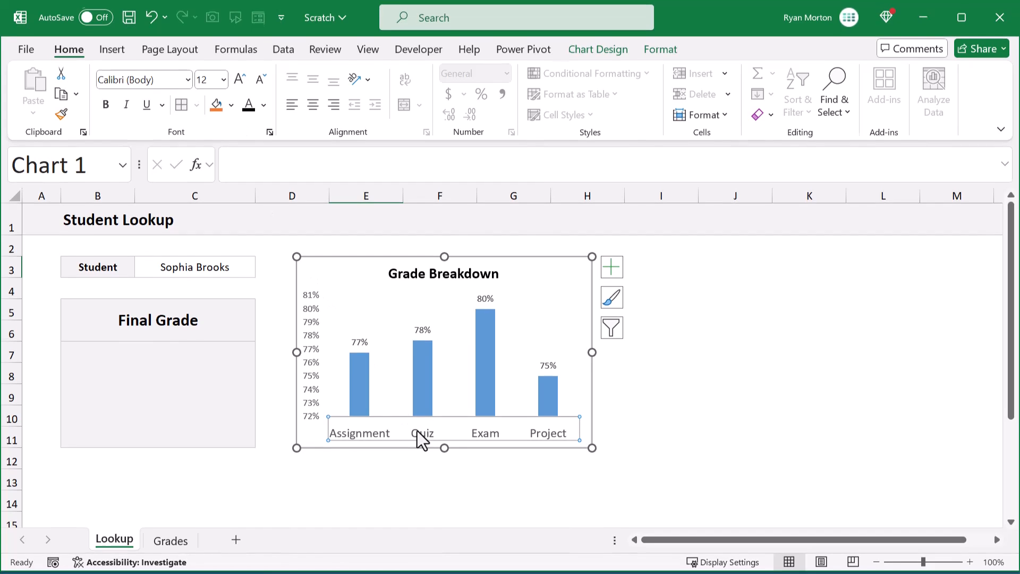
Format the chart's horizontal category axis with no line.
right_click(419, 437)
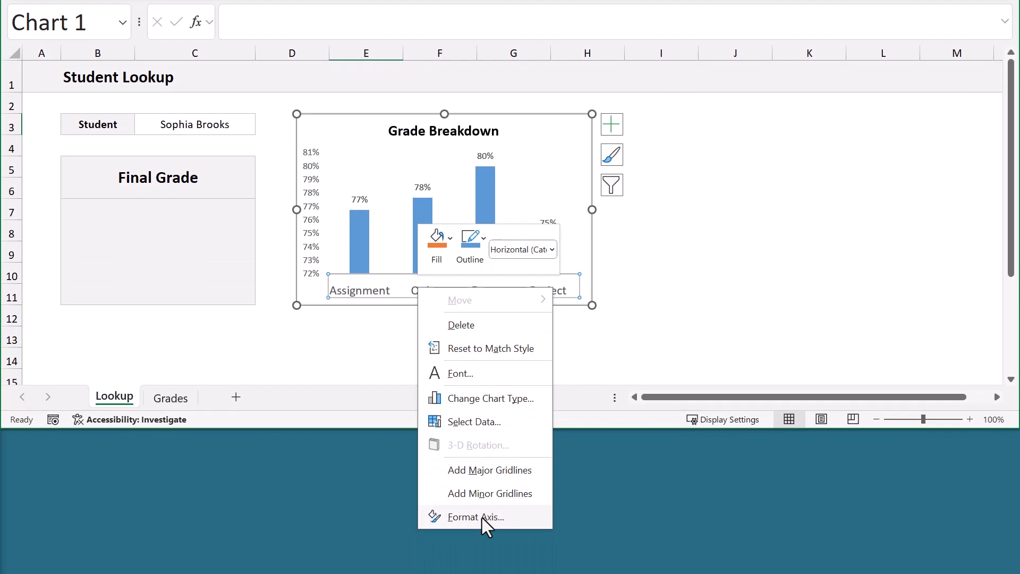
left_click(485, 517)
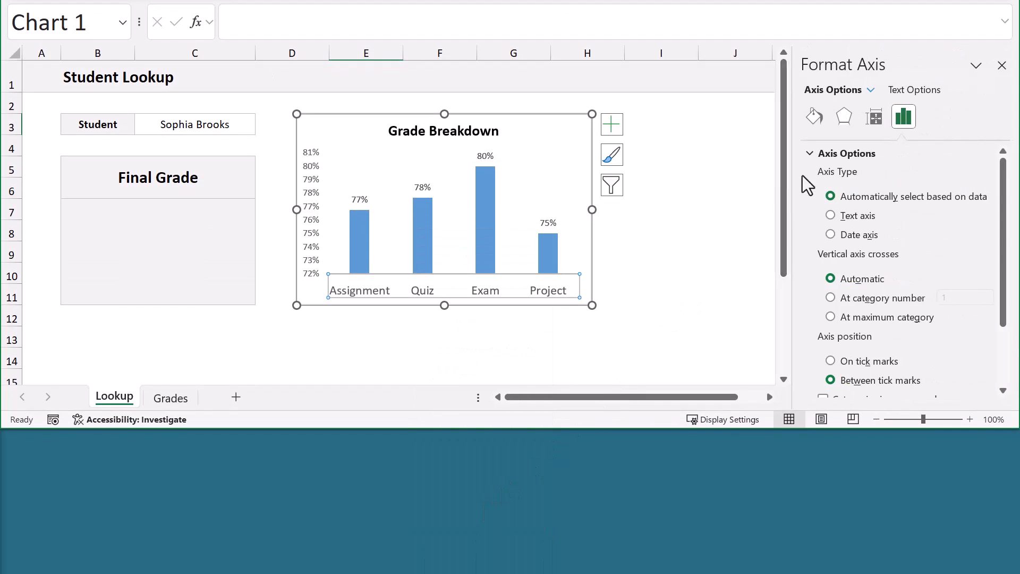
left_click(815, 117)
left_click(824, 176)
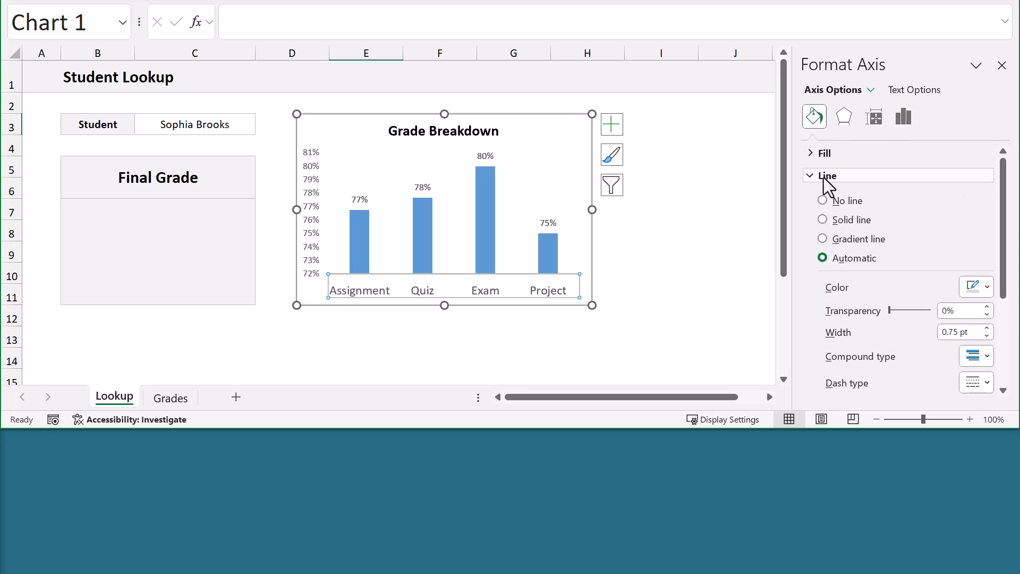
left_click(823, 201)
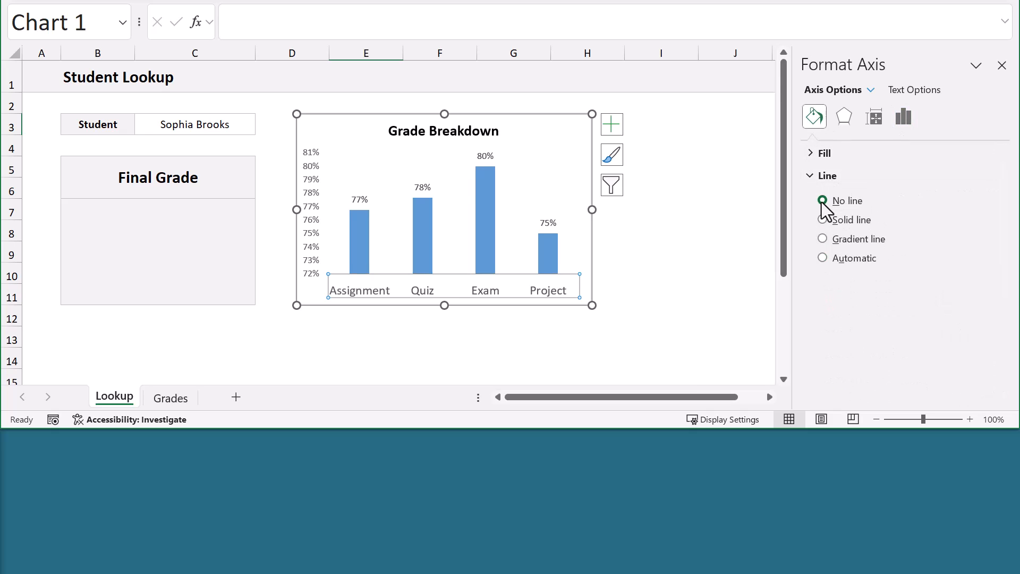
Set the minimum bound of the chart's vertical value axis to 0.
left_click(871, 91)
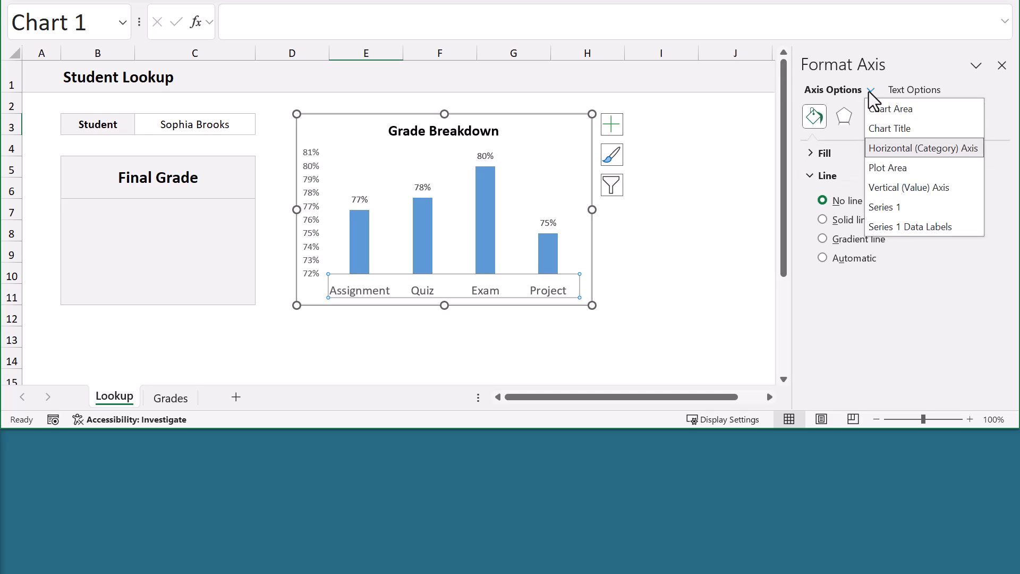
left_click(907, 192)
left_click(907, 117)
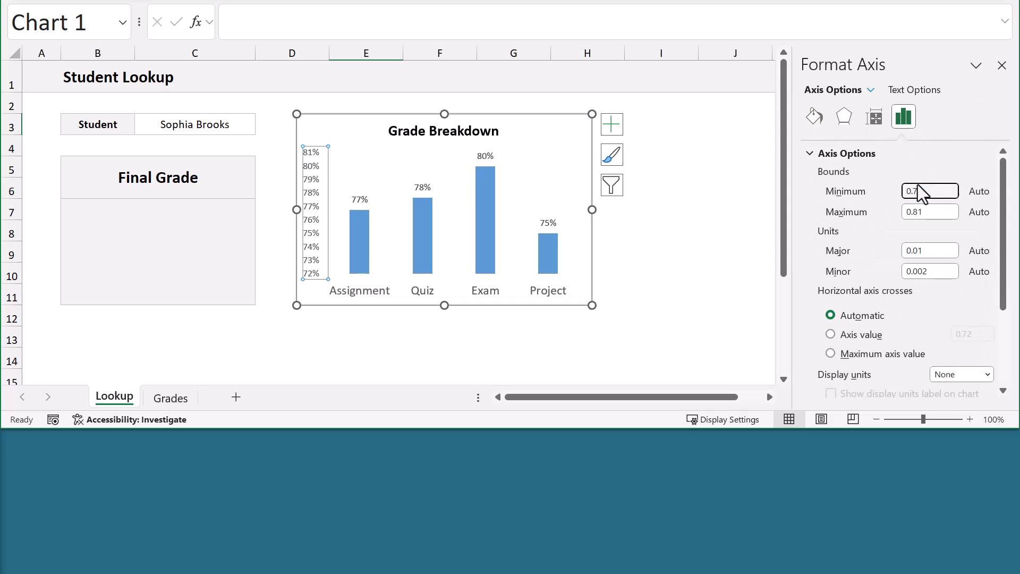
type("0")
key("Return")
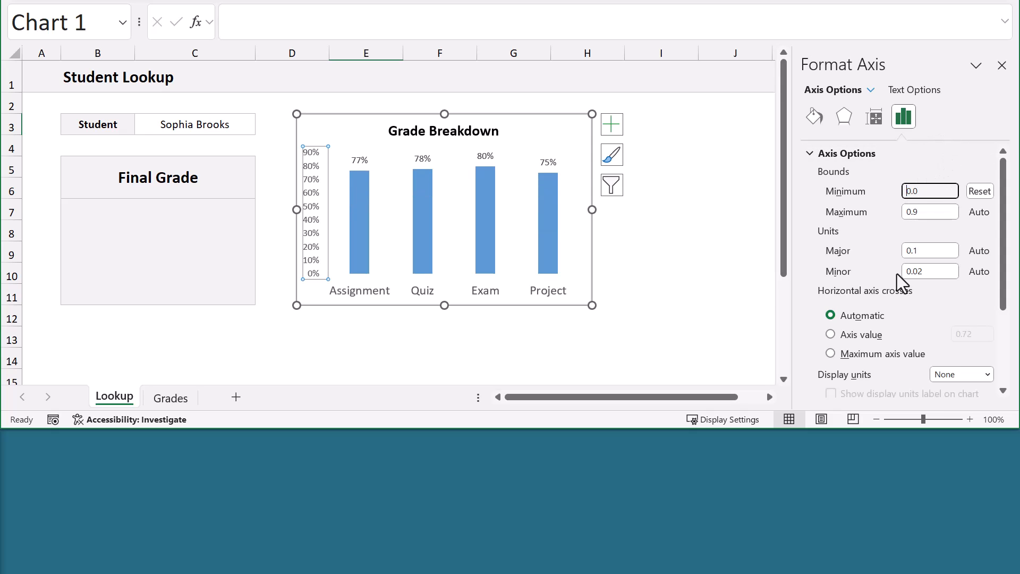
Hide the vertical value axis labels by setting their label position to None.
scroll(892, 290, "down", 3)
left_click(838, 372)
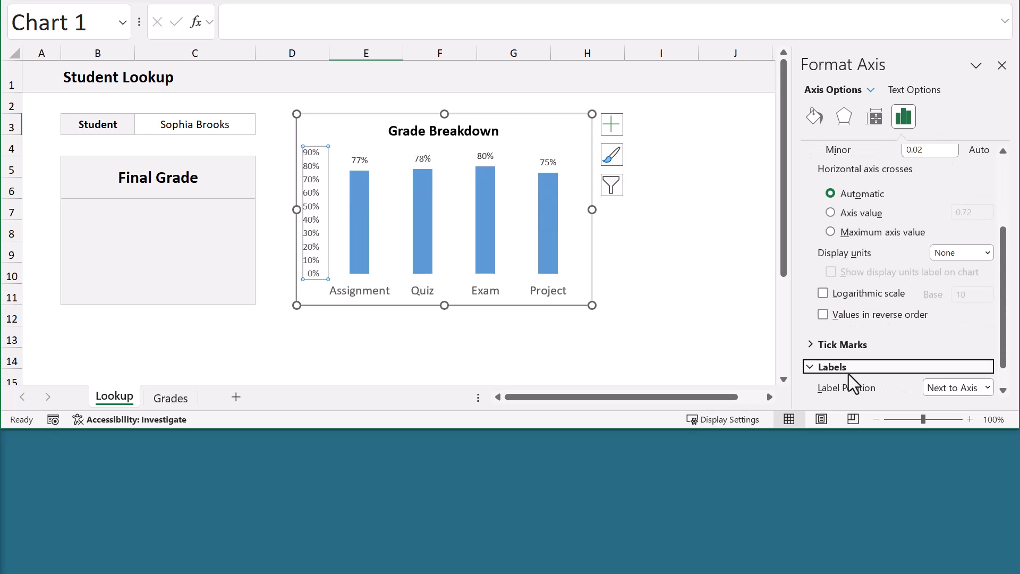
left_click(943, 388)
left_click(938, 454)
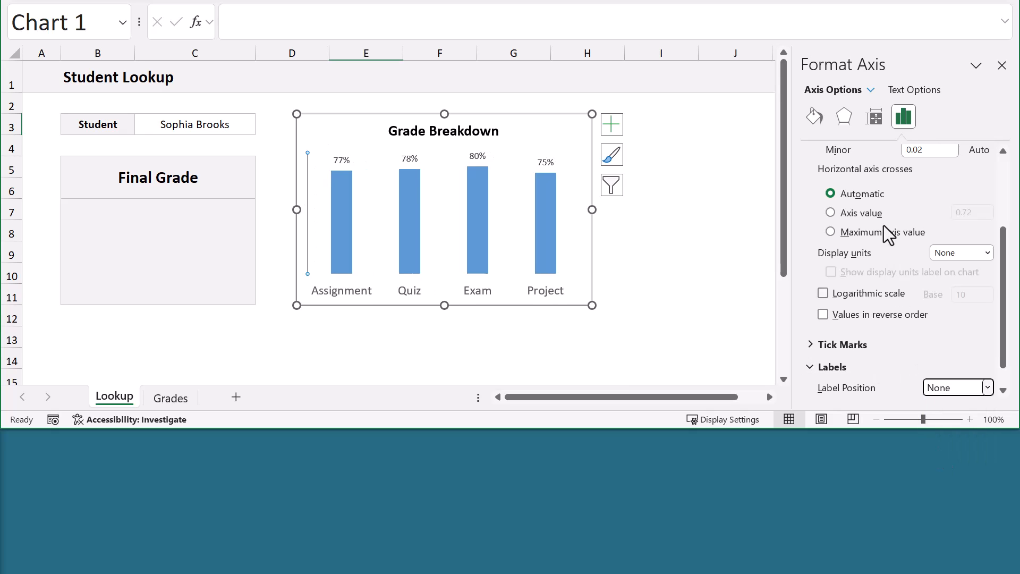
Set the Series 1 columns to 0% series overlap and 100% gap width, and close the formatting options.
left_click(870, 91)
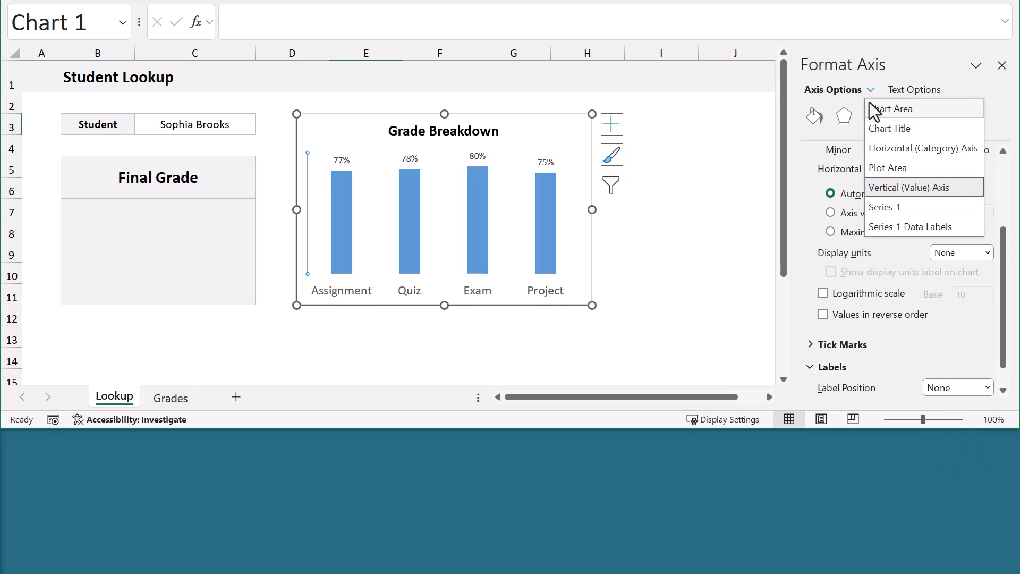
left_click(897, 207)
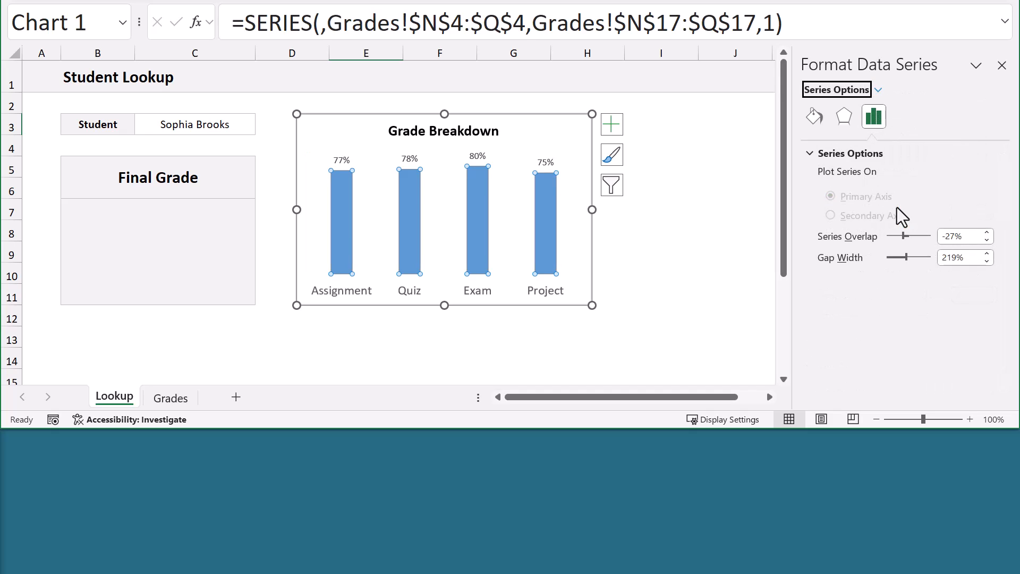
left_click_drag(966, 240, 930, 263)
type("0")
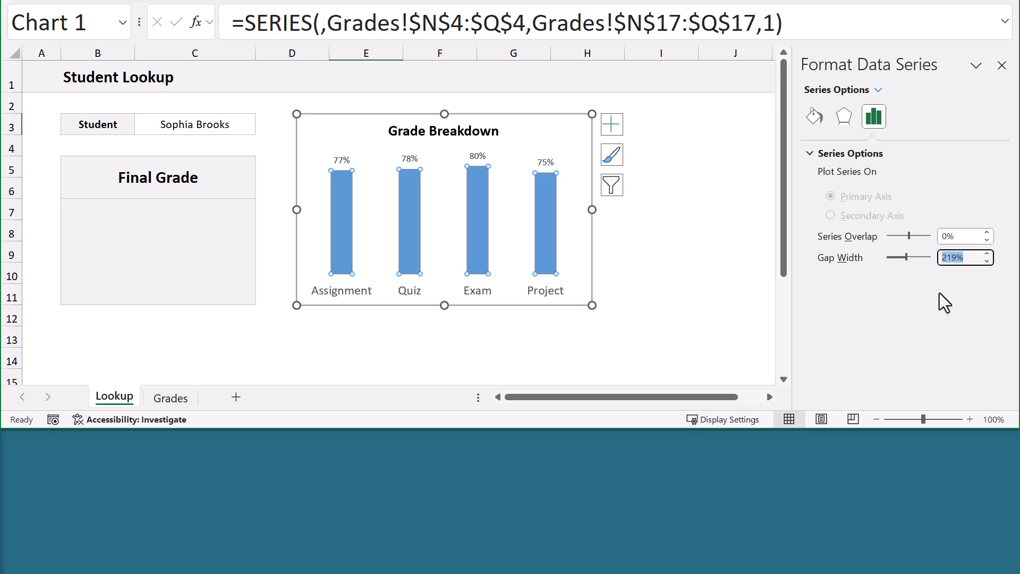
type("100%")
key("Return")
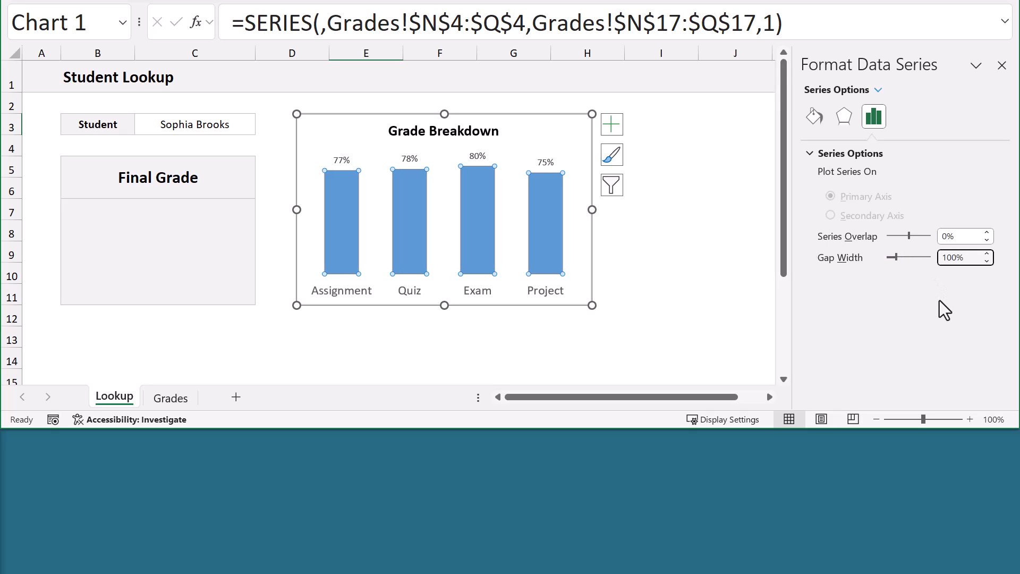
left_click(1002, 65)
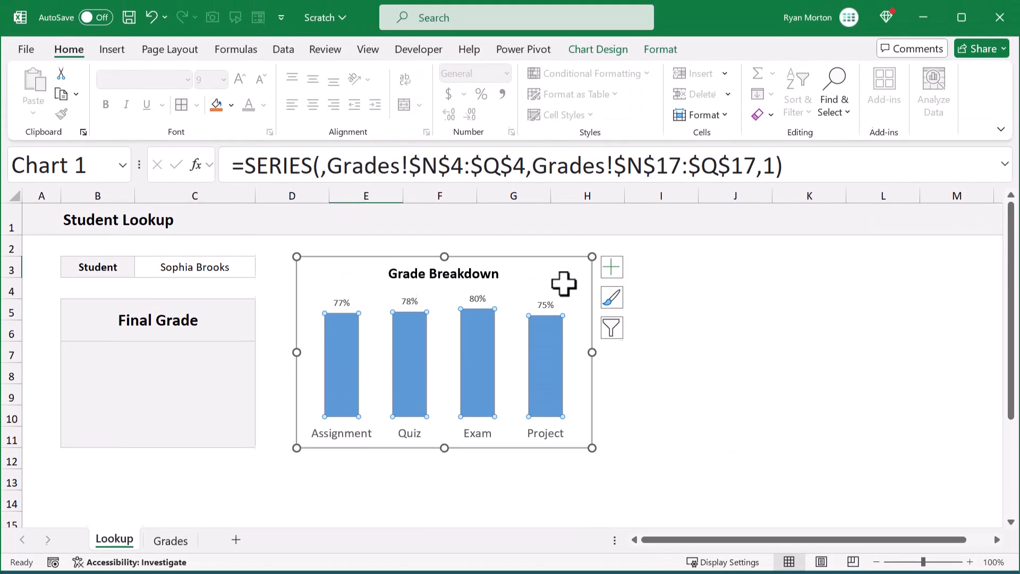
Increase the font size of the chart's data labels to 11.
left_click(477, 195)
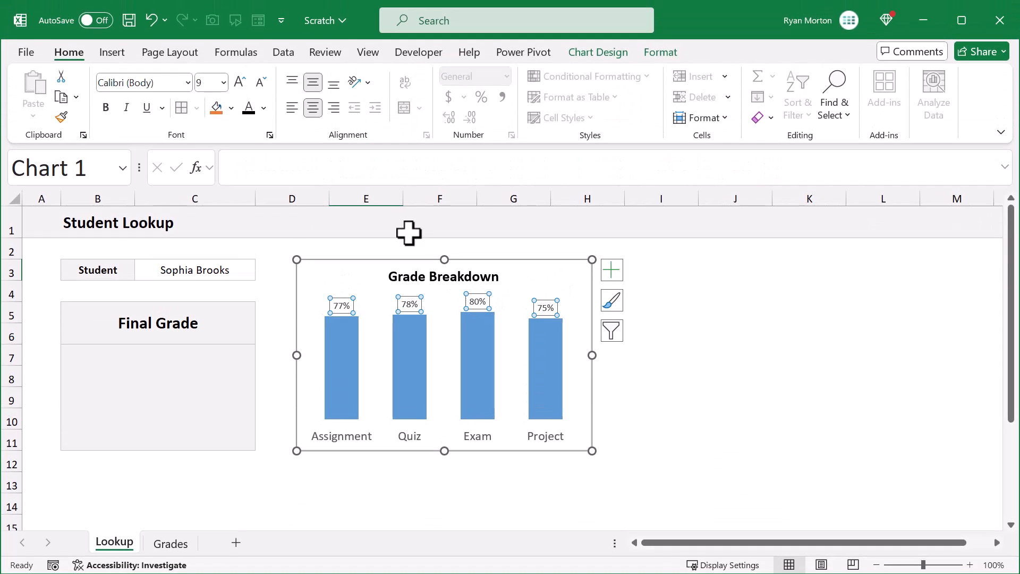
left_click(241, 85)
left_click(242, 85)
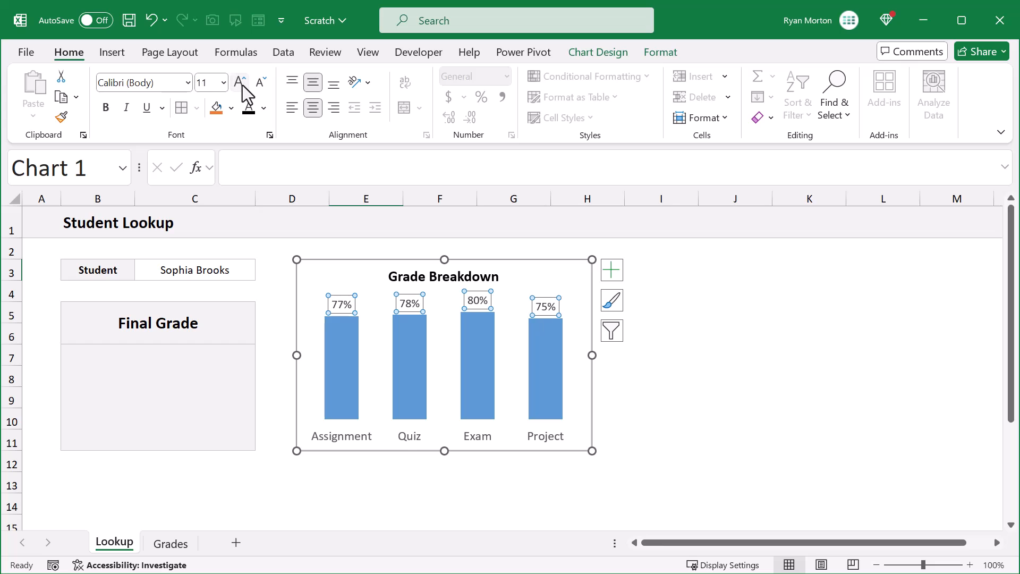
Increase the font size of the chart's data labels to 12.
left_click(242, 85)
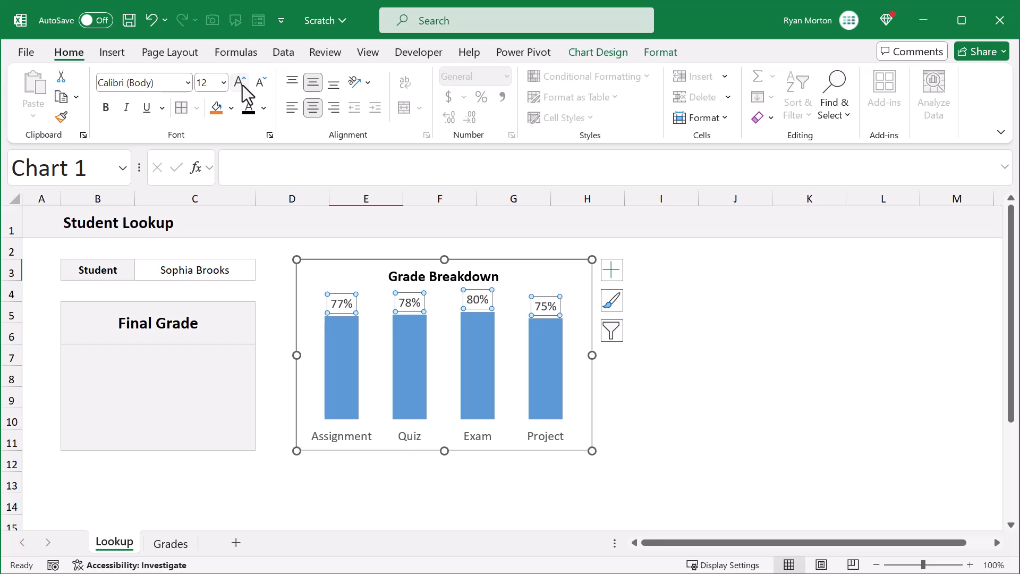
Give the Grade Breakdown chart area a light grey fill and a darker grey outline.
left_click(351, 272)
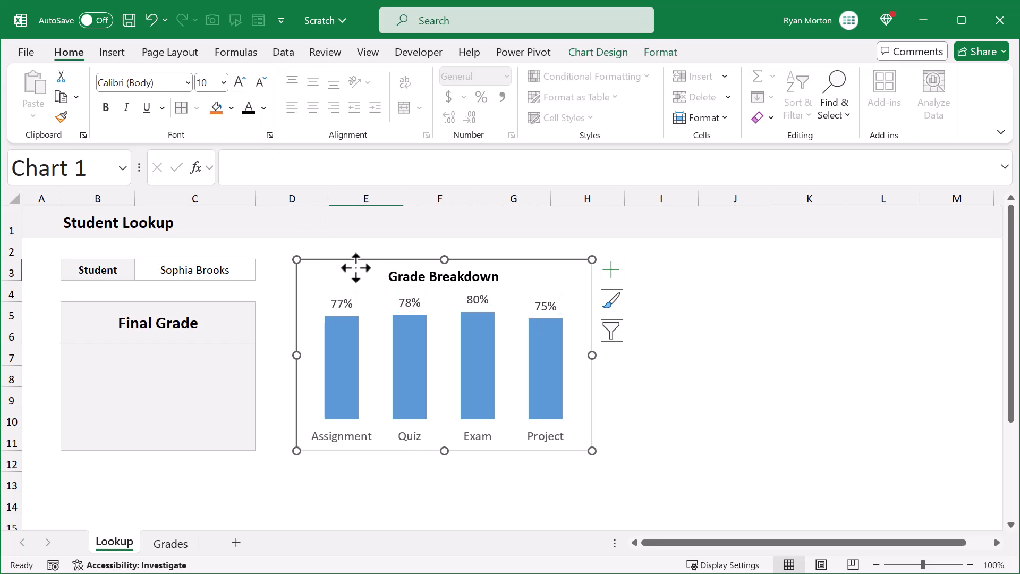
left_click(660, 56)
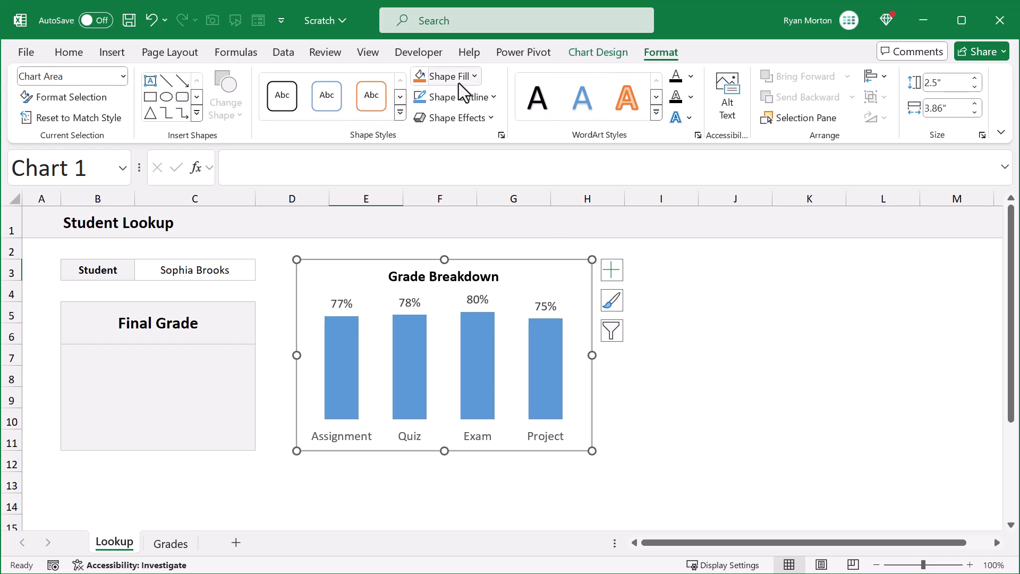
left_click(458, 82)
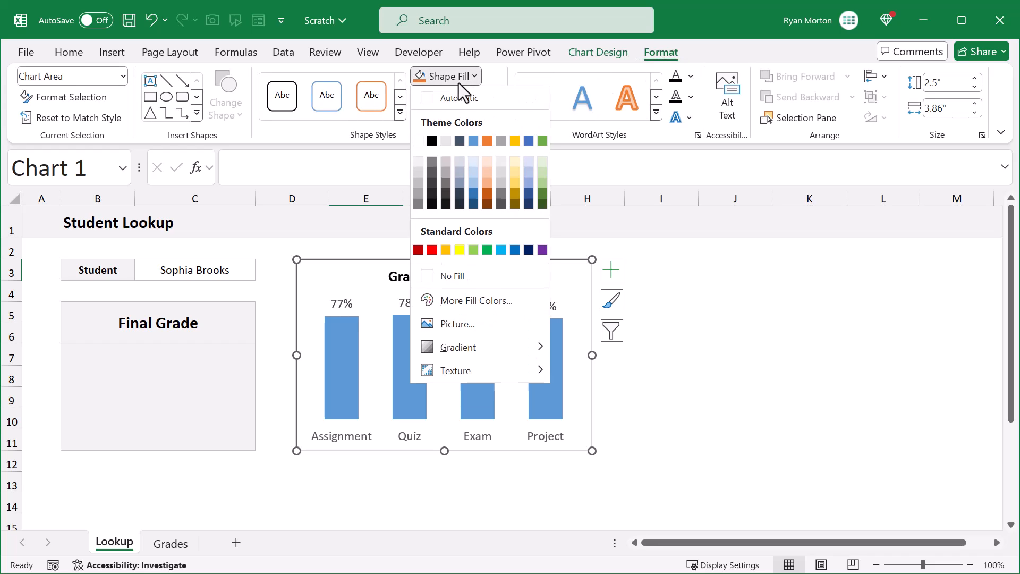
left_click(417, 162)
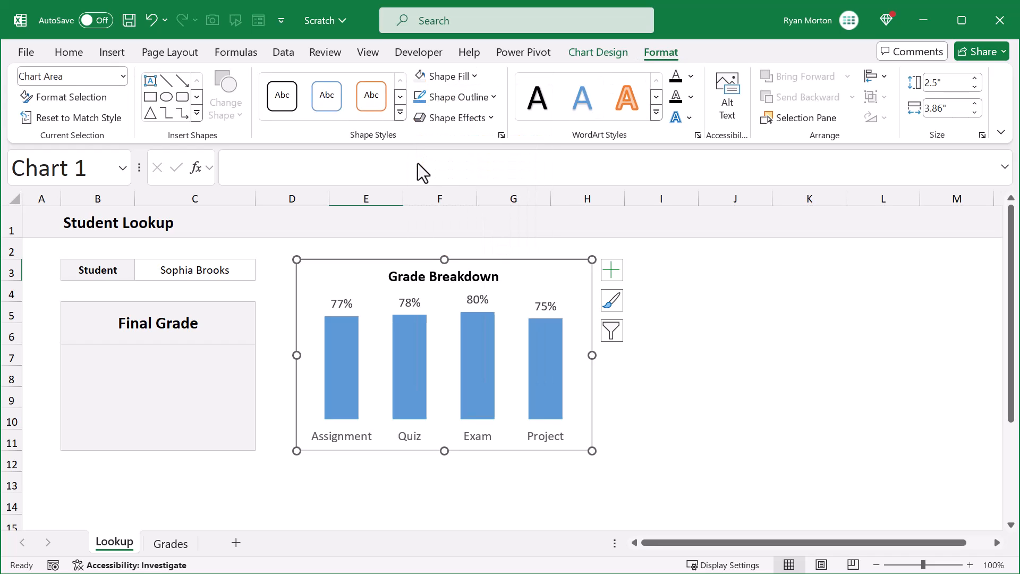
left_click(480, 100)
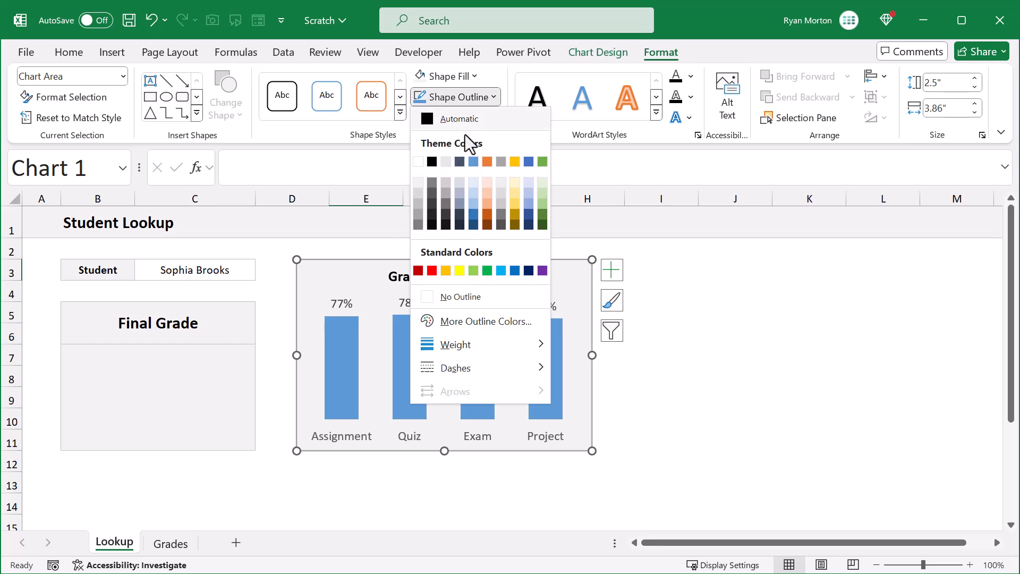
left_click(417, 205)
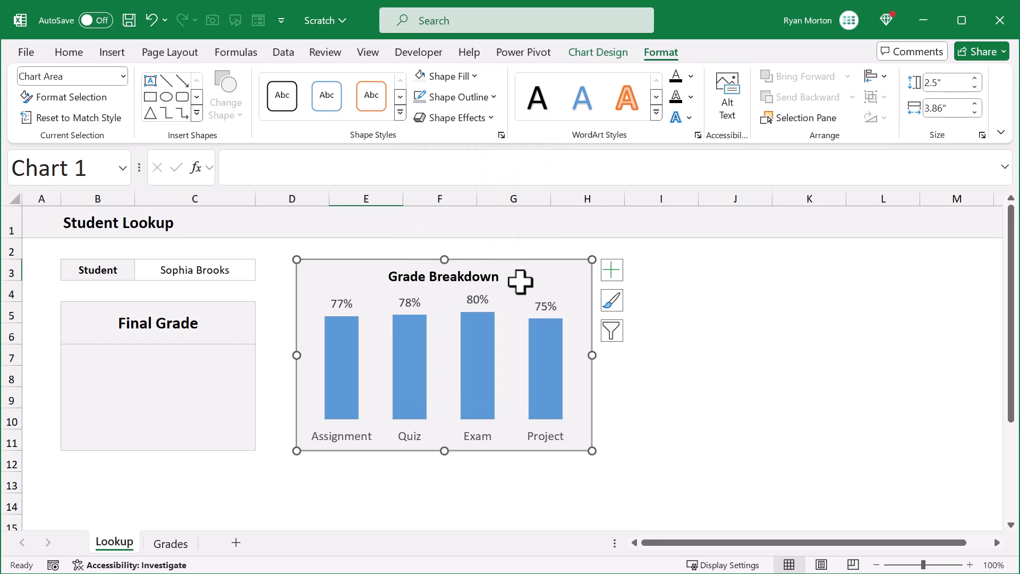
left_click(686, 365)
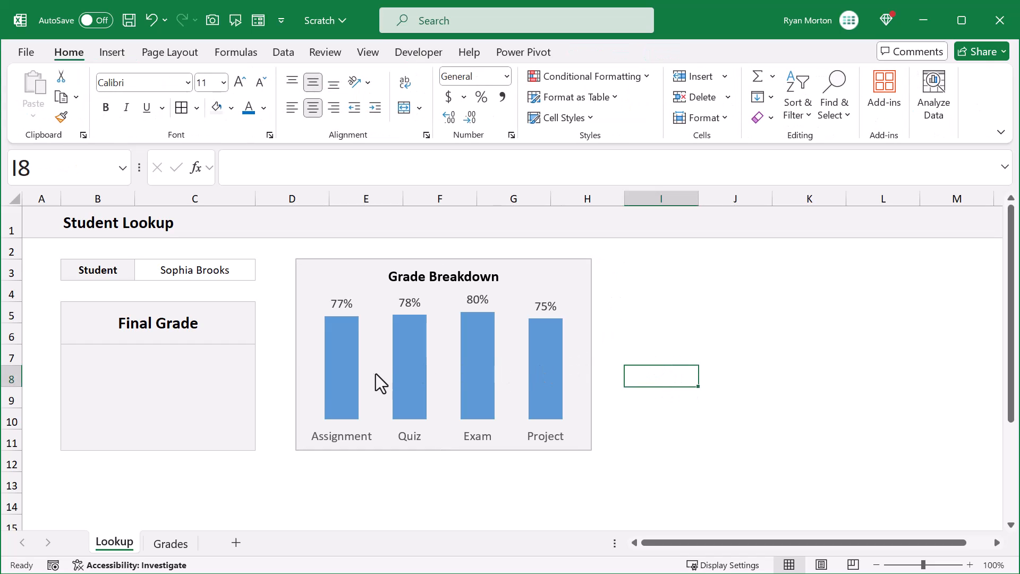
Link the large cell below the Final Grade heading to the Grades sheet with the formula =Grades!S17.
left_click(115, 392)
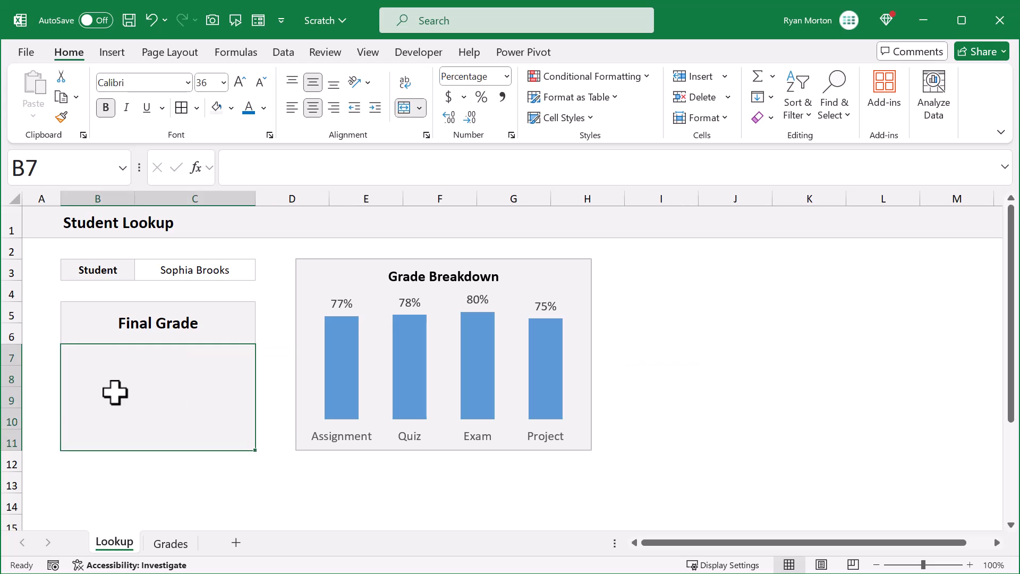
left_click(397, 166)
type("=")
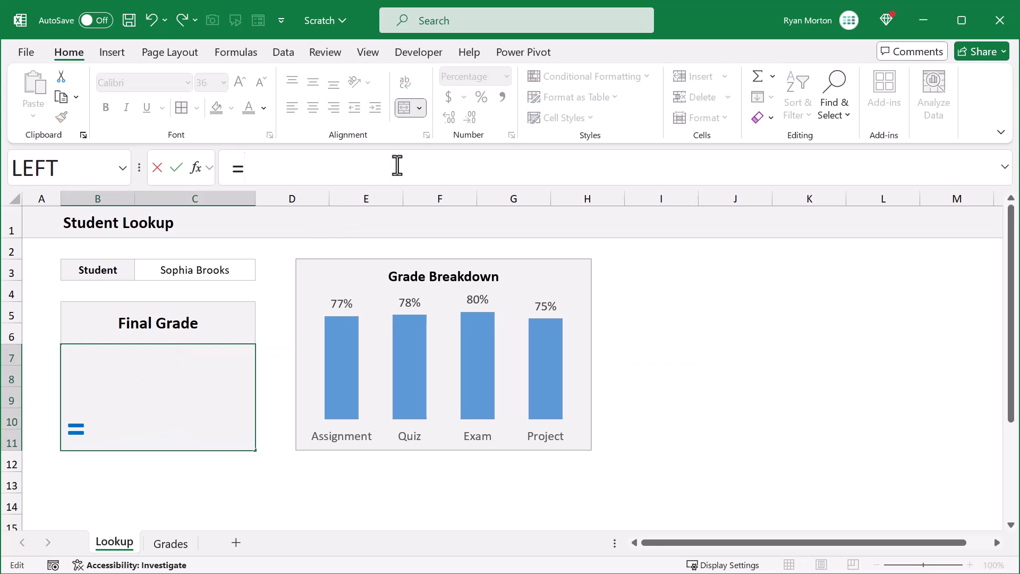
left_click(172, 544)
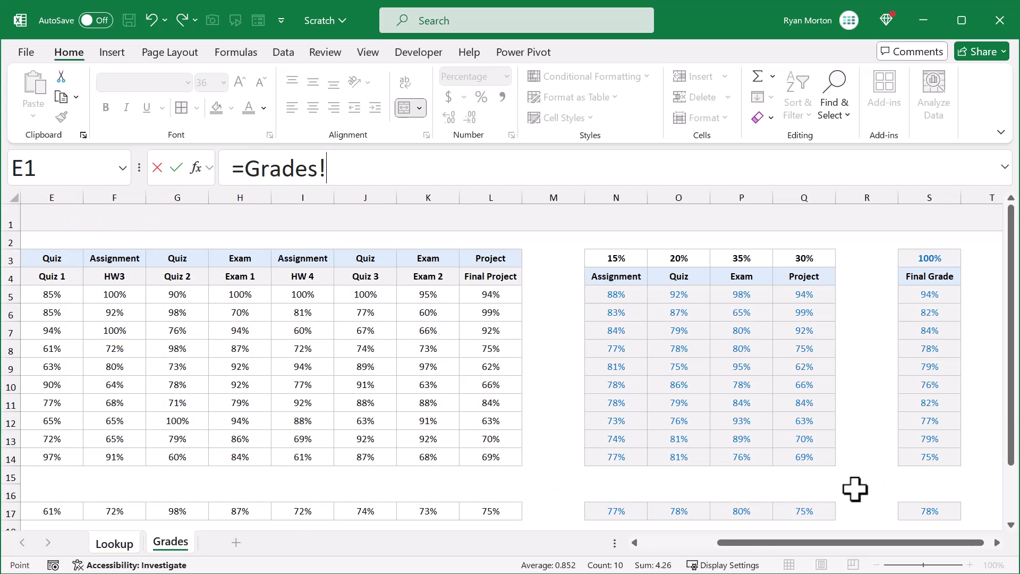
left_click(951, 508)
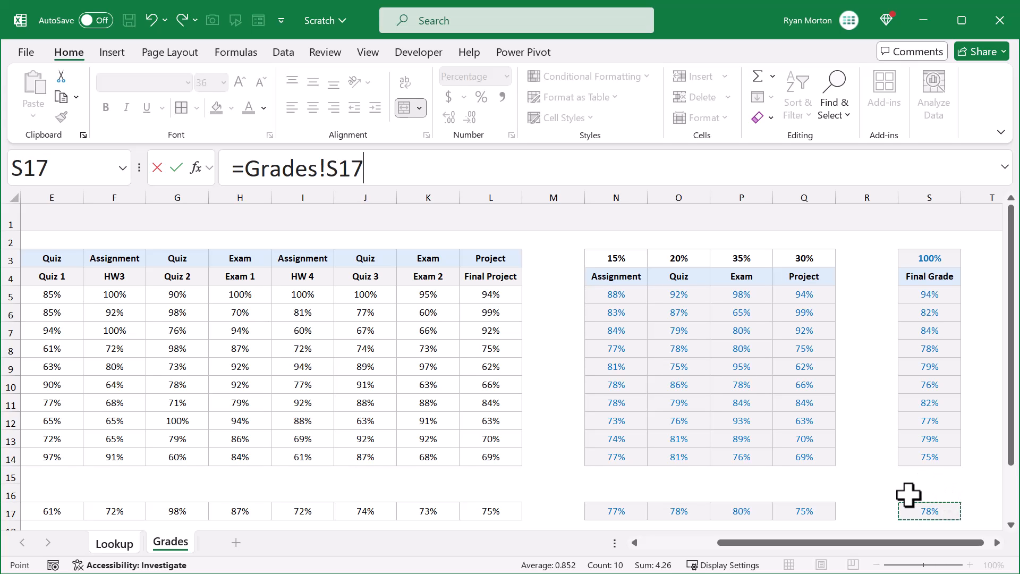
key("Return")
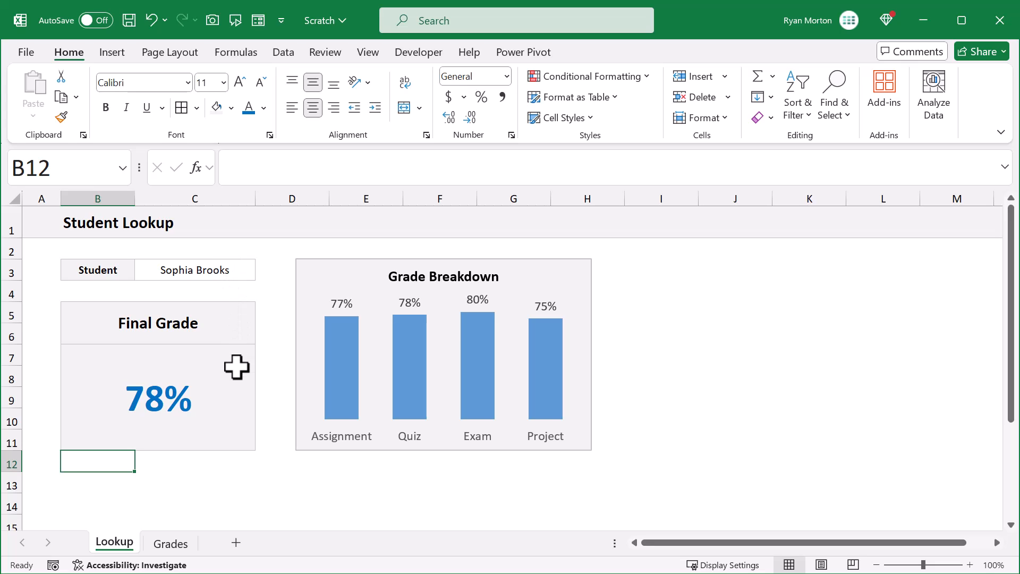
Set the Grade Breakdown chart's data source to show data in hidden rows and columns.
right_click(351, 277)
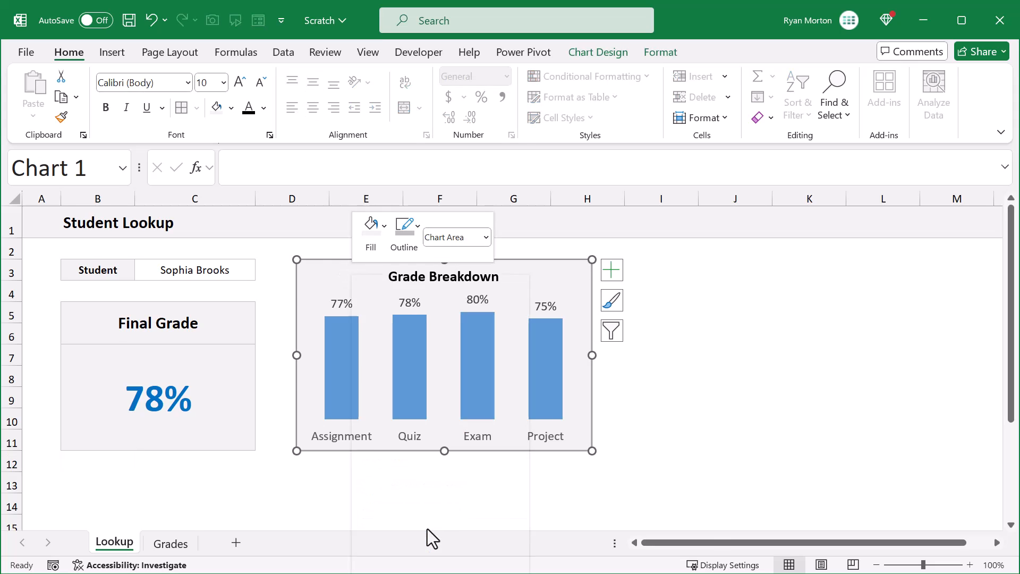
left_click(427, 528)
left_click(342, 460)
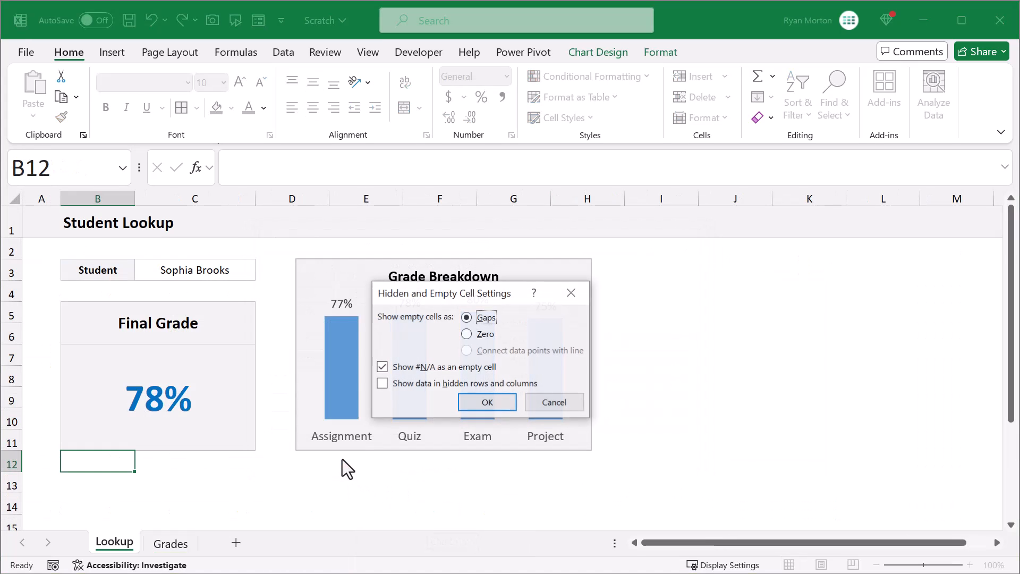
left_click(382, 383)
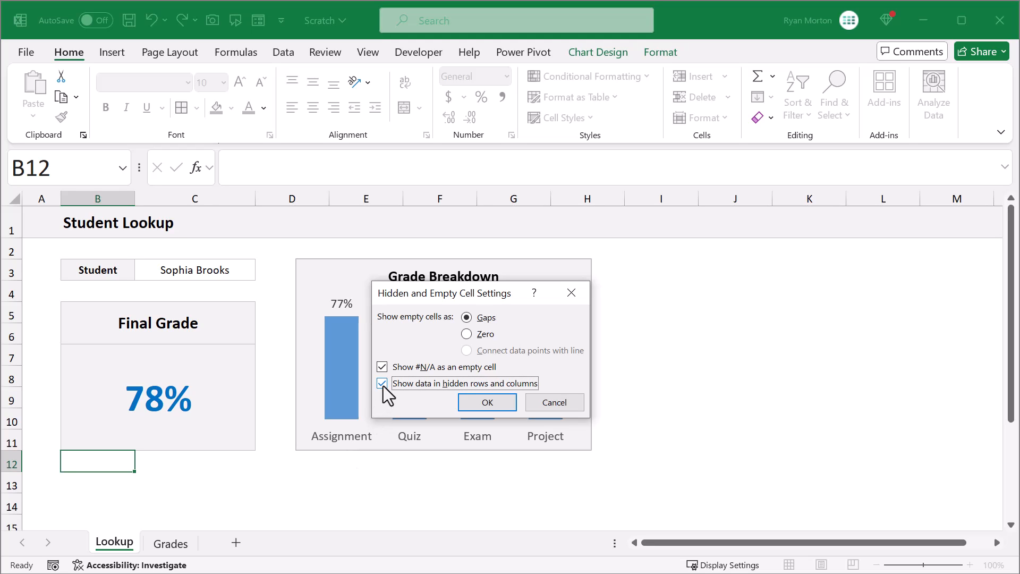
left_click(485, 403)
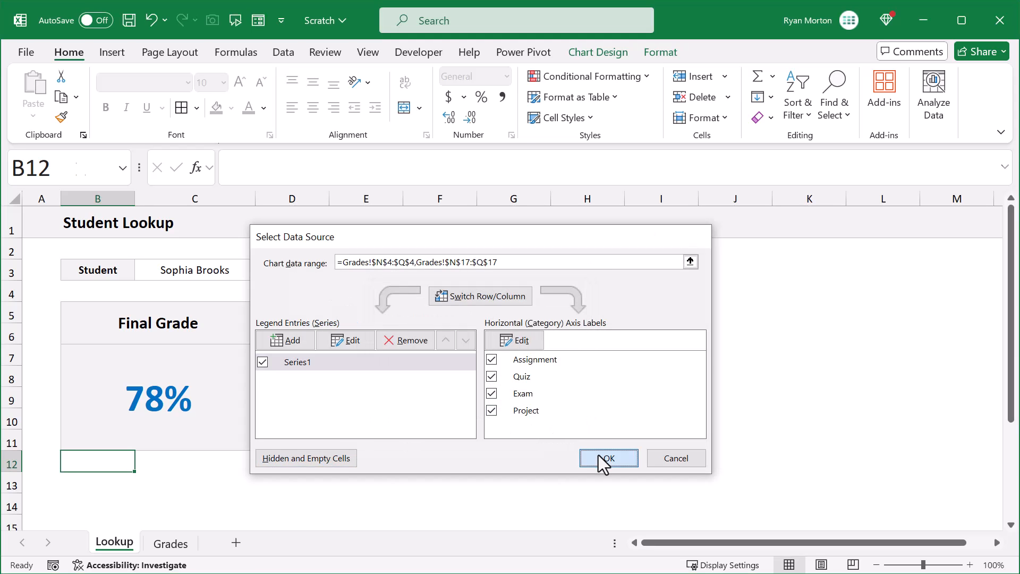
left_click(606, 458)
left_click(407, 479)
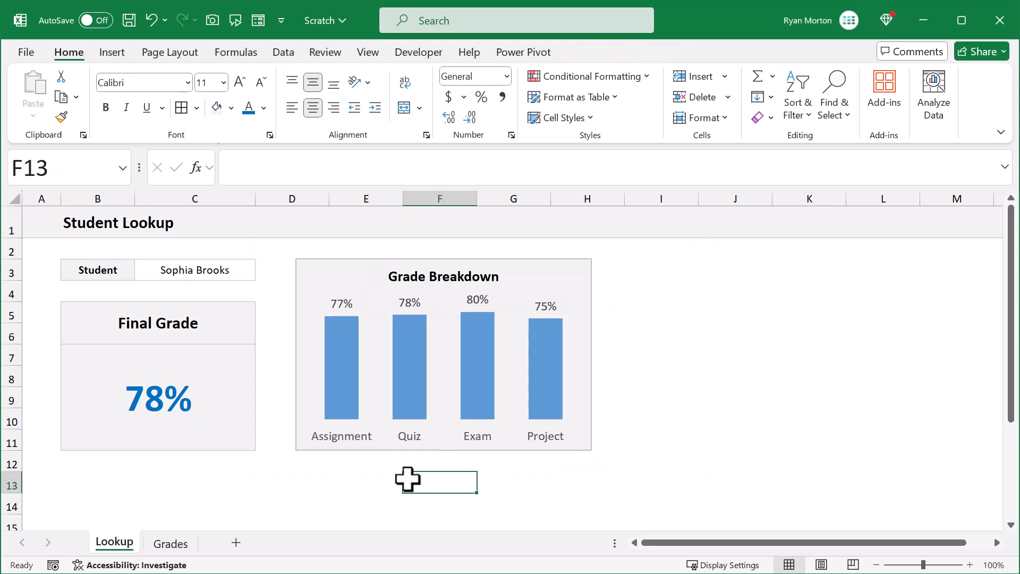
Hide row 17, the lookup helper row, on the Grades sheet.
left_click(177, 543)
left_click(162, 481)
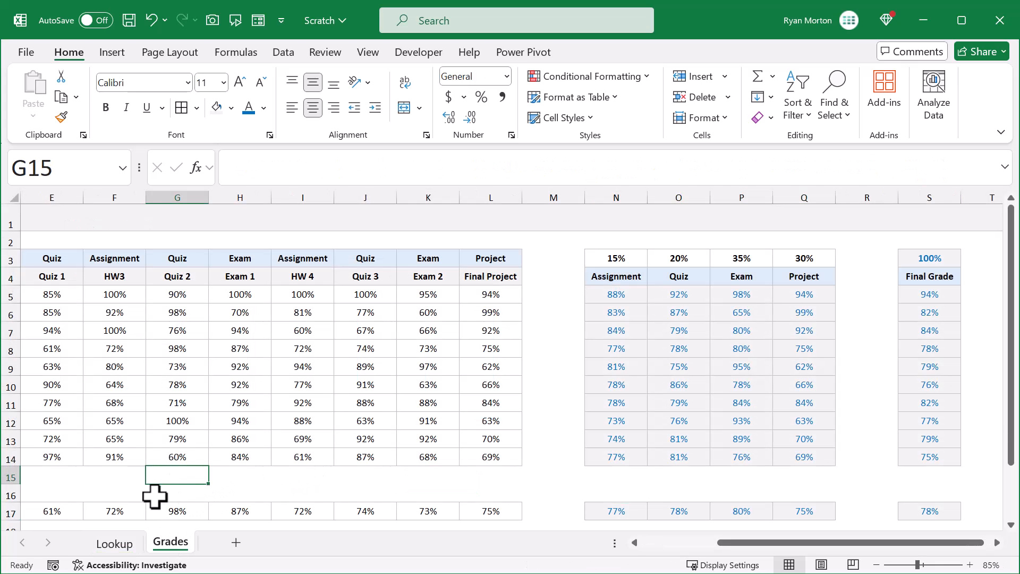
right_click(6, 264)
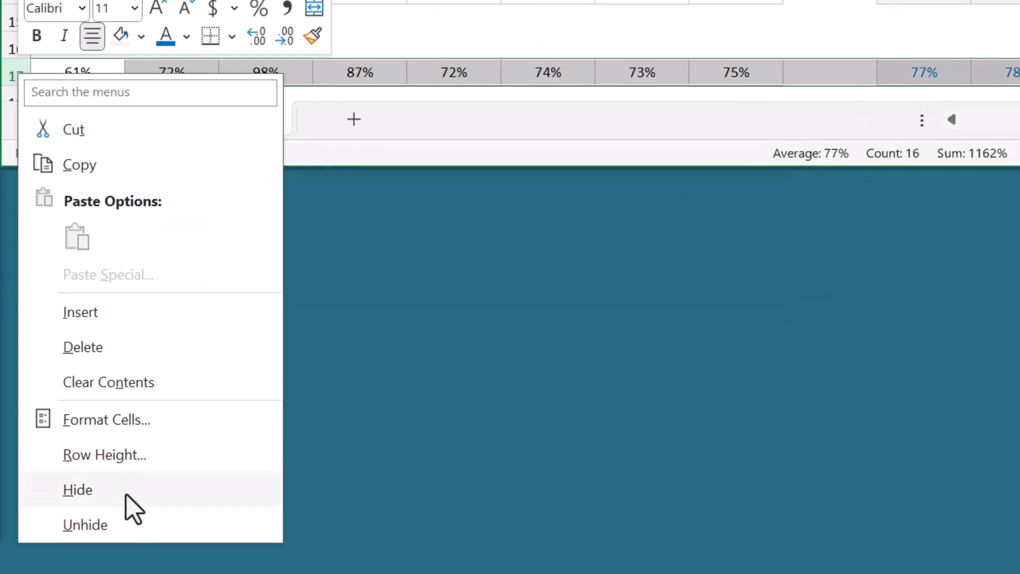
left_click(127, 490)
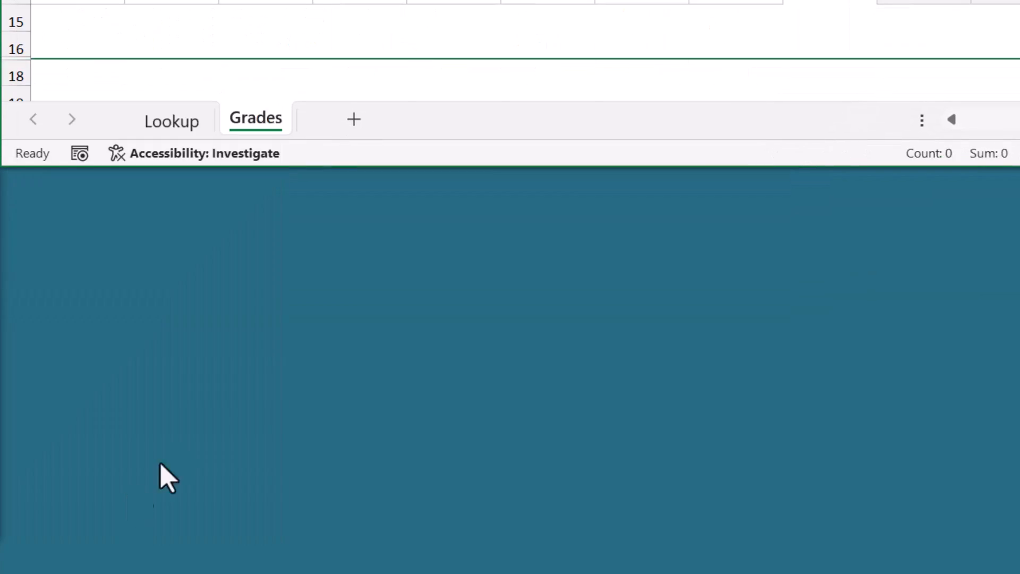
left_click(696, 469)
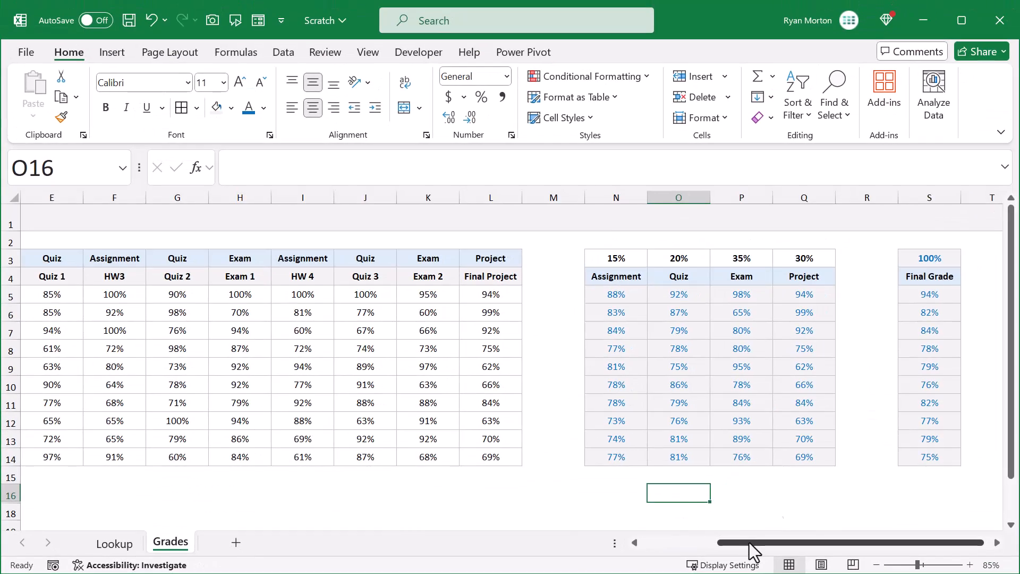
Return to the Lookup sheet and choose the second student from the Student dropdown list in C3.
left_click_drag(749, 543, 636, 541)
scroll(641, 474, "up", 1)
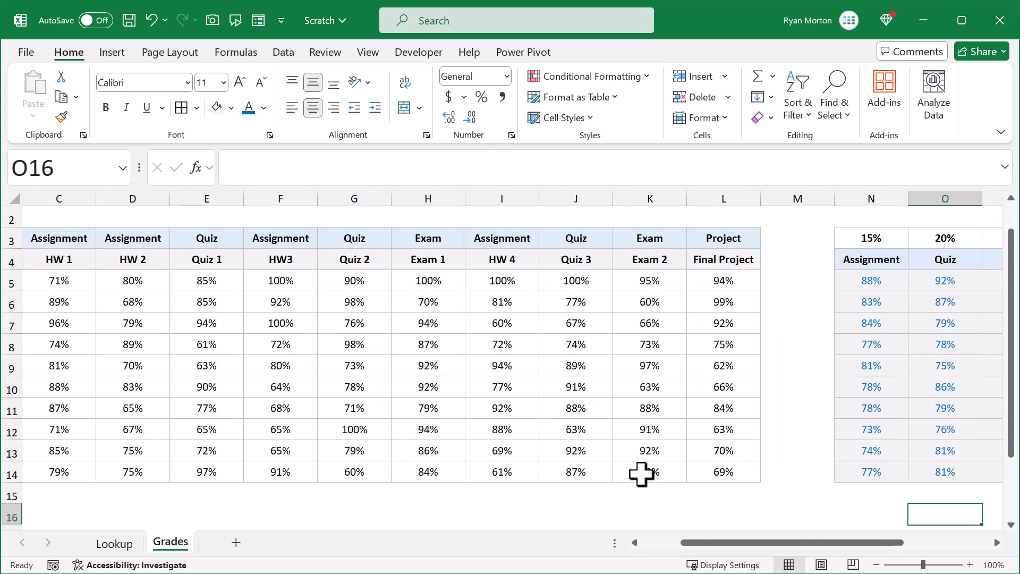
left_click_drag(702, 543, 652, 542)
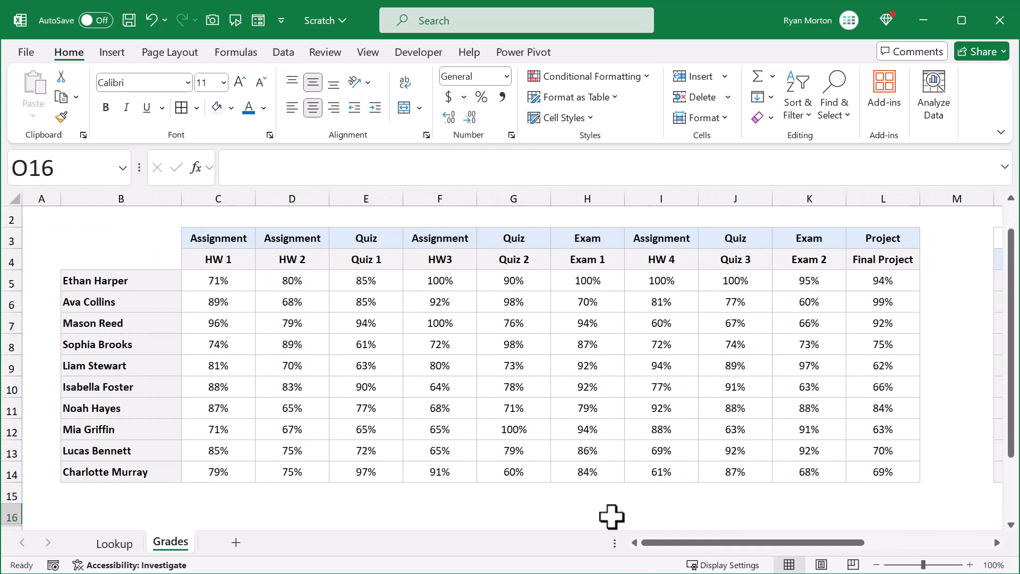
scroll(611, 521, "up", 1)
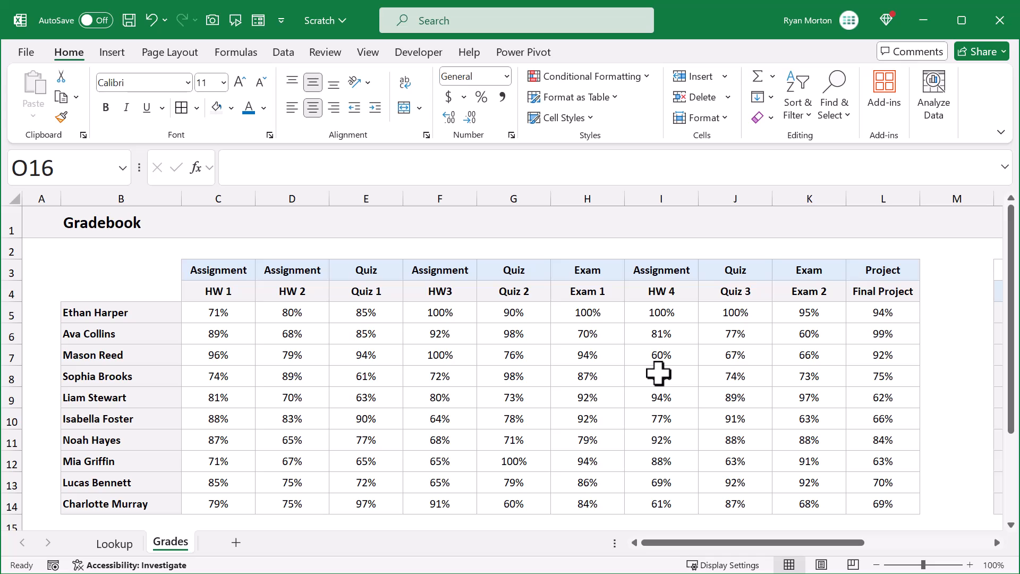
left_click(130, 545)
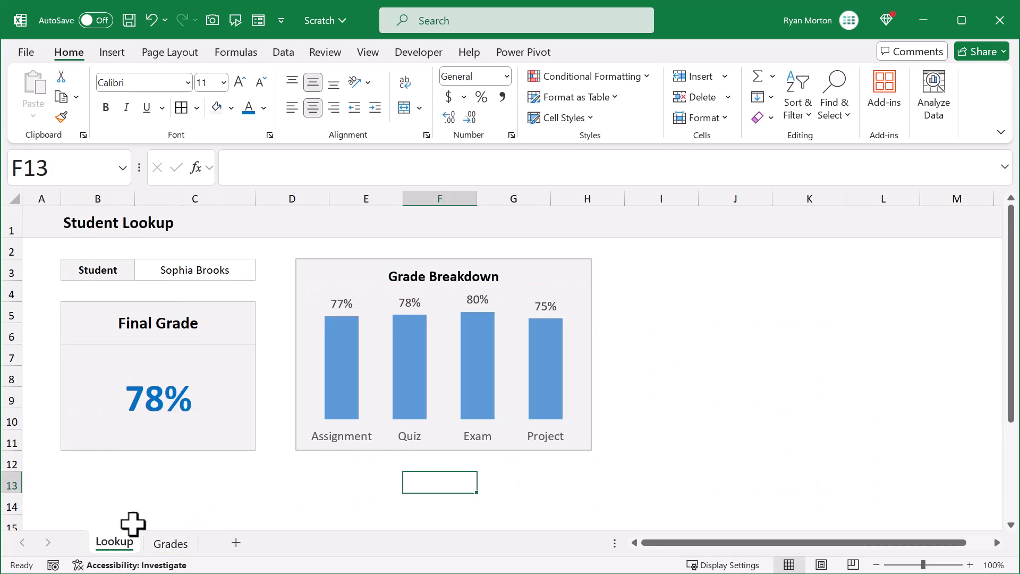
left_click(234, 270)
left_click(263, 274)
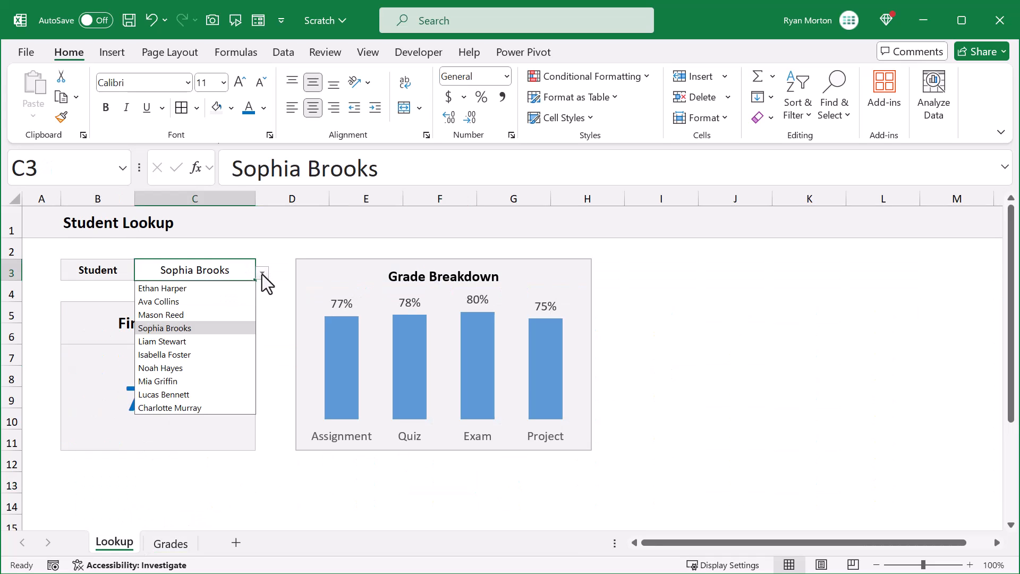
left_click(240, 301)
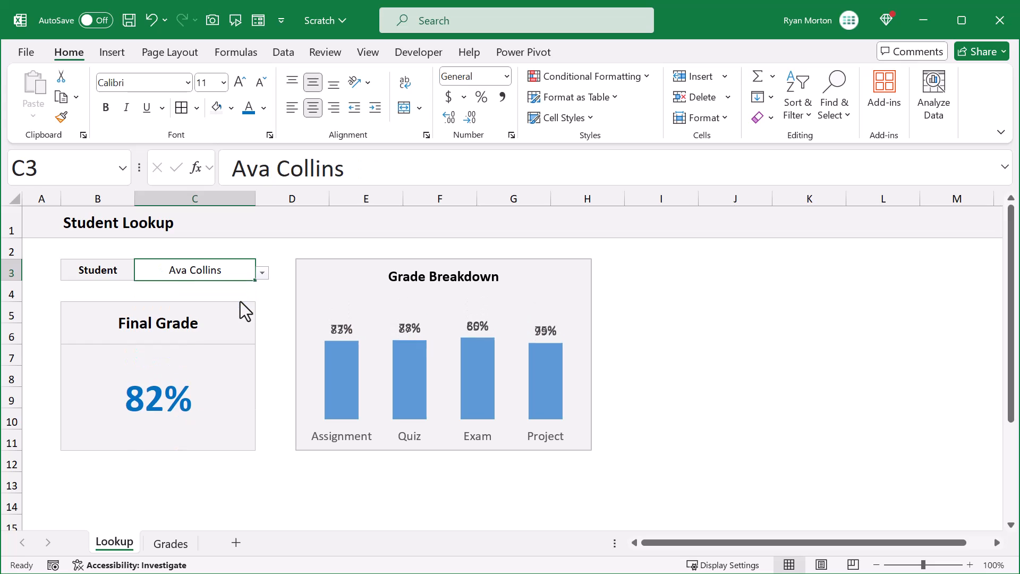
left_click(731, 349)
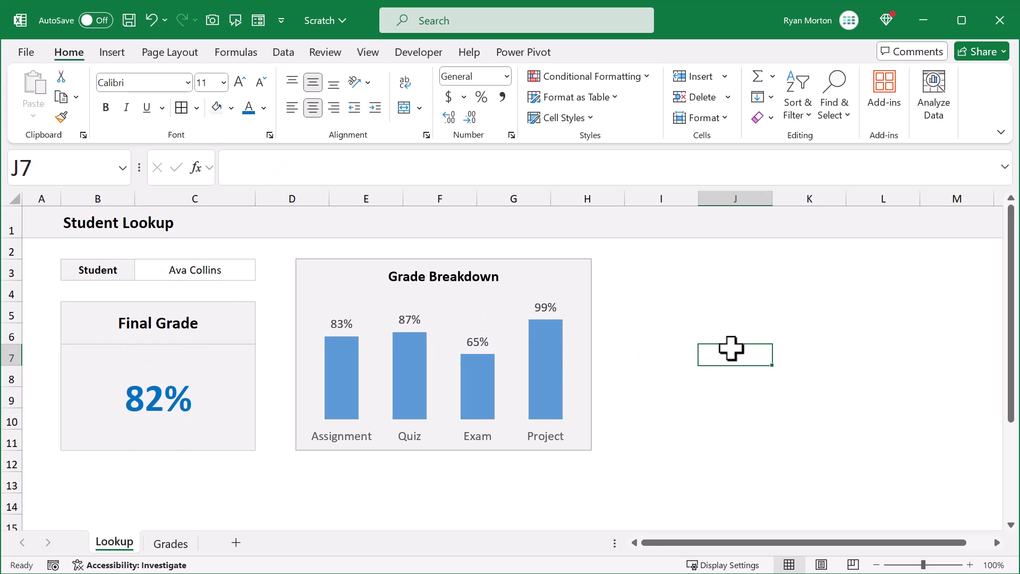